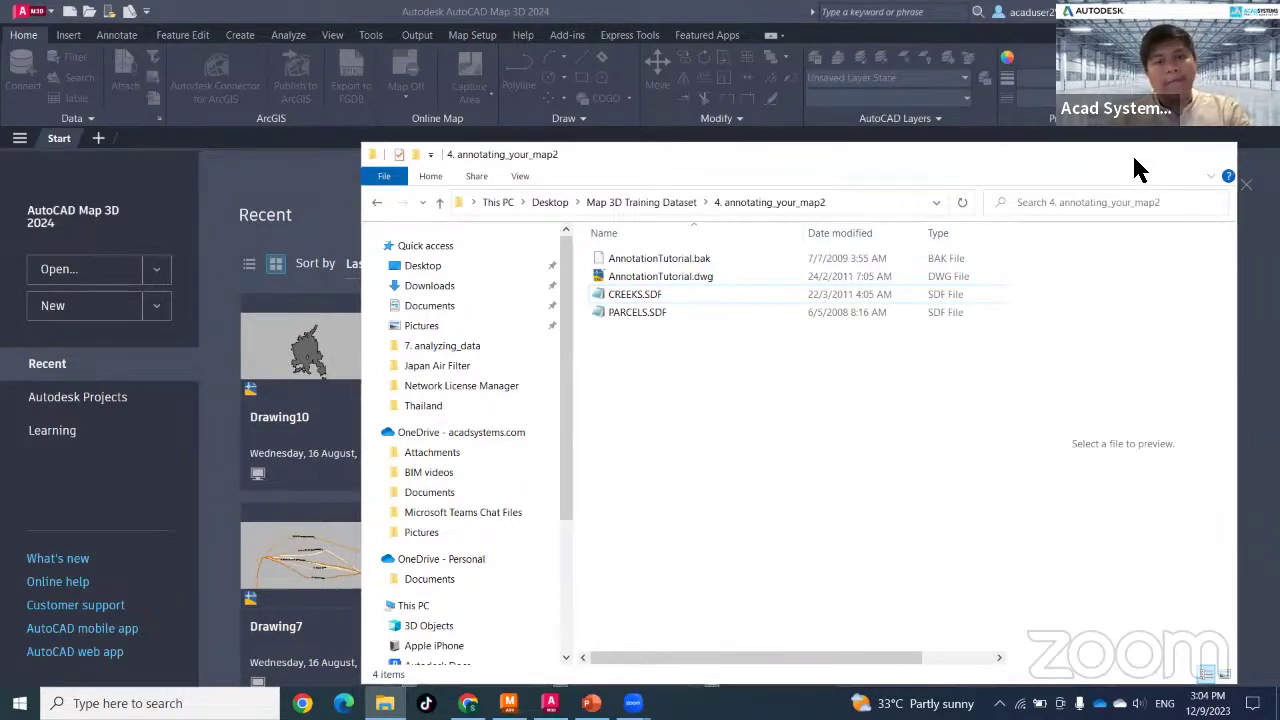
- Open the AnnotationTutorial.dwg drawing from the 4. annotating_your_map2 dataset folder and dismiss the connection warning
{"action": "left_click", "coordinate": [1139, 156]}
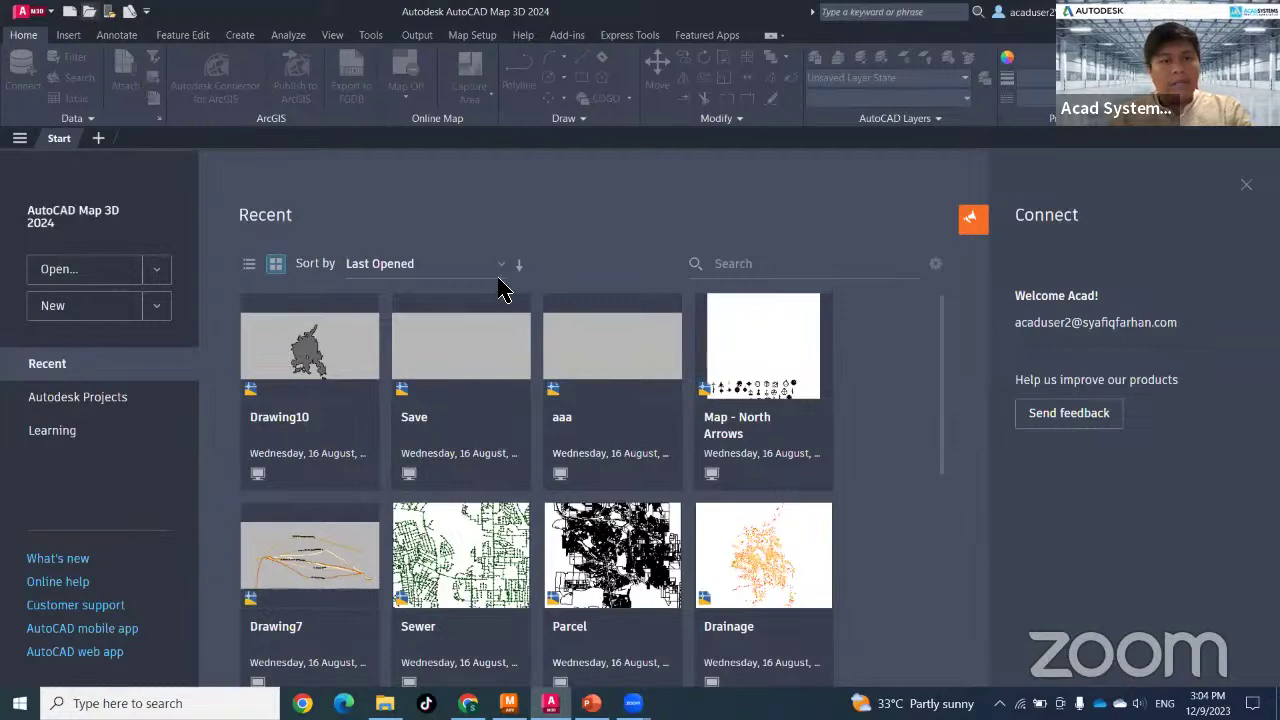
{"action": "key", "text": "ctrl+o"}
{"action": "left_click", "coordinate": [533, 216]}
{"action": "left_click", "coordinate": [874, 504]}
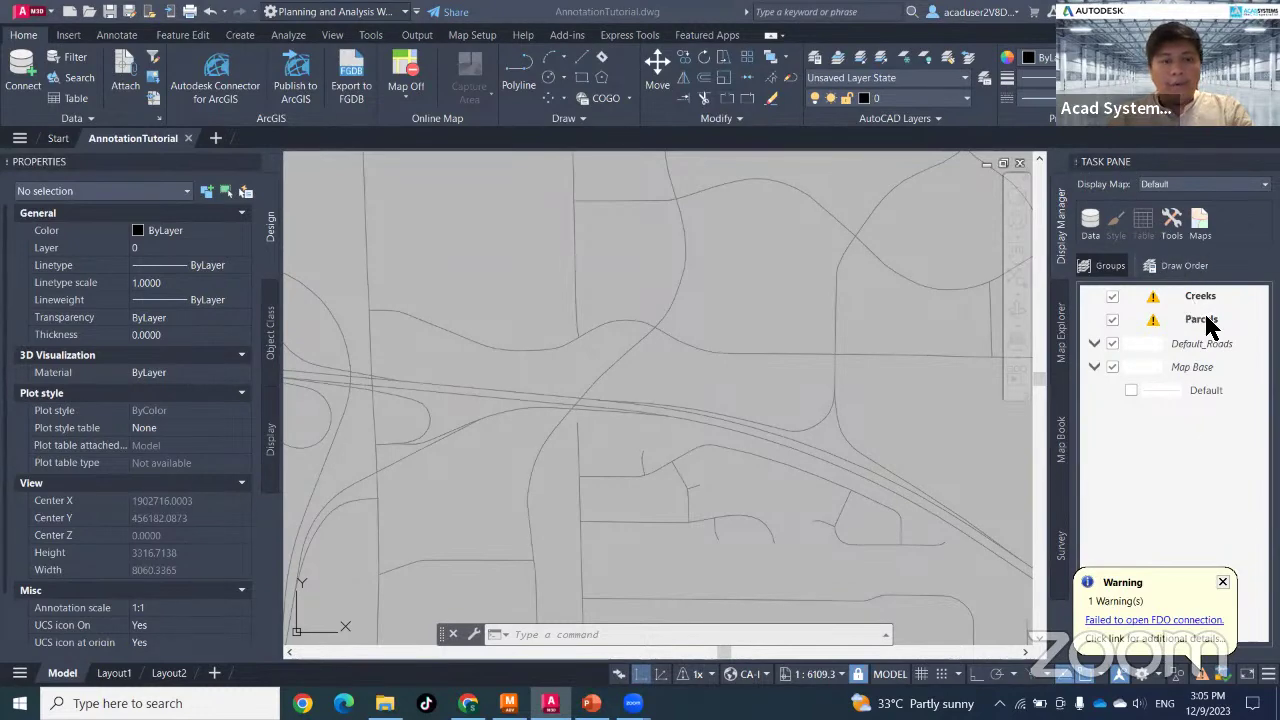
{"action": "left_click", "coordinate": [1221, 582]}
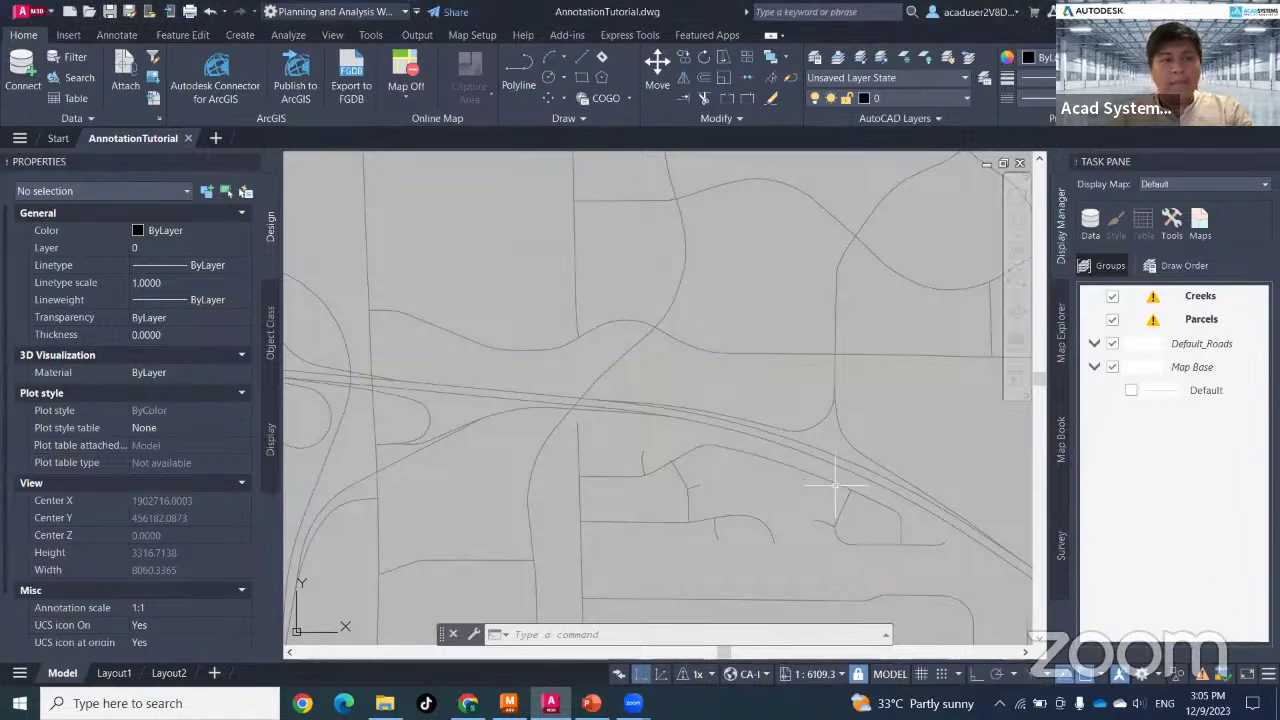
- Inspect the properties of a curved road polyline on the Default_Roads layer, then clear the selection
{"action": "scroll", "coordinate": [700, 470], "scroll_direction": "down", "scroll_amount": 2}
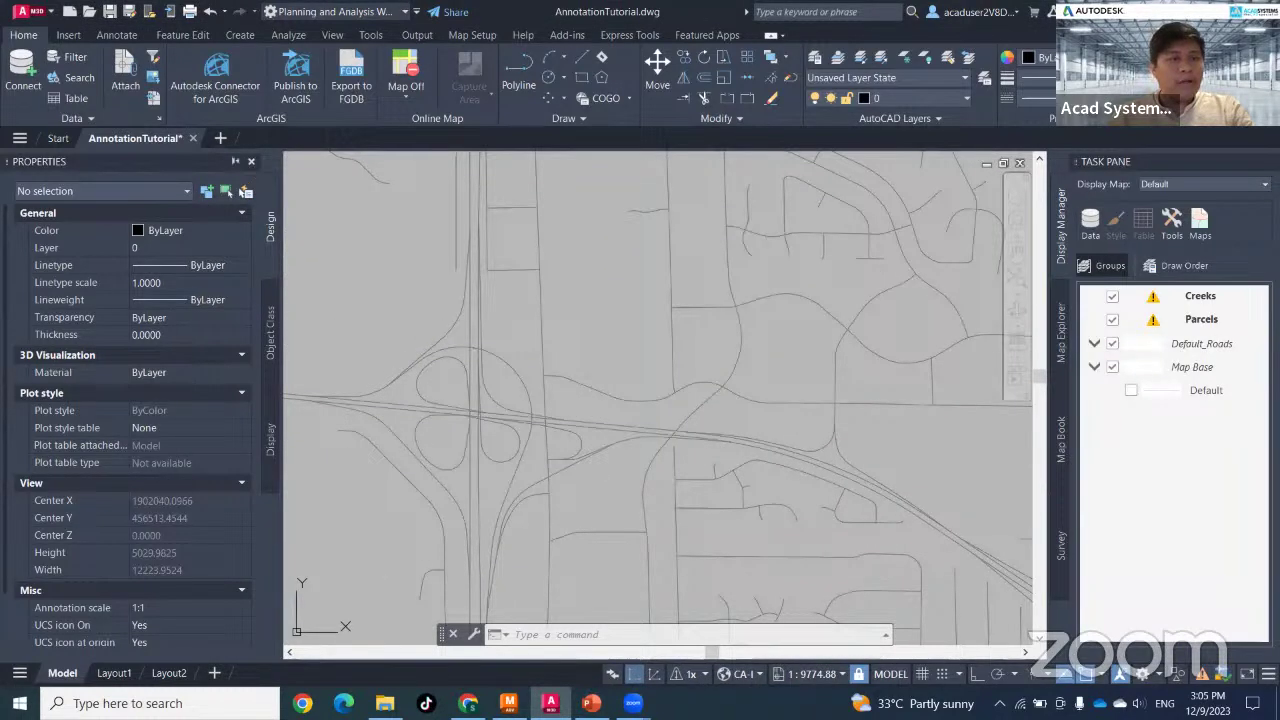
{"action": "left_click", "coordinate": [251, 161]}
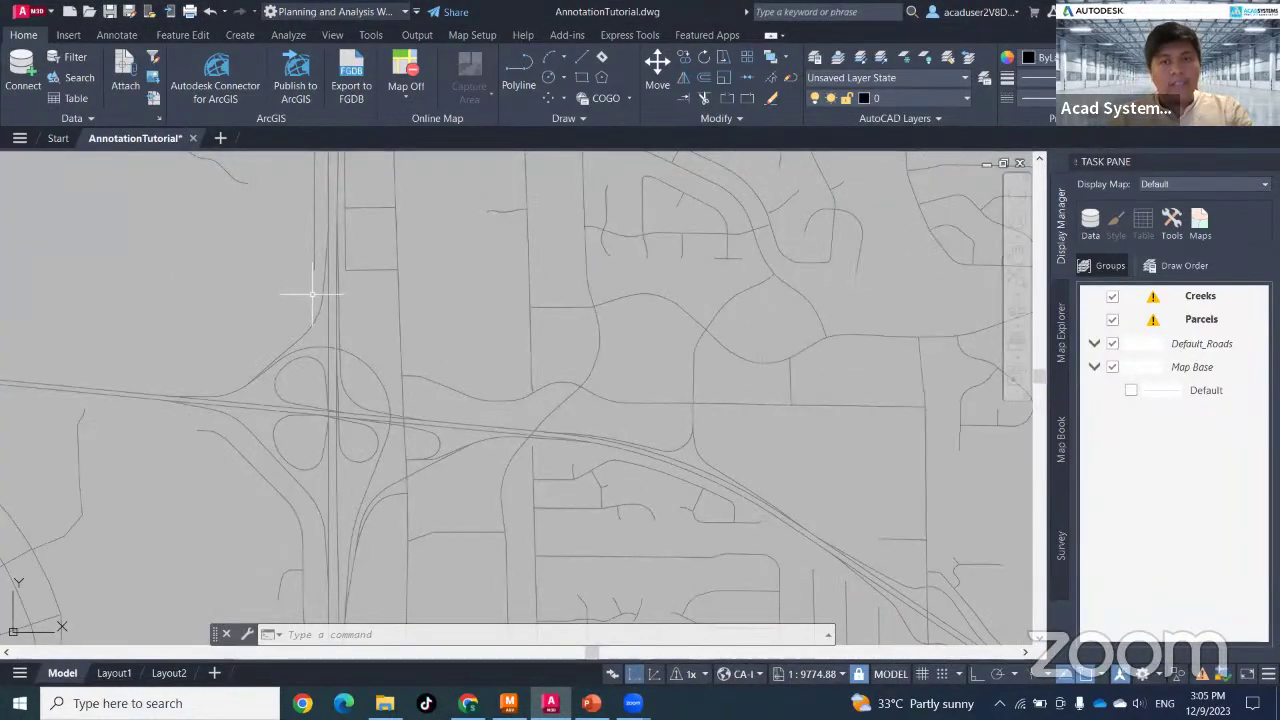
{"action": "scroll", "coordinate": [434, 280], "scroll_direction": "down", "scroll_amount": 5}
{"action": "scroll", "coordinate": [440, 303], "scroll_direction": "up", "scroll_amount": 3}
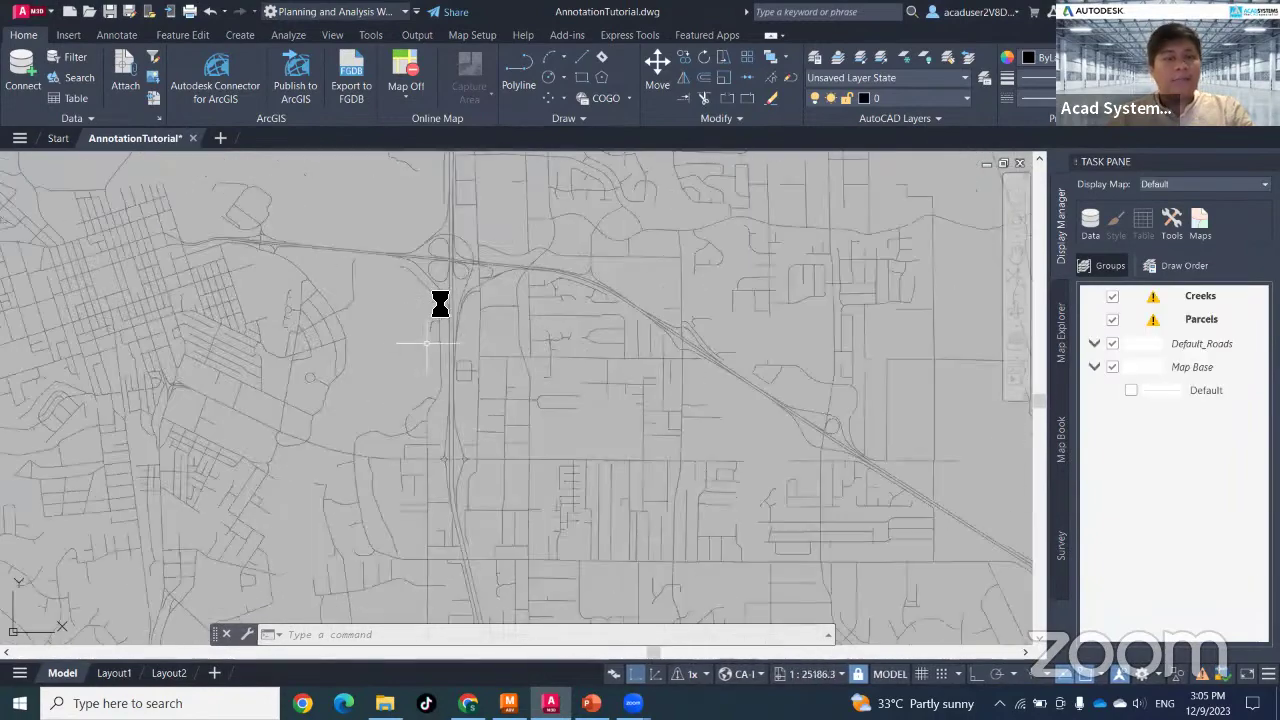
{"action": "scroll", "coordinate": [506, 396], "scroll_direction": "up", "scroll_amount": 4}
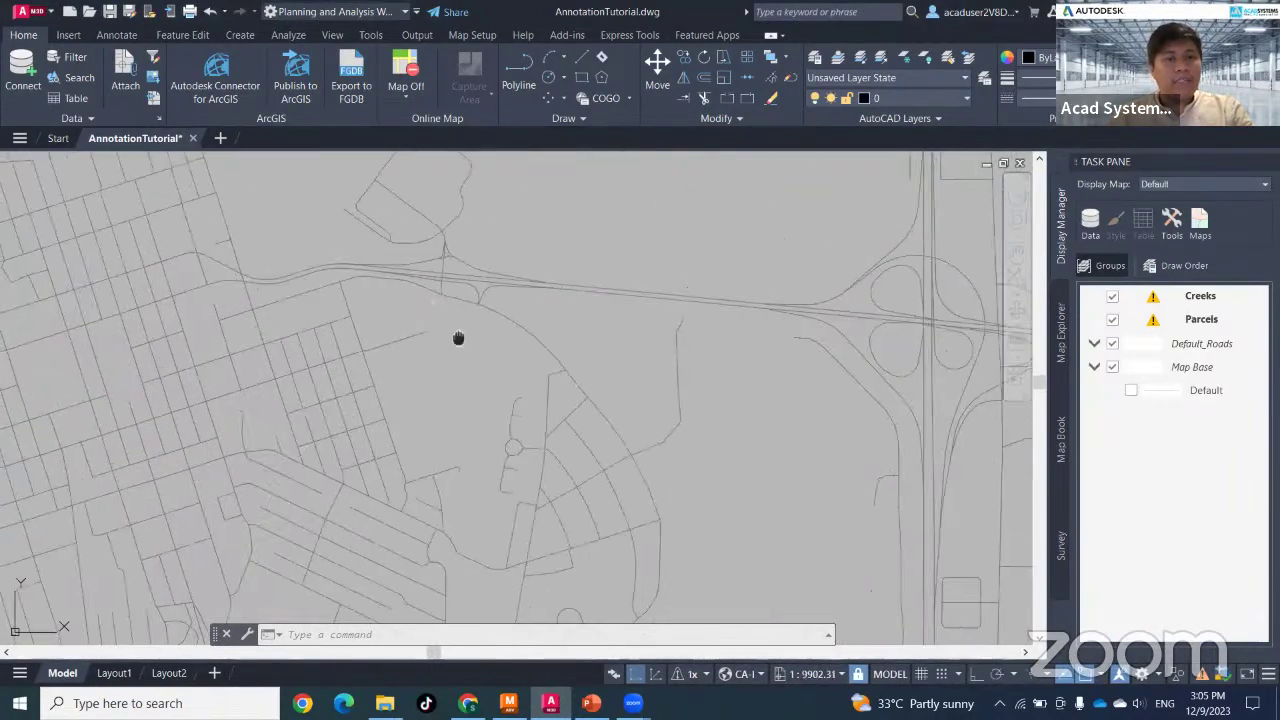
{"action": "left_click", "coordinate": [548, 358]}
{"action": "right_click", "coordinate": [548, 358]}
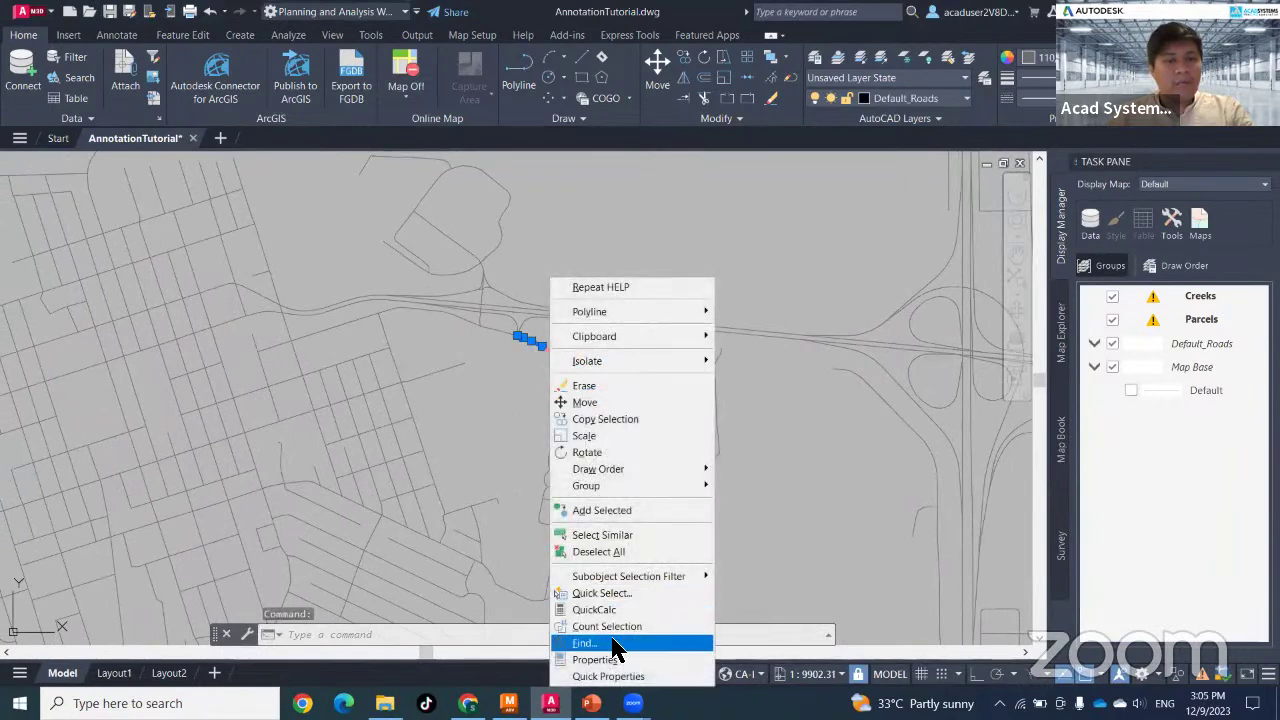
{"action": "left_click", "coordinate": [612, 676]}
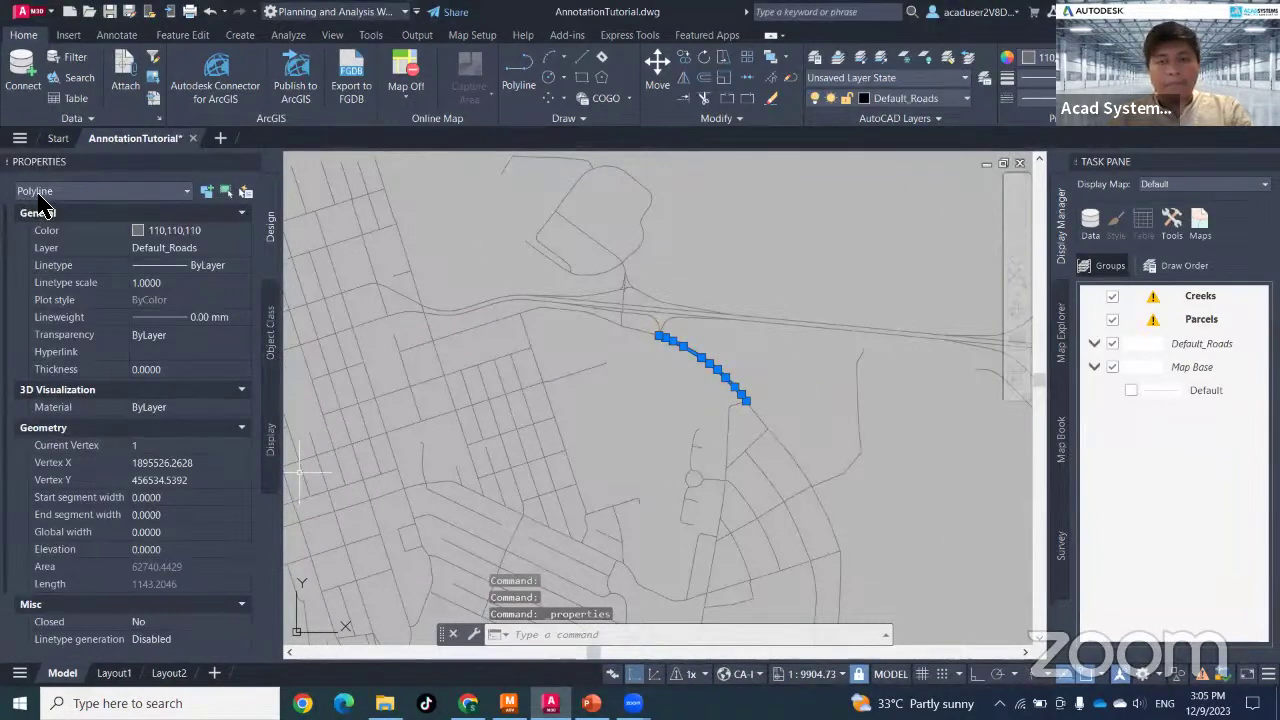
{"action": "key", "text": "Escape"}
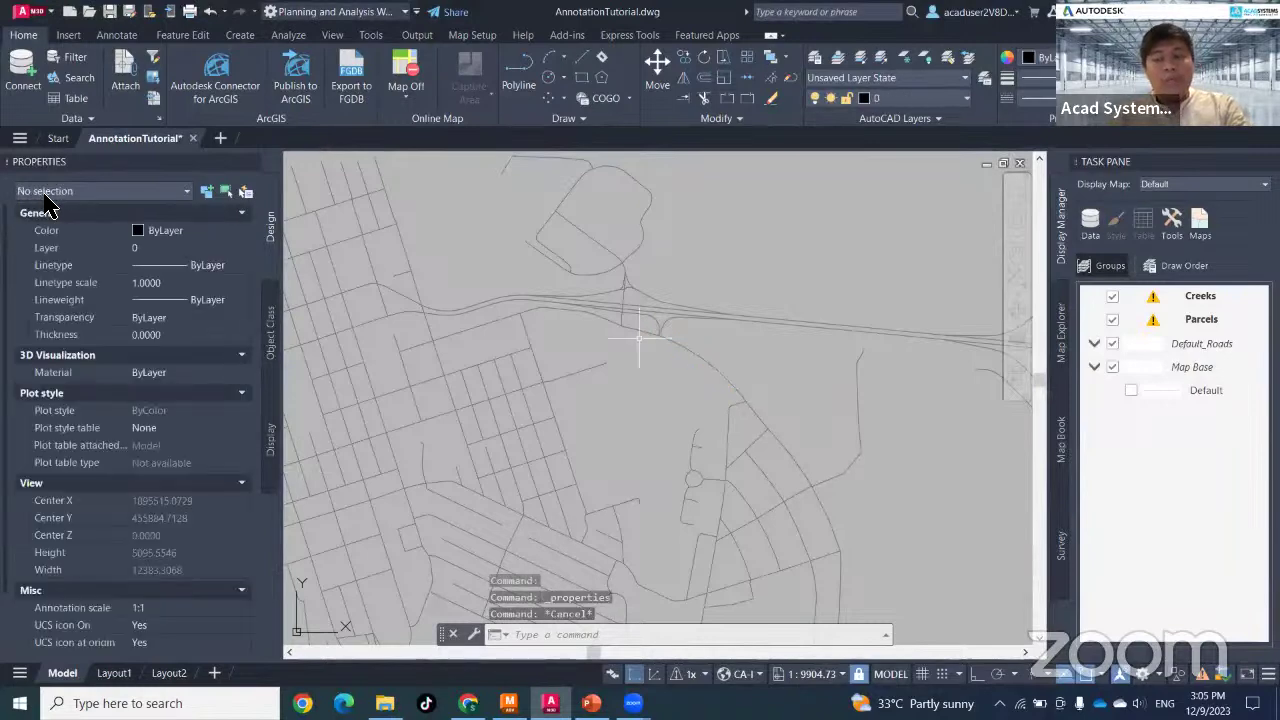
- Remove the Creeks and Parcels layers with broken data links from the Default display map
{"action": "left_click", "coordinate": [1195, 298]}
{"action": "right_click", "coordinate": [1194, 296]}
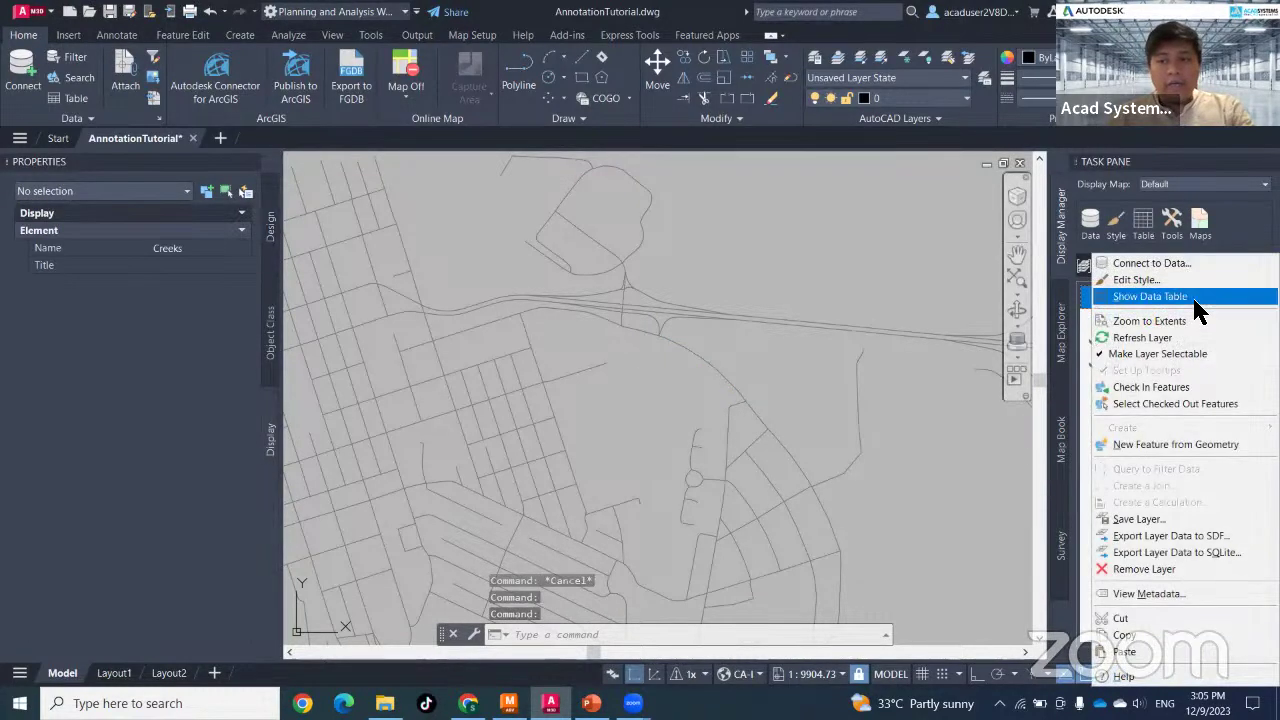
{"action": "left_click", "coordinate": [1145, 569]}
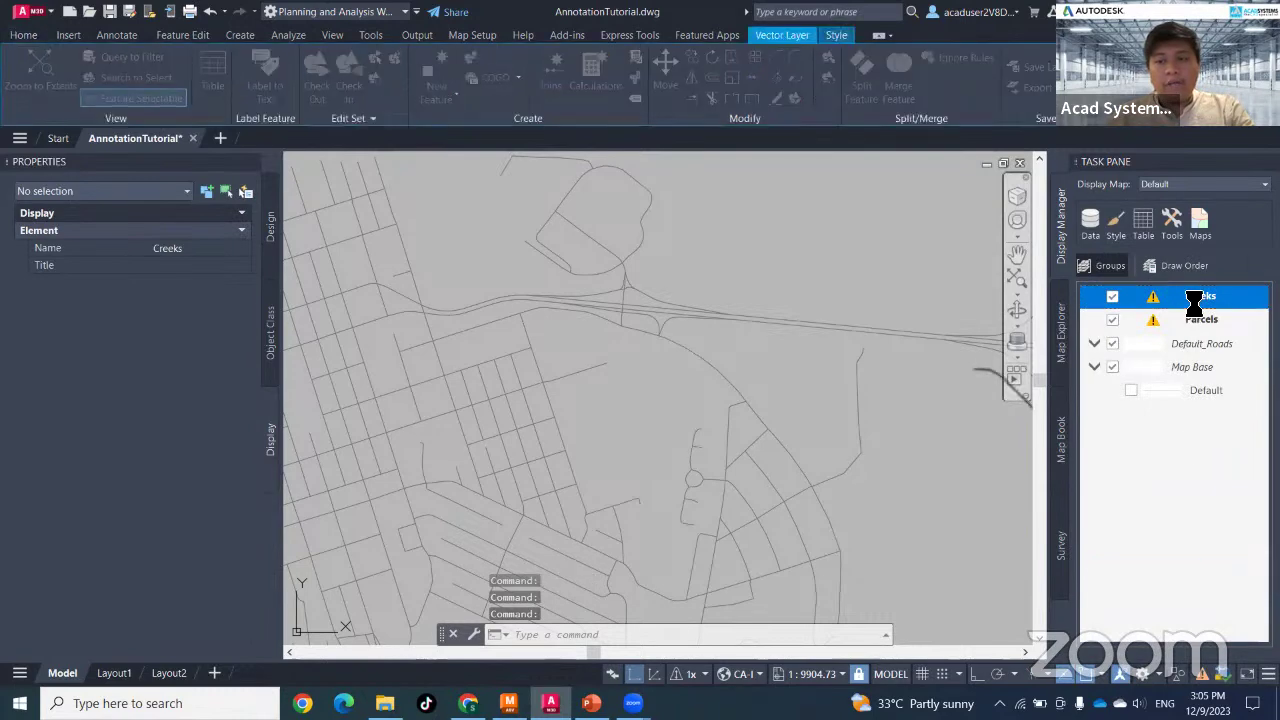
{"action": "left_click", "coordinate": [706, 388]}
{"action": "left_click", "coordinate": [1204, 298]}
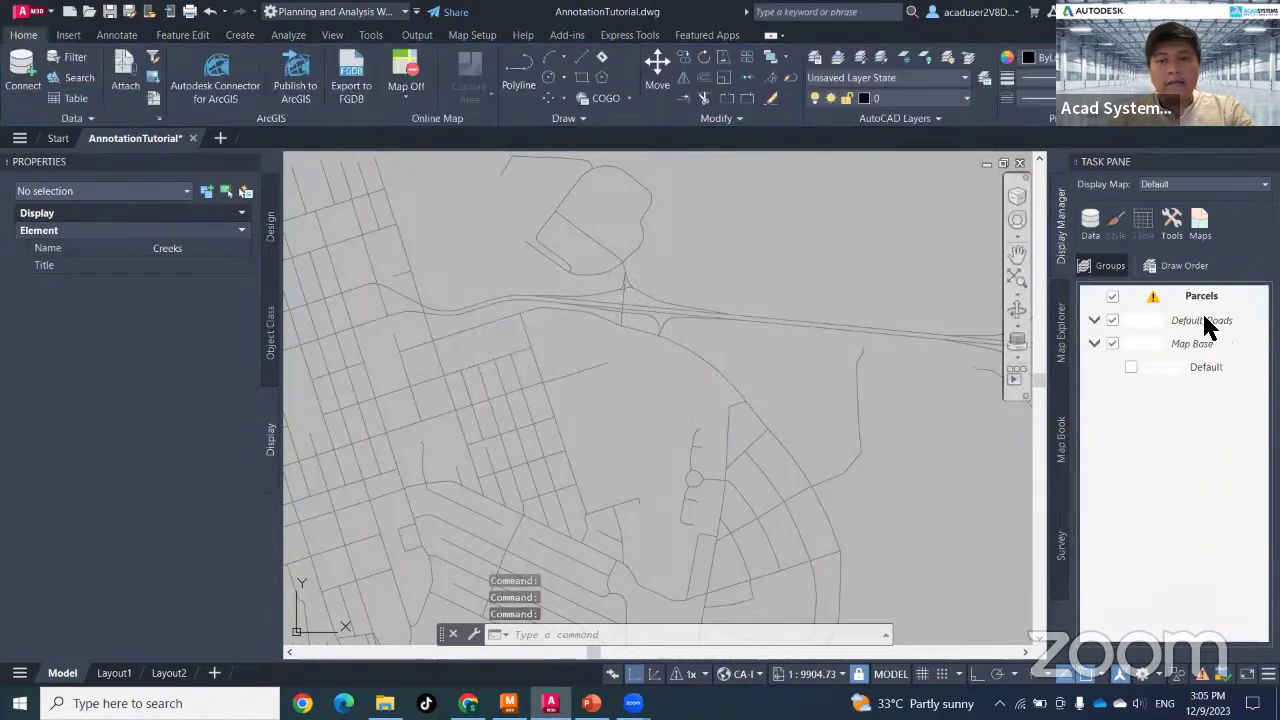
{"action": "right_click", "coordinate": [1204, 298]}
{"action": "left_click", "coordinate": [1160, 569]}
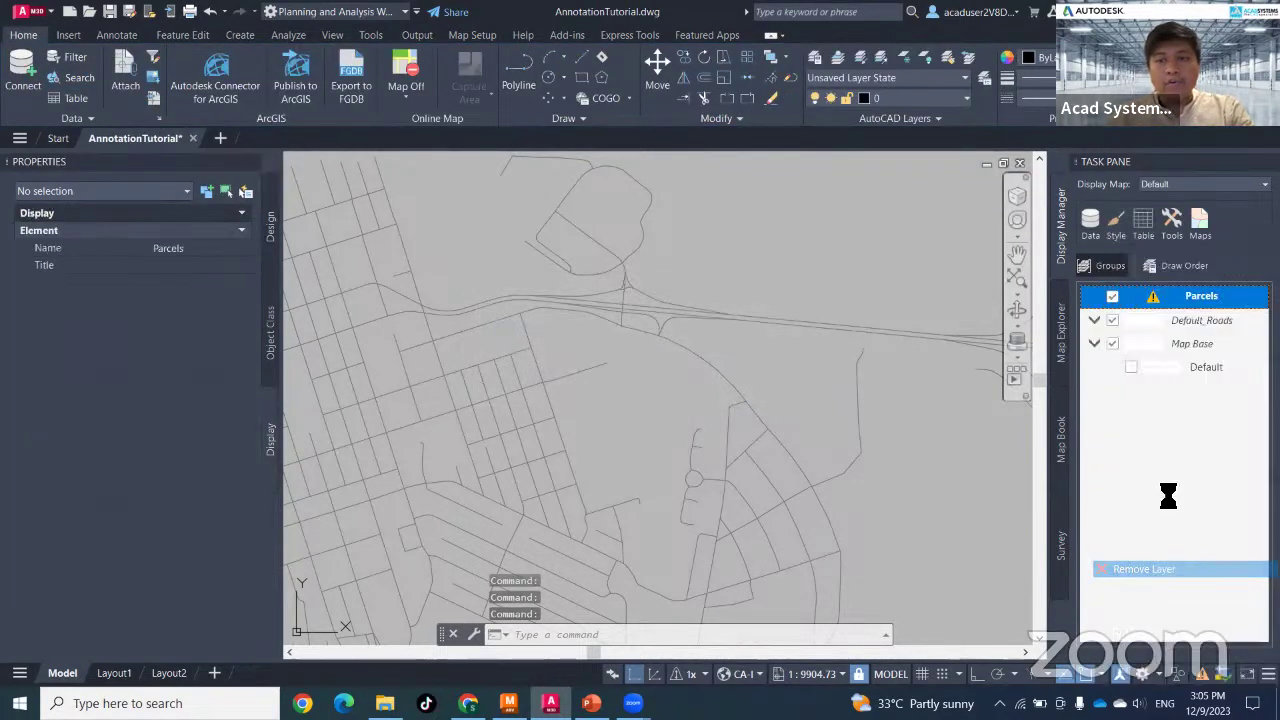
{"action": "left_click", "coordinate": [691, 388]}
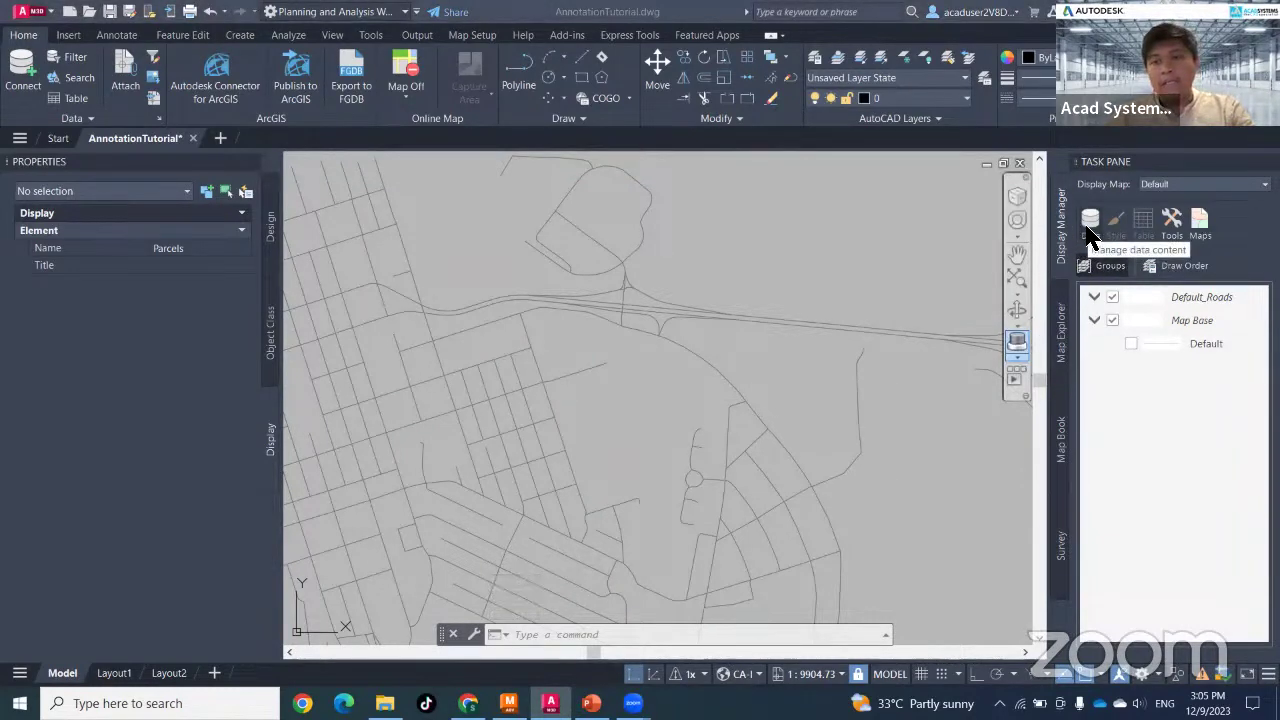
- Open the data connection manager and delete the old SDF_1 and SDF_2 connections
{"action": "left_click", "coordinate": [25, 93]}
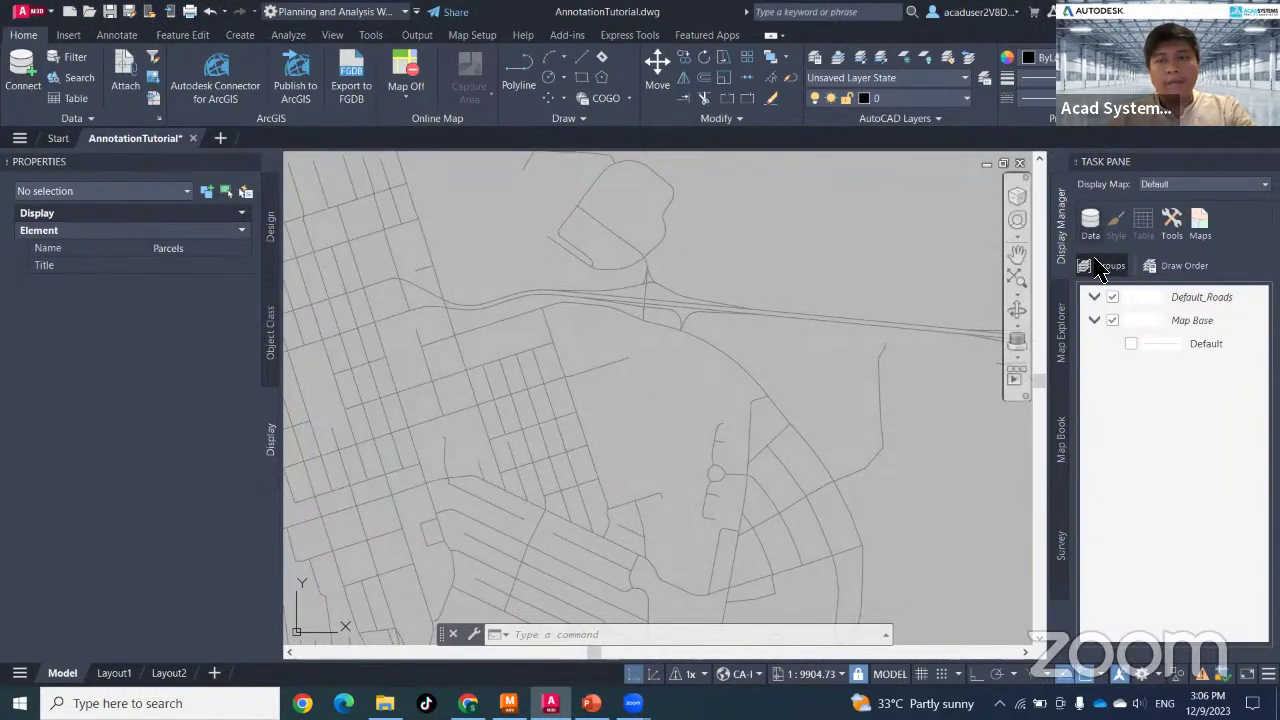
{"action": "left_click", "coordinate": [1088, 228]}
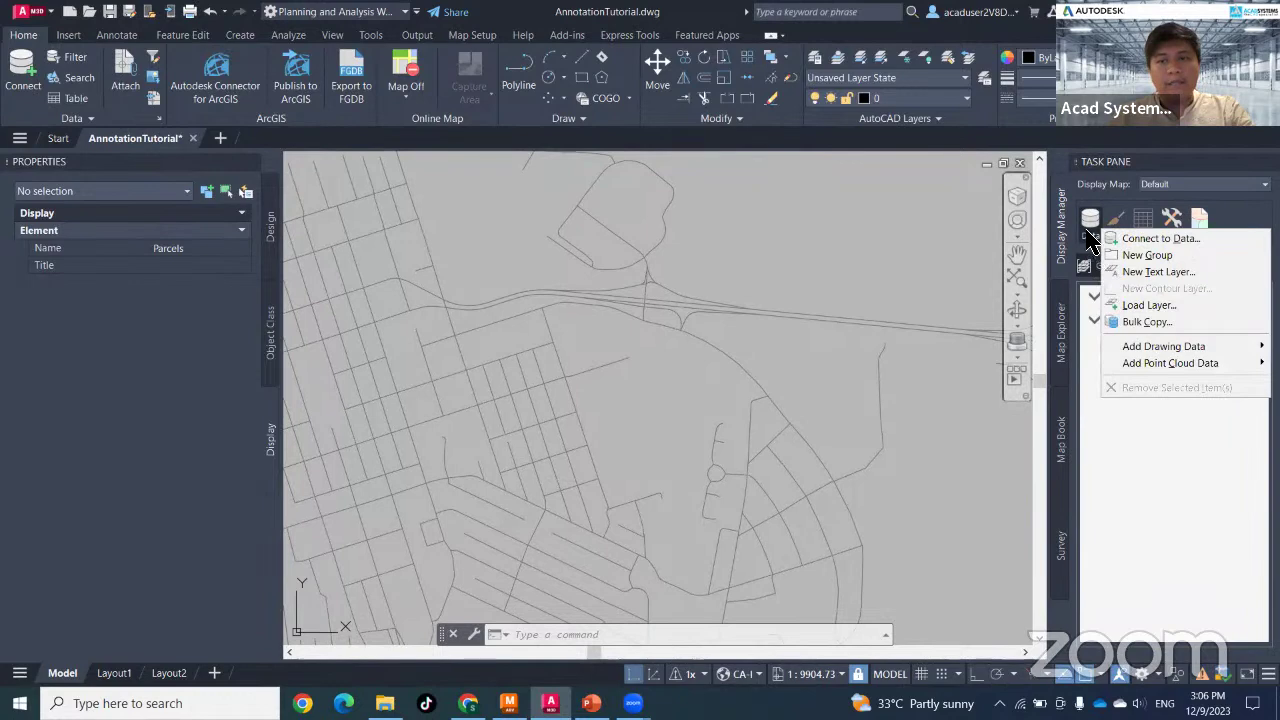
{"action": "left_click", "coordinate": [1140, 238]}
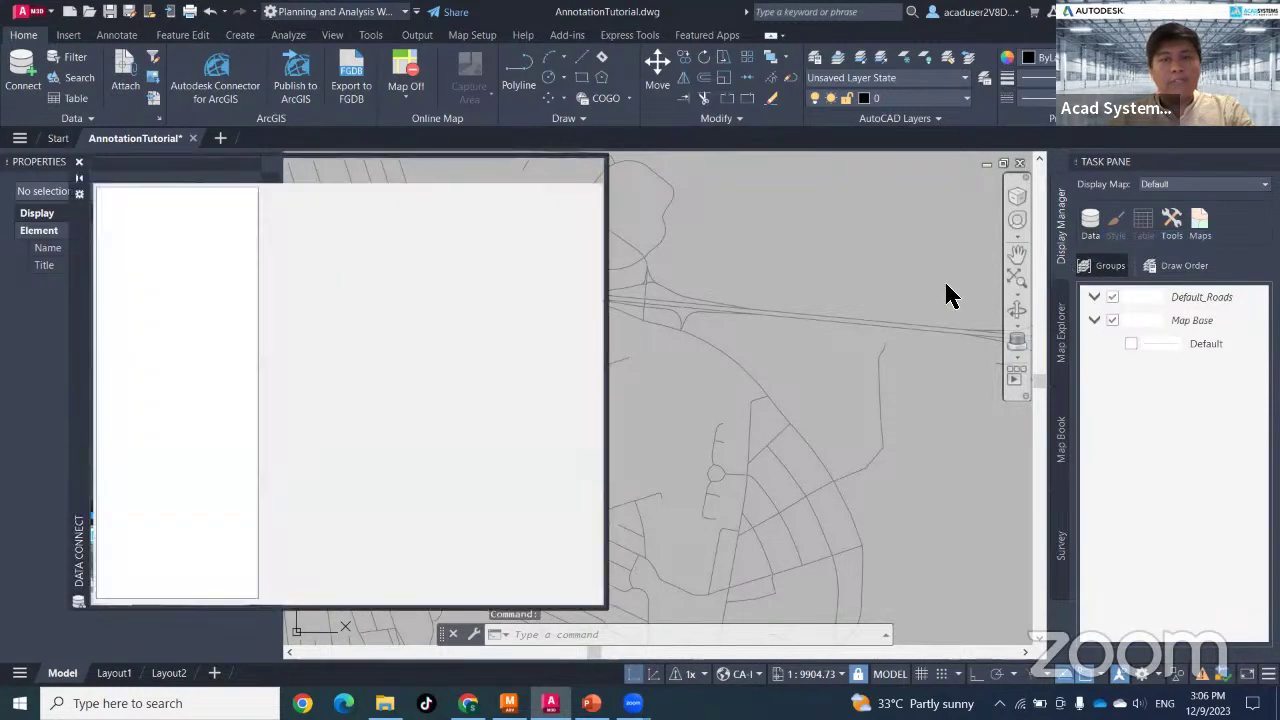
{"action": "left_click_drag", "start_coordinate": [84, 330], "coordinate": [551, 363]}
{"action": "left_click", "coordinate": [557, 343]}
{"action": "right_click", "coordinate": [558, 344]}
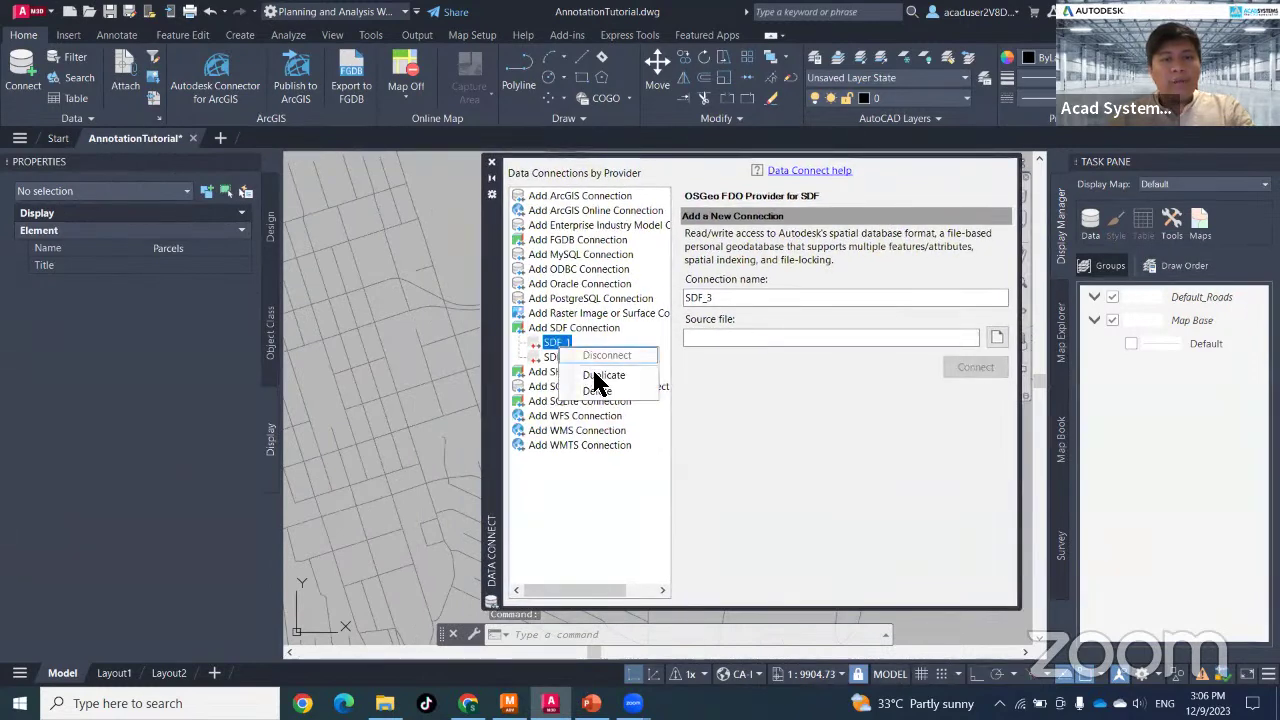
{"action": "left_click", "coordinate": [599, 387]}
{"action": "right_click", "coordinate": [548, 341]}
{"action": "left_click", "coordinate": [587, 383]}
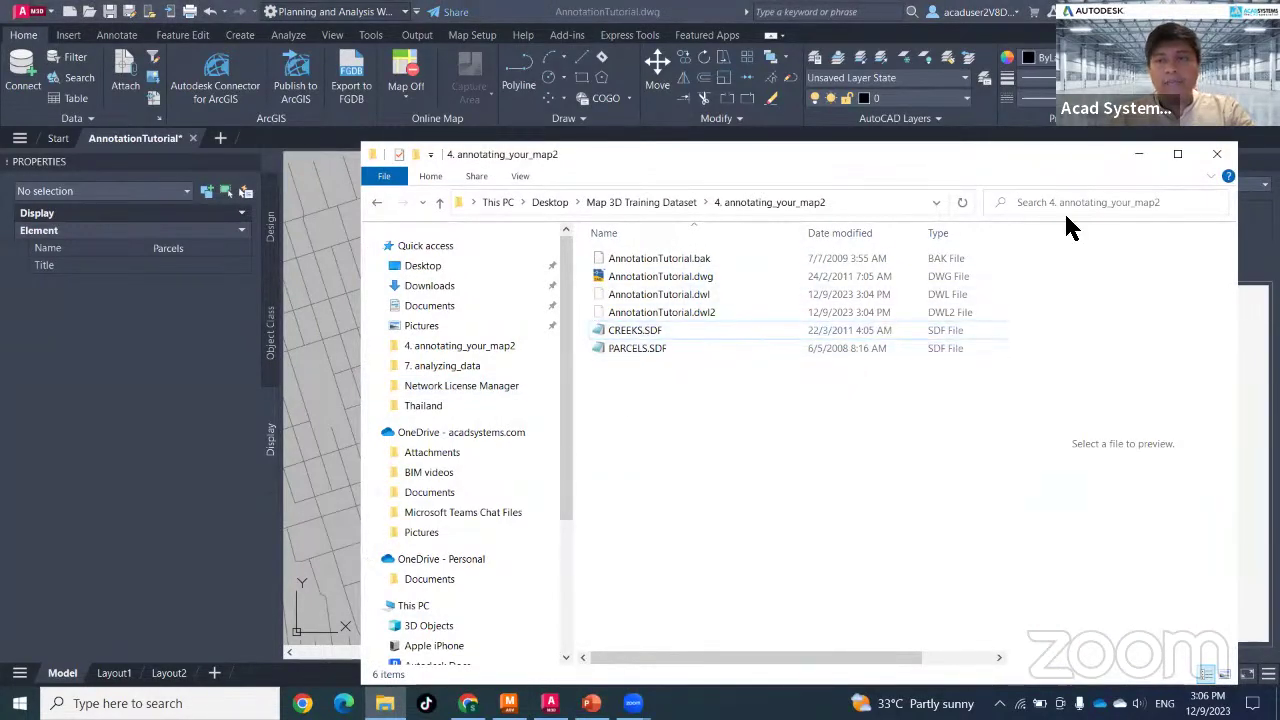
{"action": "left_click", "coordinate": [1138, 154]}
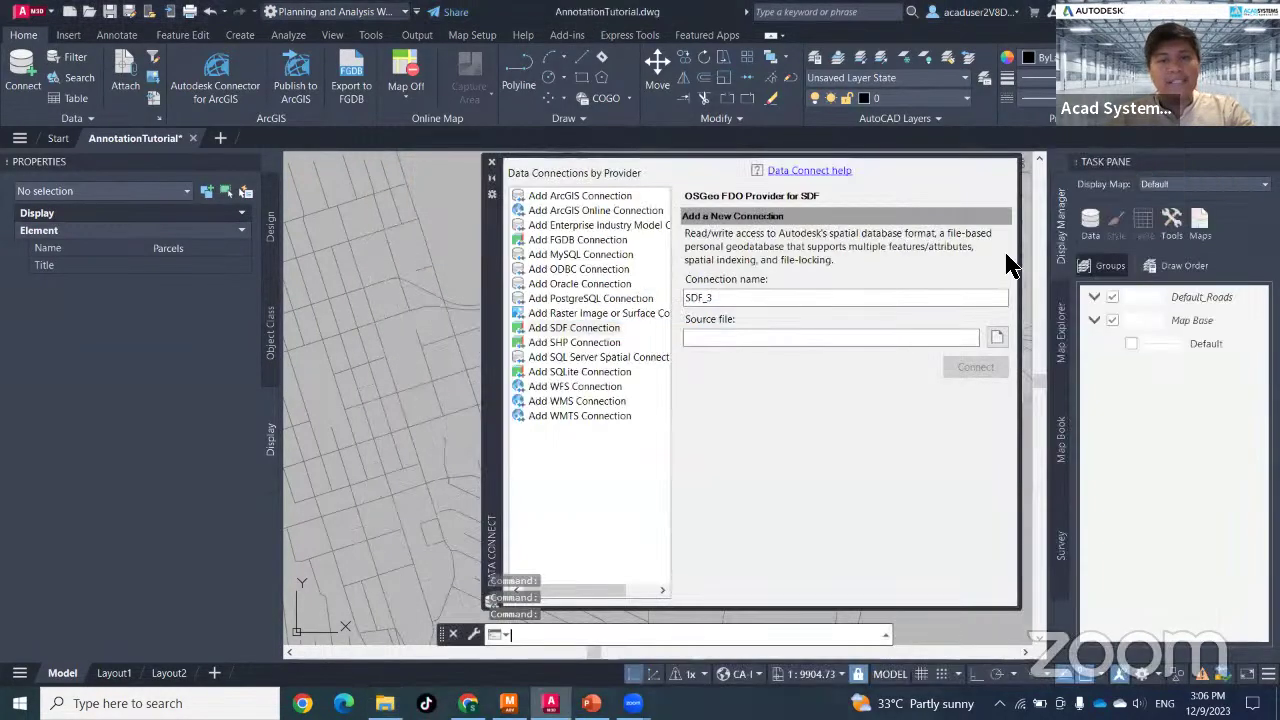
- Add an SDF connection to CREEKS.SDF from the 4. annotating_your_map2 folder
{"action": "left_click", "coordinate": [574, 332]}
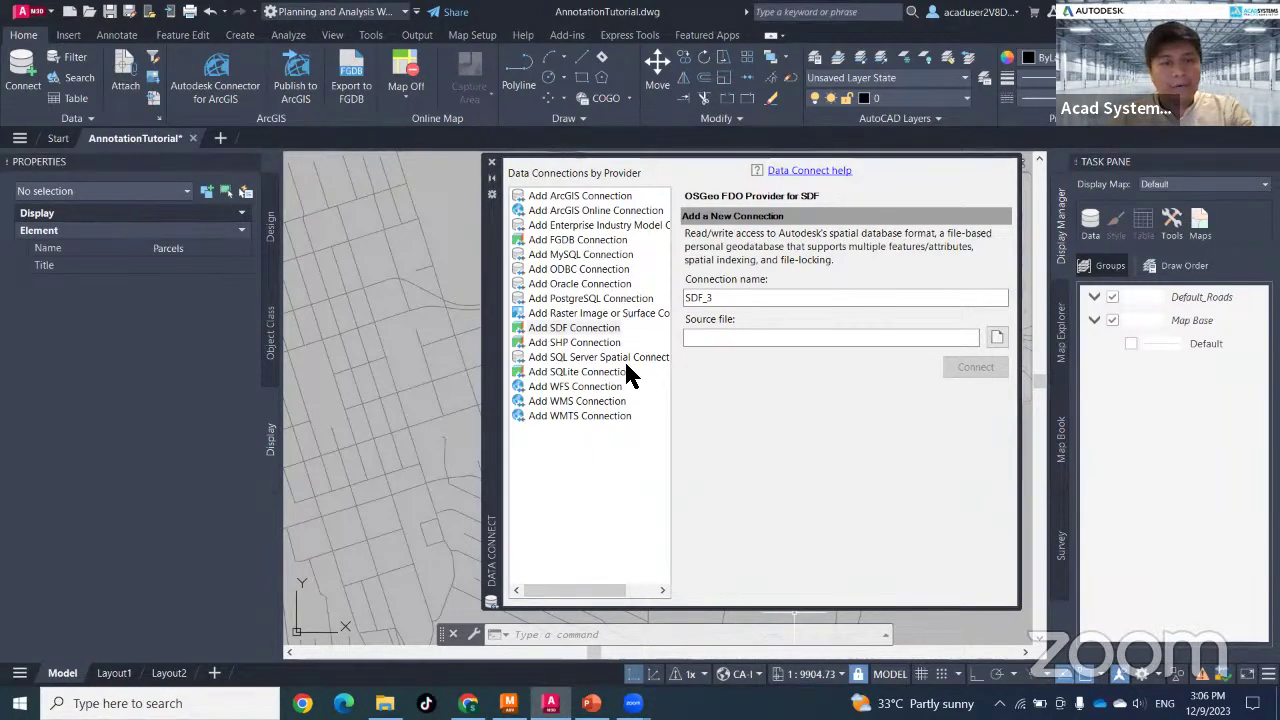
{"action": "left_click", "coordinate": [574, 330]}
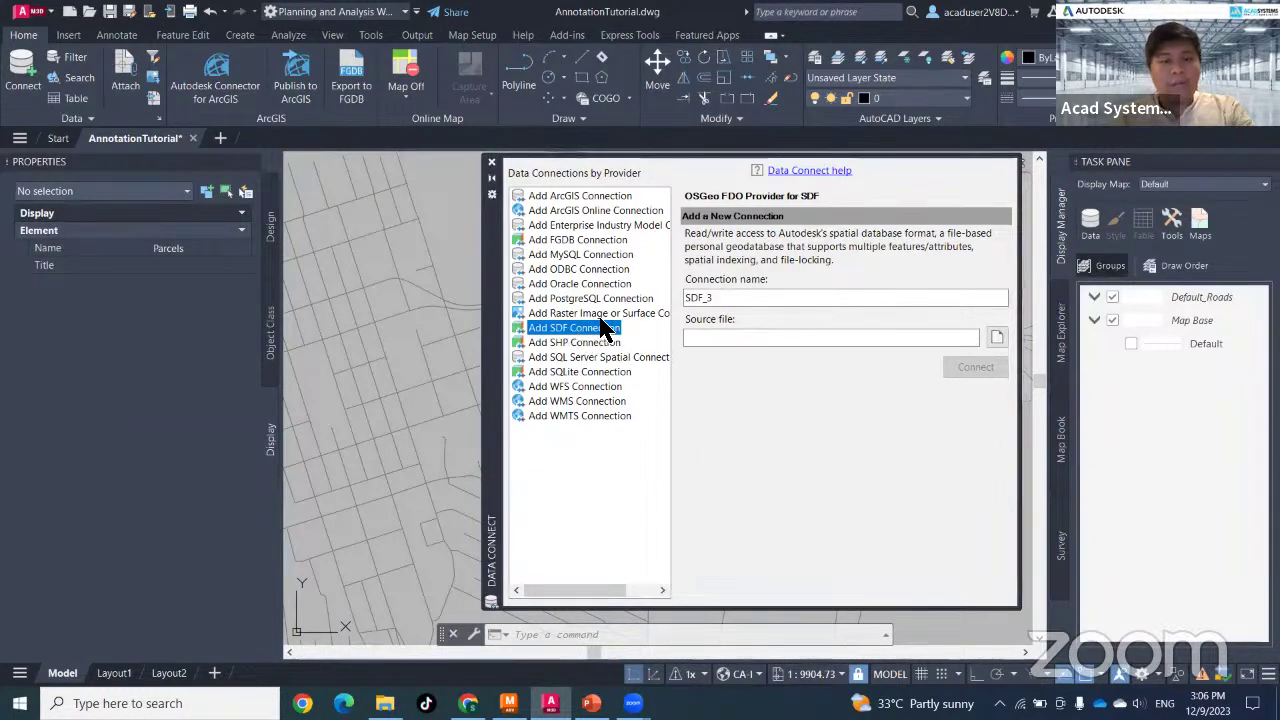
{"action": "left_click", "coordinate": [998, 340]}
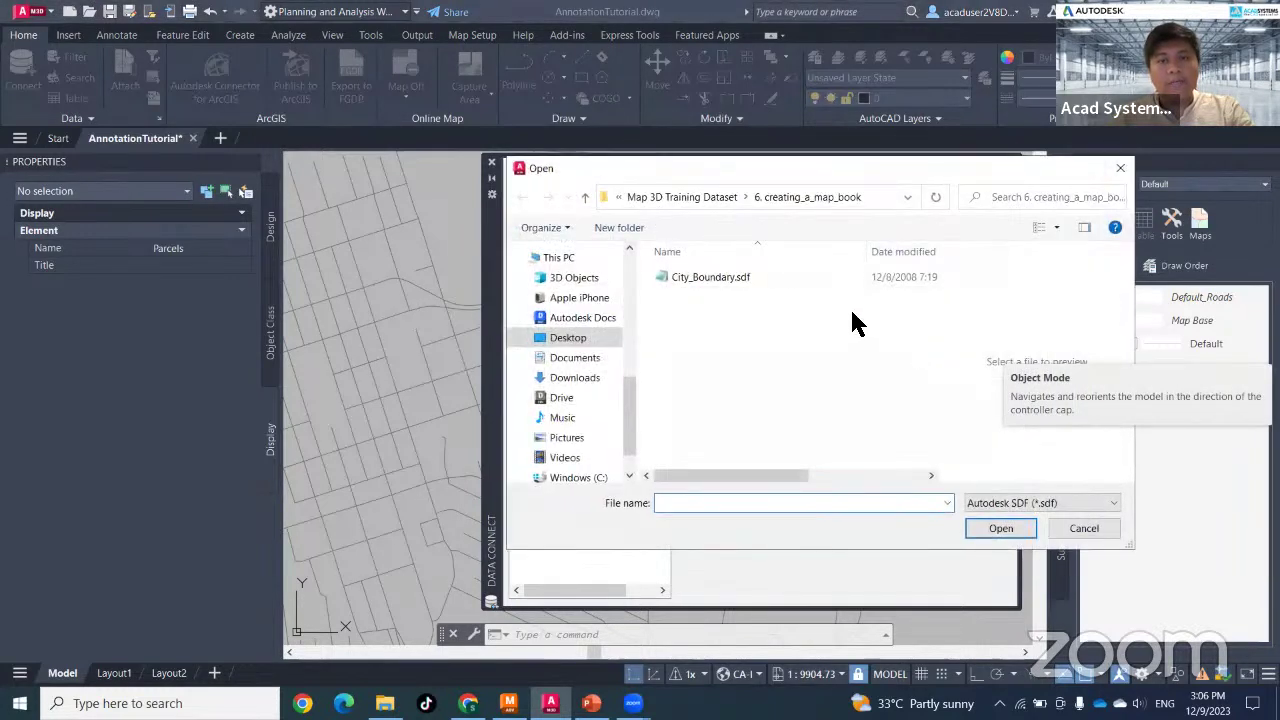
{"action": "left_click", "coordinate": [682, 197]}
{"action": "double_click", "coordinate": [722, 335]}
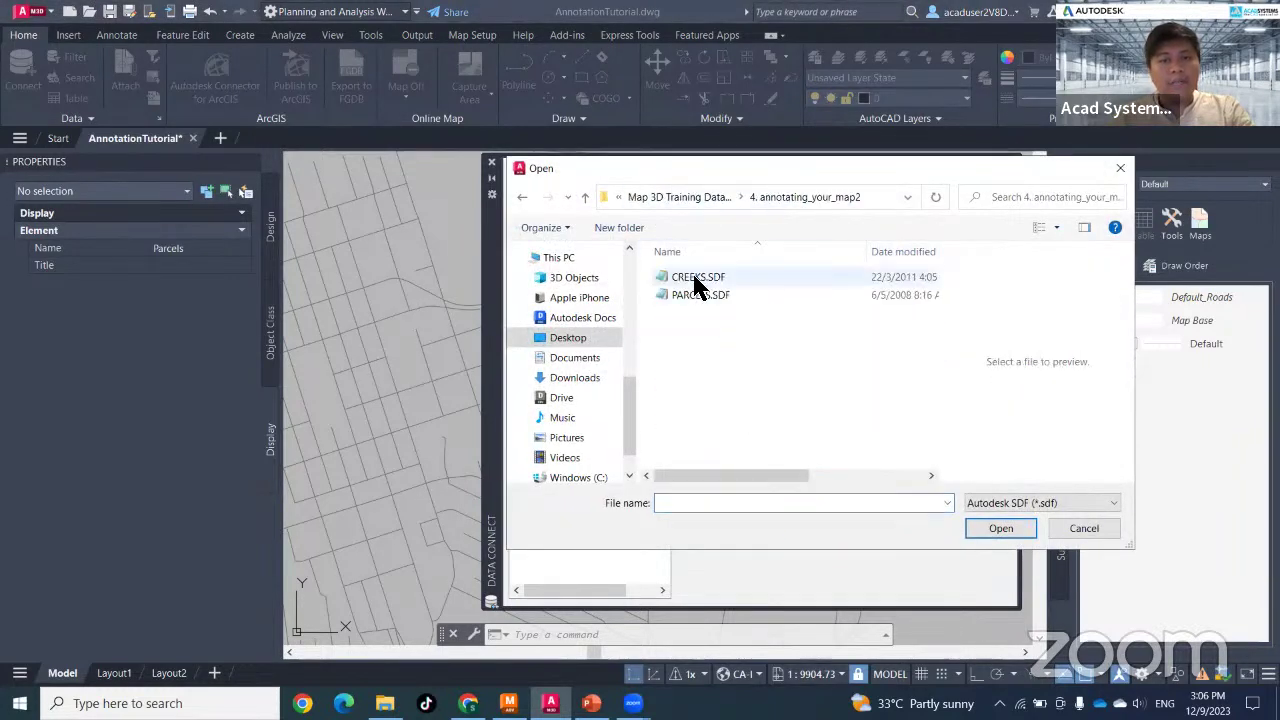
{"action": "left_click", "coordinate": [699, 285]}
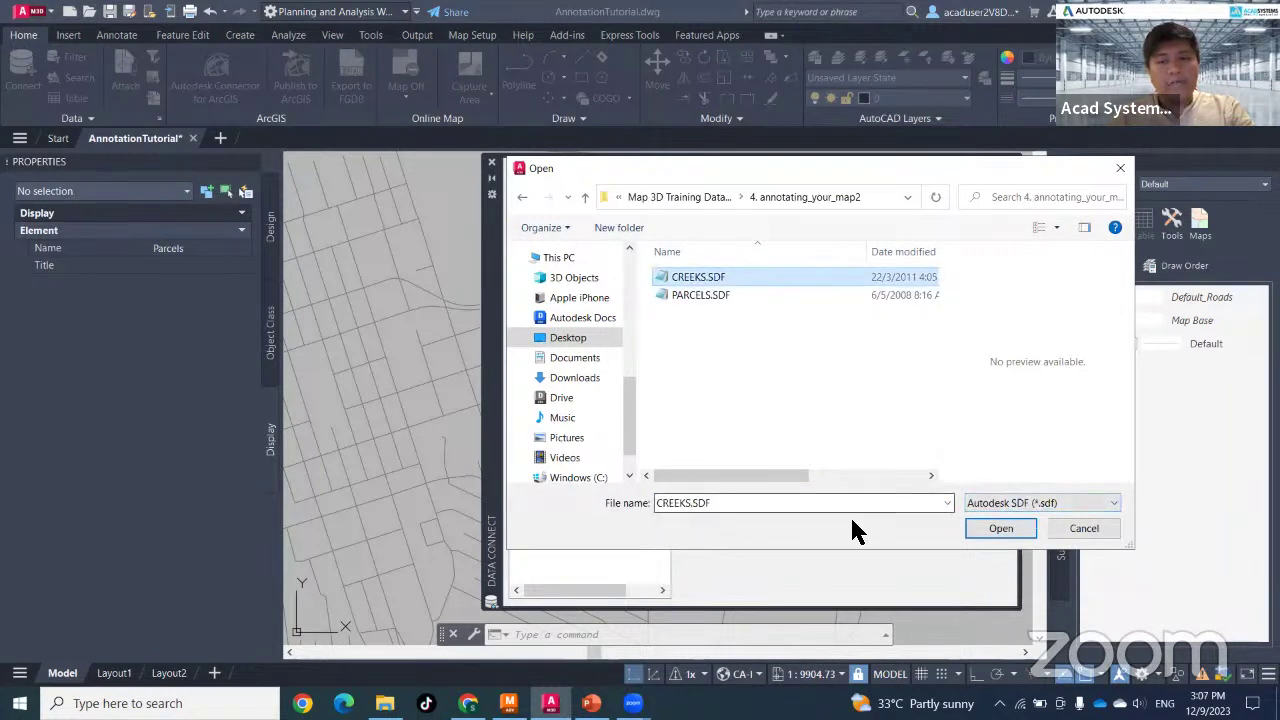
{"action": "left_click", "coordinate": [1005, 529]}
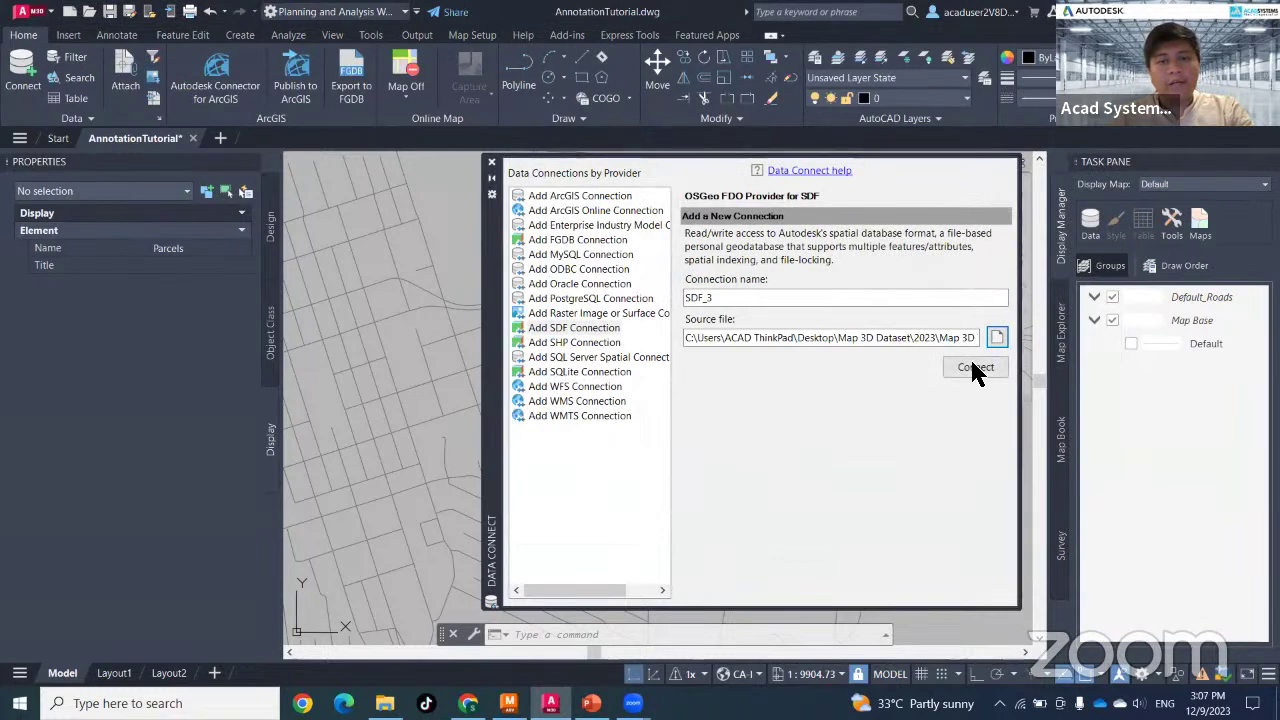
{"action": "left_click", "coordinate": [977, 368]}
{"action": "left_click_drag", "start_coordinate": [500, 365], "coordinate": [408, 366]}
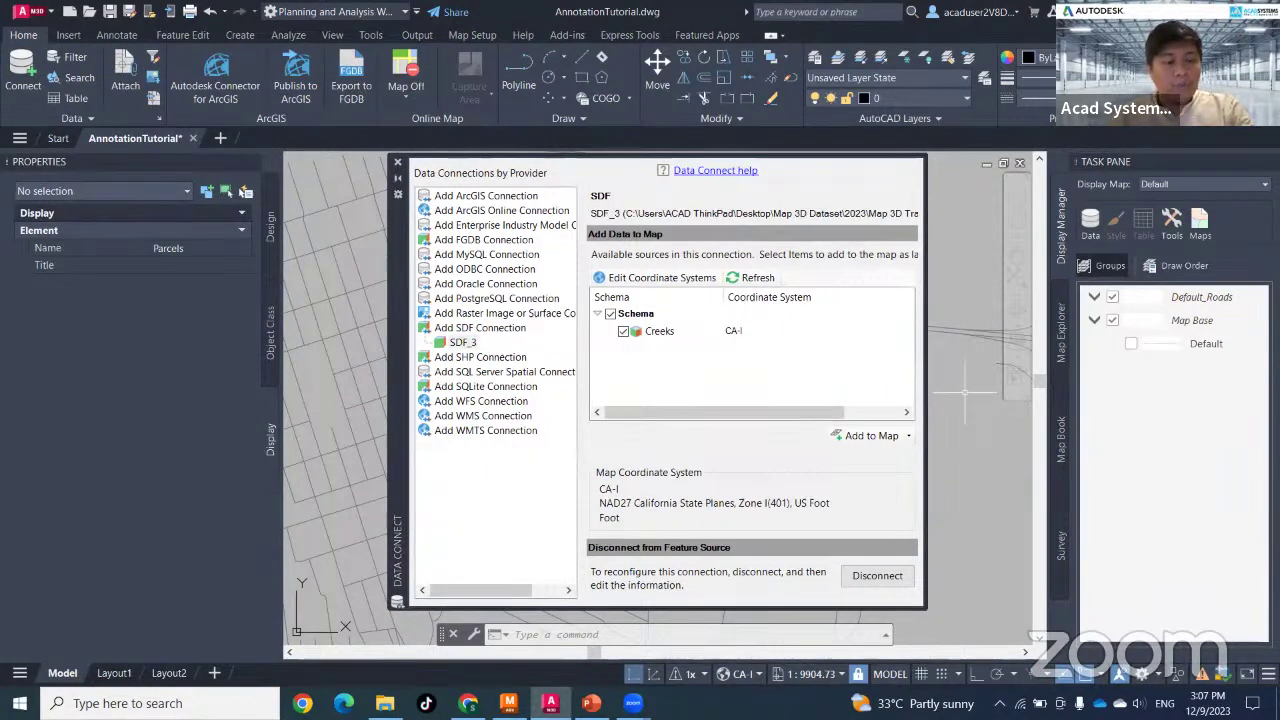
- Check the coordinate system assigned to the Creeks source without changing it
{"action": "left_click", "coordinate": [679, 279]}
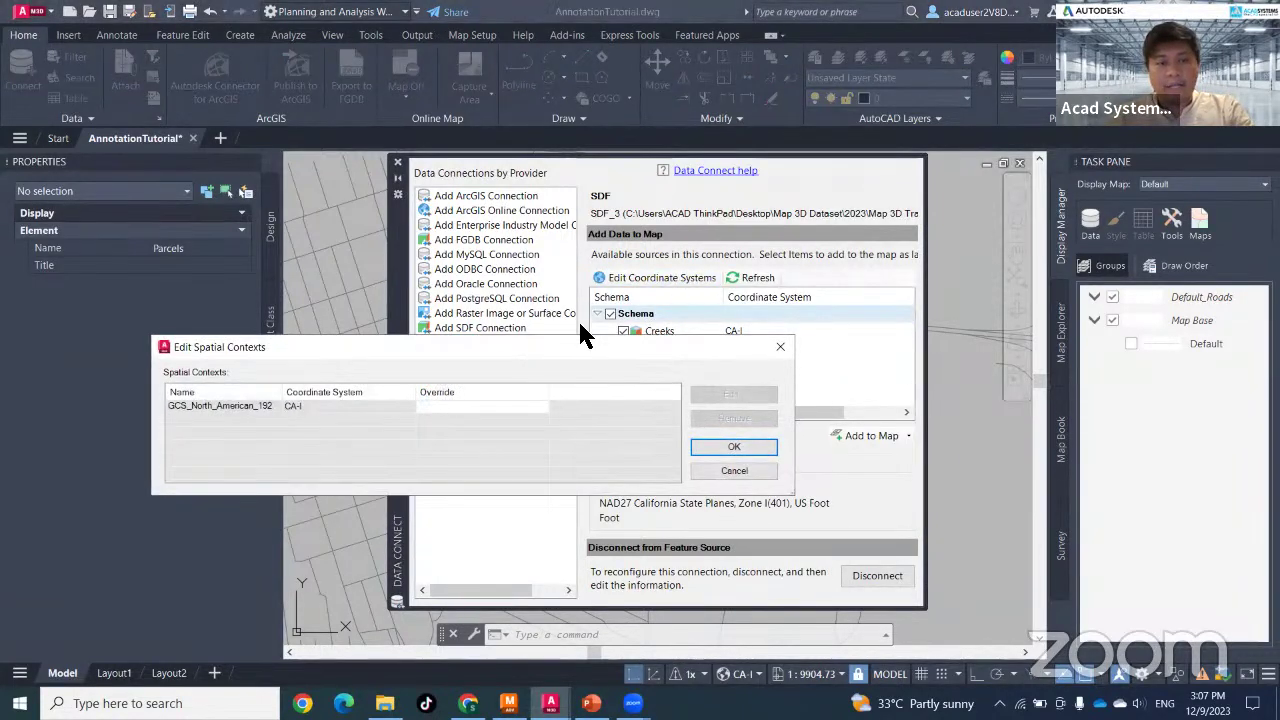
{"action": "left_click", "coordinate": [542, 408]}
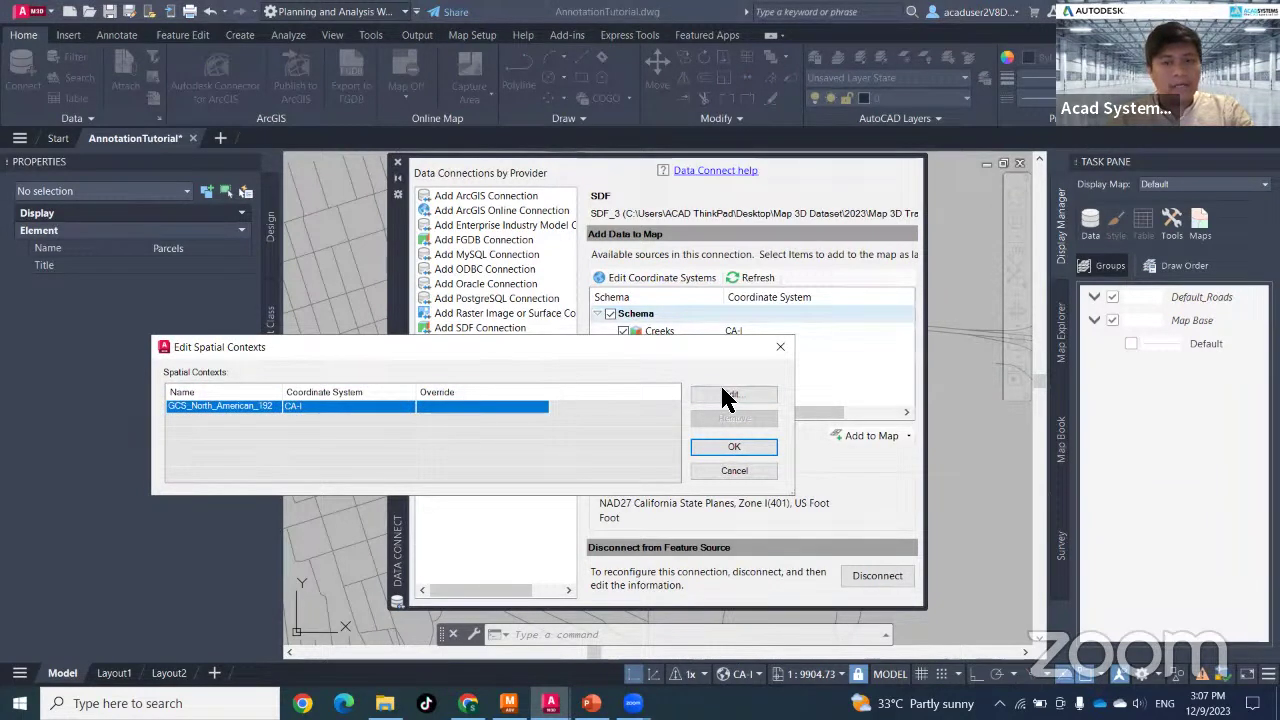
{"action": "left_click", "coordinate": [779, 349]}
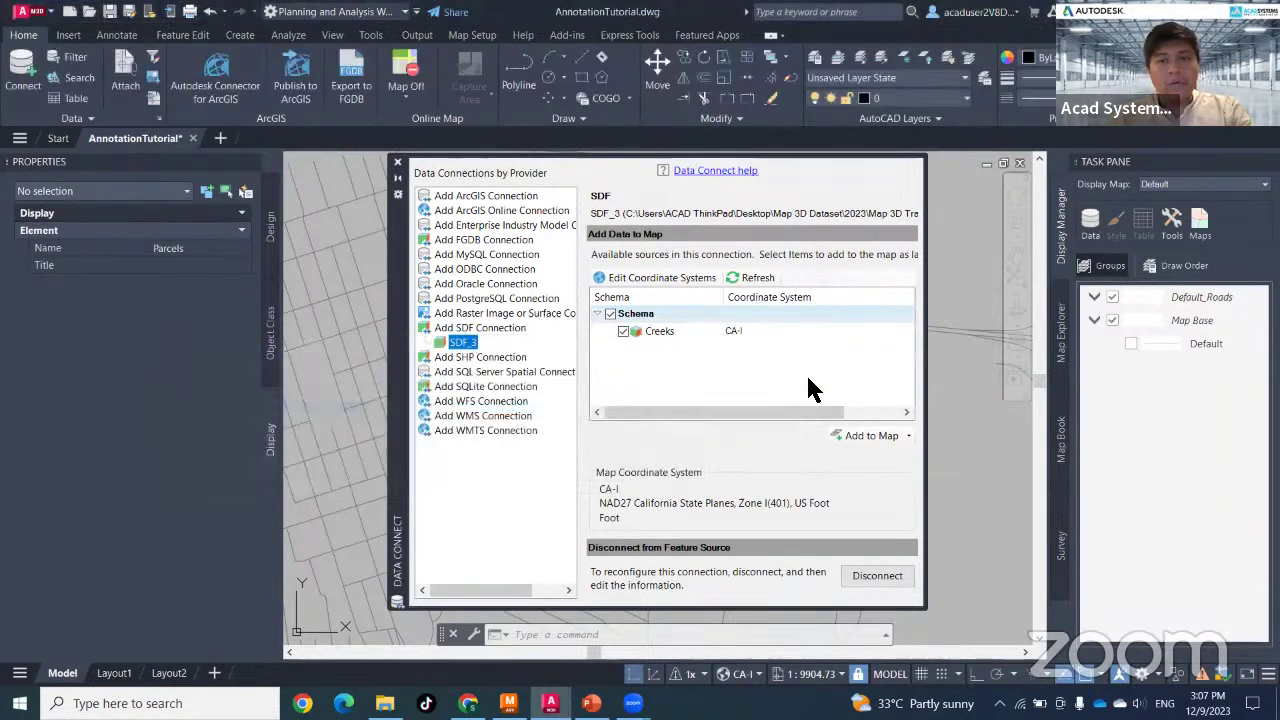
- Add the Creeks feature class to the map as a layer
{"action": "left_click", "coordinate": [667, 336]}
{"action": "left_click", "coordinate": [667, 336]}
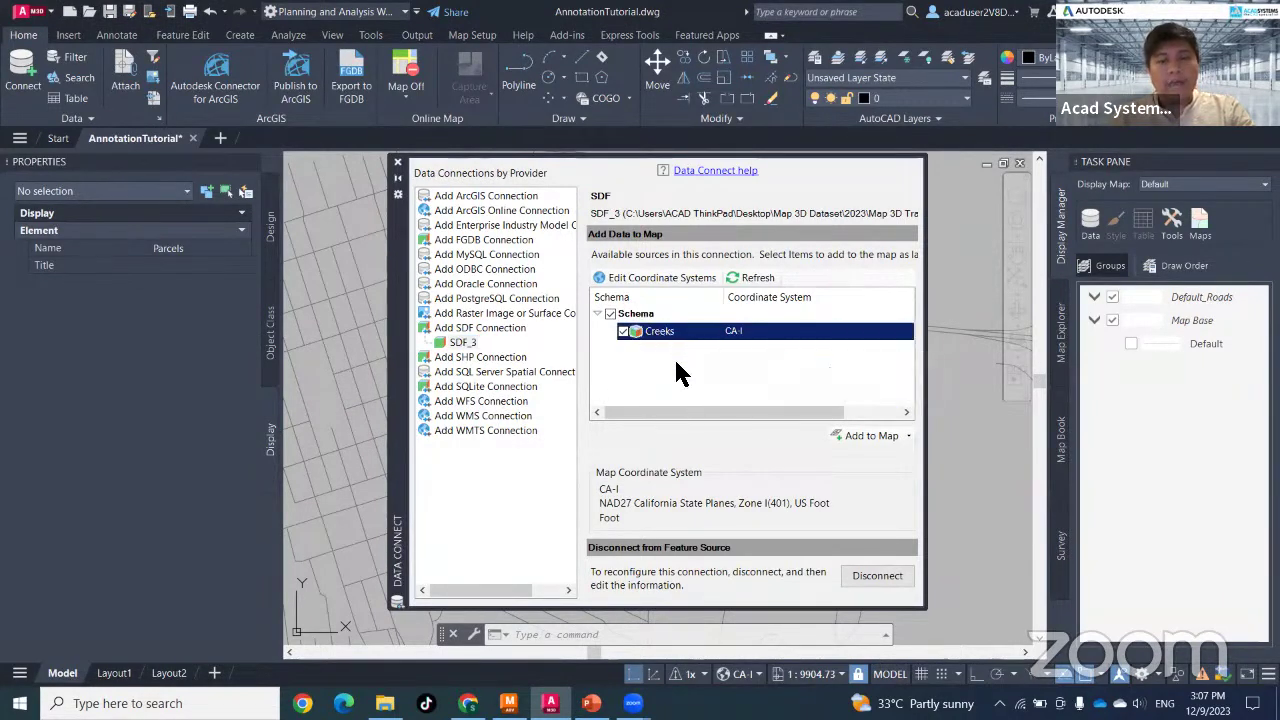
{"action": "left_click", "coordinate": [871, 437]}
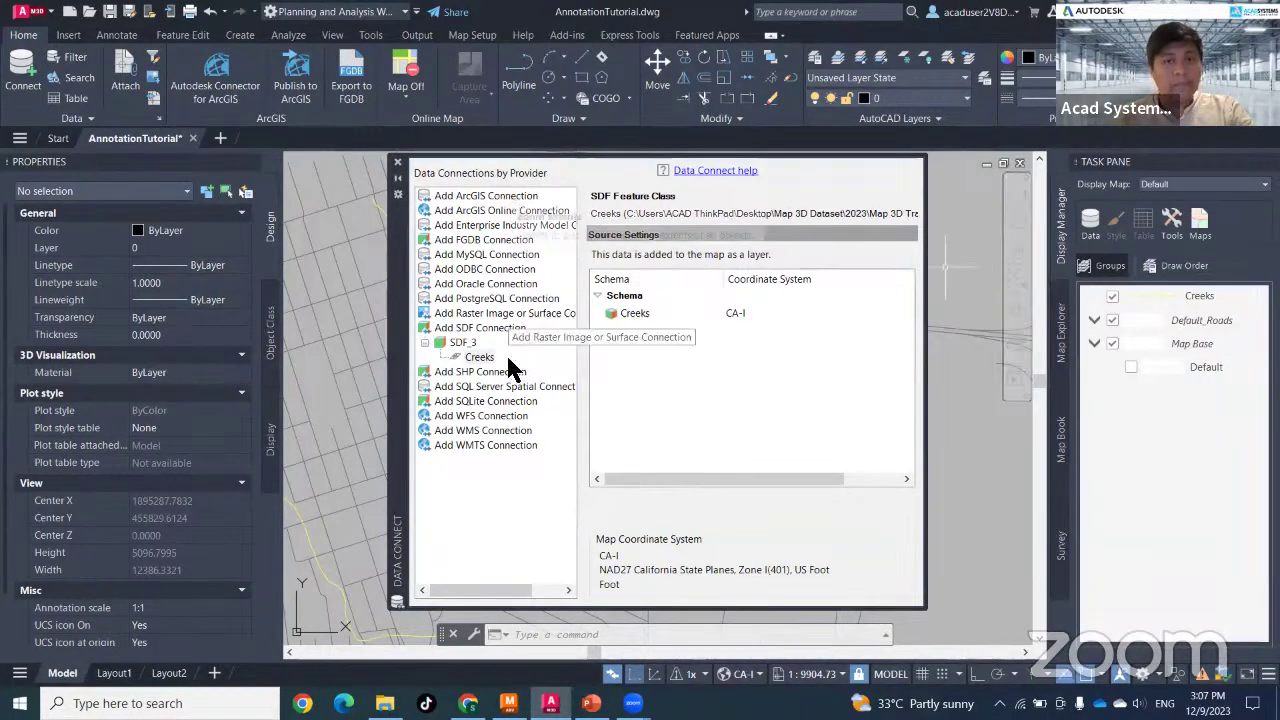
- Add a second SDF connection using PARCELS.SDF as its source file
{"action": "left_click", "coordinate": [480, 327]}
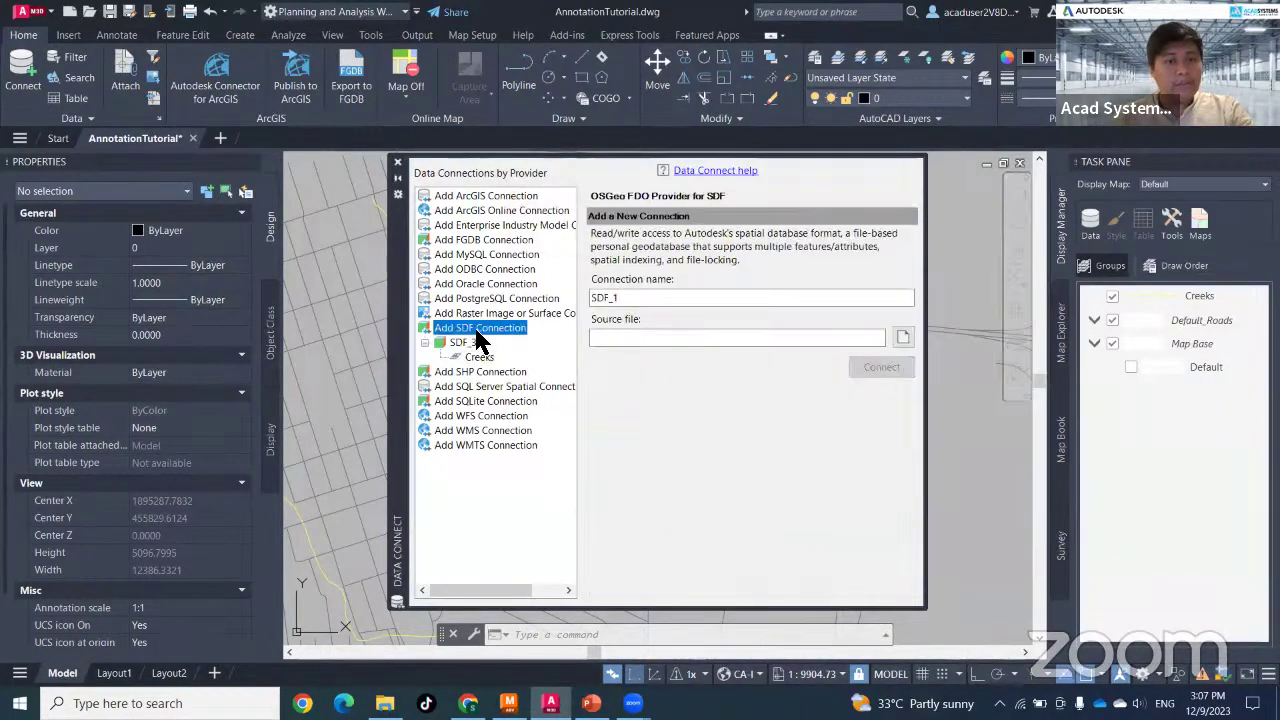
{"action": "left_click", "coordinate": [902, 337]}
{"action": "left_click", "coordinate": [632, 295]}
{"action": "left_click", "coordinate": [936, 524]}
{"action": "left_click", "coordinate": [882, 367]}
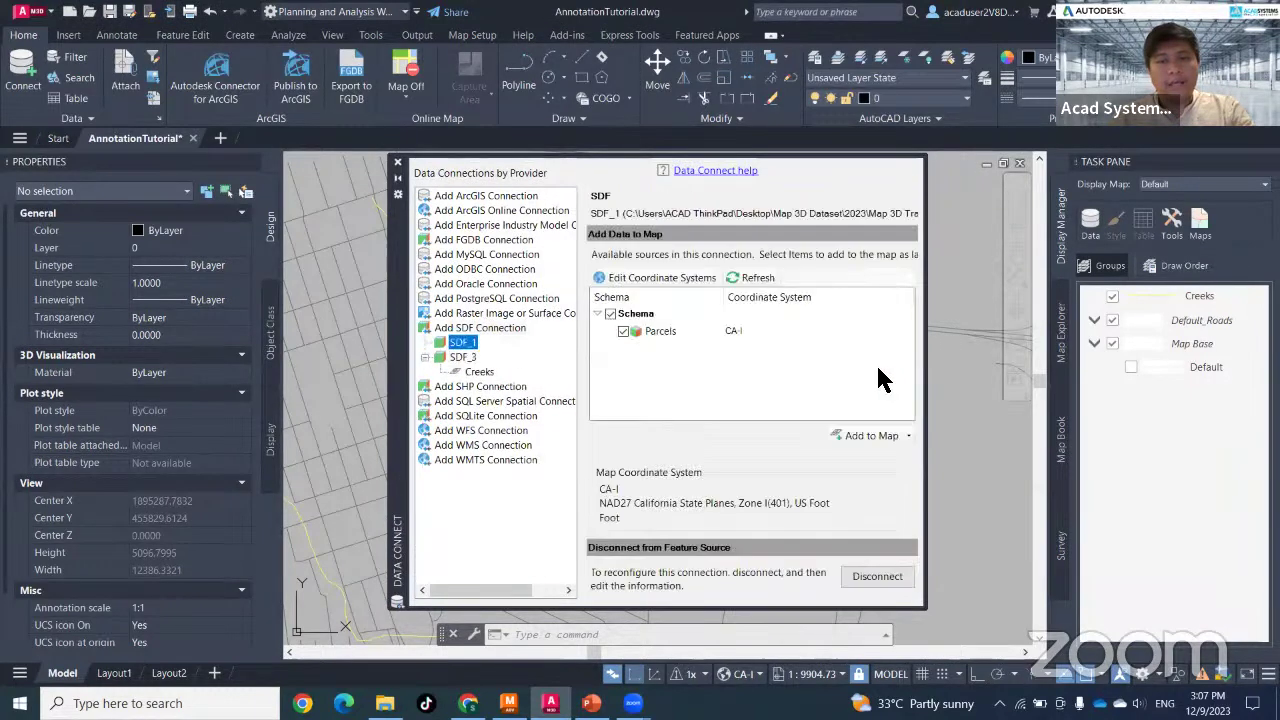
- Add the Parcels feature class from its SDF connection to the map as a layer and close the data connection window
{"action": "left_click", "coordinate": [659, 336]}
{"action": "left_click", "coordinate": [870, 436]}
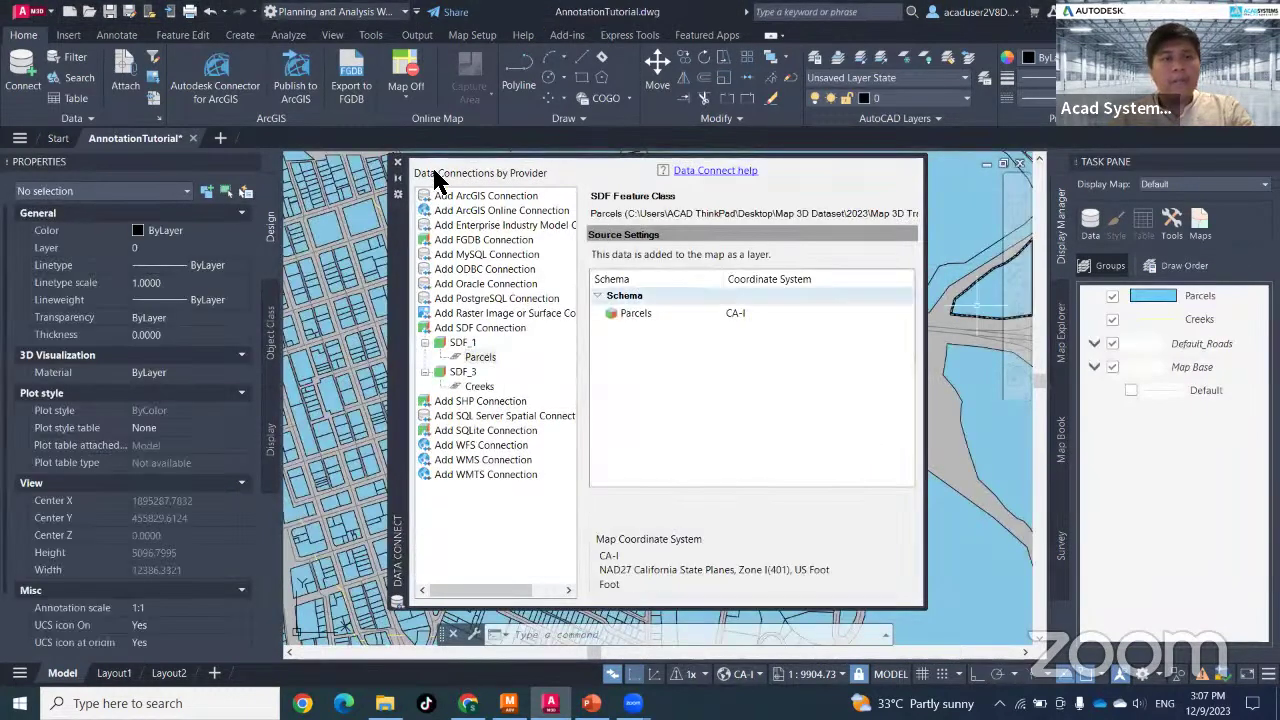
{"action": "left_click", "coordinate": [398, 164]}
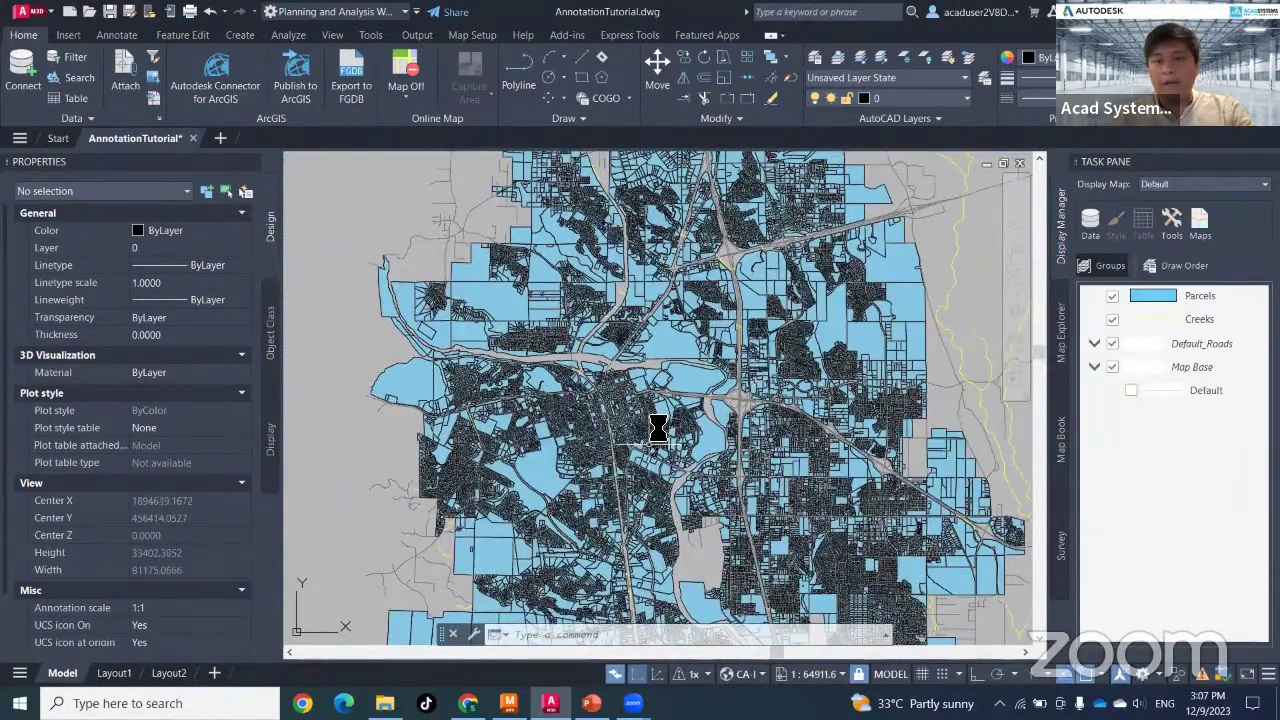
- Select the large parcel east of the street grid, examine its feature properties, and clear the selection
{"action": "scroll", "coordinate": [658, 428], "scroll_direction": "up", "scroll_amount": 5}
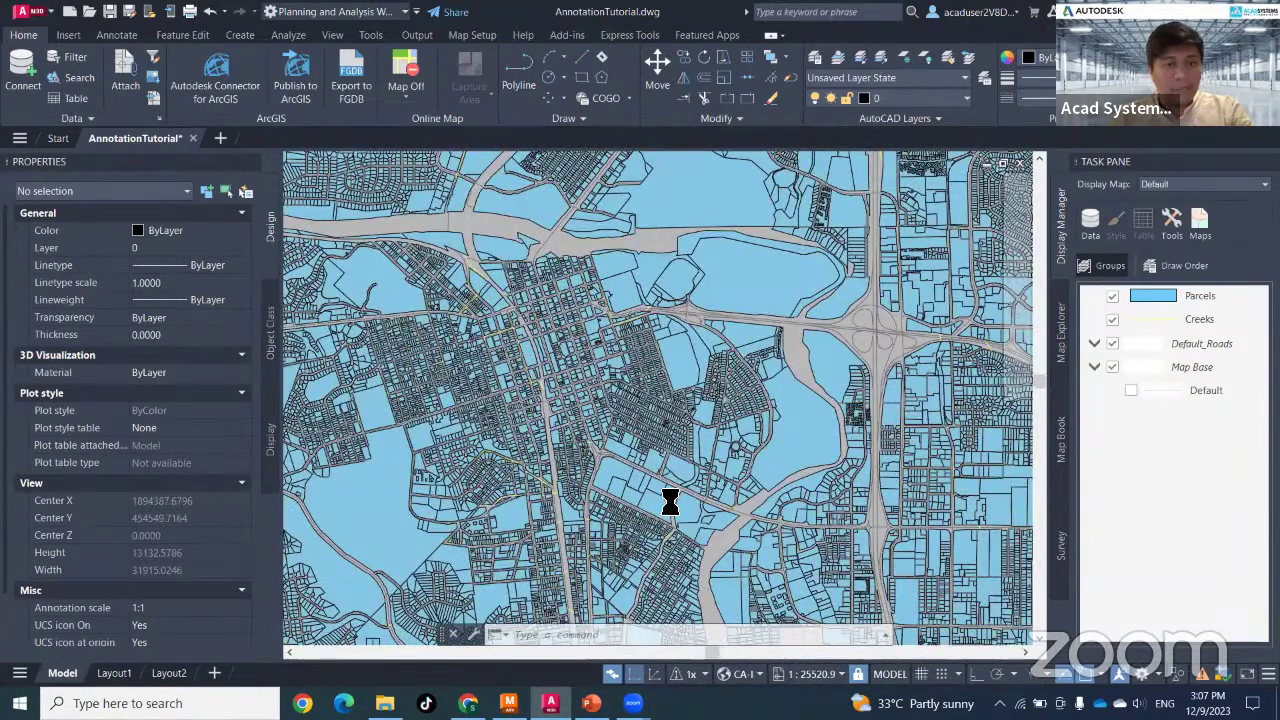
{"action": "scroll", "coordinate": [670, 502], "scroll_direction": "up", "scroll_amount": 4}
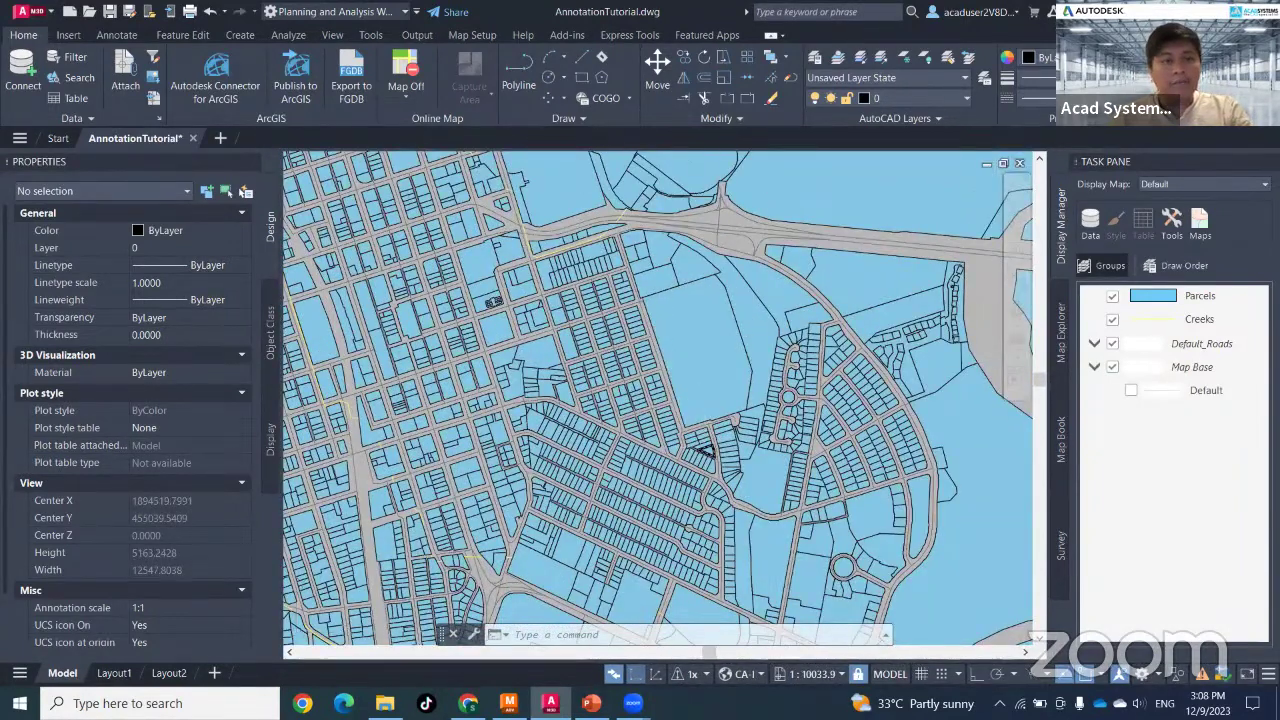
{"action": "scroll", "coordinate": [702, 485], "scroll_direction": "up", "scroll_amount": 2}
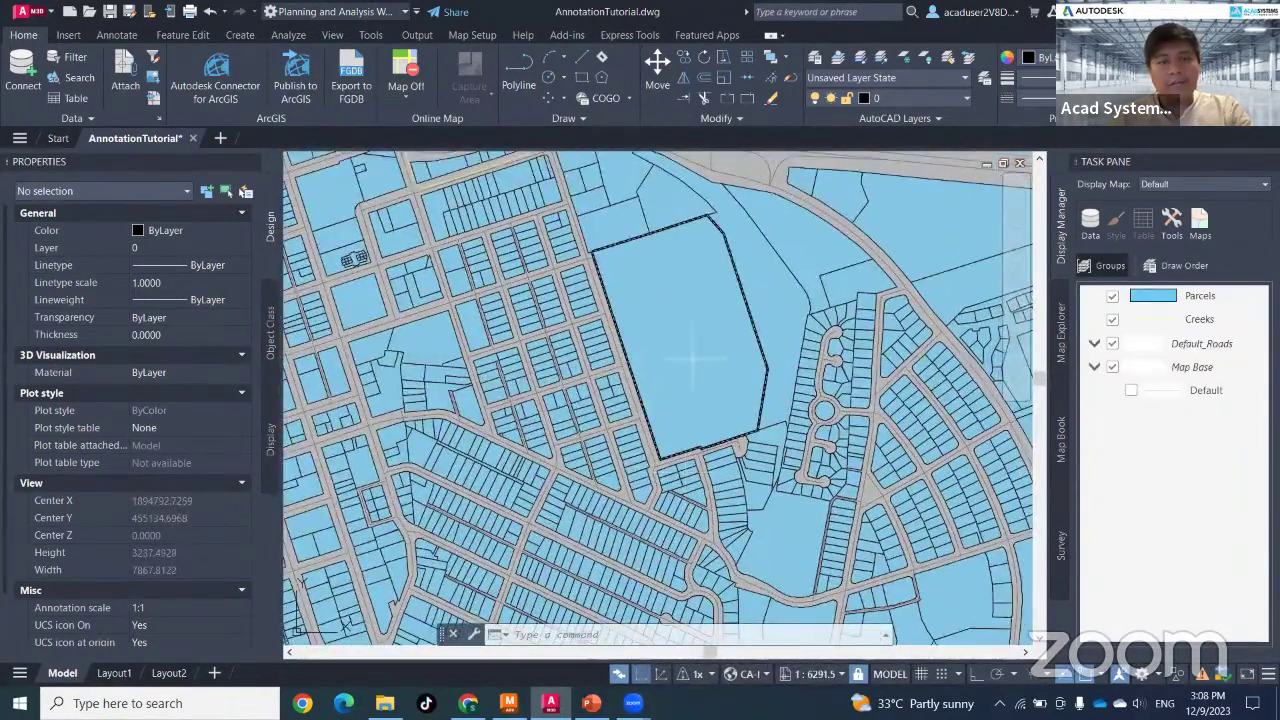
{"action": "left_click", "coordinate": [692, 360]}
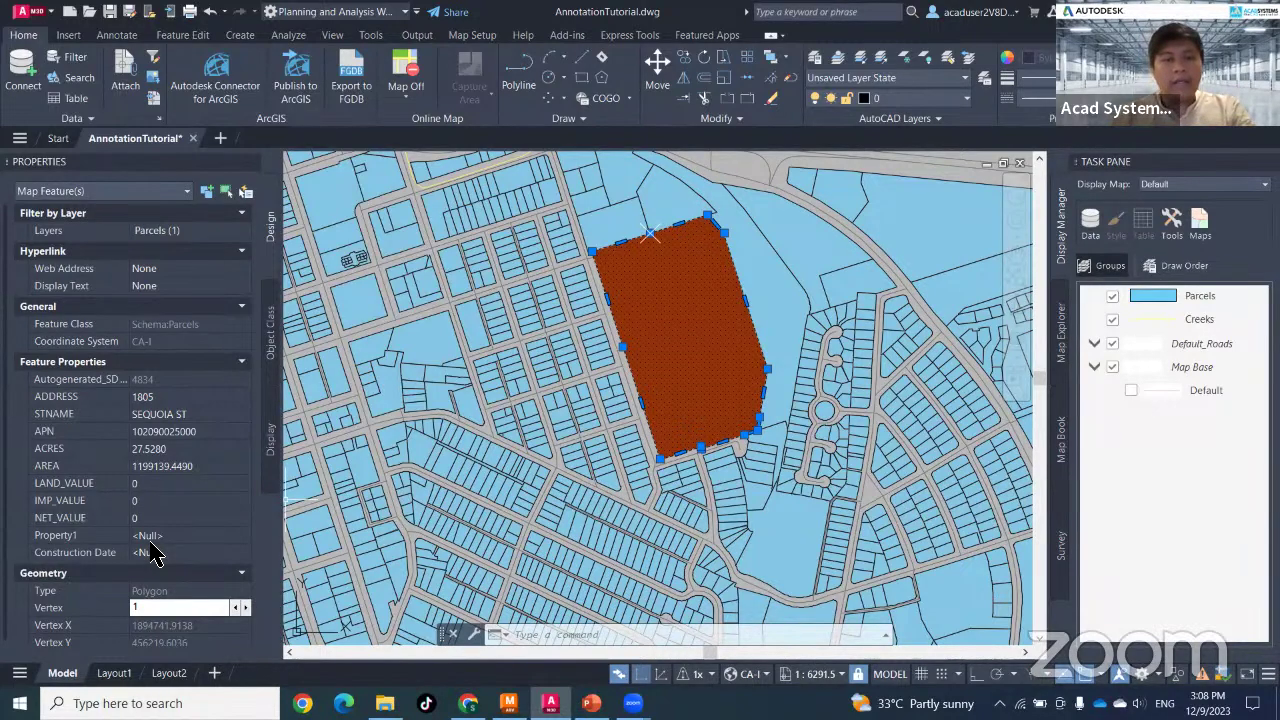
{"action": "key", "text": "Escape"}
{"action": "scroll", "coordinate": [615, 483], "scroll_direction": "up", "scroll_amount": 8}
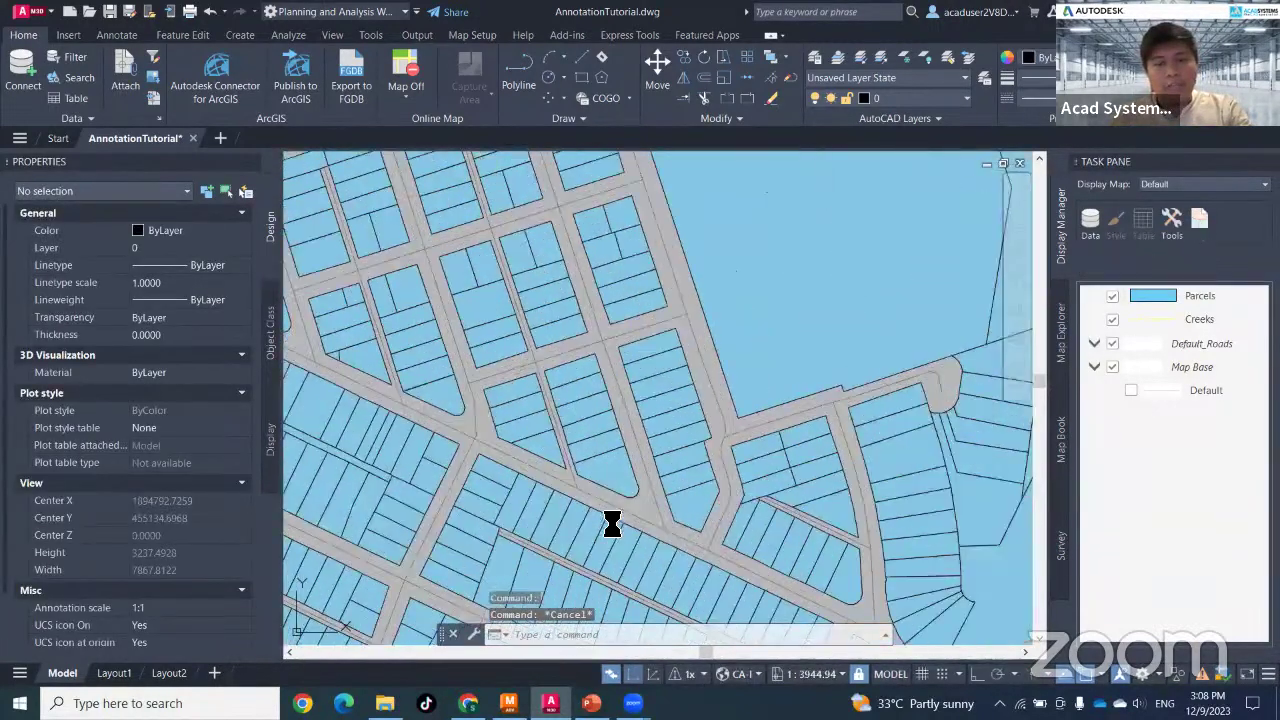
{"action": "left_click", "coordinate": [615, 477]}
{"action": "key", "text": "Escape"}
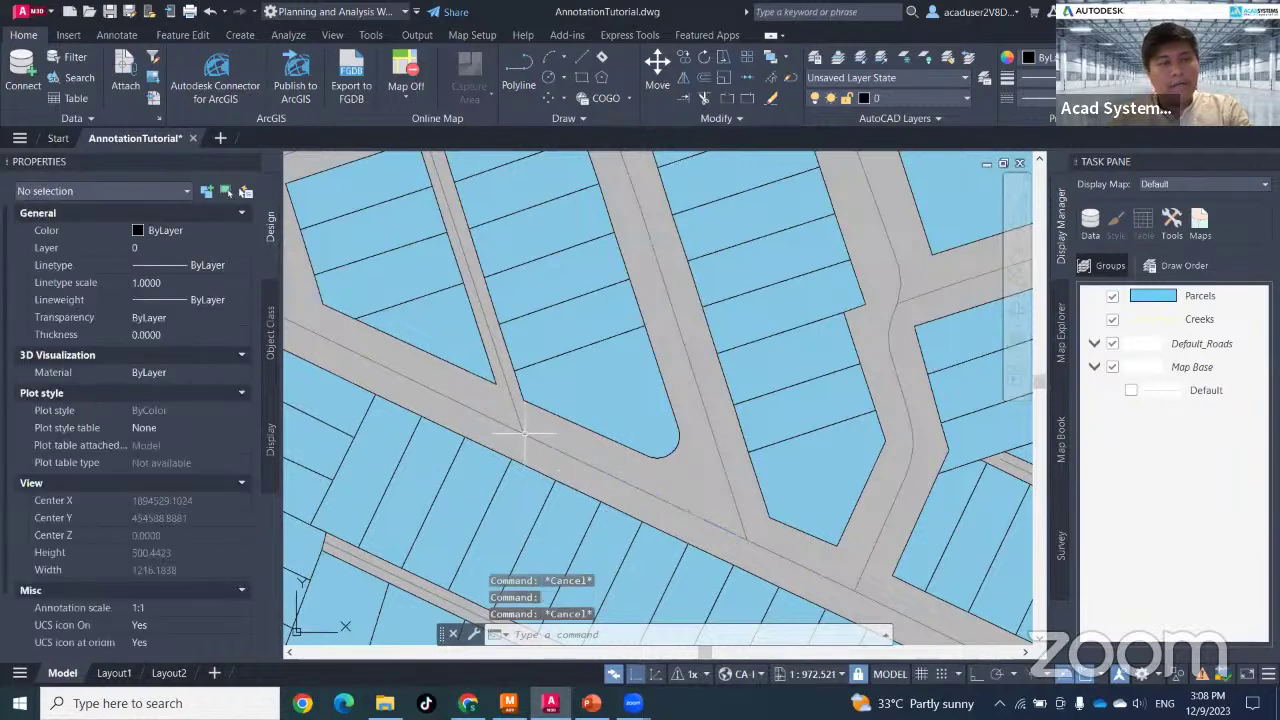
- Move the Creeks layer above the Parcels layer in the display order
{"action": "left_click", "coordinate": [1190, 318]}
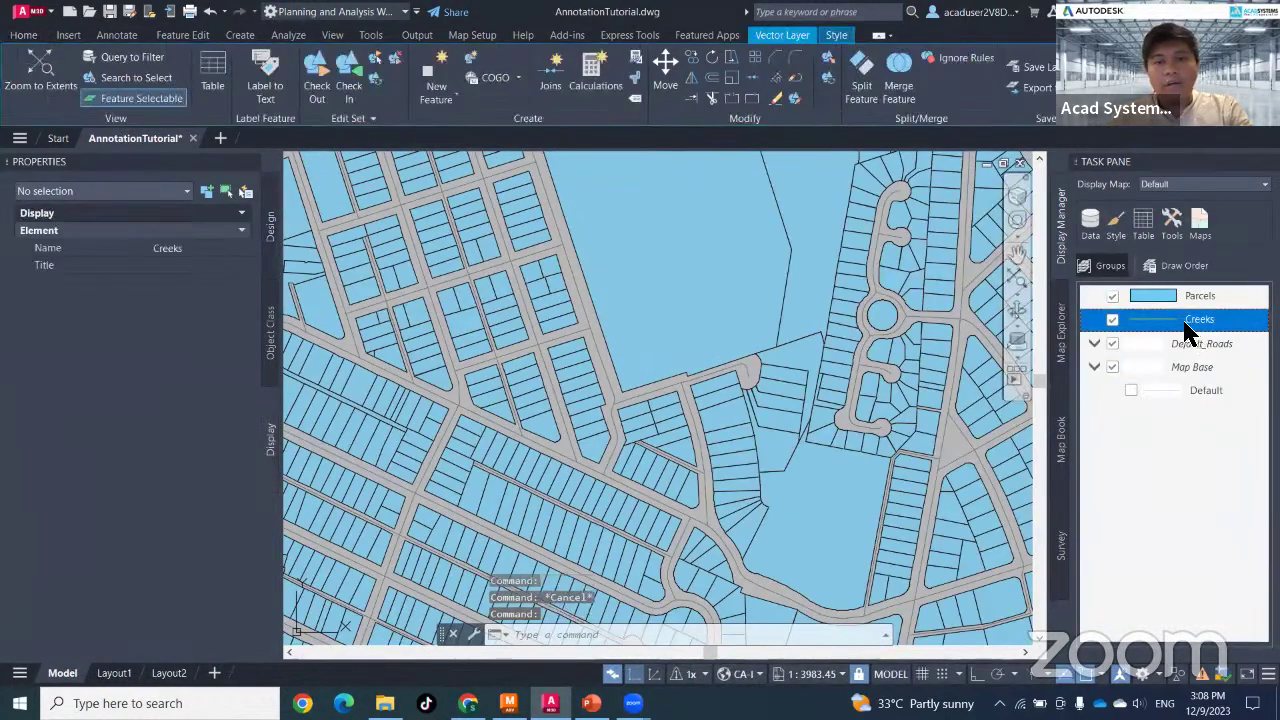
{"action": "left_click_drag", "start_coordinate": [1186, 328], "coordinate": [1202, 294]}
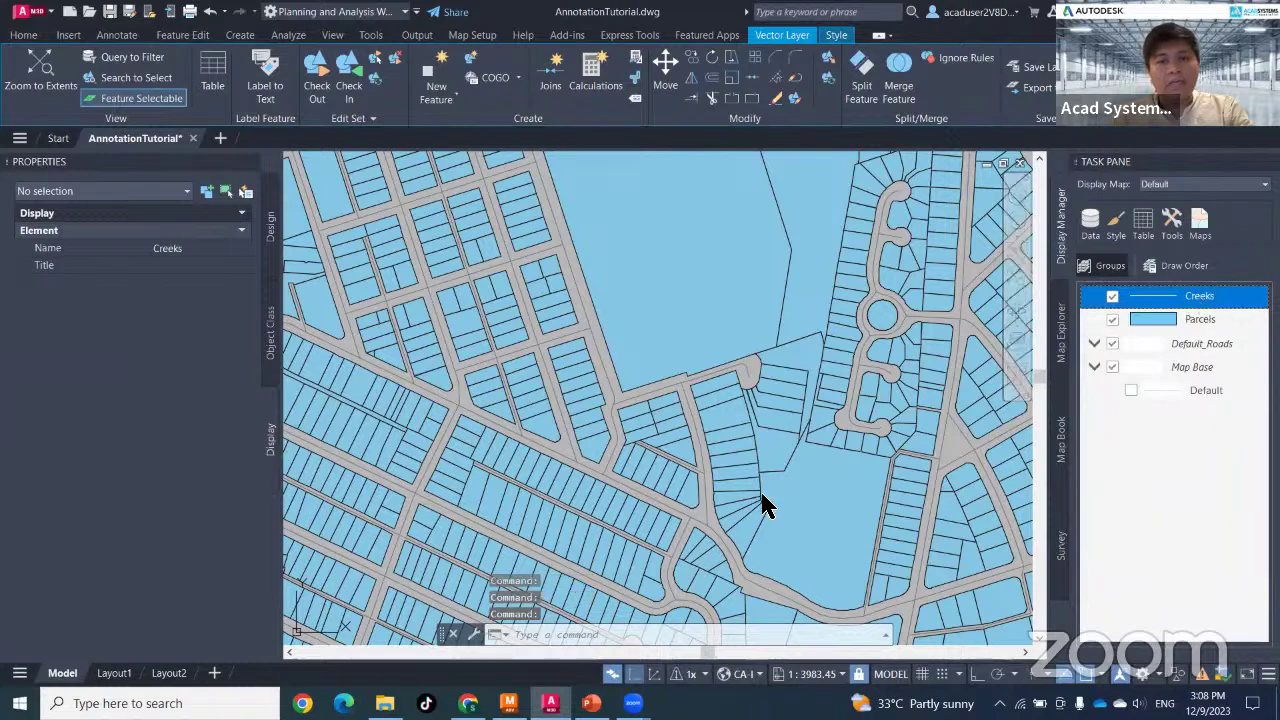
- Select a creek line that crosses the parcels, examine its feature properties, and clear the selection
{"action": "scroll", "coordinate": [846, 329], "scroll_direction": "down", "scroll_amount": 5}
{"action": "scroll", "coordinate": [734, 286], "scroll_direction": "up", "scroll_amount": 6}
{"action": "scroll", "coordinate": [742, 336], "scroll_direction": "up", "scroll_amount": 2}
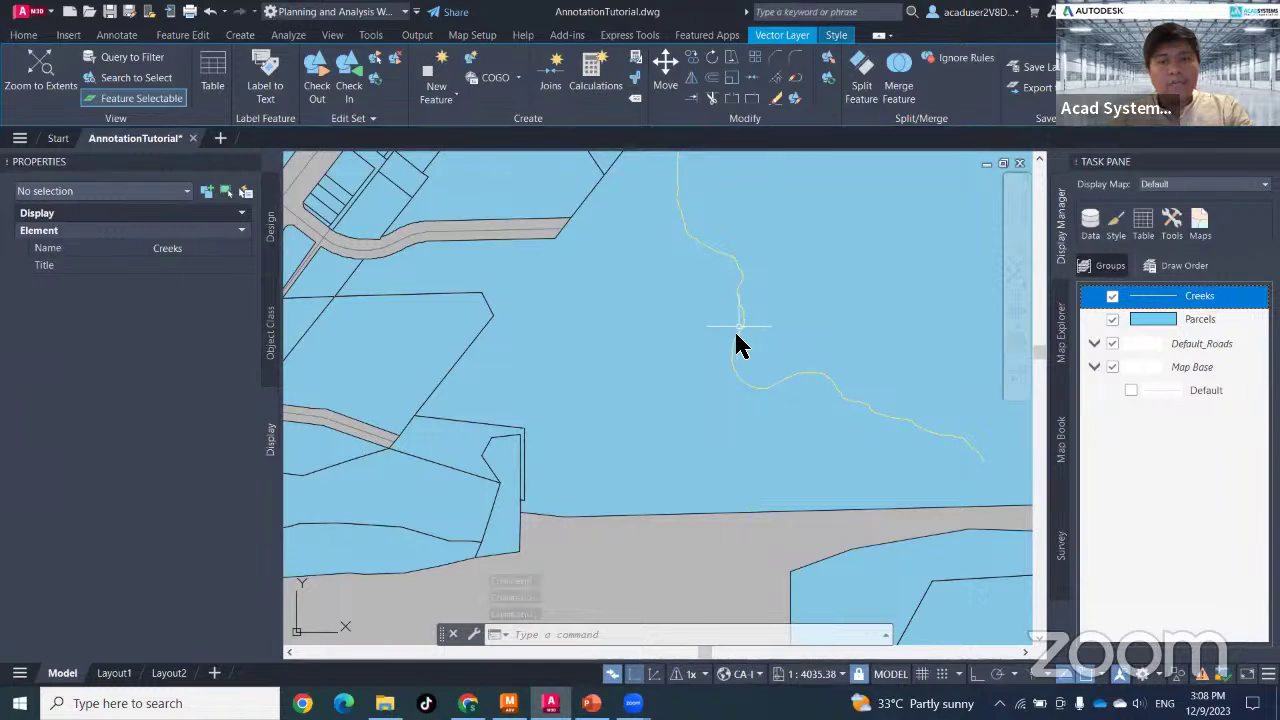
{"action": "left_click", "coordinate": [736, 344]}
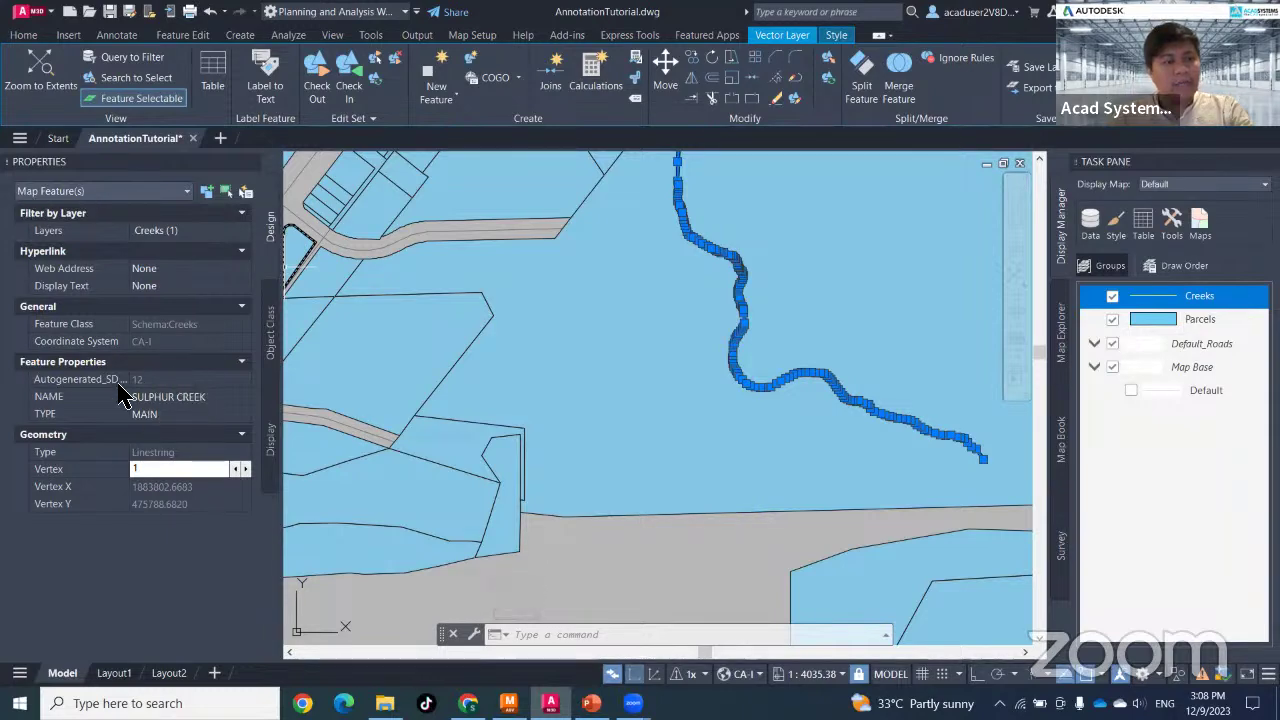
{"action": "key", "text": "Escape"}
{"action": "key", "text": "Escape"}
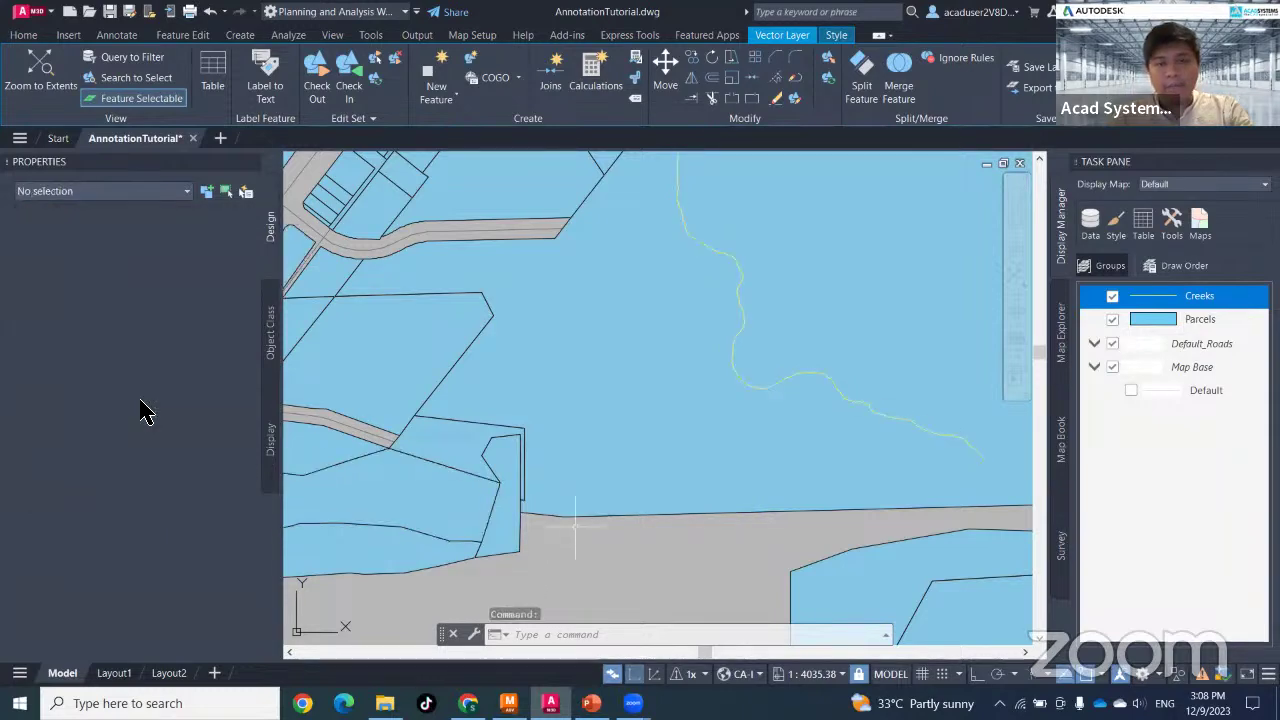
- Refresh the Parcels layer and open its style for editing
{"action": "scroll", "coordinate": [577, 526], "scroll_direction": "down", "scroll_amount": 5}
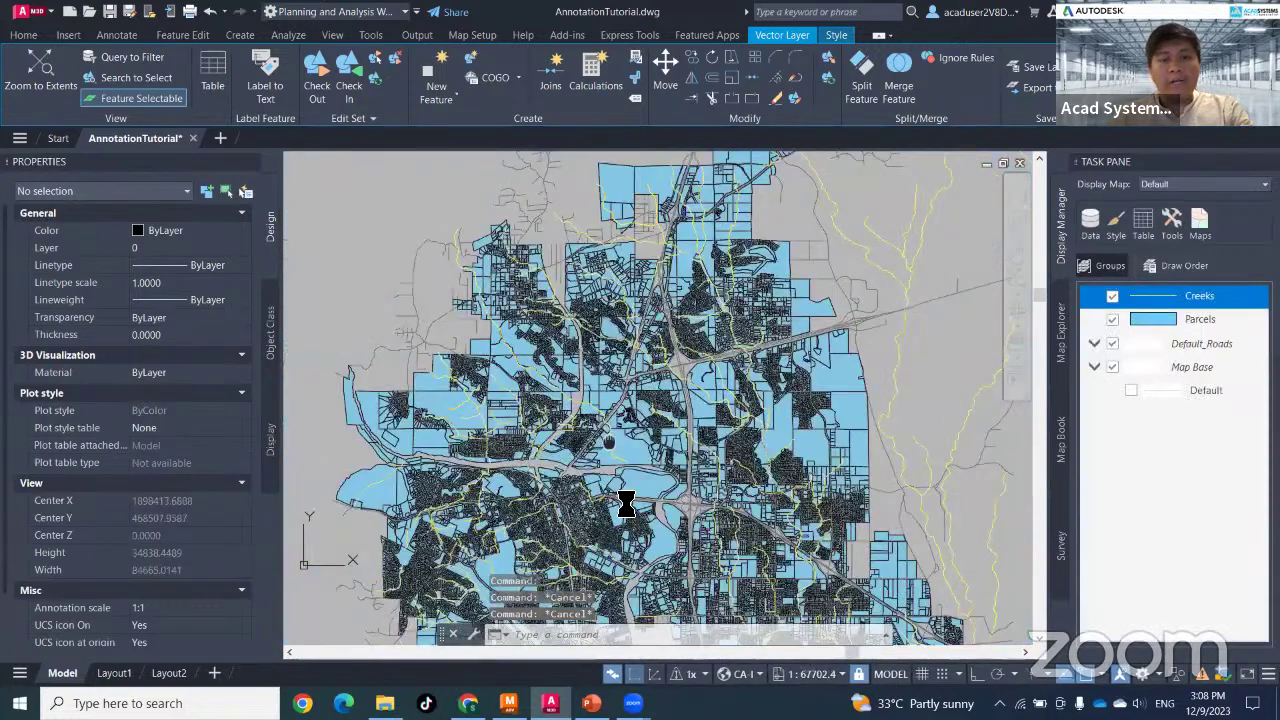
{"action": "scroll", "coordinate": [623, 503], "scroll_direction": "up", "scroll_amount": 5}
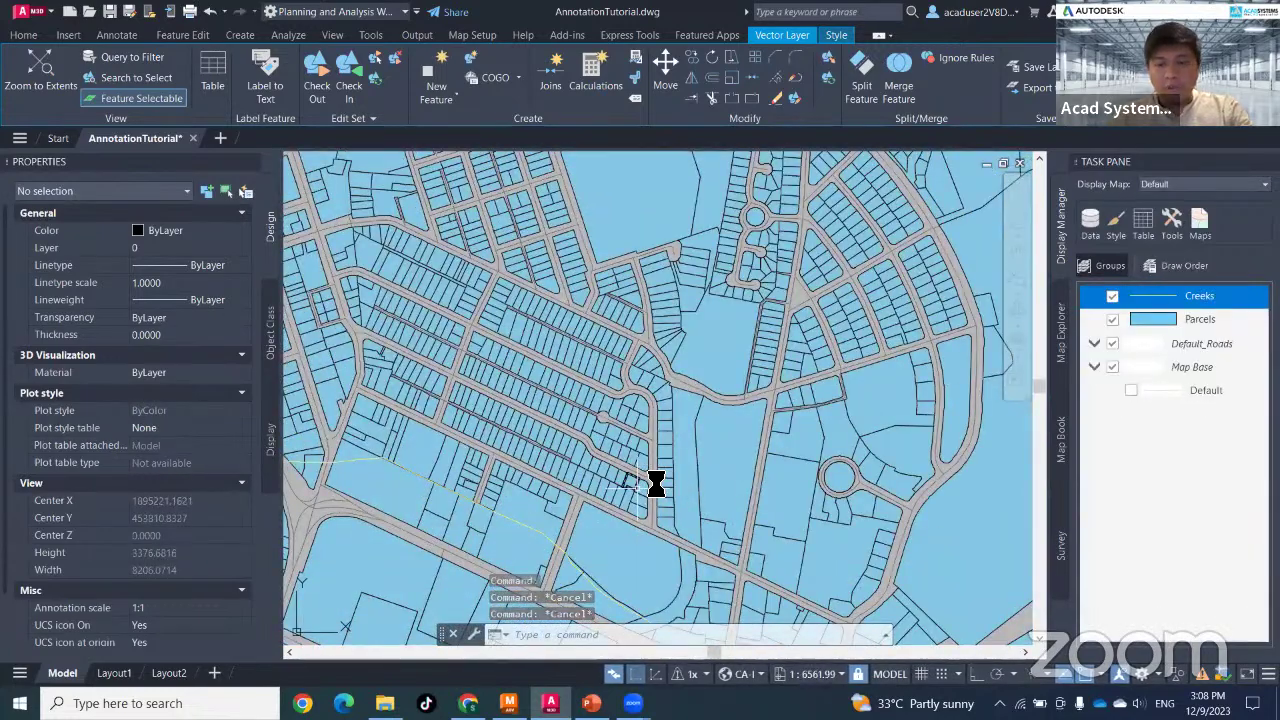
{"action": "mouse_move", "coordinate": [640, 486]}
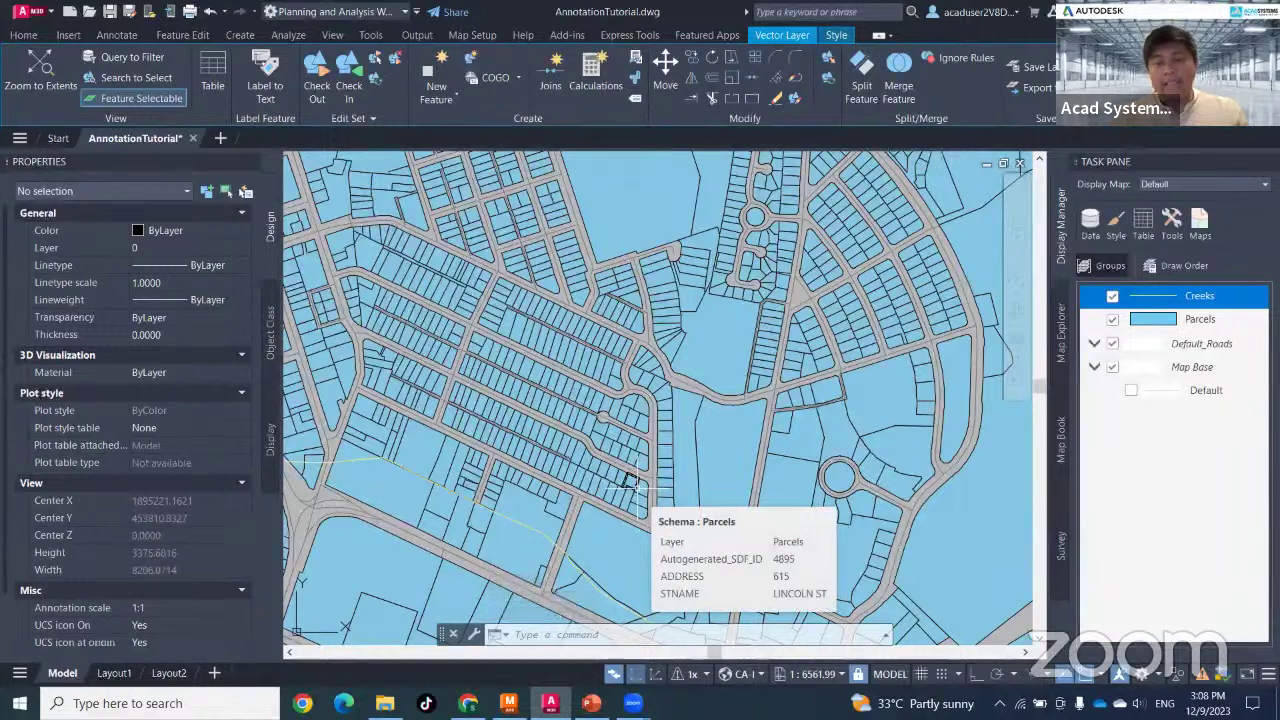
{"action": "left_click", "coordinate": [1185, 322]}
{"action": "right_click", "coordinate": [1185, 333]}
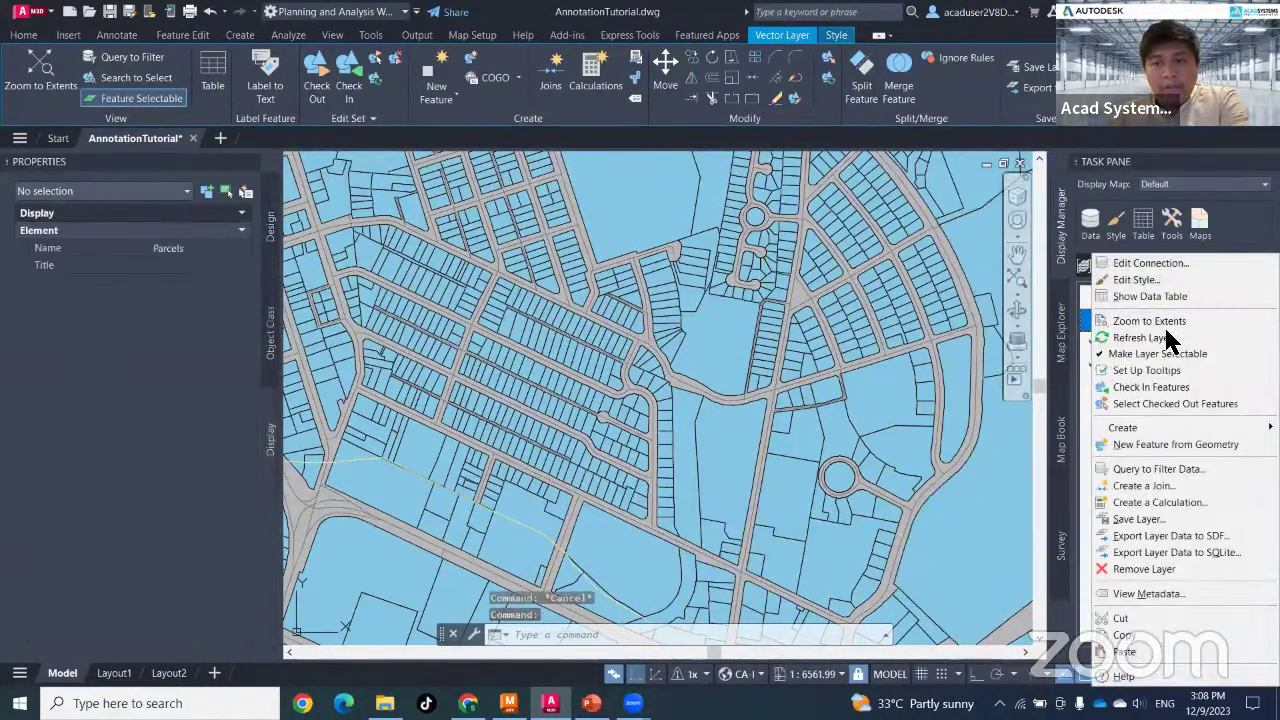
{"action": "left_click", "coordinate": [1130, 337]}
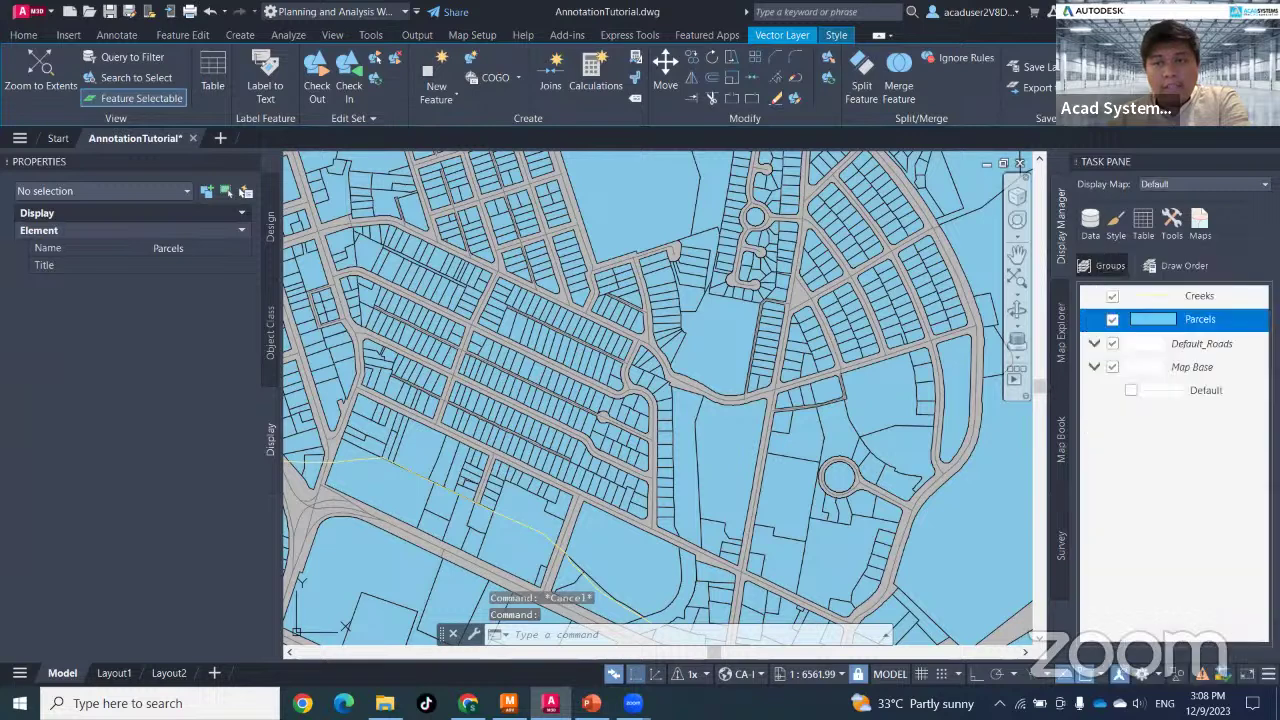
{"action": "right_click", "coordinate": [1208, 333]}
{"action": "left_click", "coordinate": [1175, 280]}
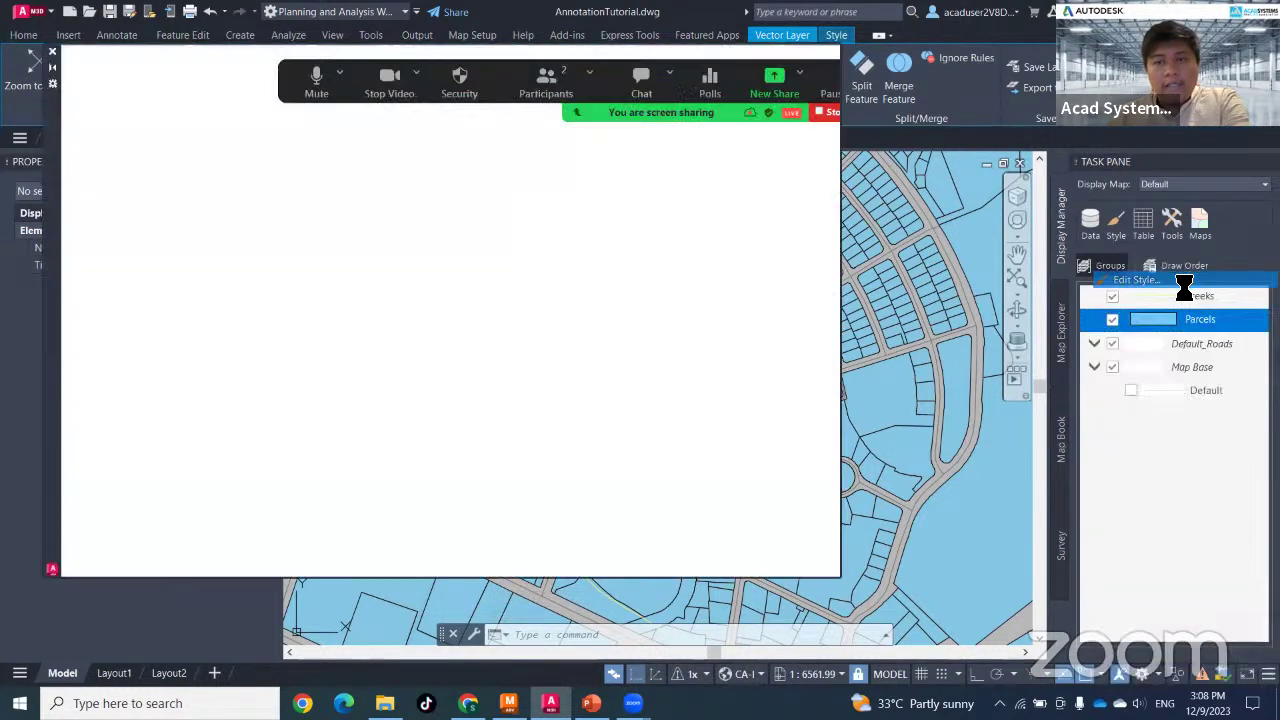
{"action": "mouse_move", "coordinate": [51, 280]}
{"action": "left_mouse_down"}
{"action": "mouse_move", "coordinate": [386, 334]}
{"action": "mouse_move", "coordinate": [509, 320]}
{"action": "mouse_move", "coordinate": [334, 322]}
{"action": "left_mouse_up"}
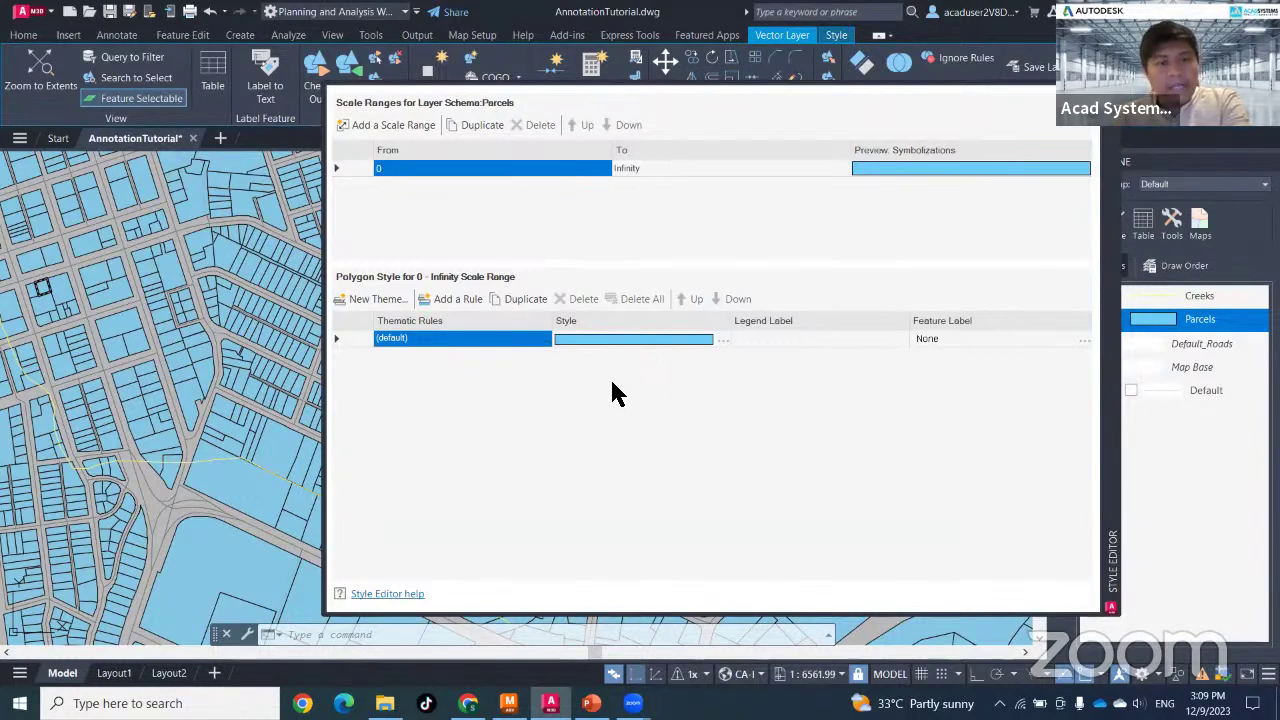
- Start a new theme for the Parcels layer based on Autogenerated_SDF_ID with Equal distribution, and enable feature labels
{"action": "left_click", "coordinate": [379, 303]}
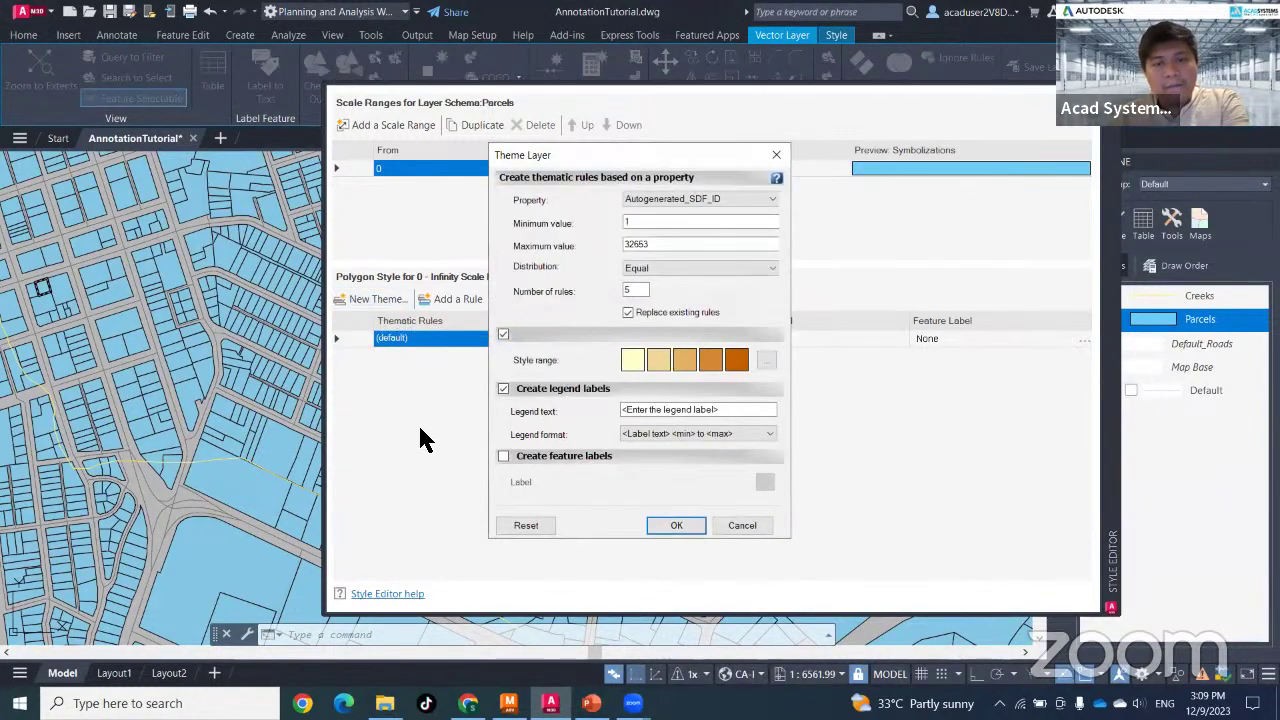
{"action": "left_click", "coordinate": [672, 267]}
{"action": "left_click", "coordinate": [674, 281]}
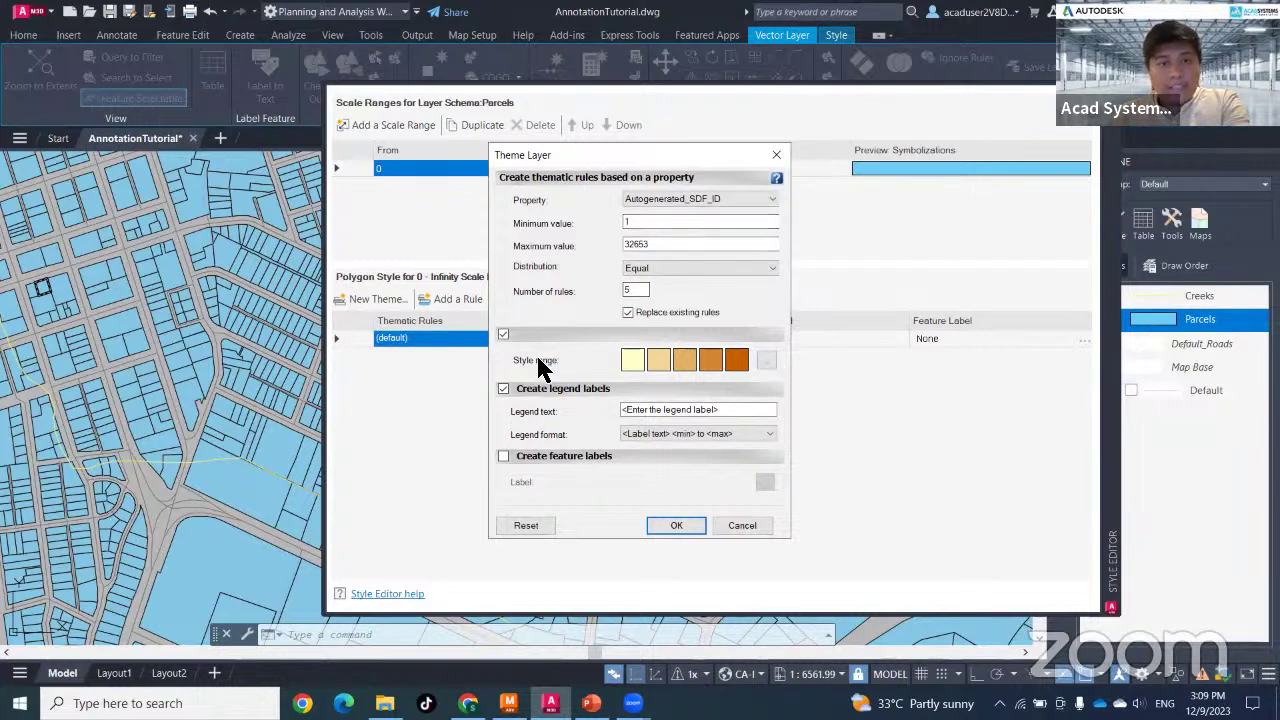
{"action": "left_click", "coordinate": [503, 456]}
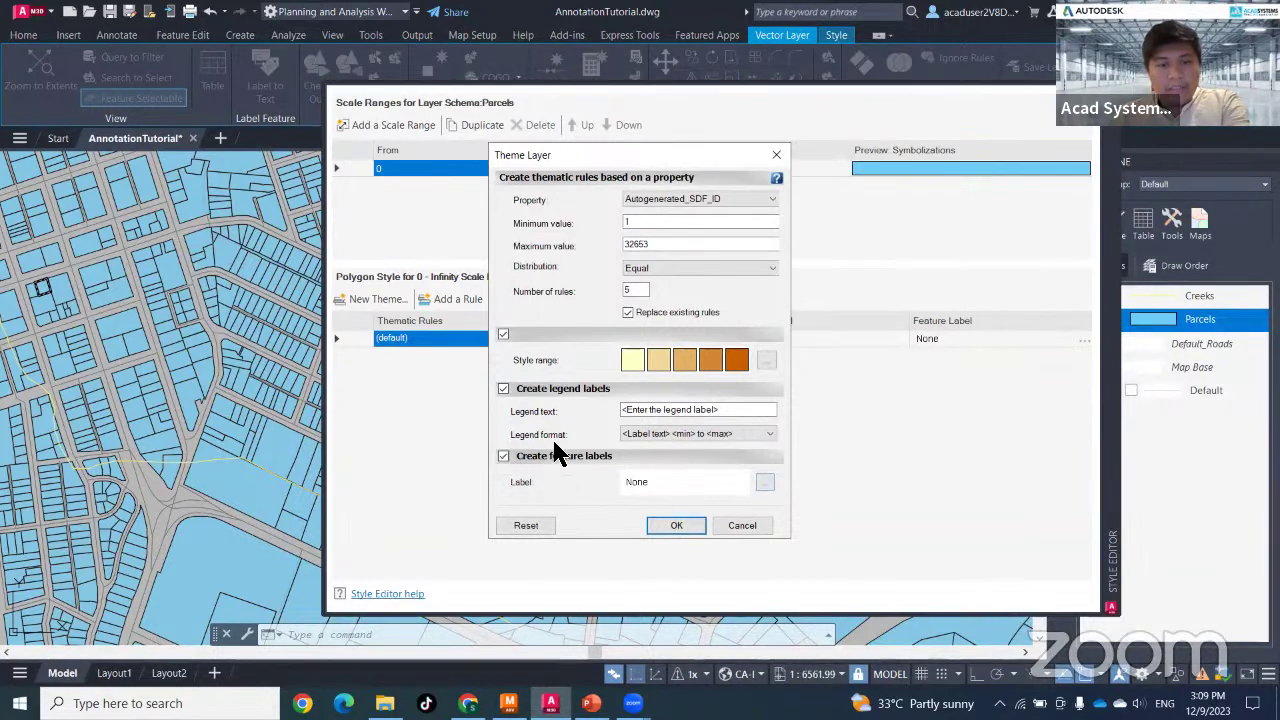
- Set the feature label's text expression to the Autogenerated_SDF_ID property and generate the theme with five rules
{"action": "left_click", "coordinate": [764, 484]}
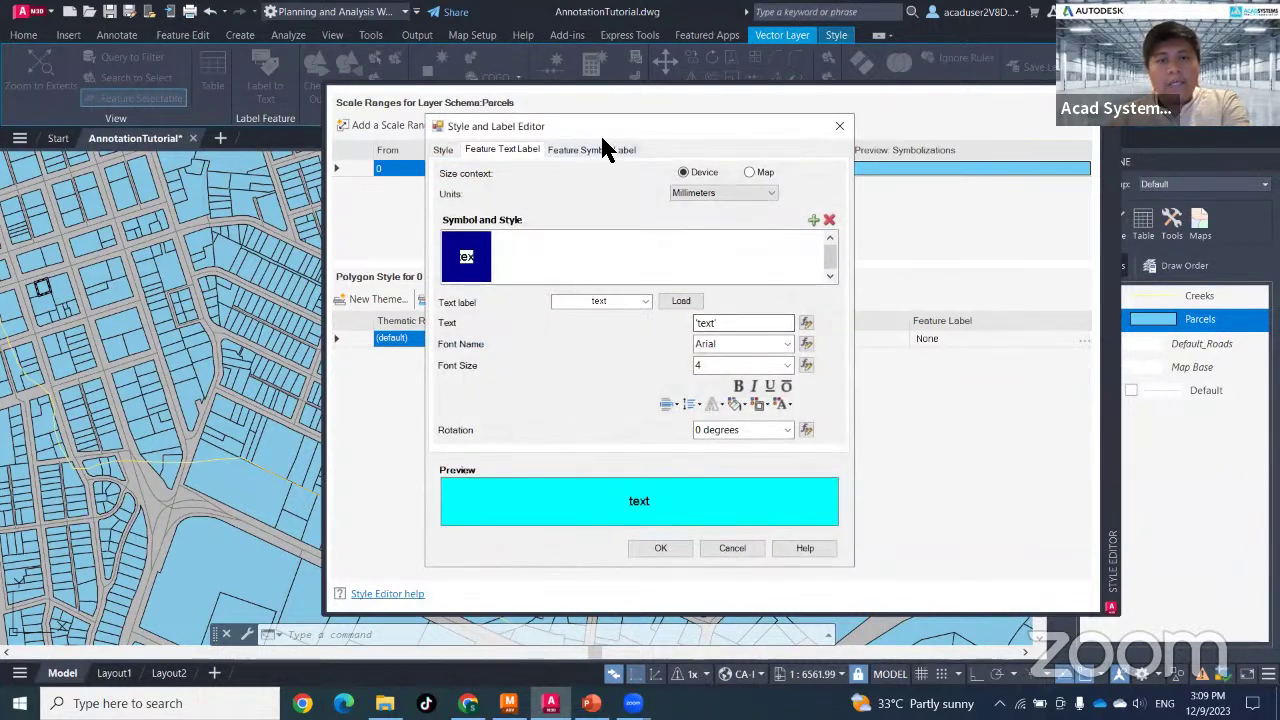
{"action": "left_click_drag", "start_coordinate": [520, 129], "coordinate": [730, 138]}
{"action": "double_click", "coordinate": [916, 333]}
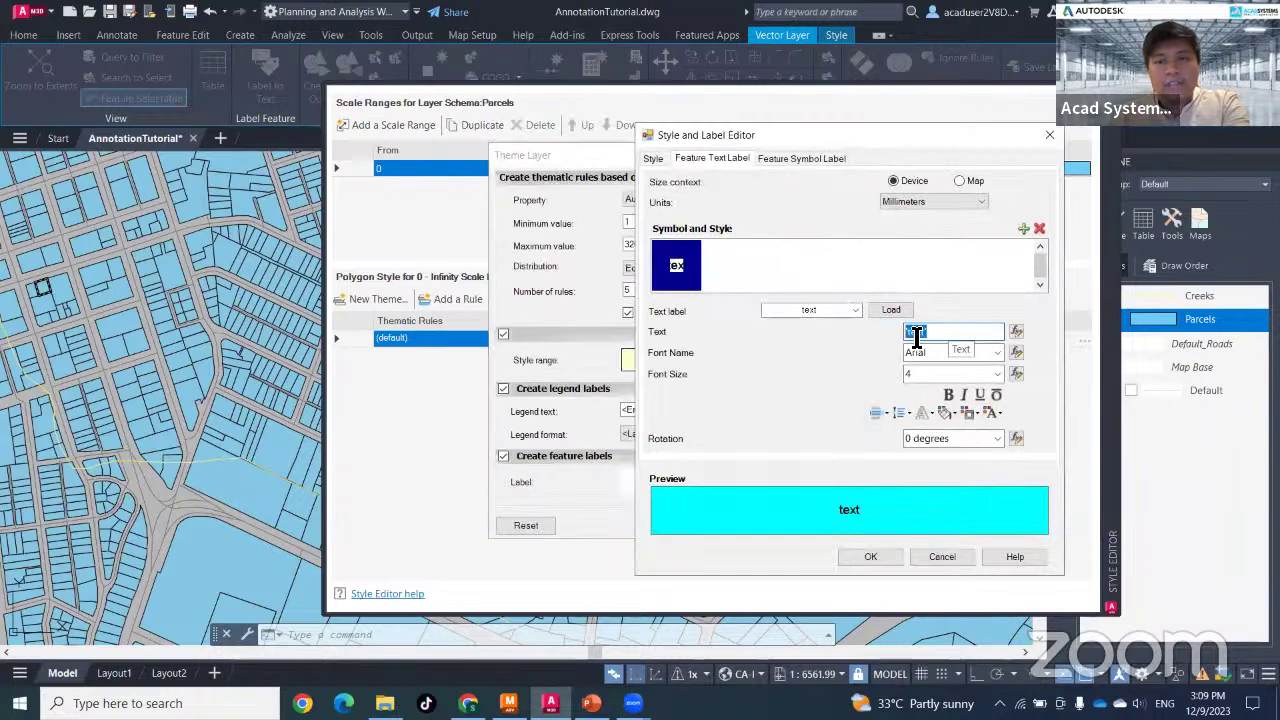
{"action": "left_click", "coordinate": [1016, 331]}
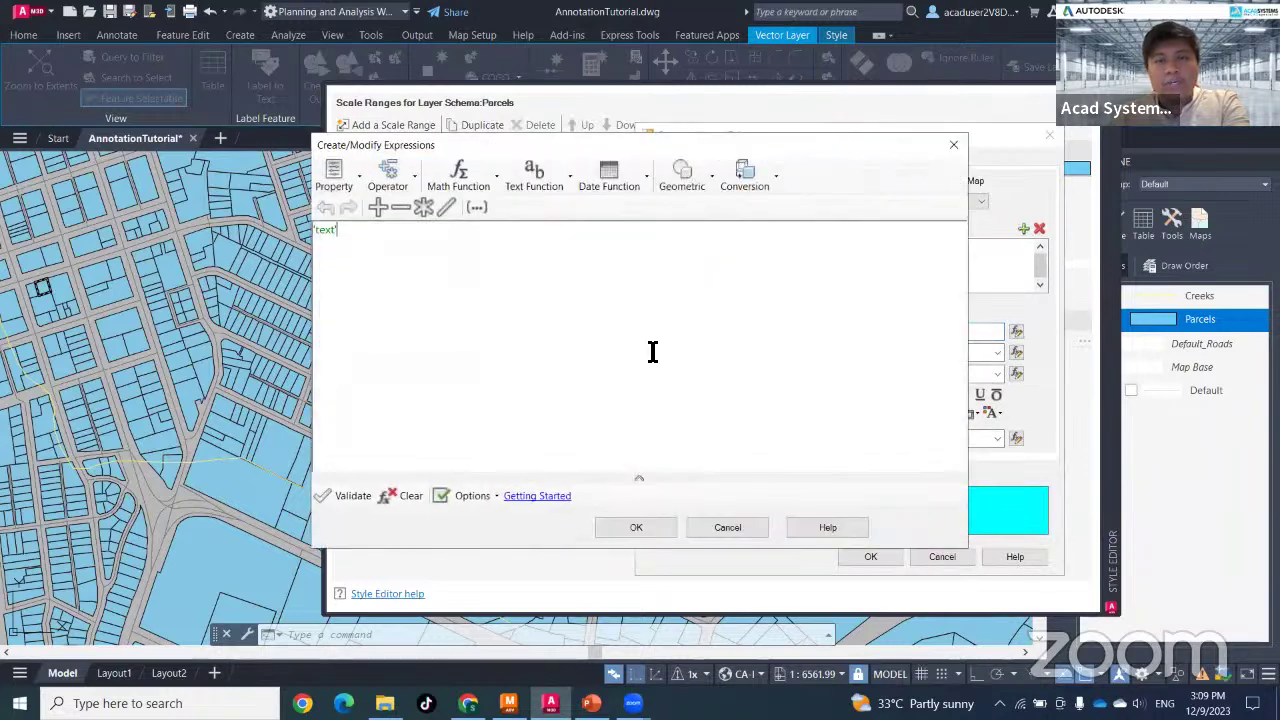
{"action": "left_click_drag", "start_coordinate": [374, 237], "coordinate": [229, 243]}
{"action": "key", "text": "Delete"}
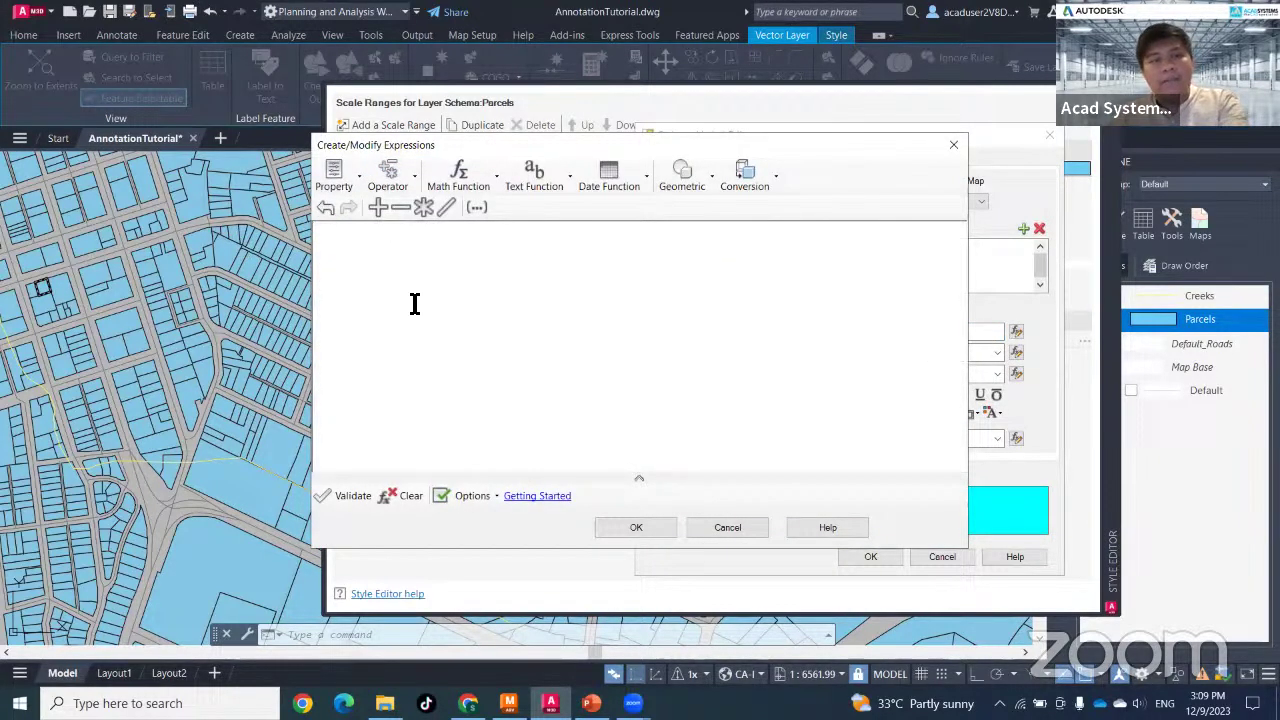
{"action": "left_click", "coordinate": [354, 185]}
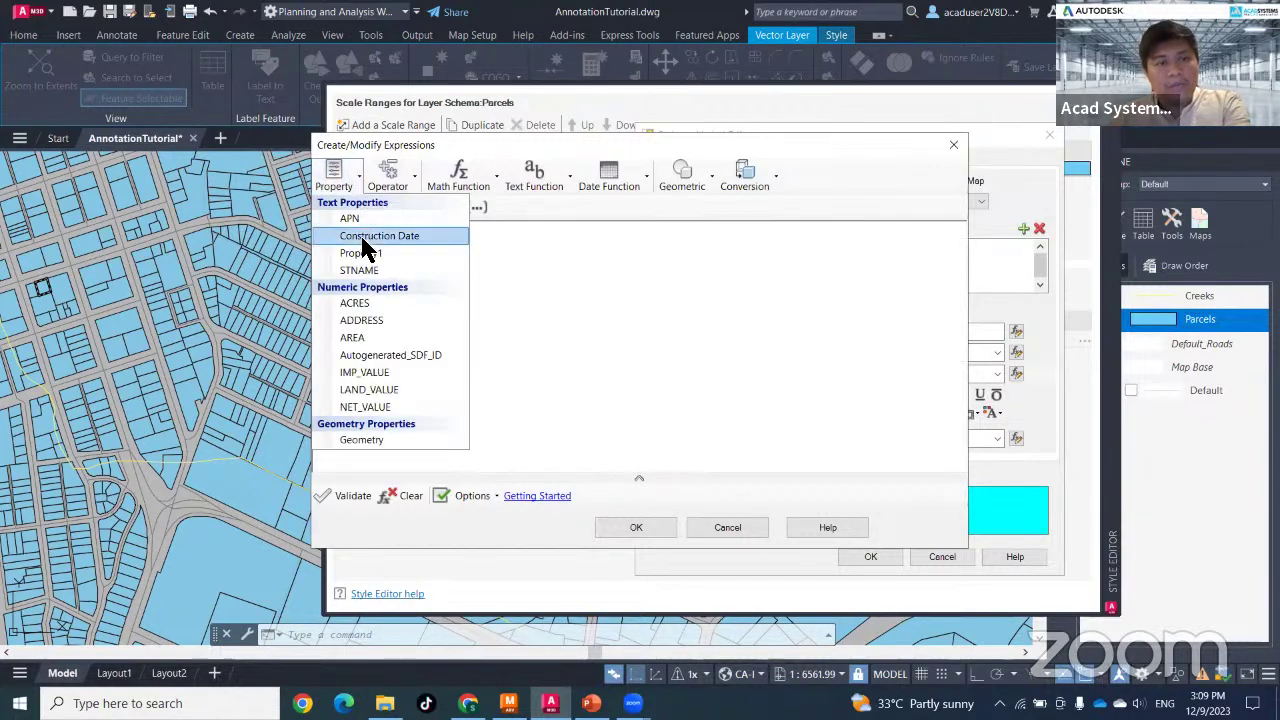
{"action": "left_click", "coordinate": [385, 360]}
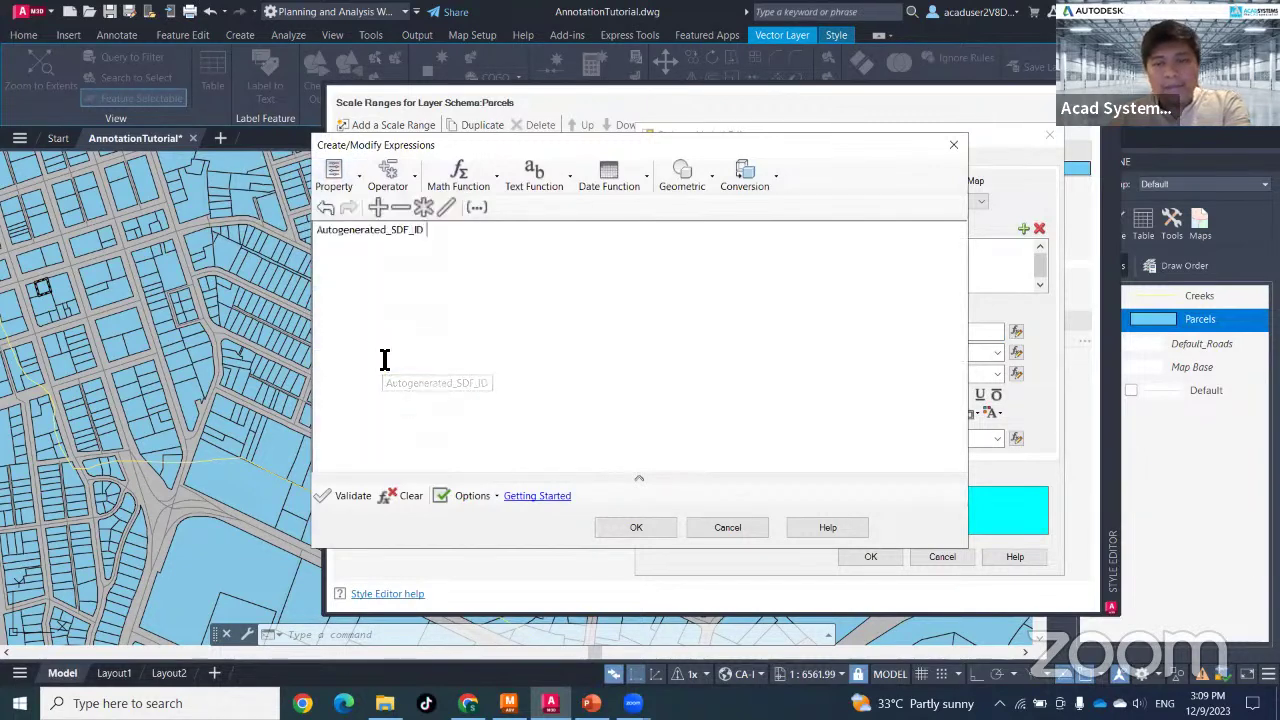
{"action": "left_click", "coordinate": [634, 529]}
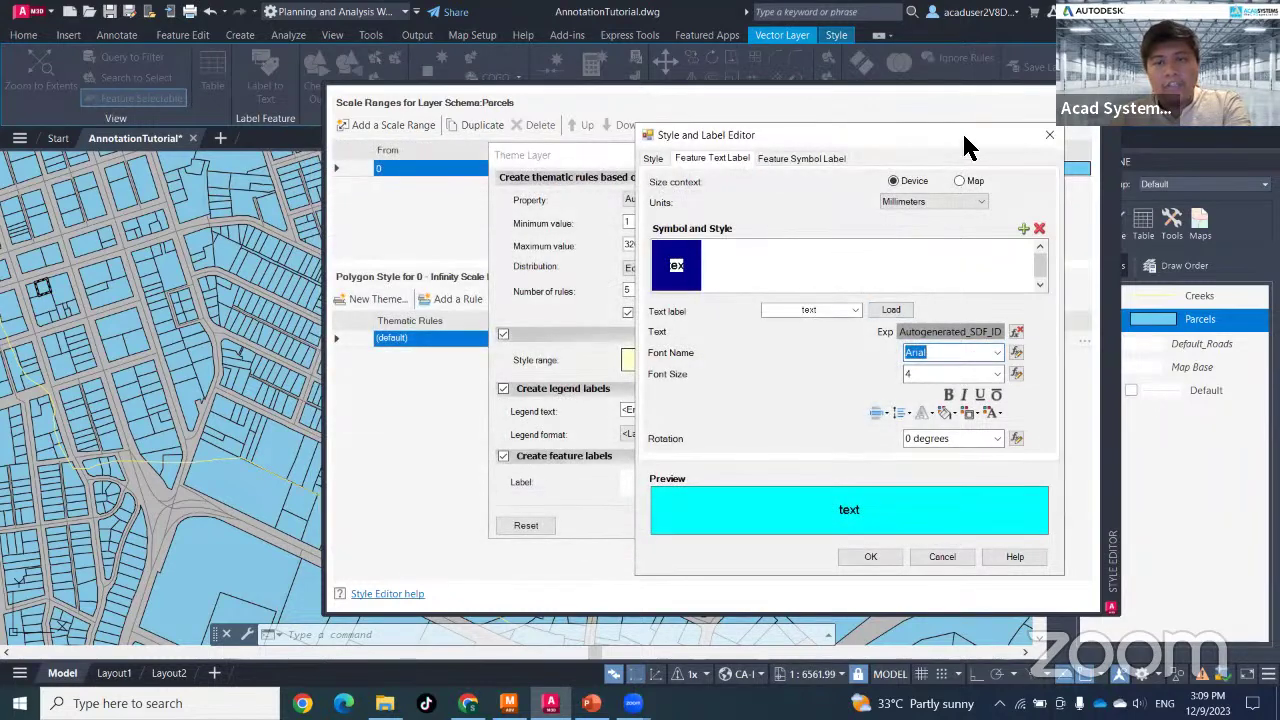
{"action": "left_click_drag", "start_coordinate": [964, 138], "coordinate": [751, 120]}
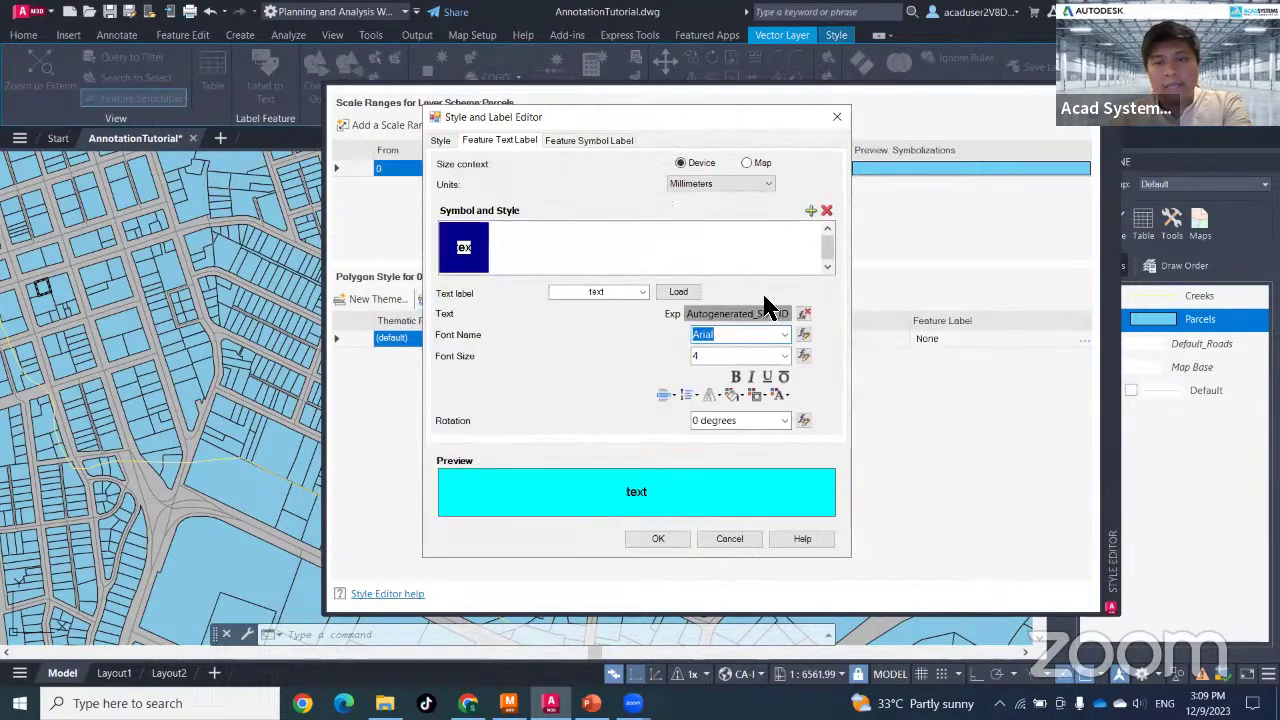
{"action": "left_click", "coordinate": [662, 540]}
{"action": "left_click", "coordinate": [679, 528]}
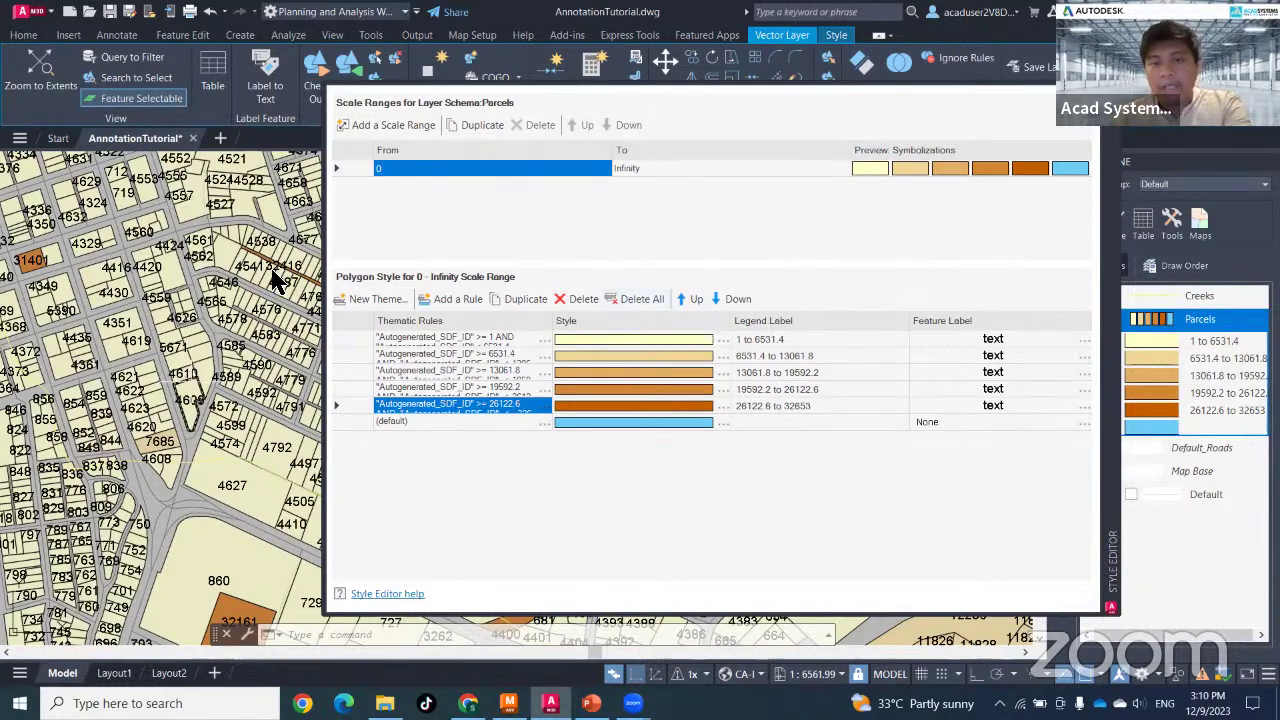
- Delete the default thematic rule from the Parcels polygon style and view the themed, labelled parcels on the map
{"action": "double_click", "coordinate": [493, 418]}
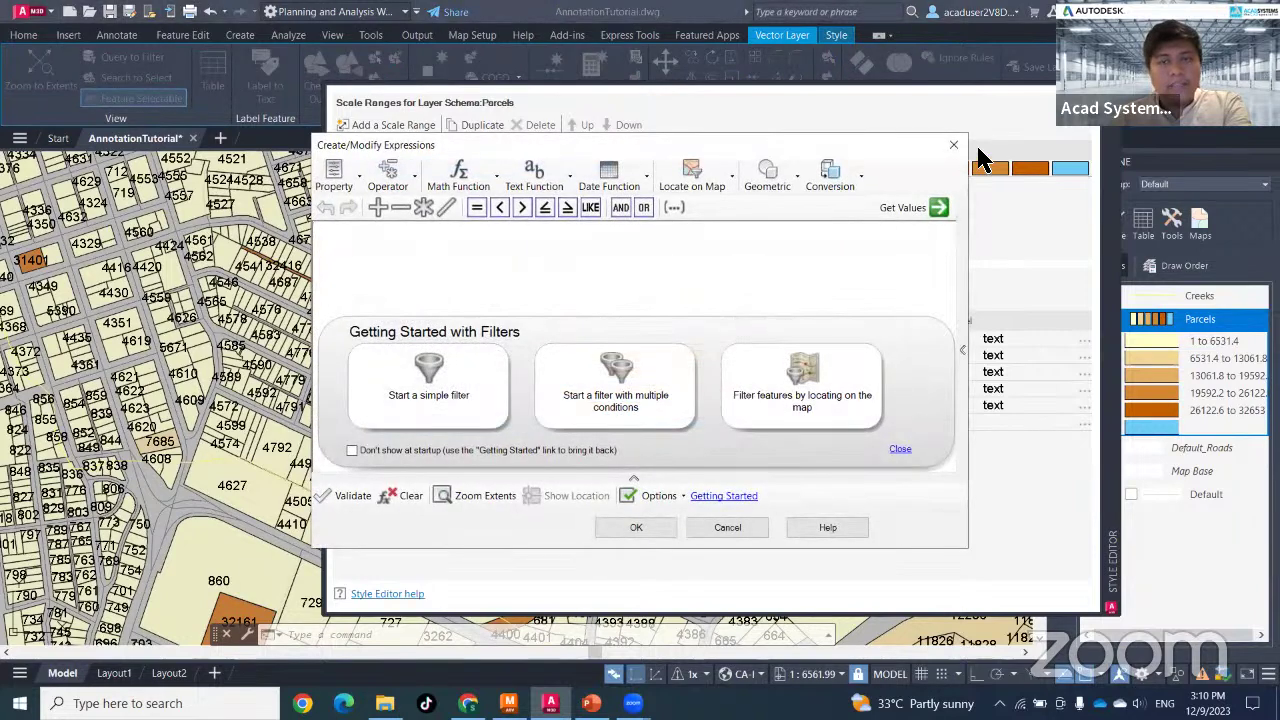
{"action": "left_click", "coordinate": [953, 144]}
{"action": "left_click", "coordinate": [585, 298]}
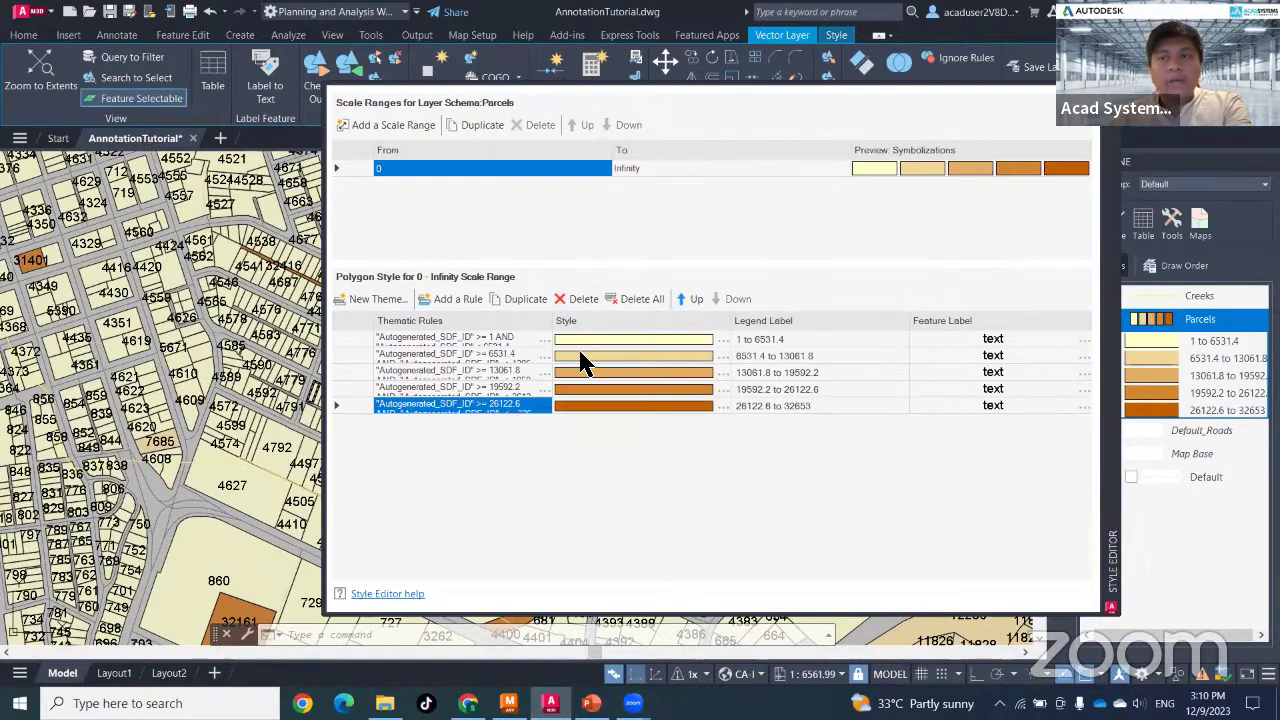
{"action": "scroll", "coordinate": [570, 388], "scroll_direction": "down", "scroll_amount": 5}
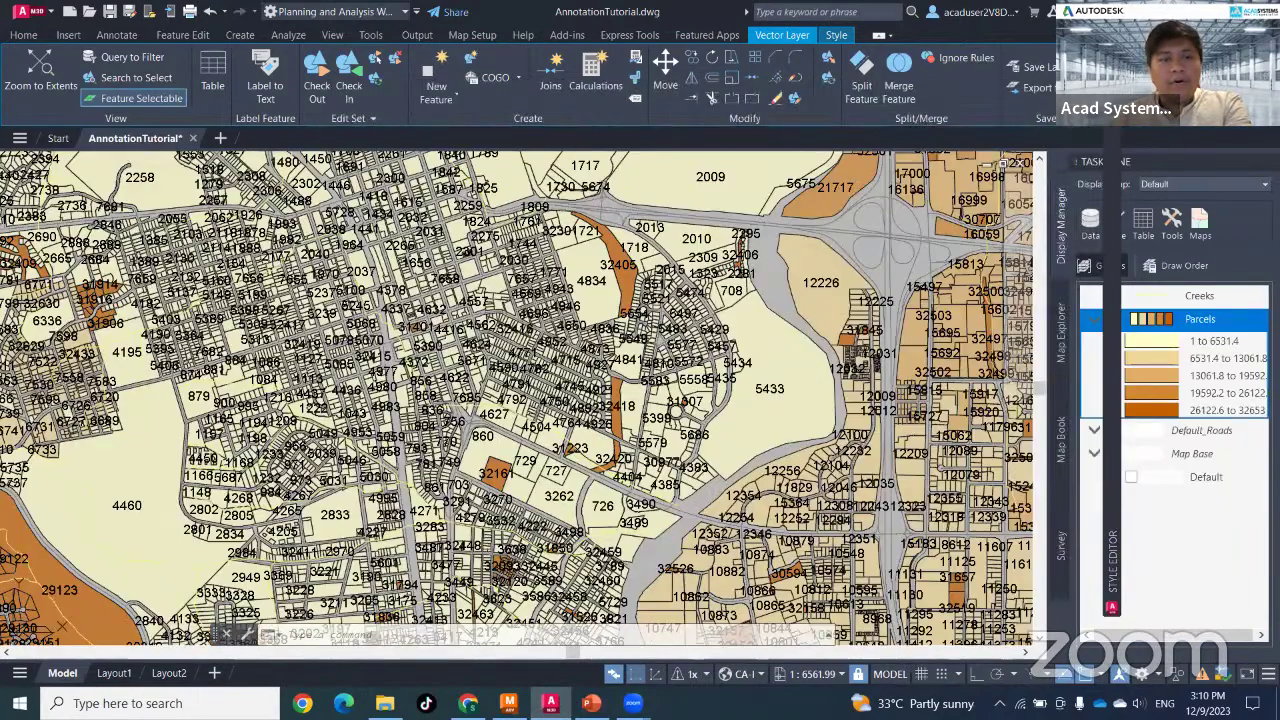
- Examine the themed parcels, their ID labels and a parcel's tooltip at several map scales
{"action": "scroll", "coordinate": [666, 366], "scroll_direction": "down", "scroll_amount": 1}
{"action": "middle_click_drag", "start_coordinate": [666, 366], "coordinate": [692, 219]}
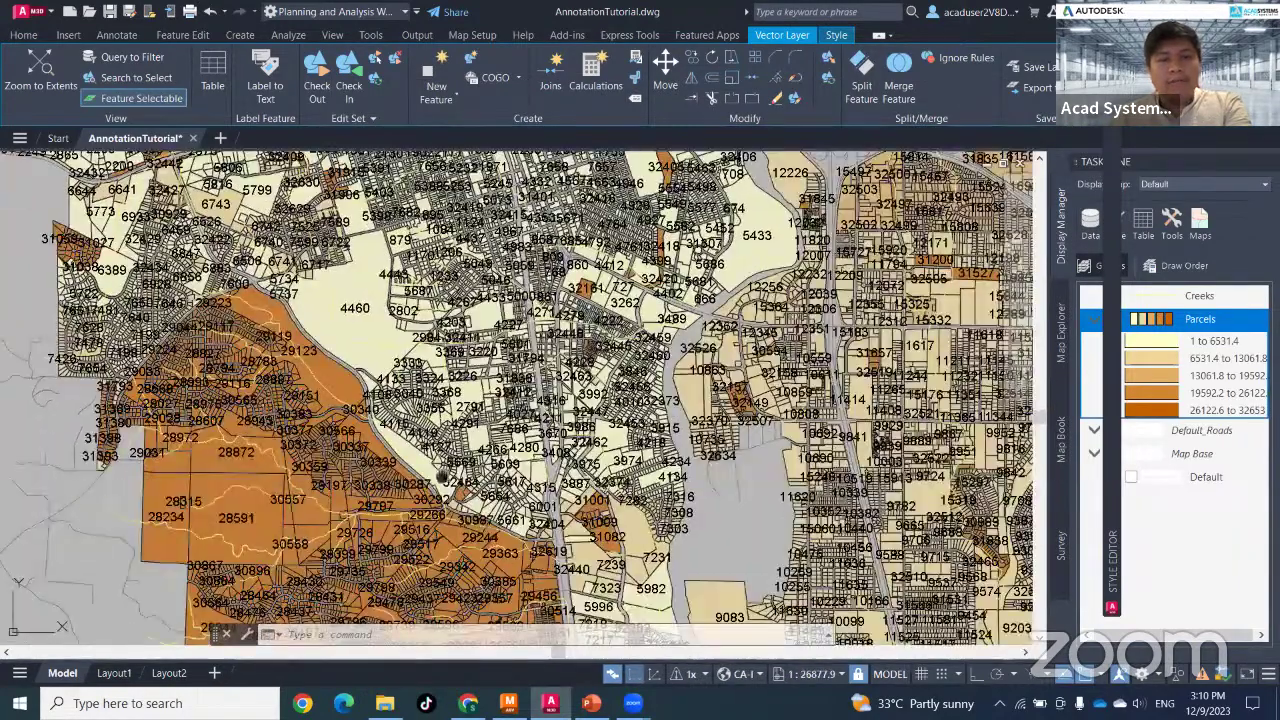
{"action": "middle_click_drag", "start_coordinate": [525, 417], "coordinate": [680, 317]}
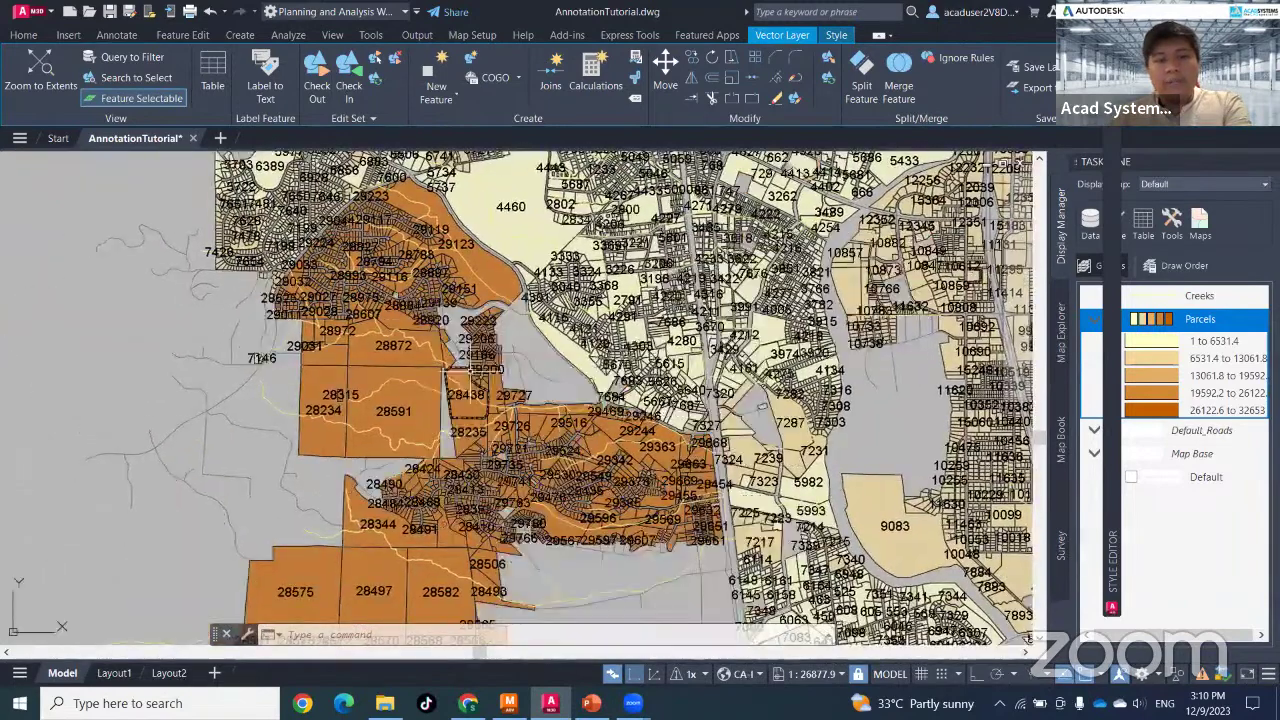
{"action": "scroll", "coordinate": [476, 363], "scroll_direction": "up", "scroll_amount": 9}
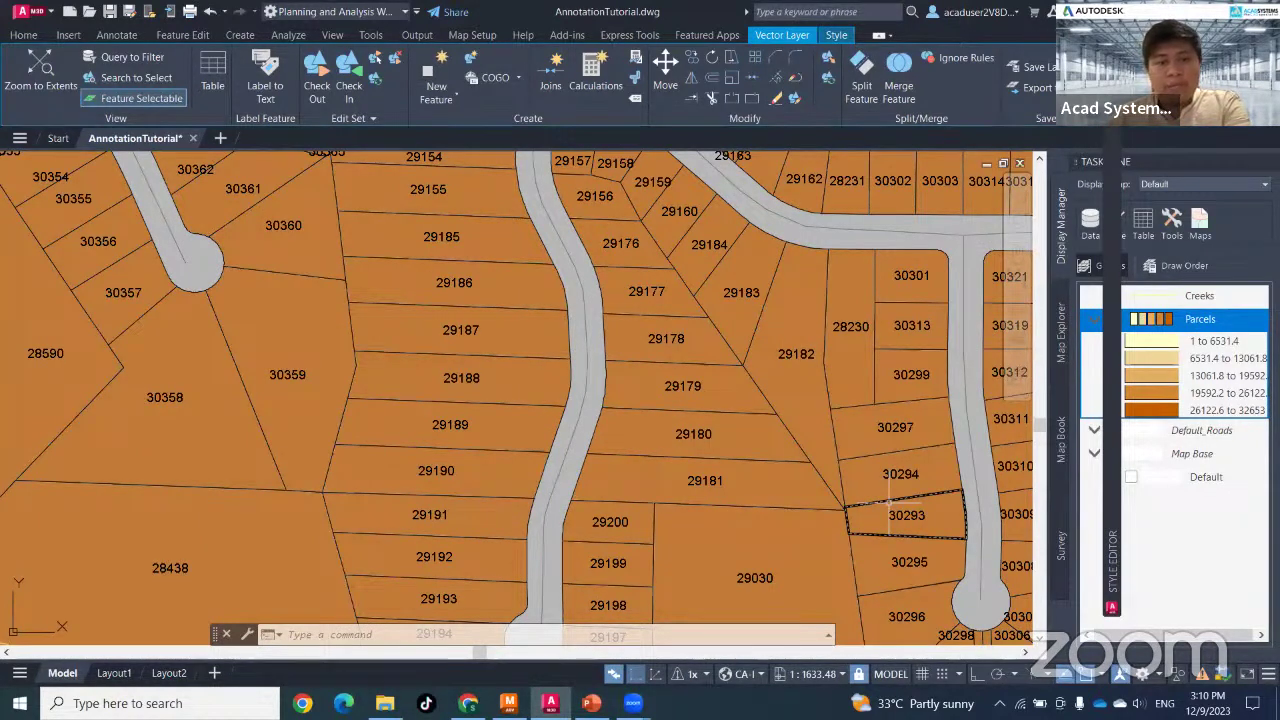
{"action": "scroll", "coordinate": [540, 455], "scroll_direction": "down", "scroll_amount": 5}
{"action": "scroll", "coordinate": [540, 450], "scroll_direction": "up", "scroll_amount": 5}
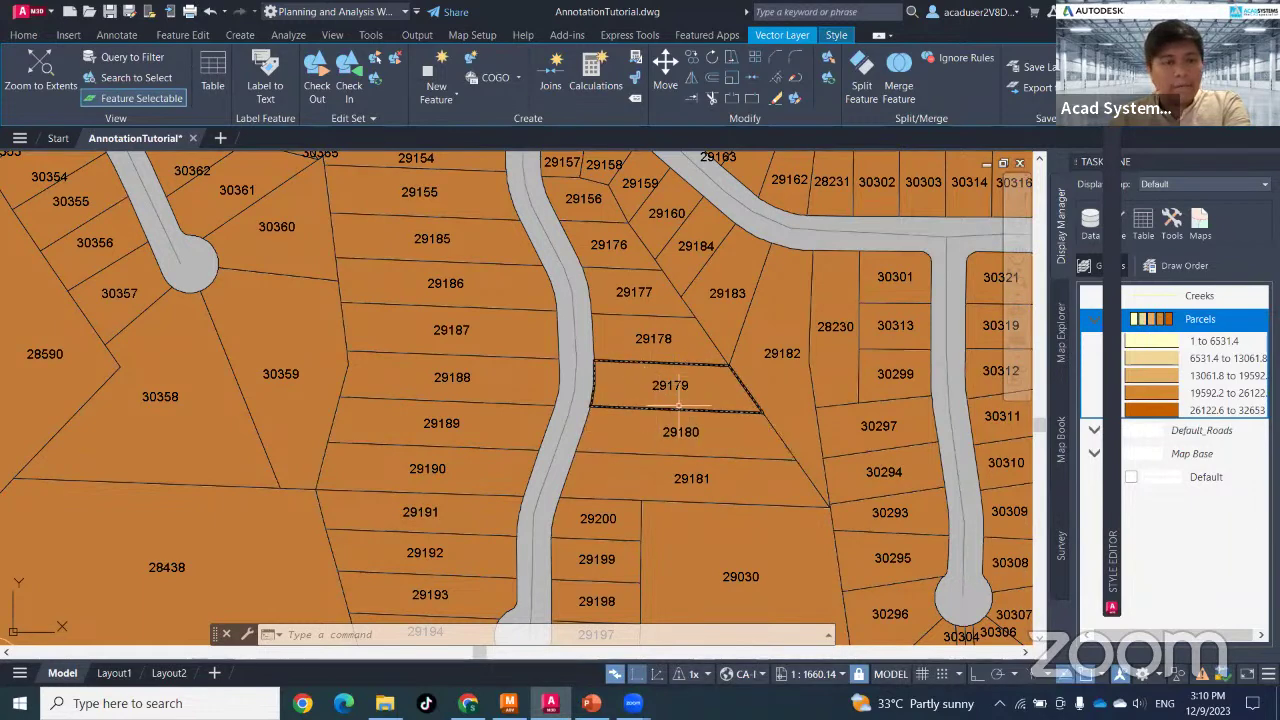
{"action": "mouse_move", "coordinate": [678, 406]}
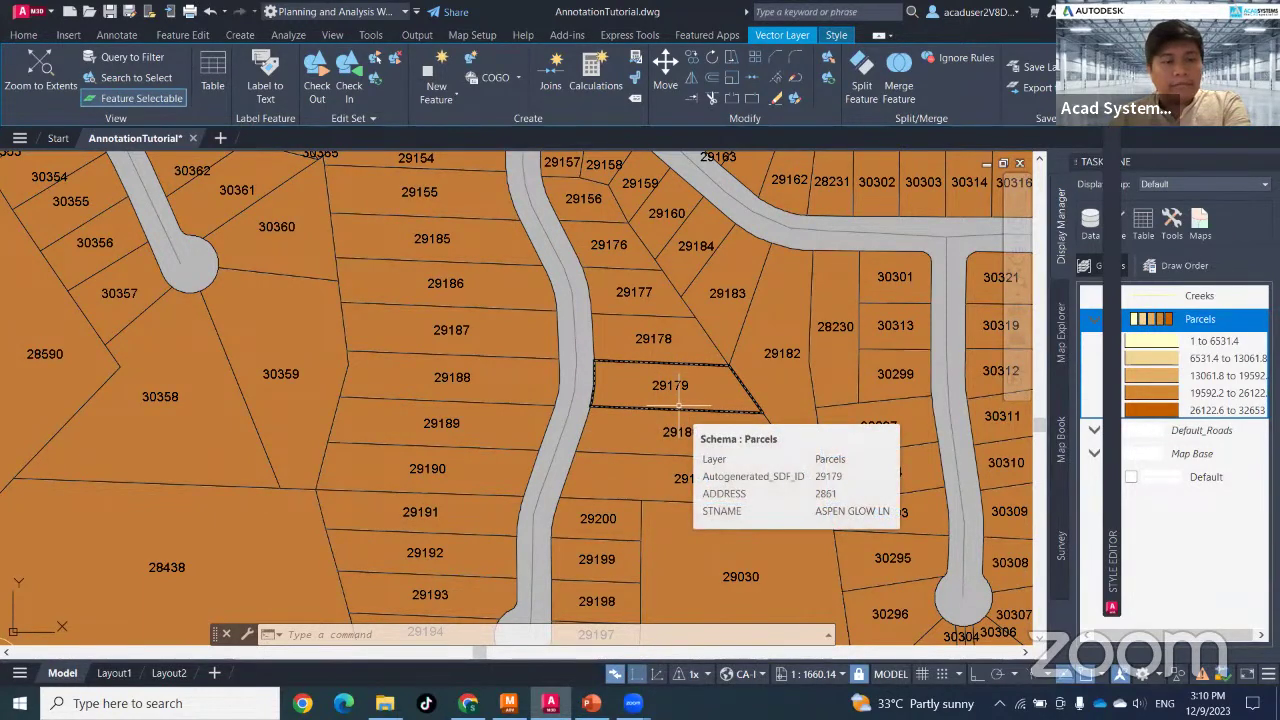
{"action": "scroll", "coordinate": [678, 406], "scroll_direction": "down", "scroll_amount": 10}
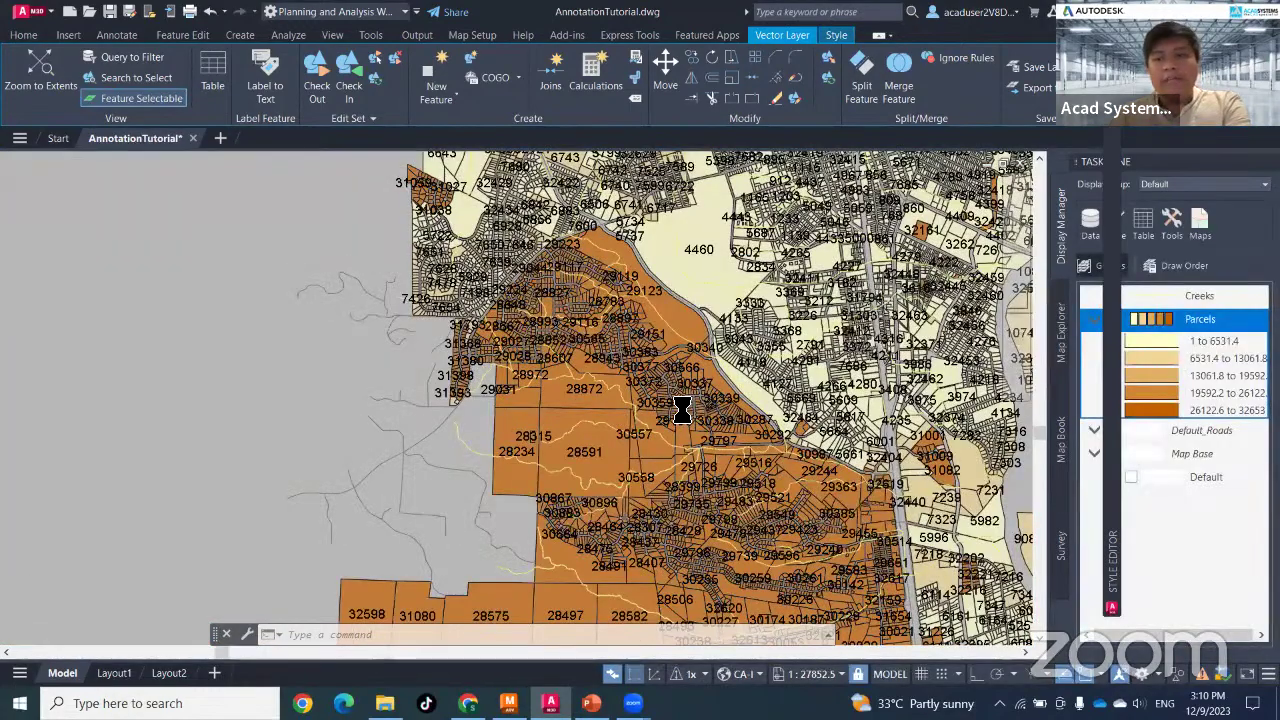
{"action": "scroll", "coordinate": [682, 410], "scroll_direction": "down", "scroll_amount": 2}
{"action": "middle_click_drag", "start_coordinate": [738, 431], "coordinate": [682, 433]}
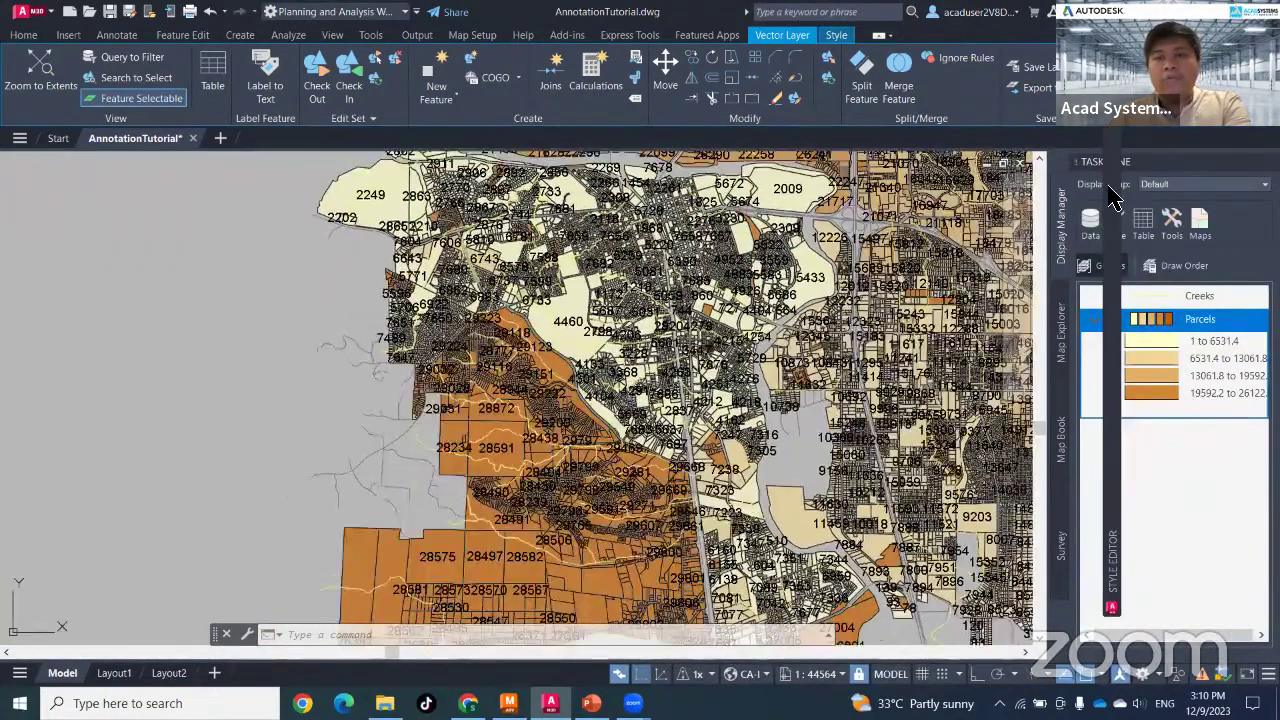
{"action": "mouse_move", "coordinate": [1112, 155]}
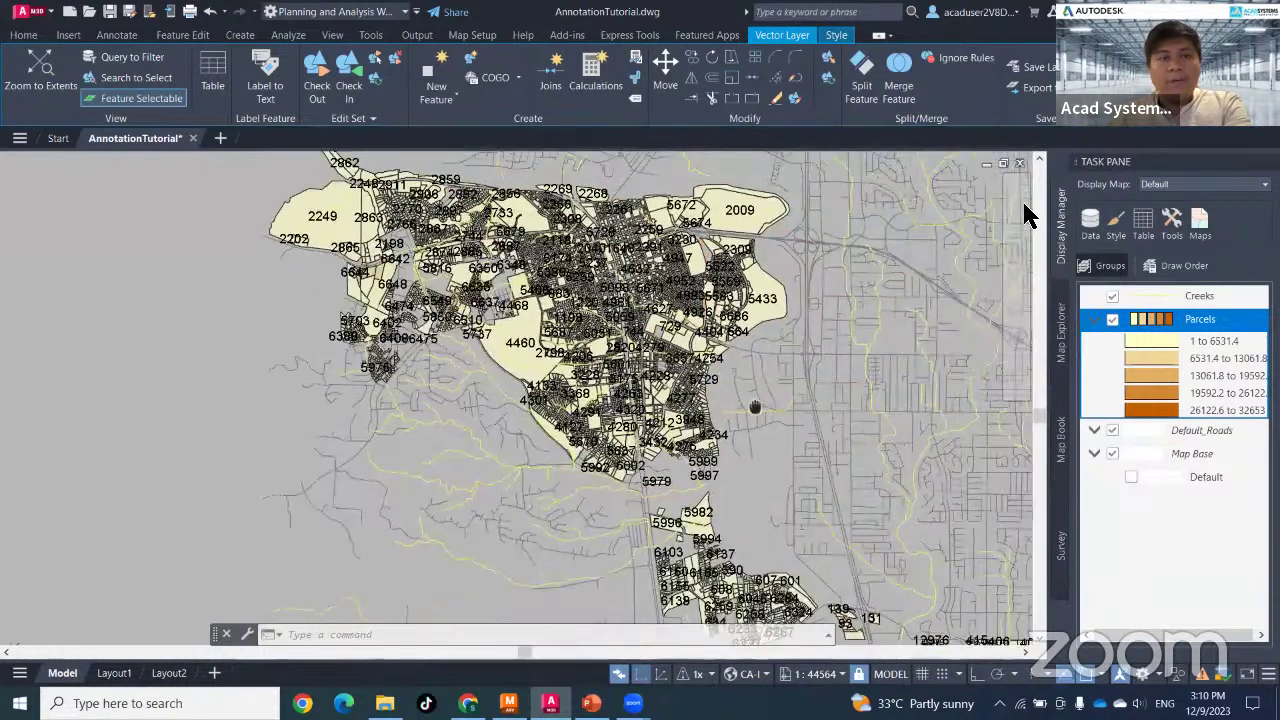
{"action": "middle_click_drag", "start_coordinate": [755, 407], "coordinate": [709, 424]}
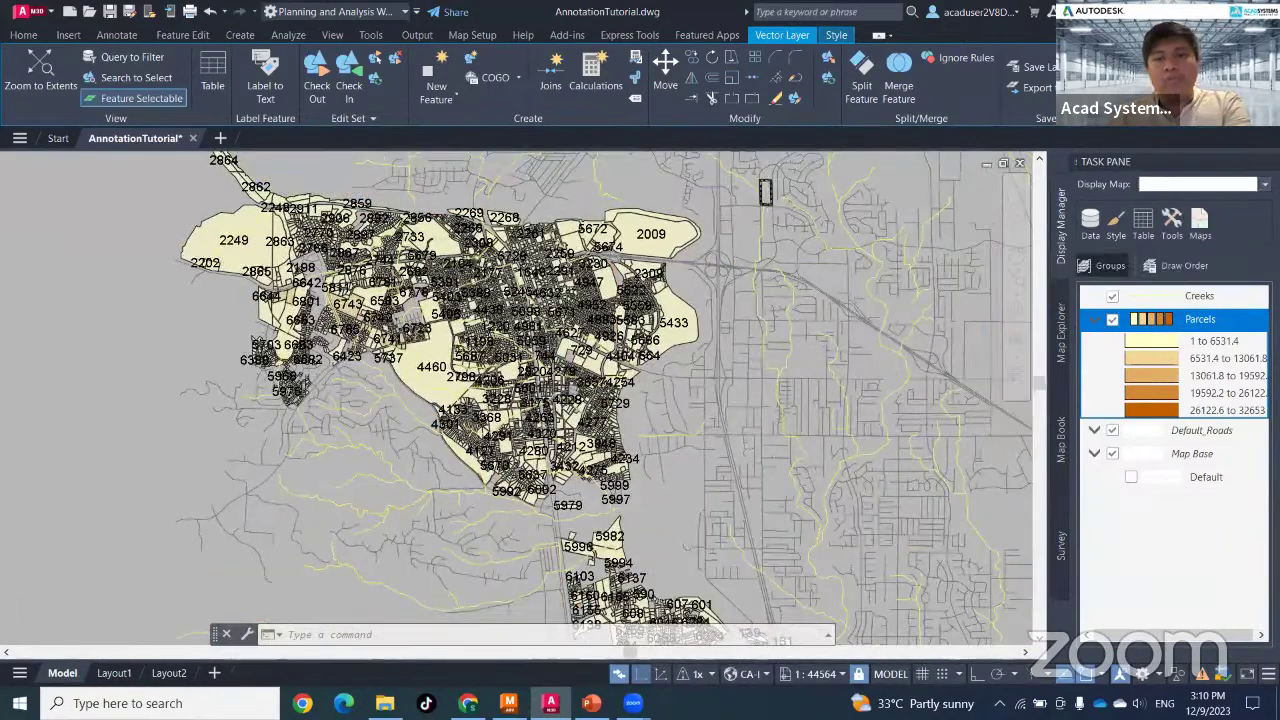
{"action": "scroll", "coordinate": [763, 191], "scroll_direction": "up", "scroll_amount": 6}
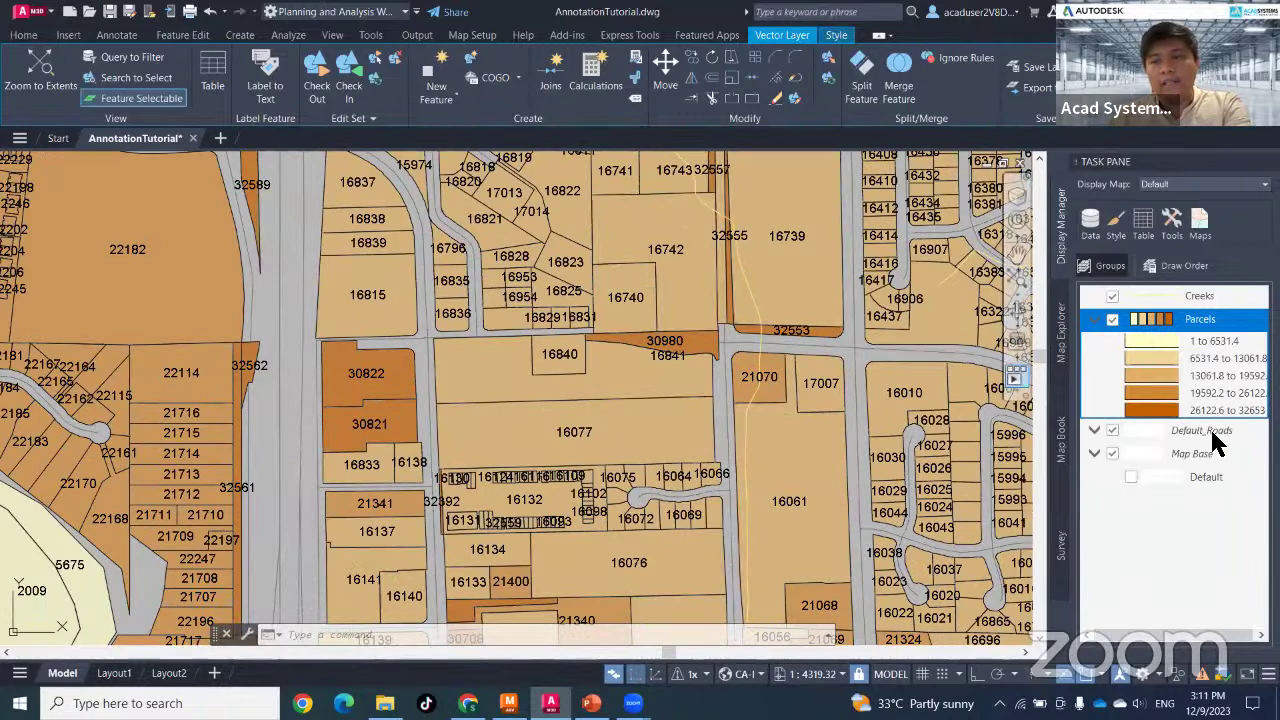
- Open the Creeks layer's style and start a new theme with the style range turned off and feature labels enabled
{"action": "right_click", "coordinate": [1197, 305]}
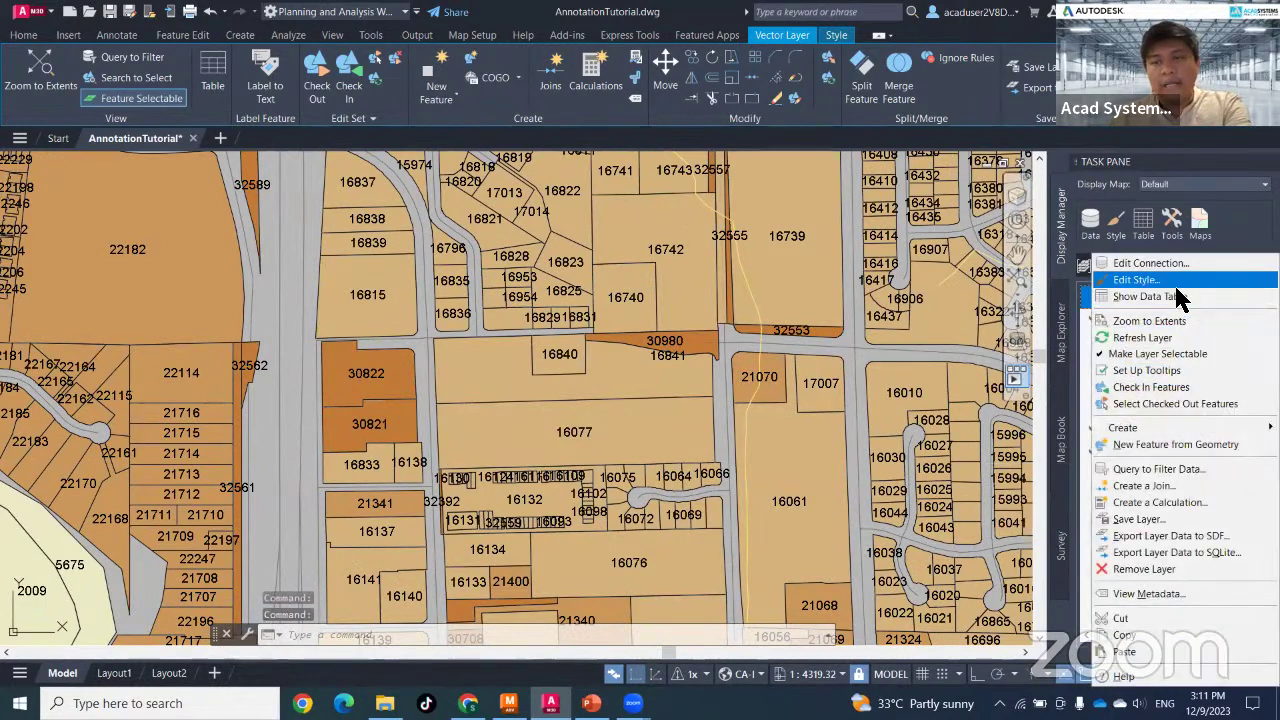
{"action": "left_click", "coordinate": [1182, 281]}
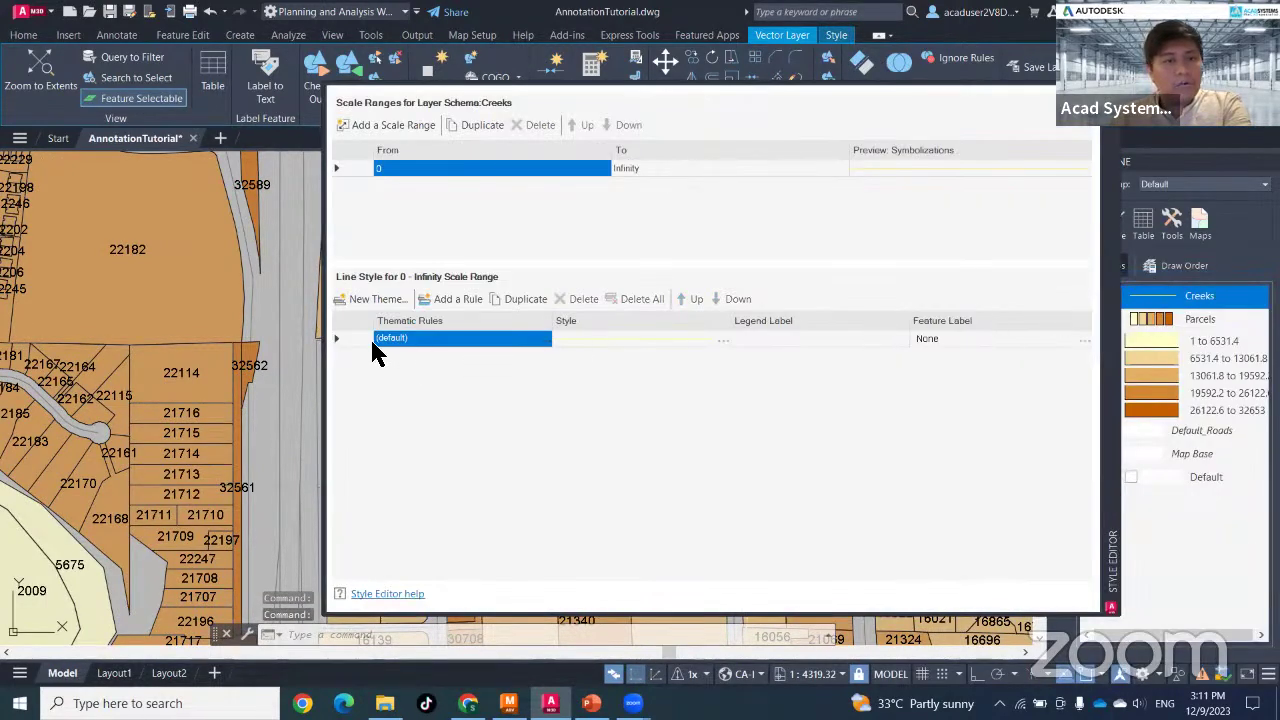
{"action": "left_click", "coordinate": [378, 299]}
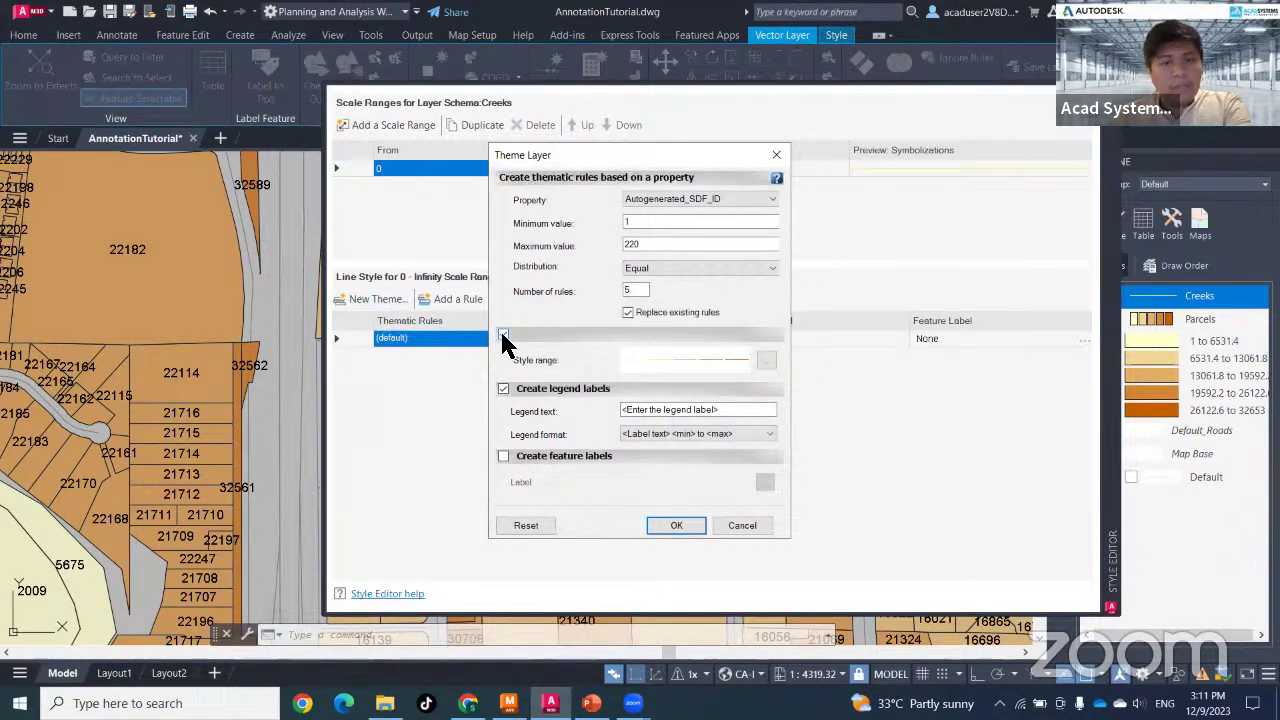
{"action": "left_click", "coordinate": [503, 336]}
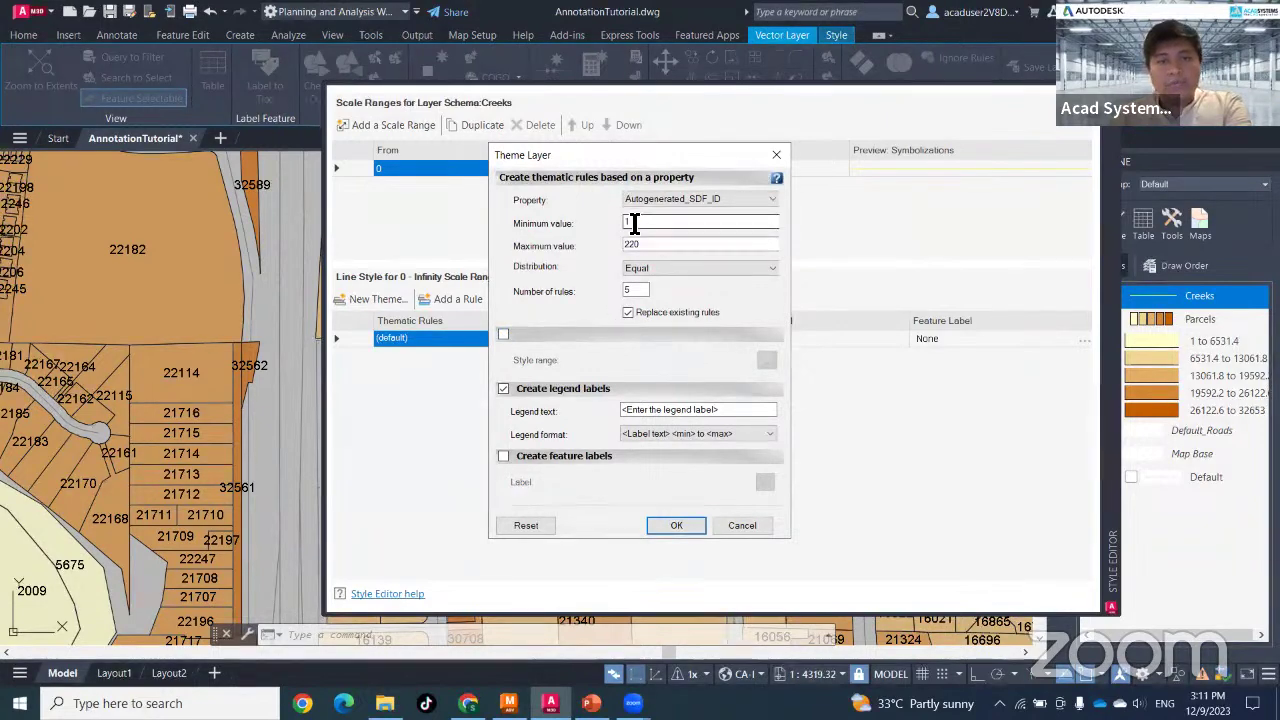
{"action": "left_click", "coordinate": [504, 457]}
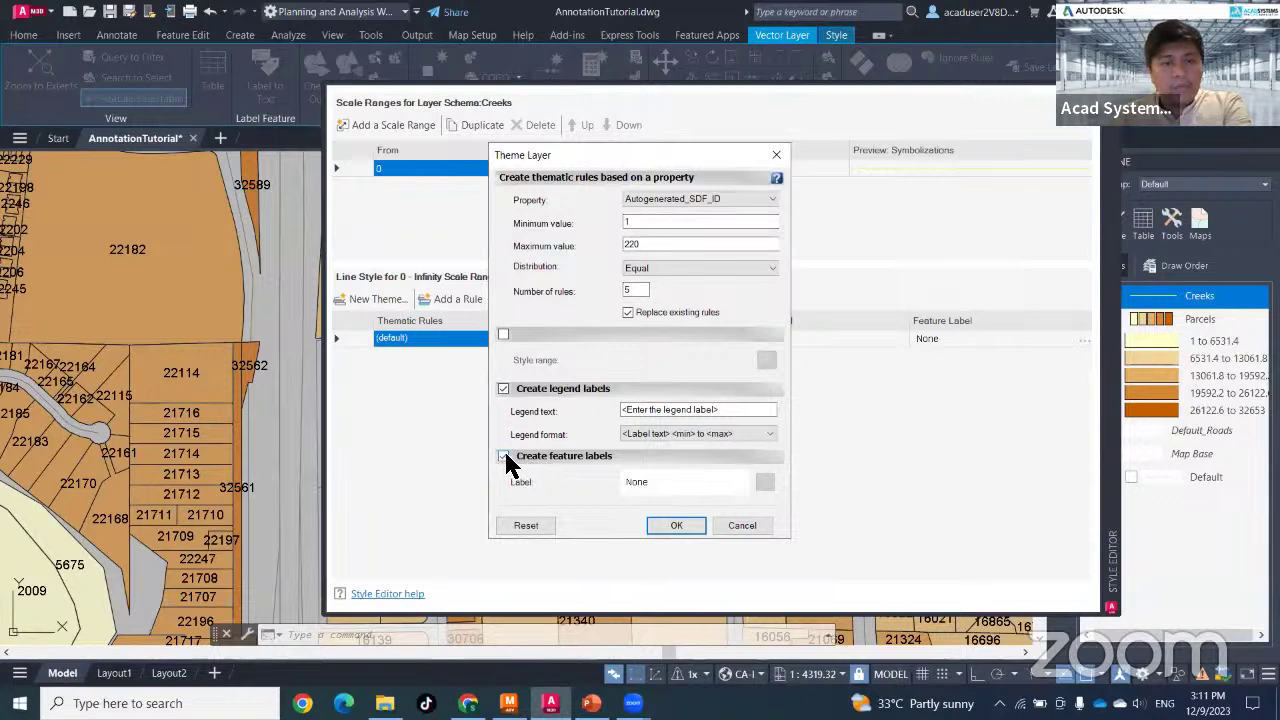
- Set the Creeks feature label's text expression to the NAME property and generate the theme with five rules
{"action": "left_click", "coordinate": [755, 481]}
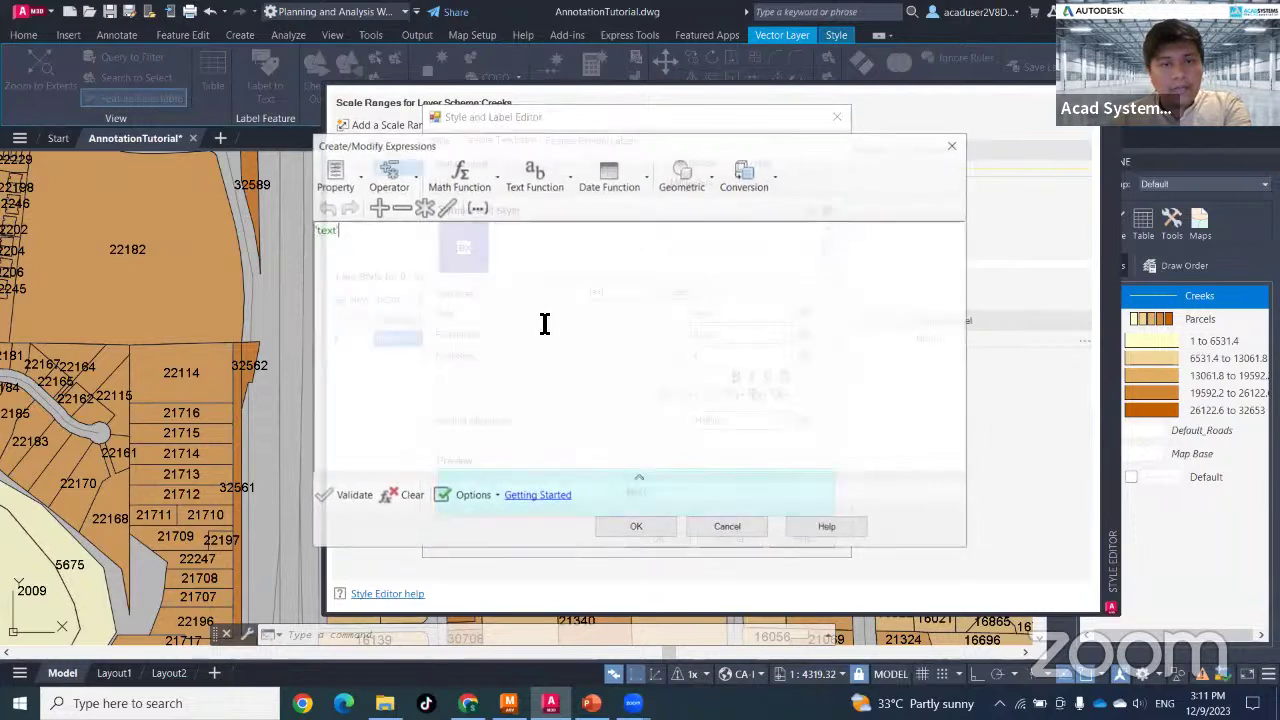
{"action": "left_click", "coordinate": [338, 180]}
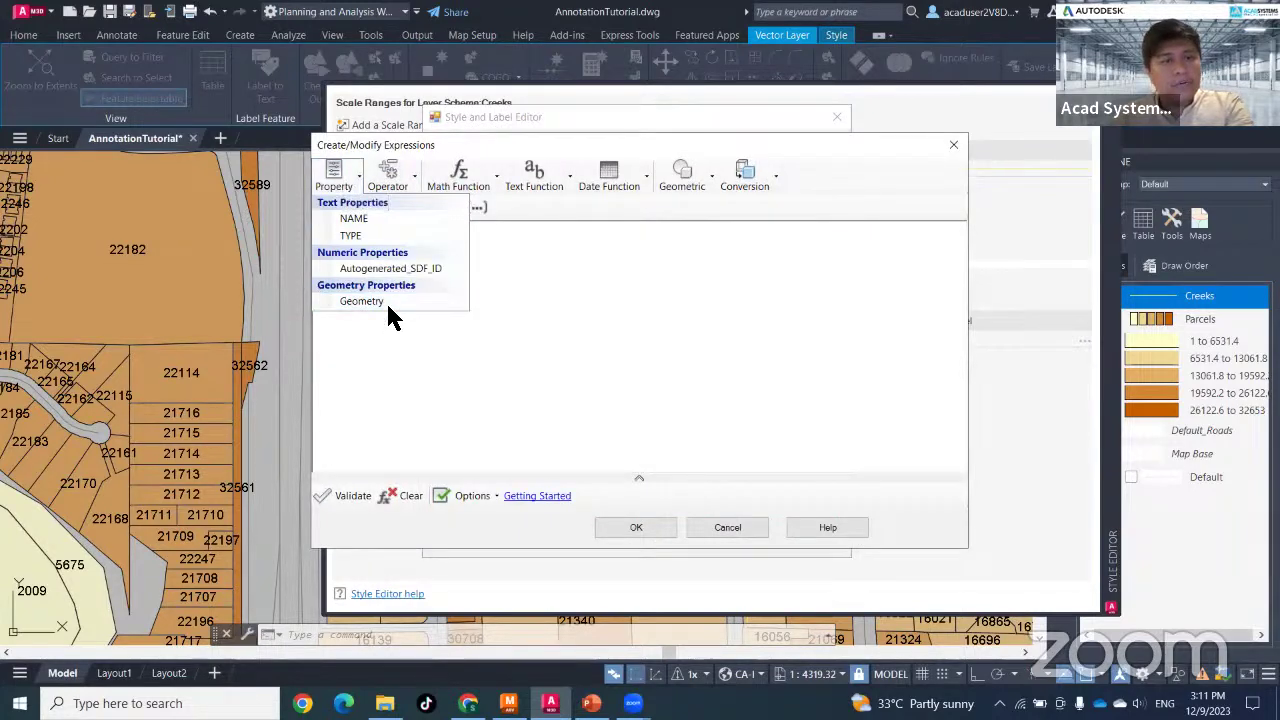
{"action": "left_click", "coordinate": [376, 220]}
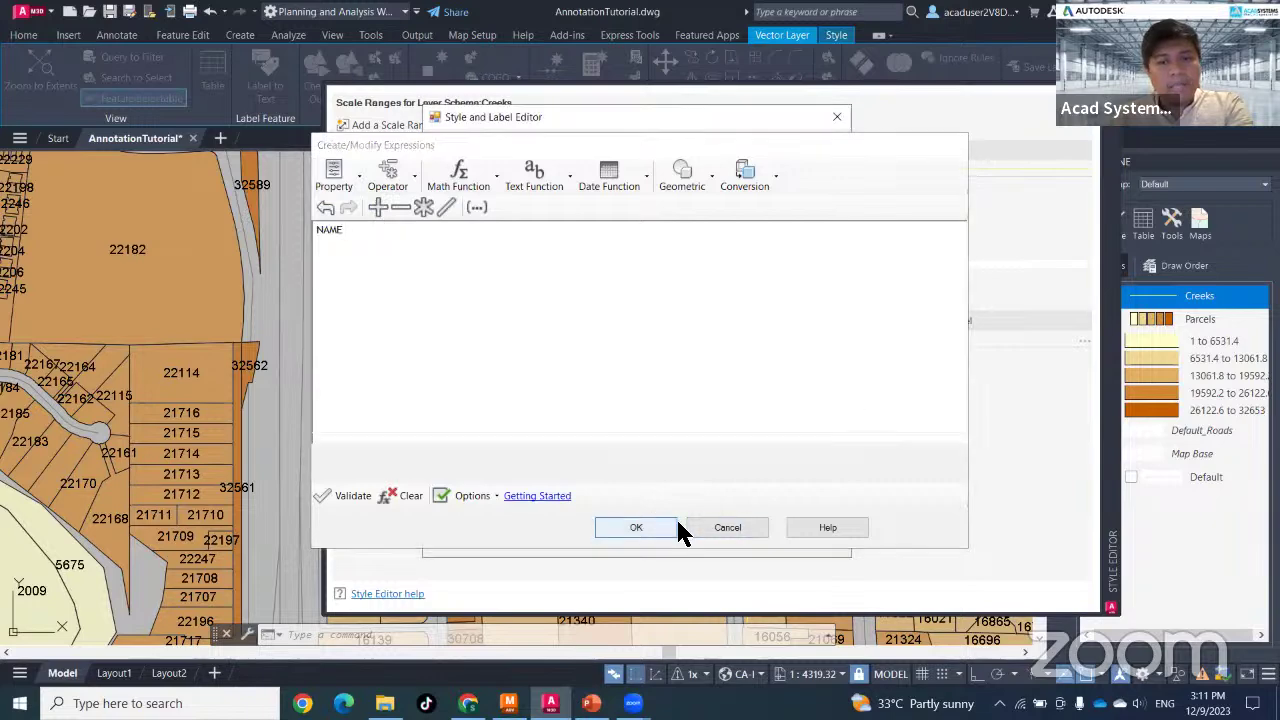
{"action": "left_click", "coordinate": [672, 525]}
{"action": "left_click", "coordinate": [657, 539]}
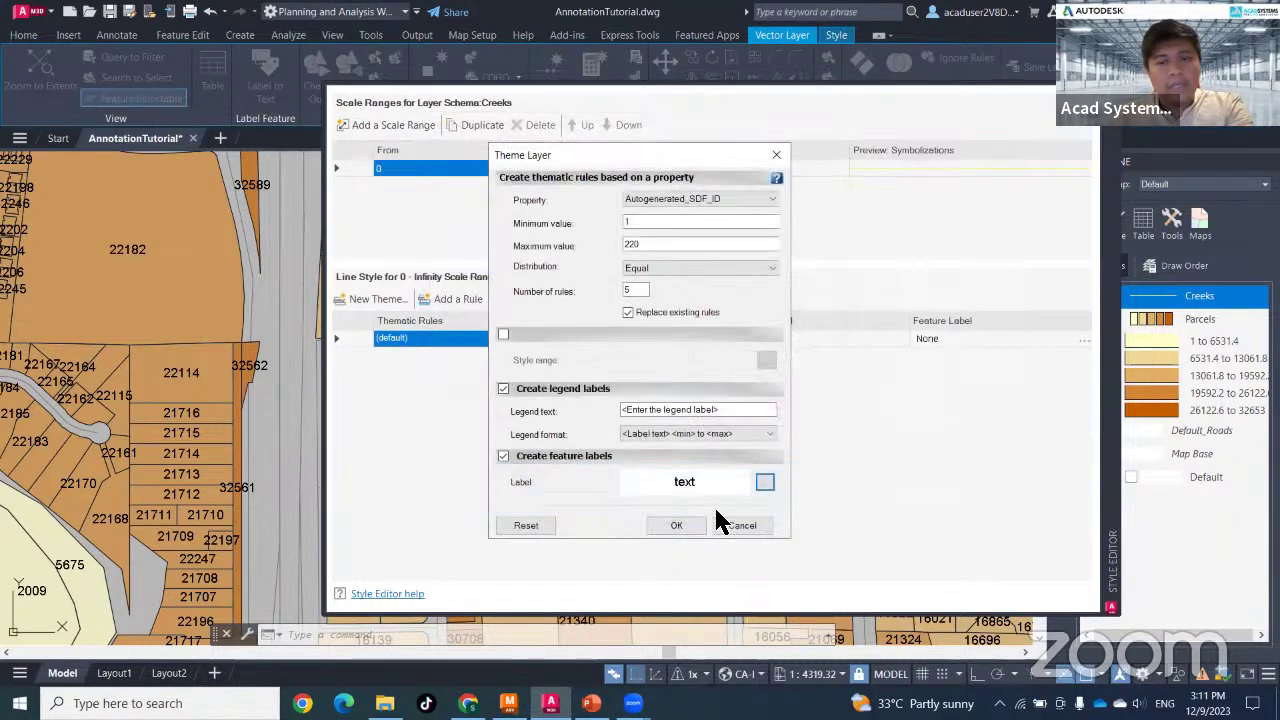
{"action": "left_click", "coordinate": [684, 524]}
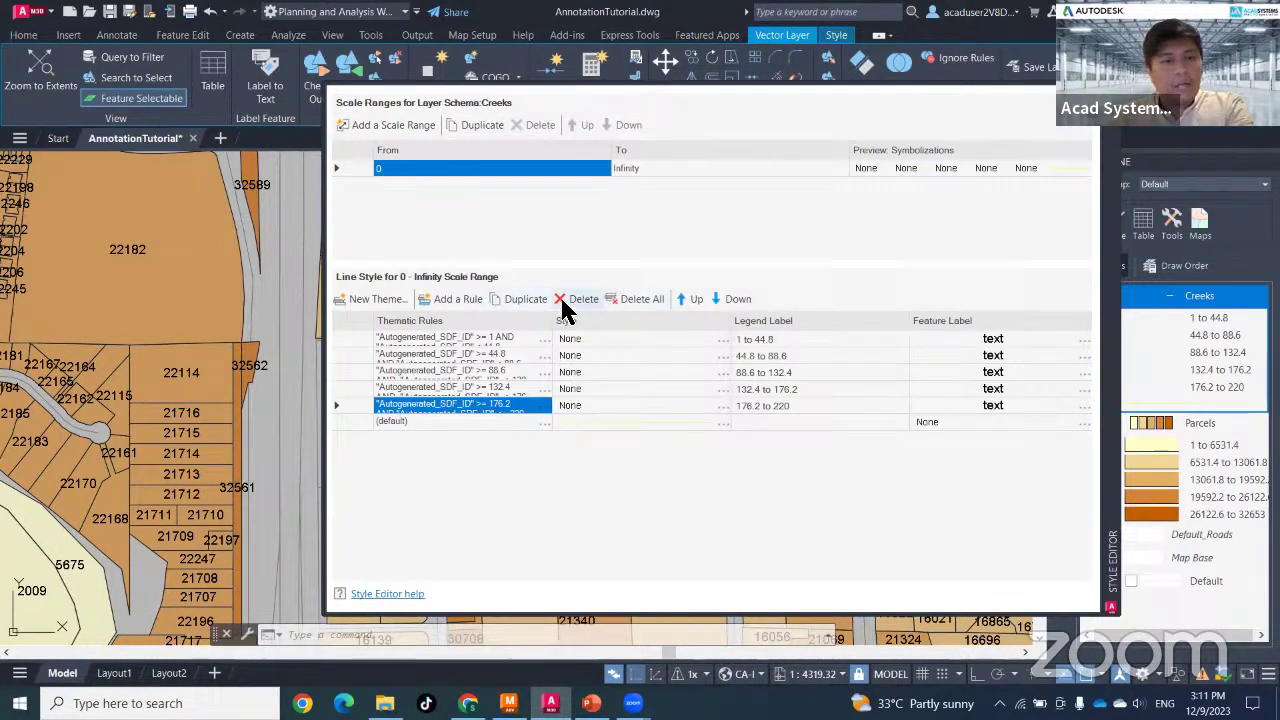
- Delete all thematic rules of the Creeks line style and generate the theme again with the same NAME feature label
{"action": "left_click", "coordinate": [630, 299]}
{"action": "left_click", "coordinate": [665, 385]}
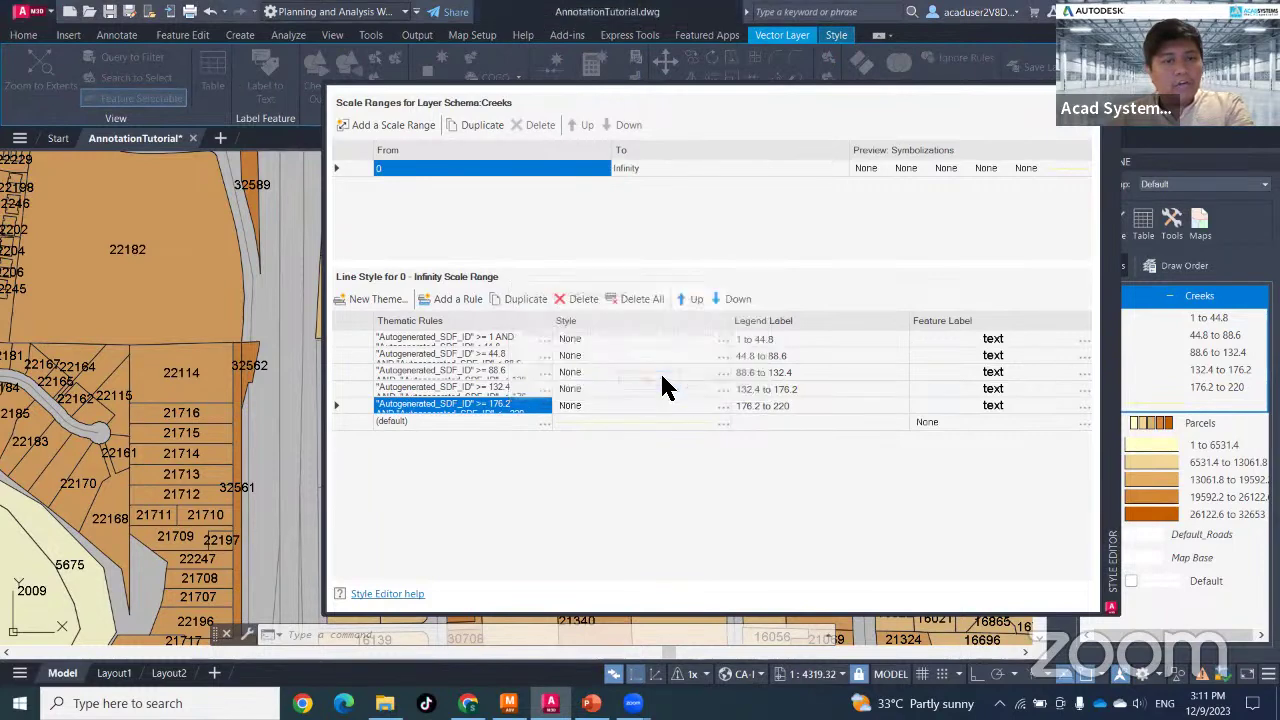
{"action": "left_click", "coordinate": [376, 302]}
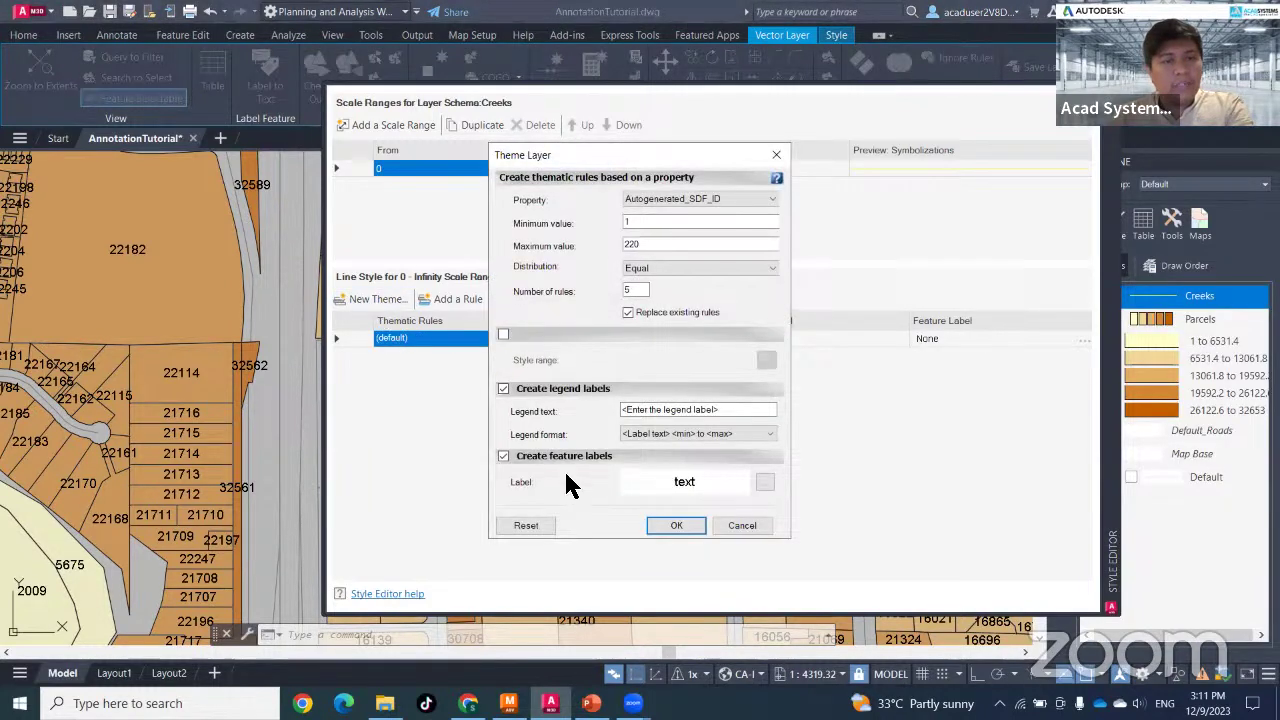
{"action": "left_click", "coordinate": [680, 486]}
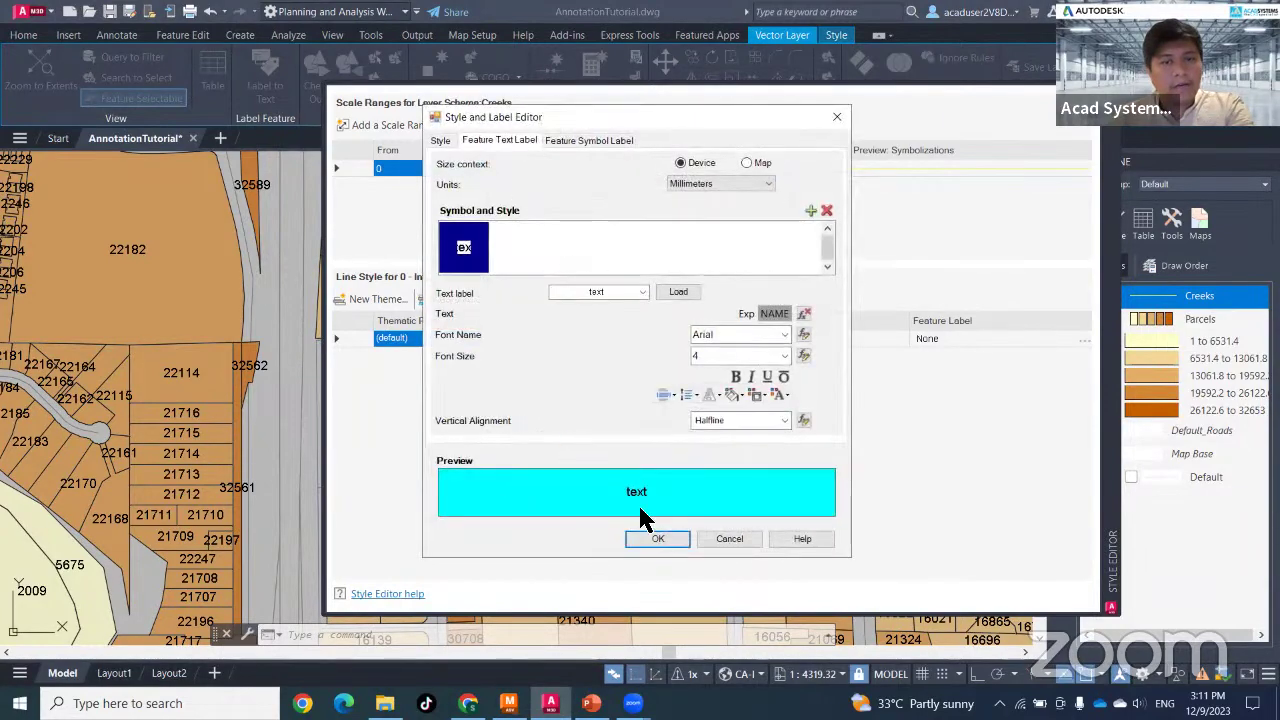
{"action": "left_click", "coordinate": [660, 536]}
{"action": "left_click", "coordinate": [673, 530]}
- Delete the default thematic rule from the Creeks line style and return to the map
{"action": "double_click", "coordinate": [470, 424]}
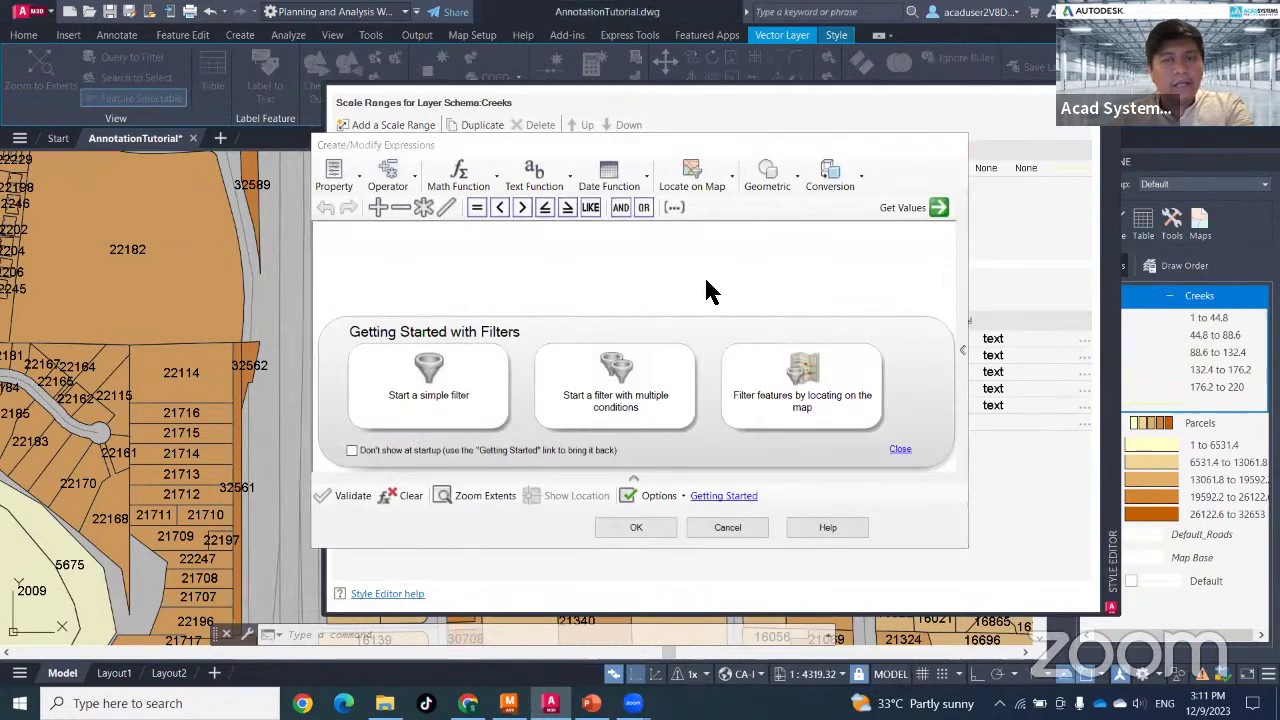
{"action": "key", "text": "Escape"}
{"action": "left_click", "coordinate": [580, 299]}
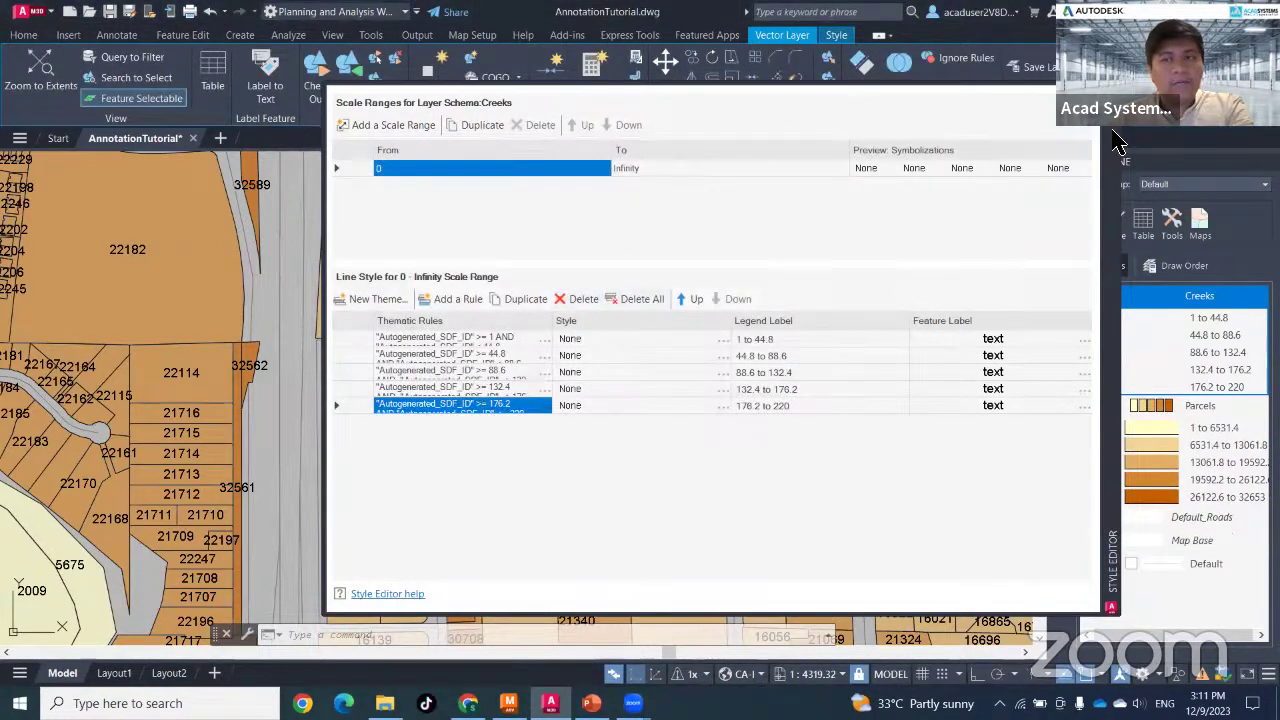
{"action": "left_click", "coordinate": [1111, 94]}
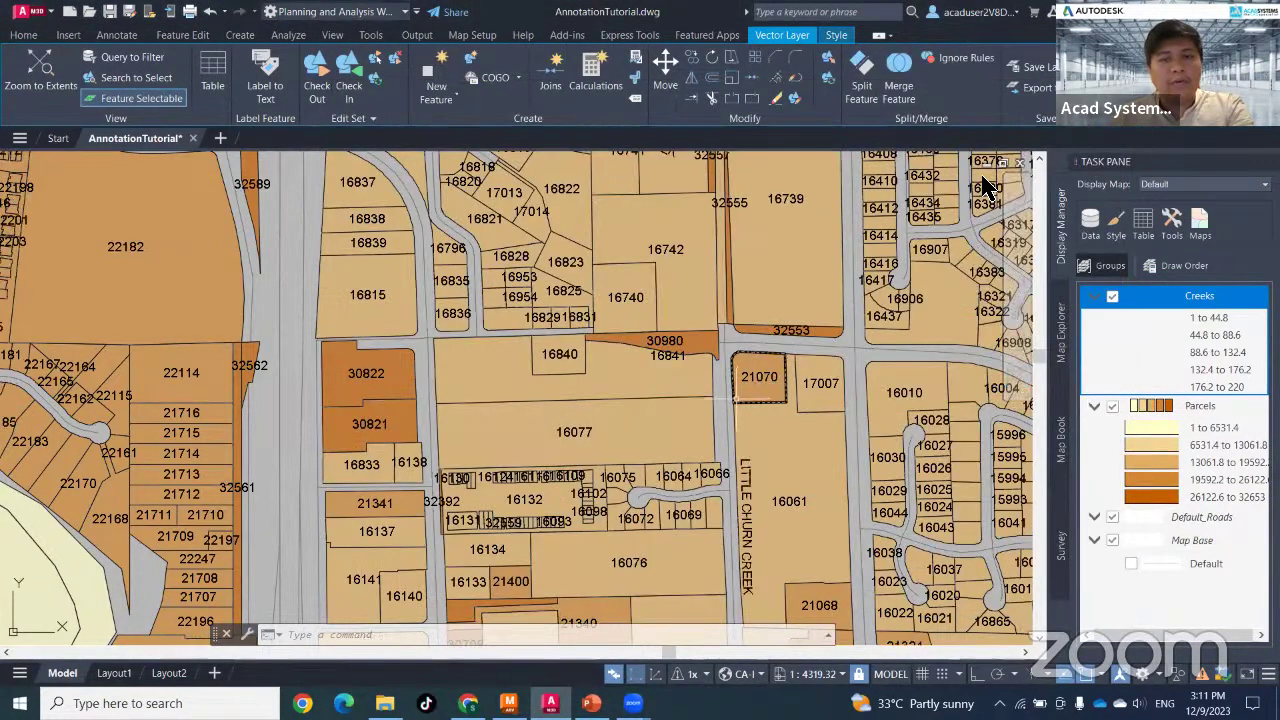
- Examine how the creek name labels follow the creek lines at different map scales and locations
{"action": "scroll", "coordinate": [985, 187], "scroll_direction": "down", "scroll_amount": 4}
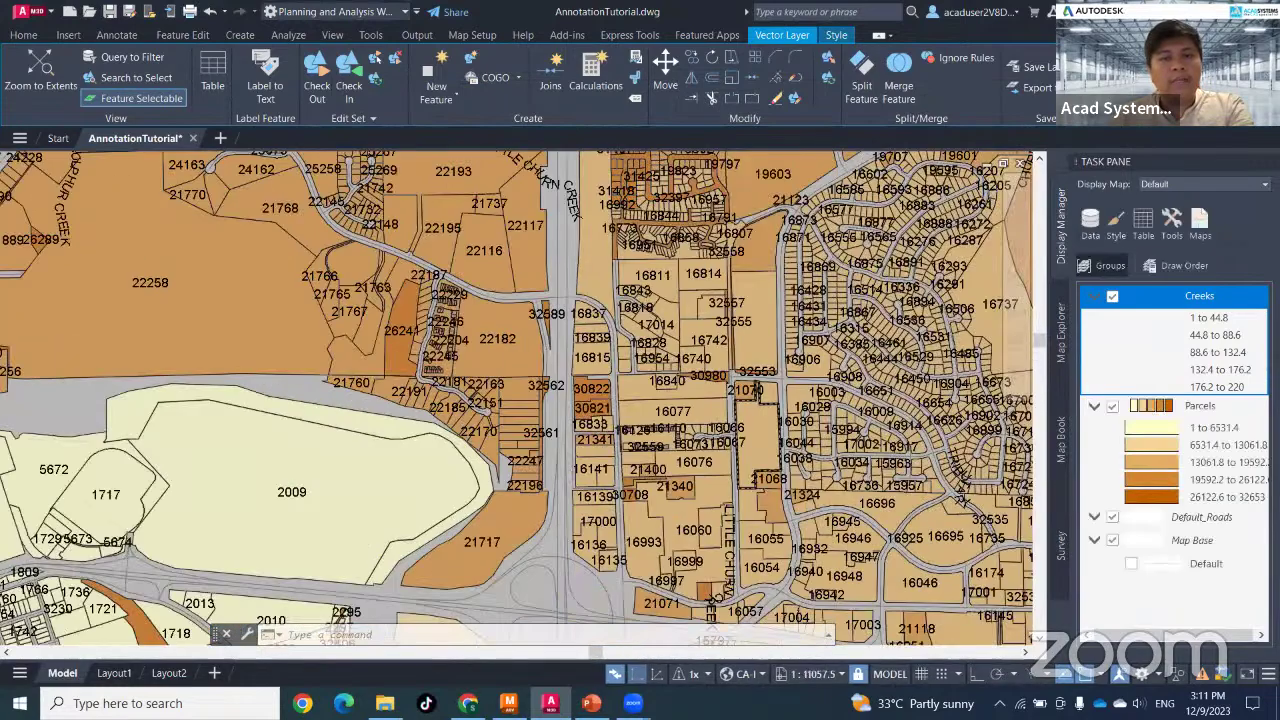
{"action": "scroll", "coordinate": [518, 398], "scroll_direction": "down", "scroll_amount": 5}
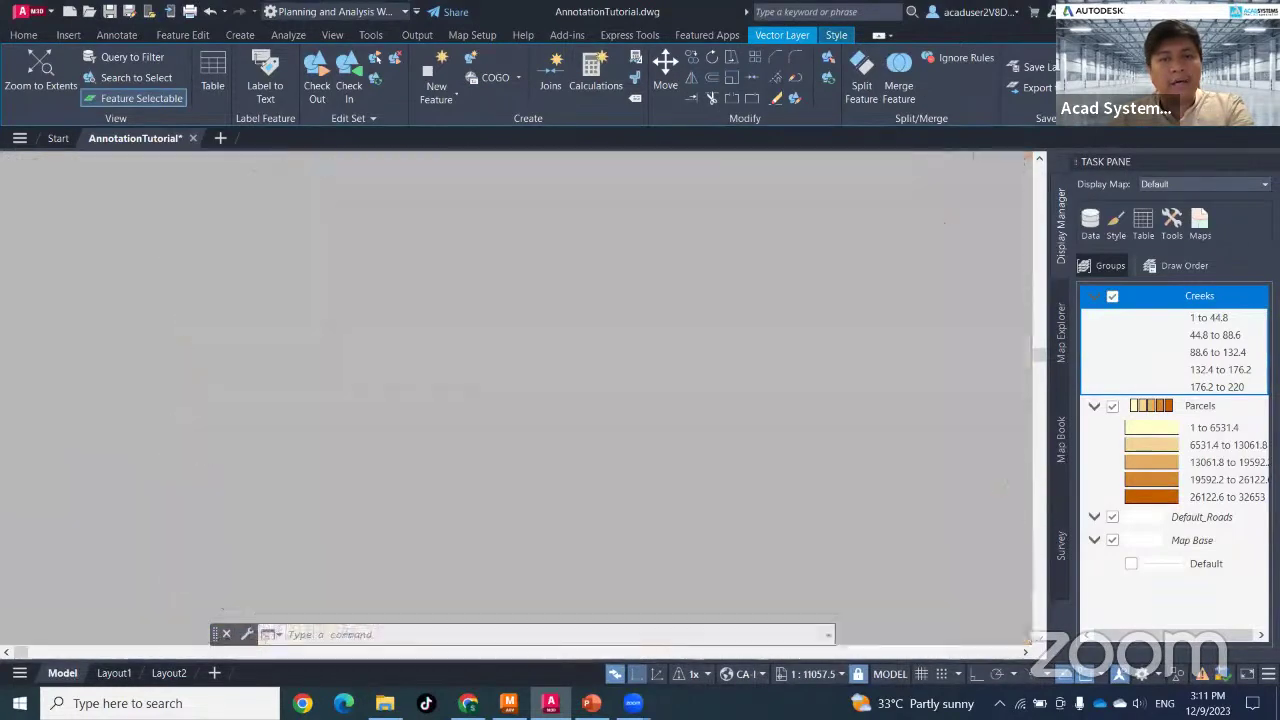
{"action": "middle_click_drag", "start_coordinate": [765, 285], "coordinate": [658, 378]}
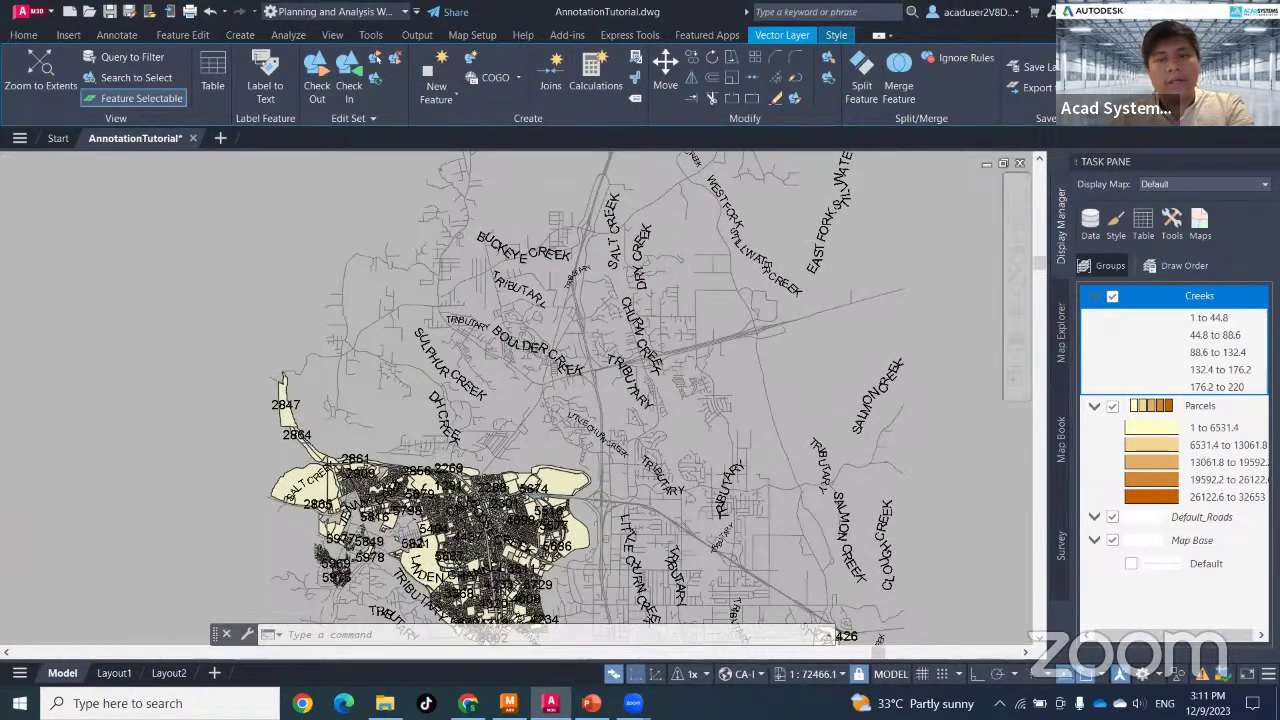
{"action": "scroll", "coordinate": [766, 320], "scroll_direction": "up", "scroll_amount": 10}
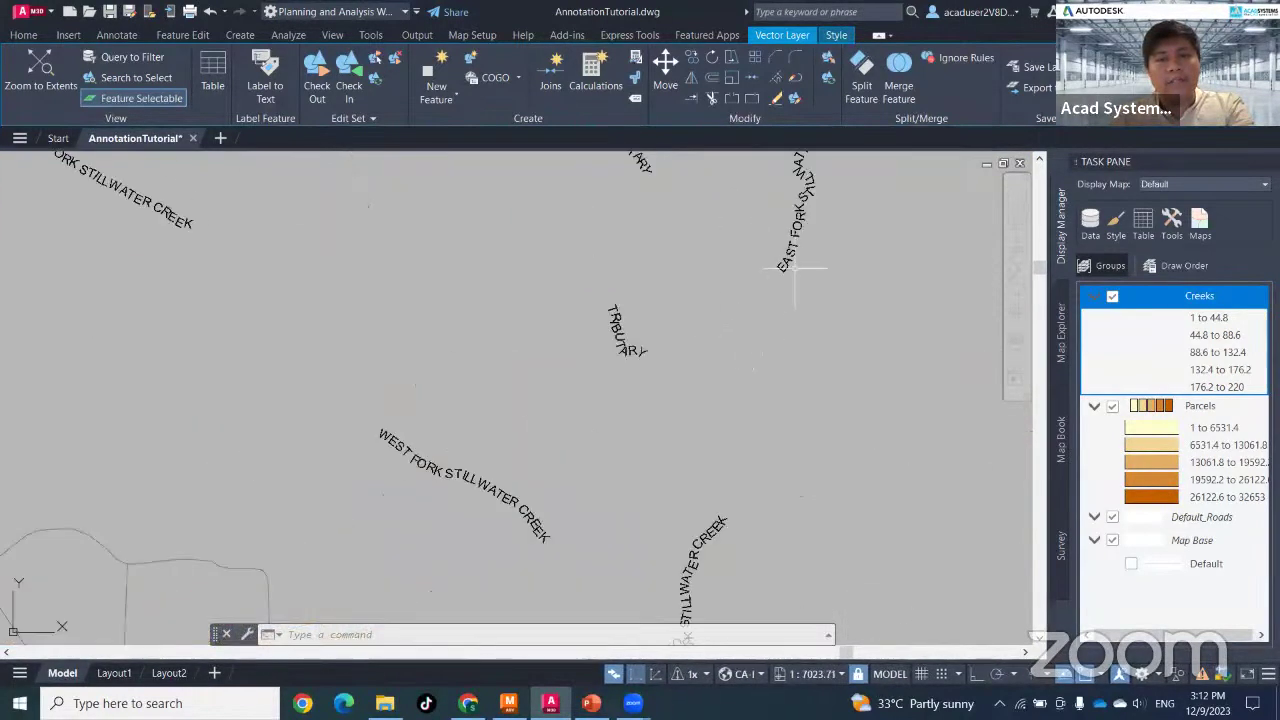
{"action": "scroll", "coordinate": [403, 370], "scroll_direction": "down", "scroll_amount": 5}
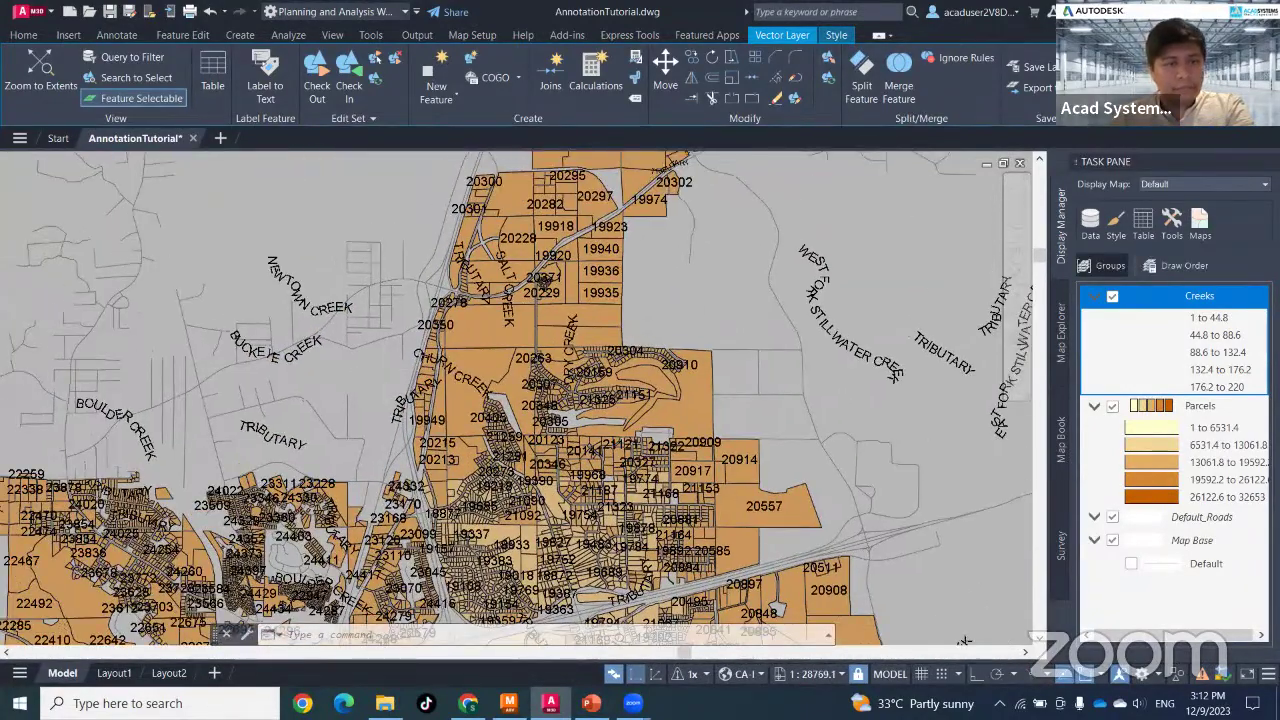
{"action": "scroll", "coordinate": [300, 350], "scroll_direction": "up", "scroll_amount": 3}
{"action": "scroll", "coordinate": [383, 357], "scroll_direction": "up", "scroll_amount": 4}
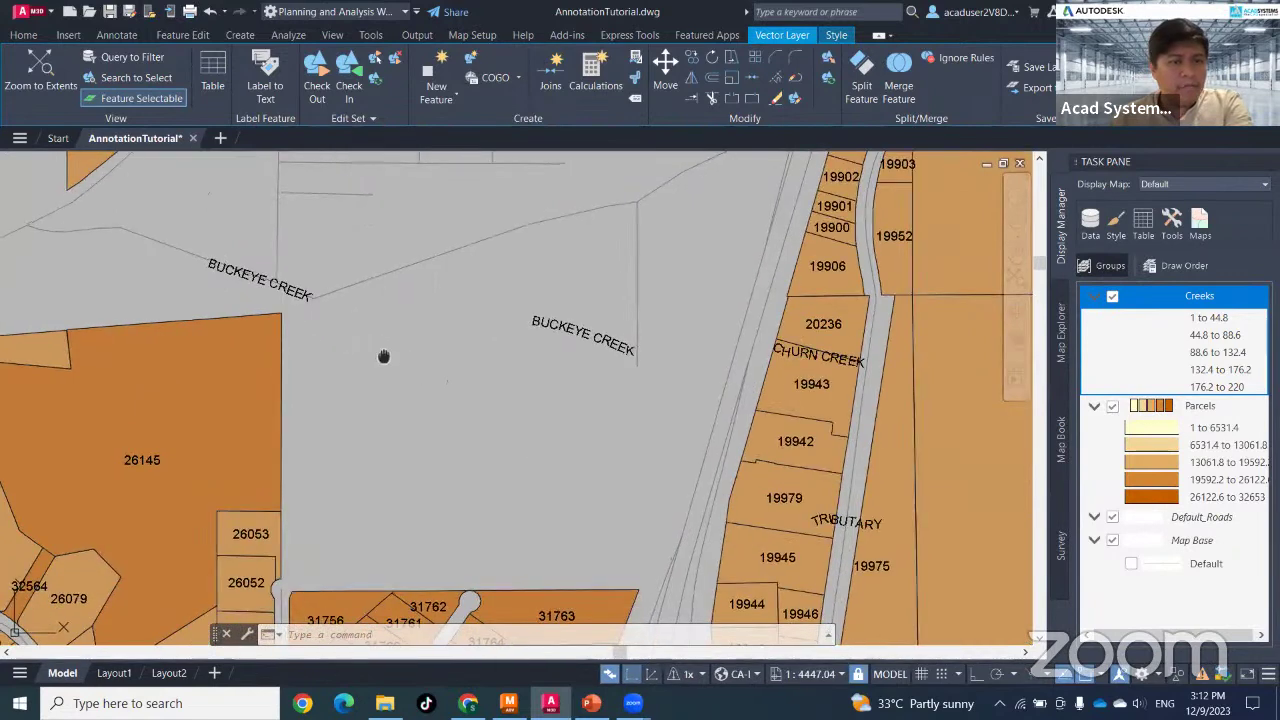
{"action": "scroll", "coordinate": [462, 355], "scroll_direction": "up", "scroll_amount": 2}
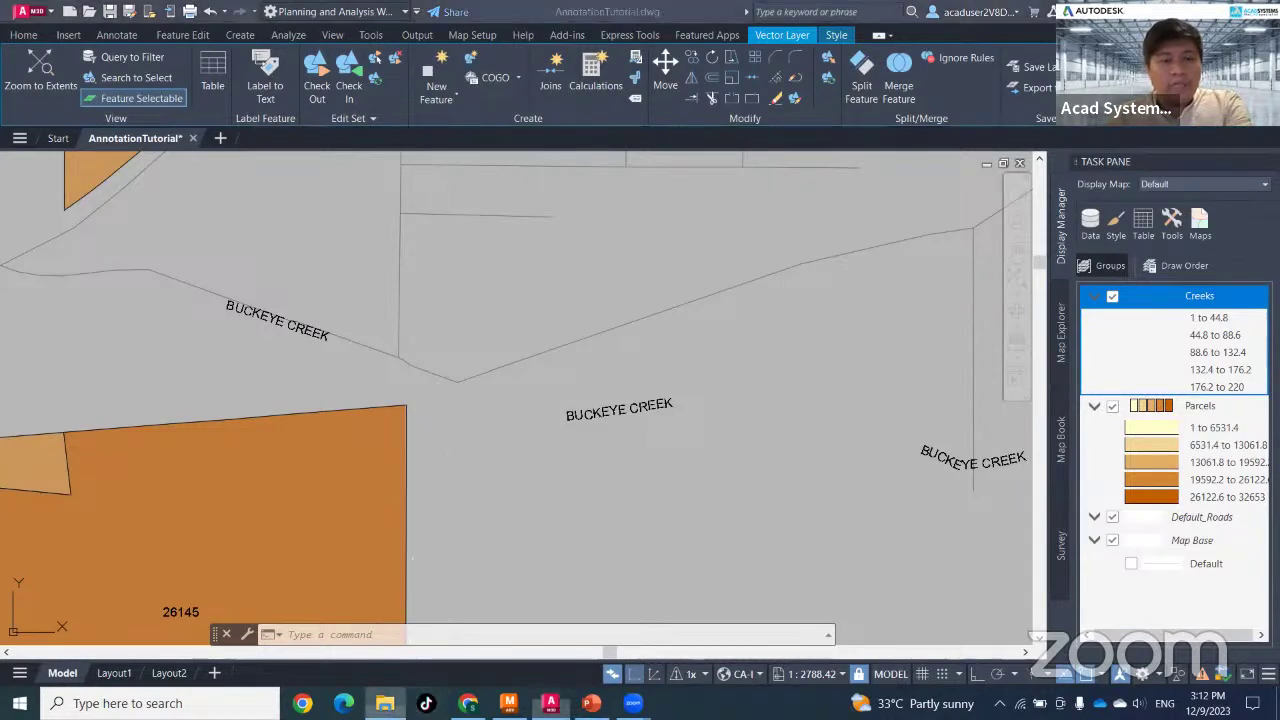
- Switch to File Explorer and show the contents of the Map 3D Training Dataset folder
{"action": "left_click", "coordinate": [385, 703]}
{"action": "left_click", "coordinate": [630, 202]}
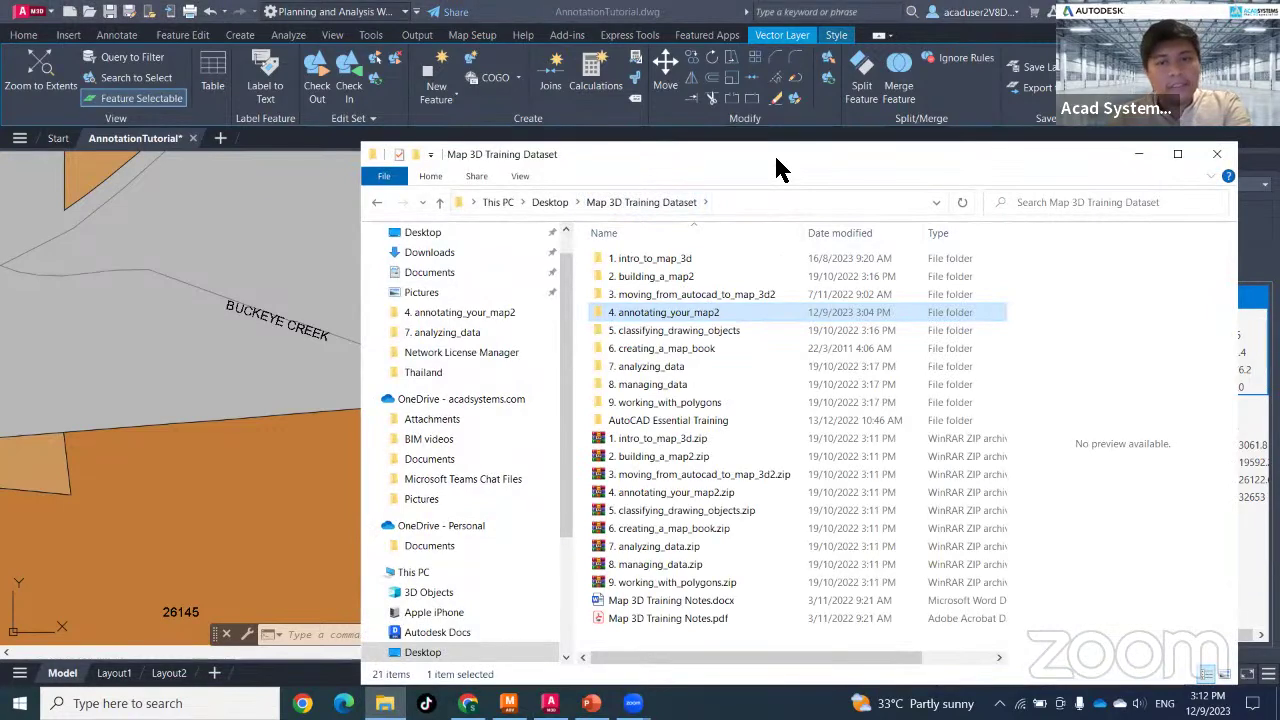
{"action": "left_click_drag", "start_coordinate": [777, 163], "coordinate": [745, 139]}
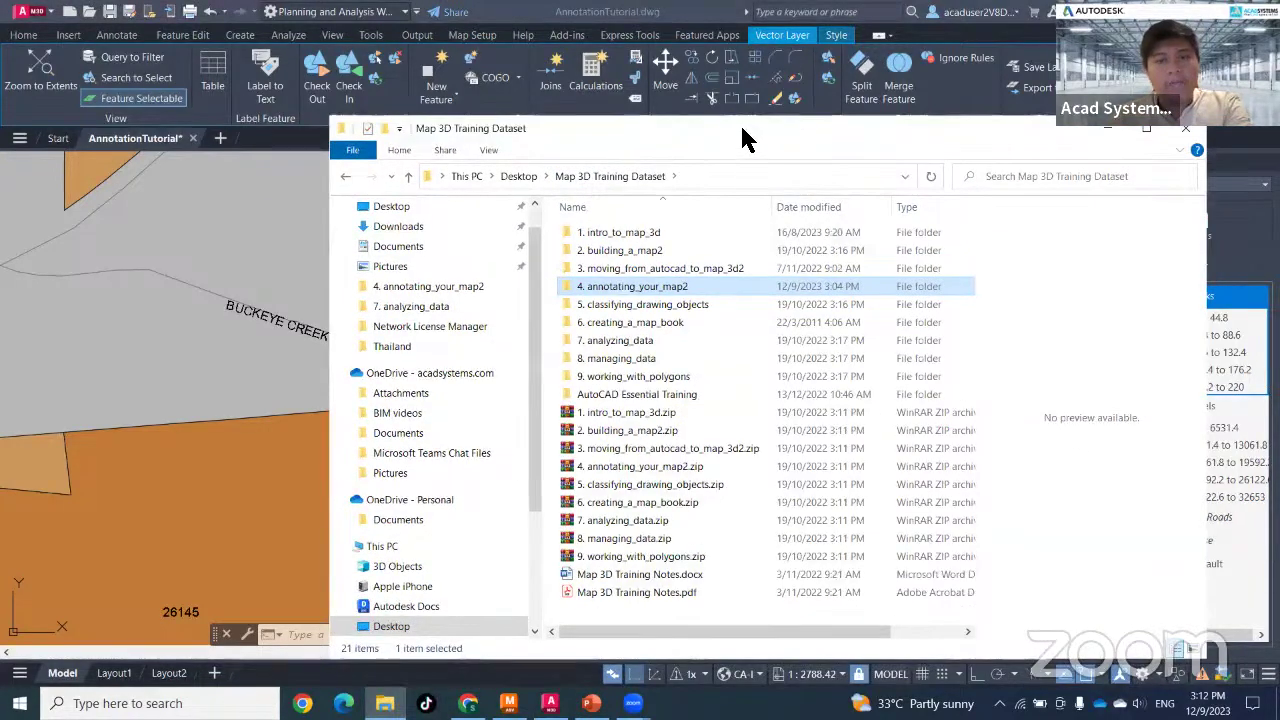
- Show the contents of the 7. analyzing_data folder in File Explorer and return to the map
{"action": "double_click", "coordinate": [630, 342]}
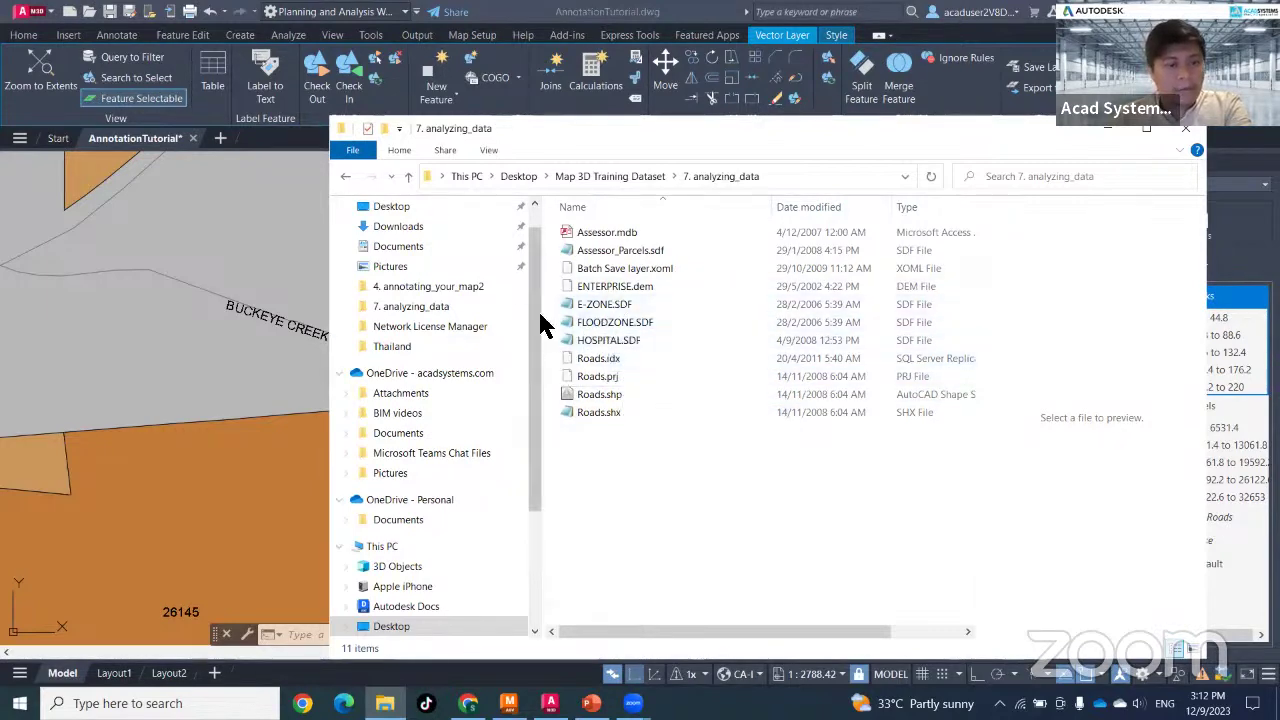
{"action": "left_click", "coordinate": [1092, 128]}
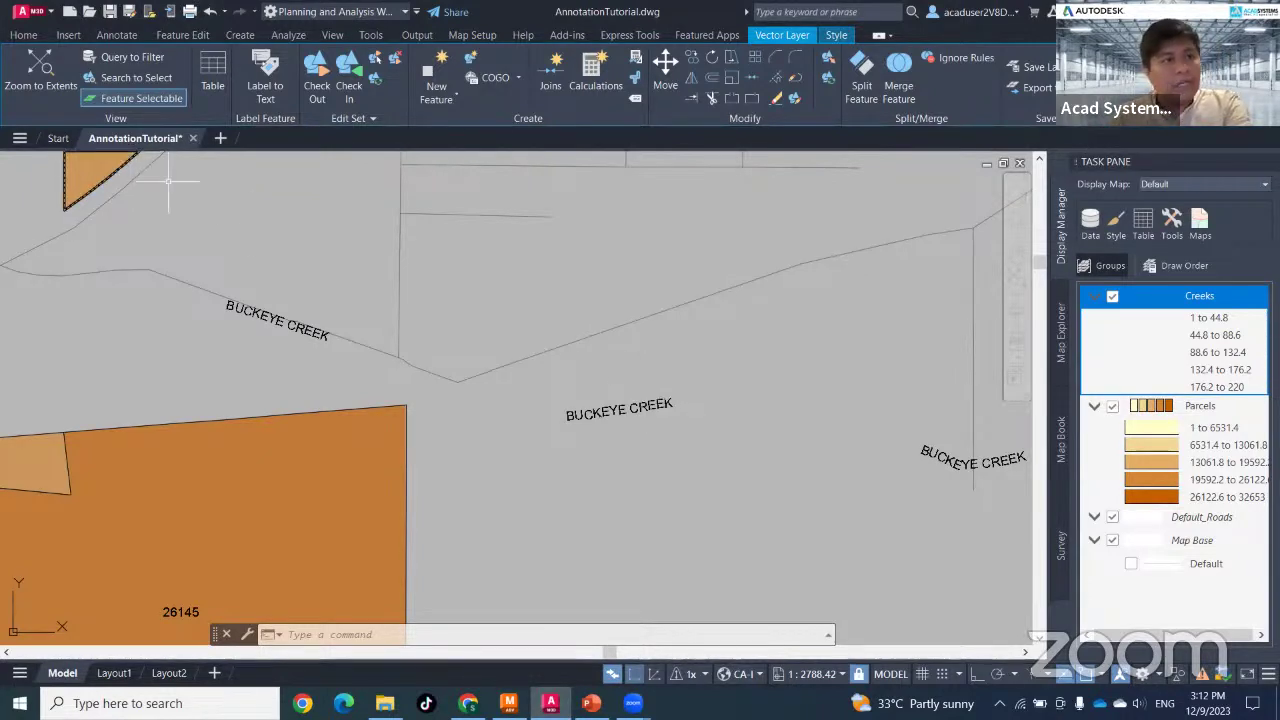
{"action": "left_click", "coordinate": [90, 12]}
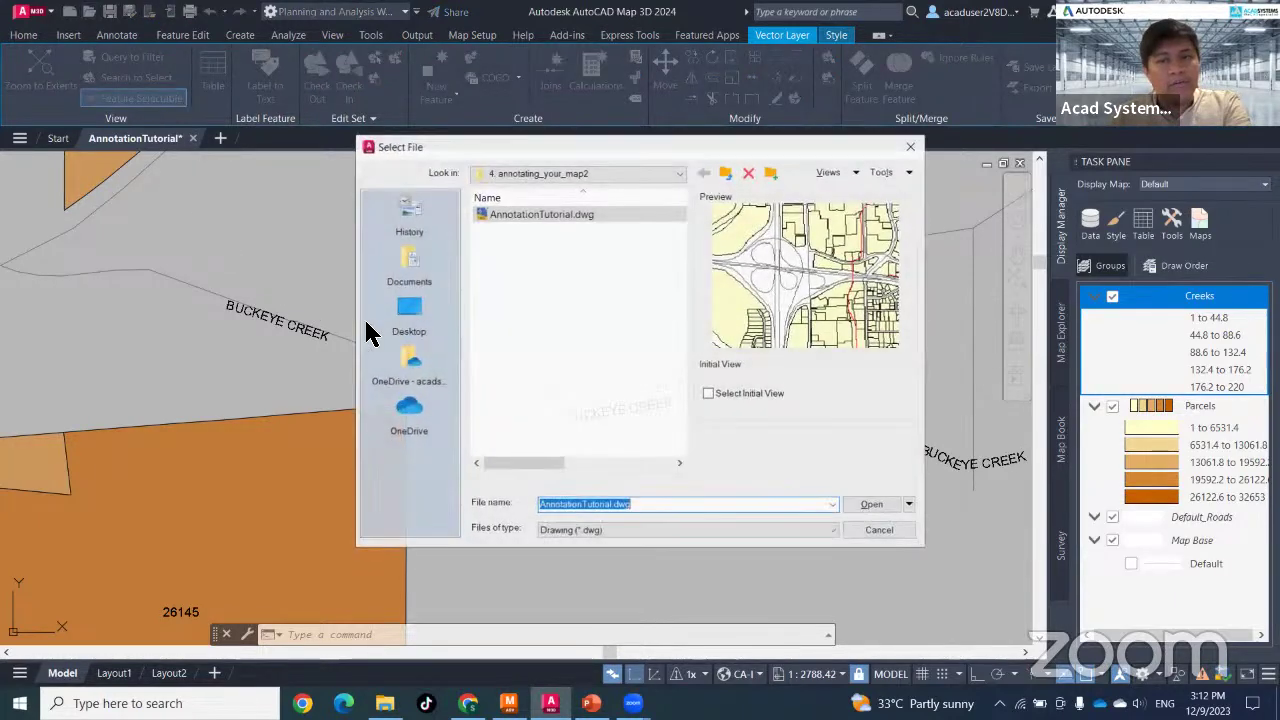
{"action": "left_click", "coordinate": [727, 172]}
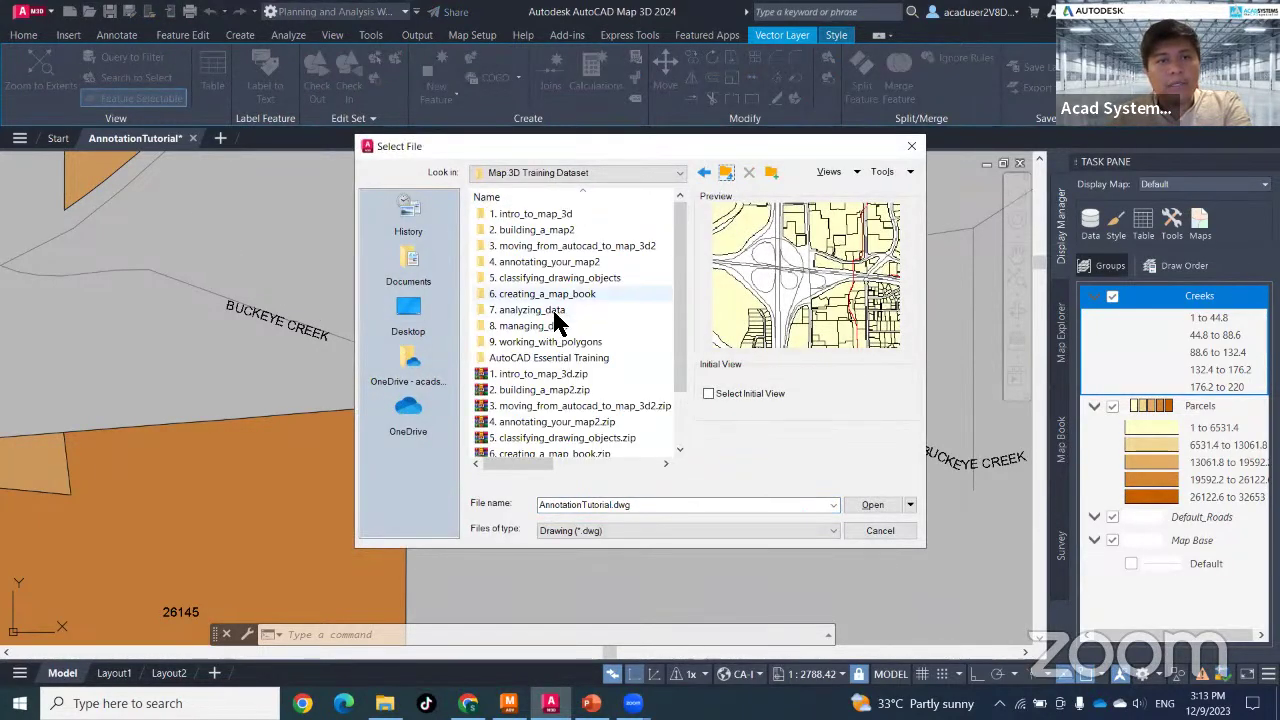
{"action": "double_click", "coordinate": [515, 293]}
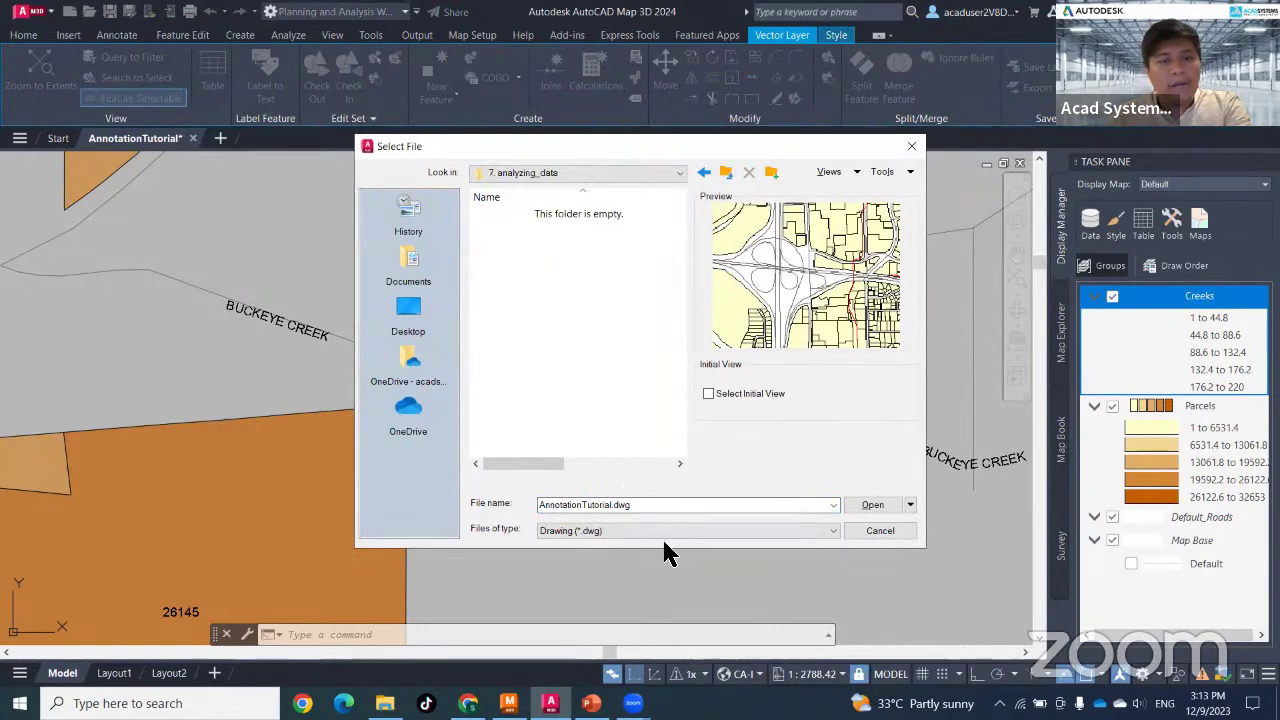
{"action": "left_click", "coordinate": [610, 172]}
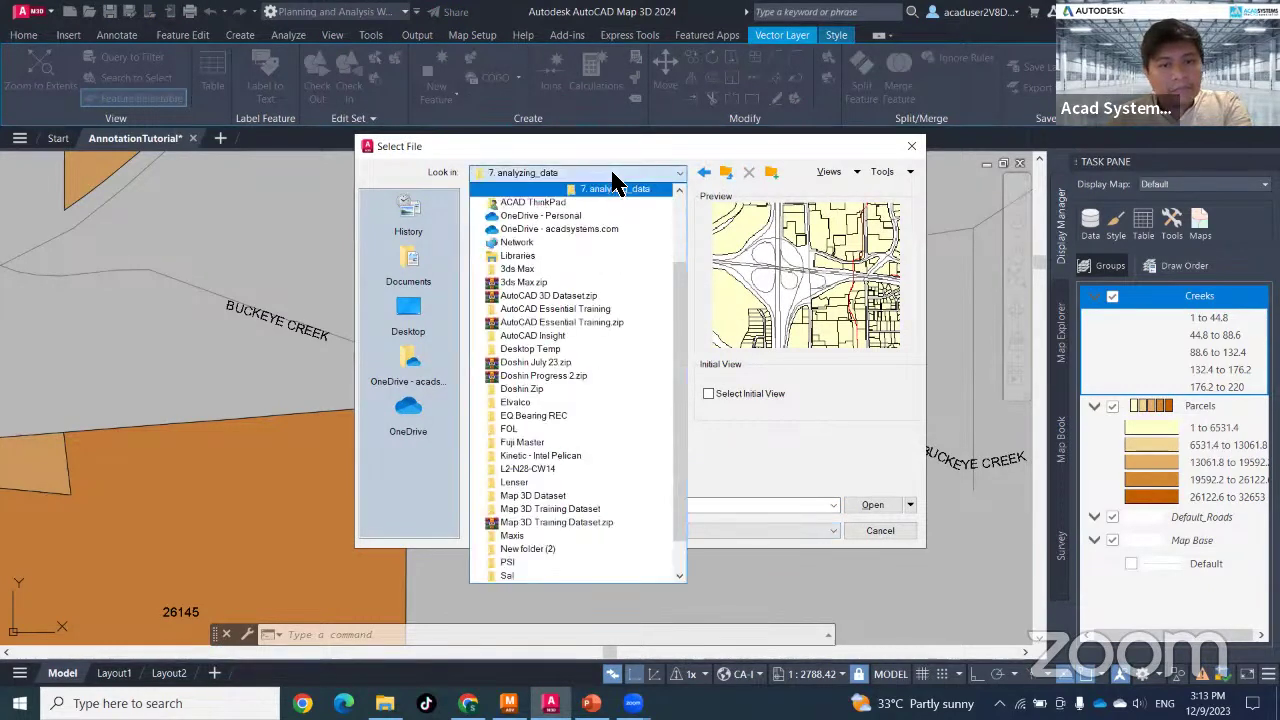
{"action": "left_click", "coordinate": [385, 703]}
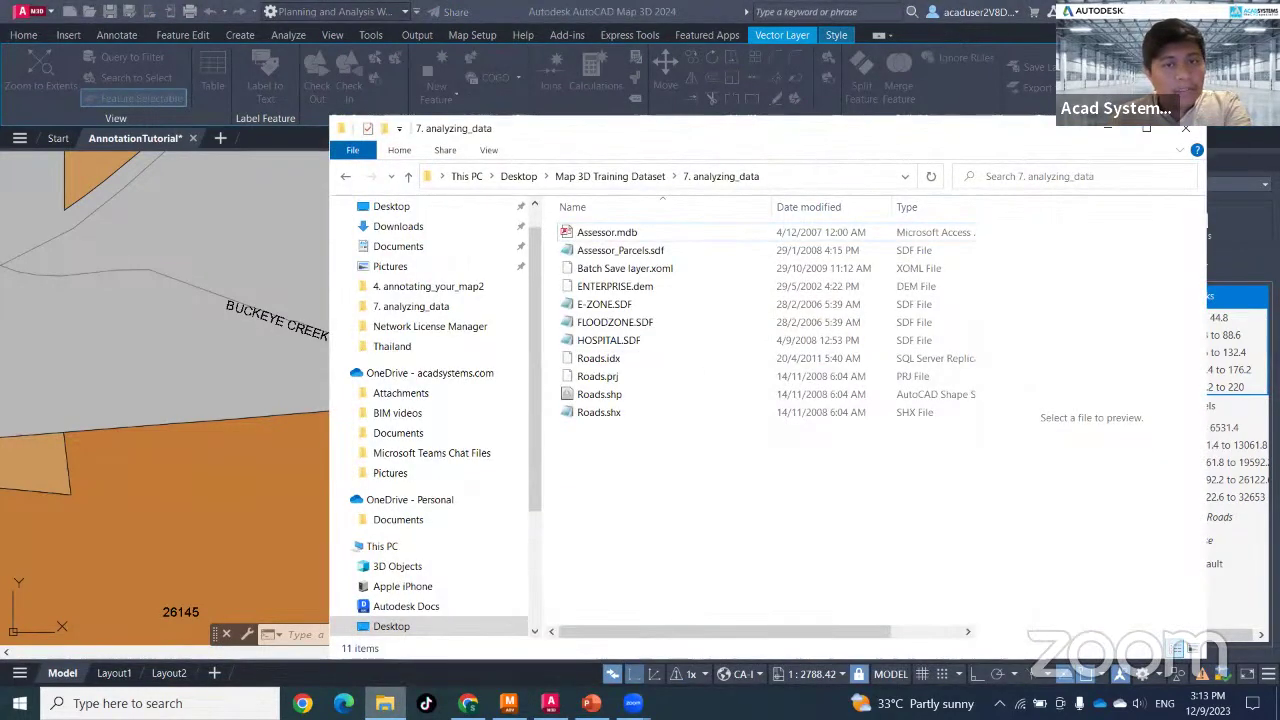
{"action": "left_click", "coordinate": [385, 703]}
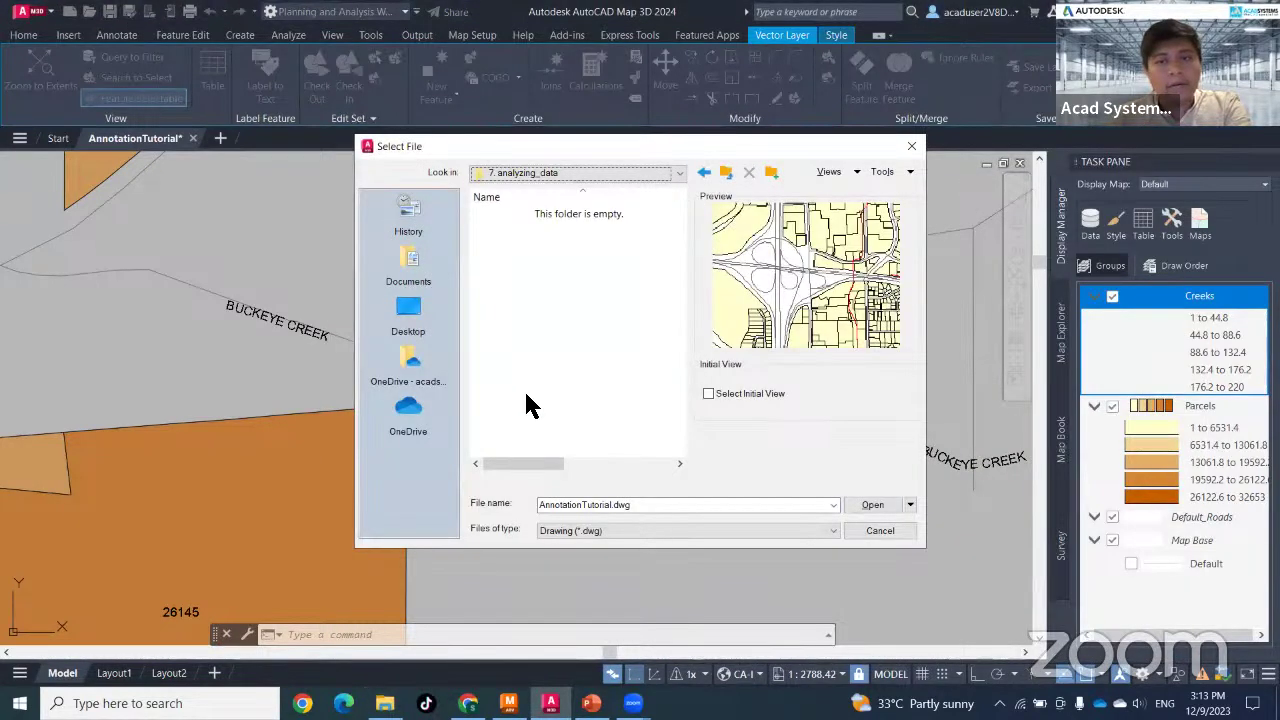
{"action": "left_click", "coordinate": [911, 146]}
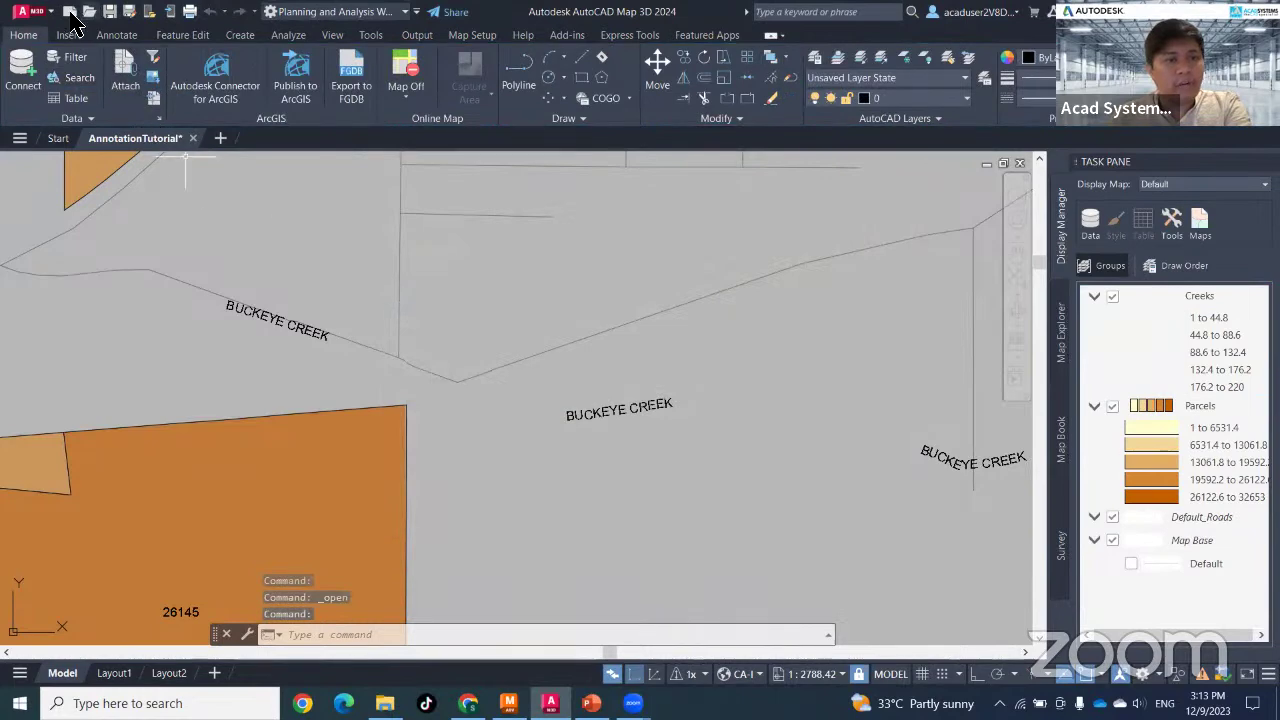
- Create a new blank drawing and start connecting a feature data source to its map
{"action": "left_click", "coordinate": [69, 11]}
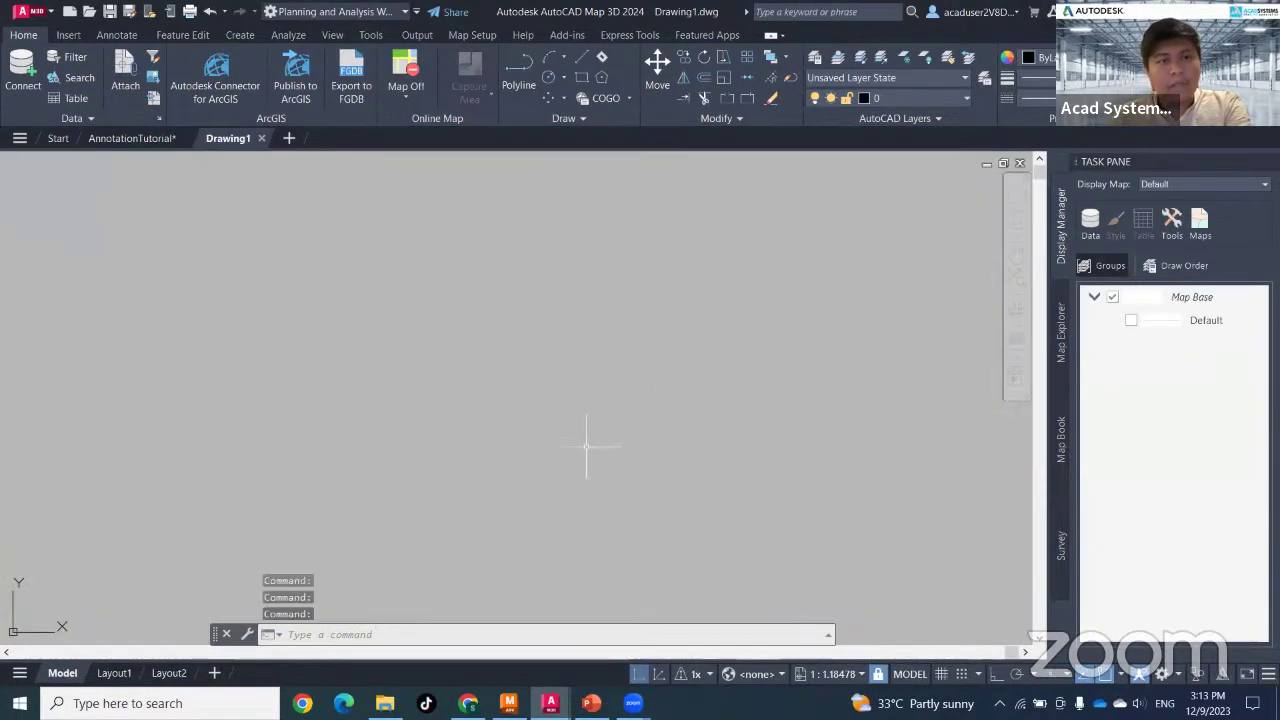
{"action": "scroll", "coordinate": [586, 447], "scroll_direction": "down", "scroll_amount": 4}
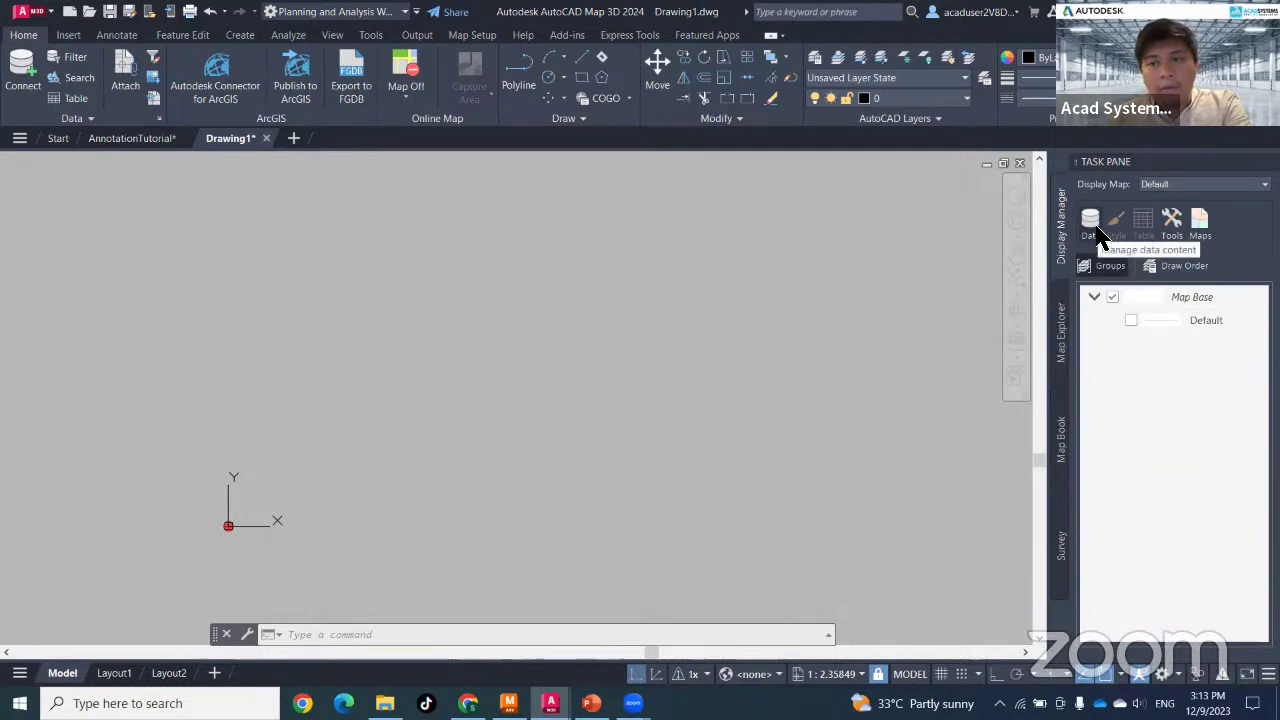
{"action": "left_click", "coordinate": [1100, 237]}
{"action": "left_click", "coordinate": [1112, 243]}
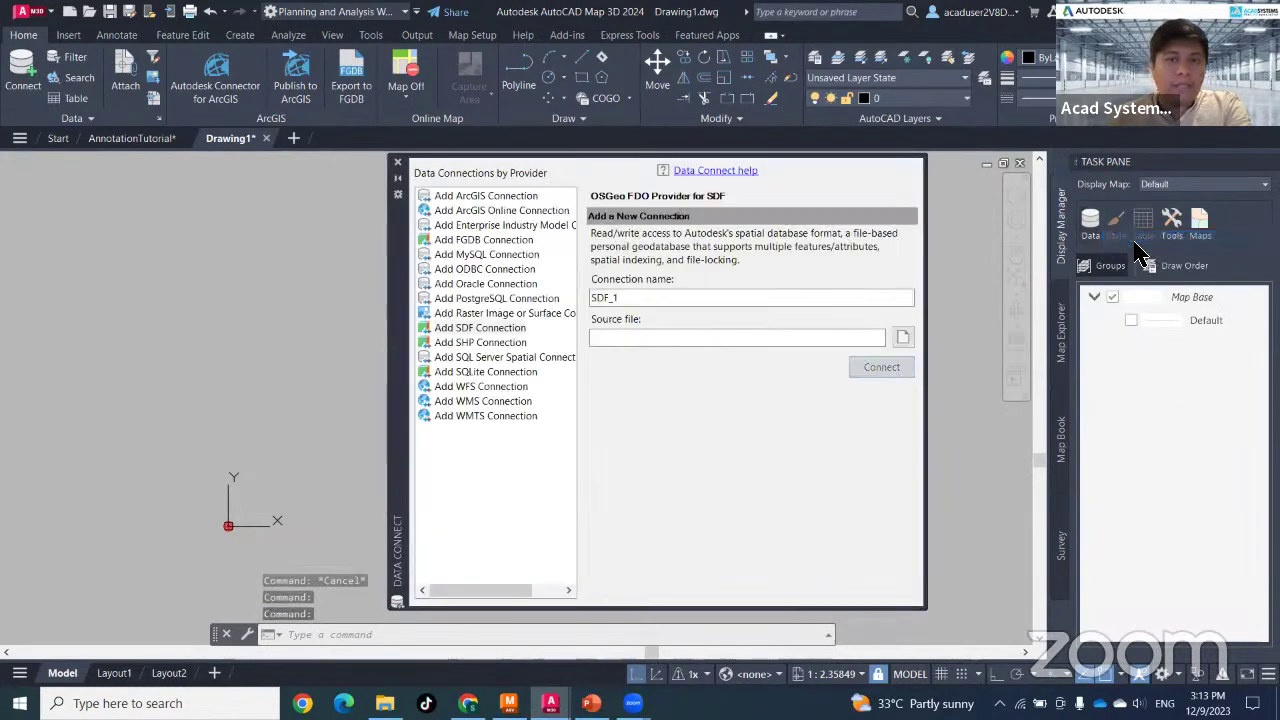
- Connect to Assessor_Parcels.sdf in the 7. analyzing_data folder as an SDF source and add its Parcels layer to the map
{"action": "left_click", "coordinate": [903, 338]}
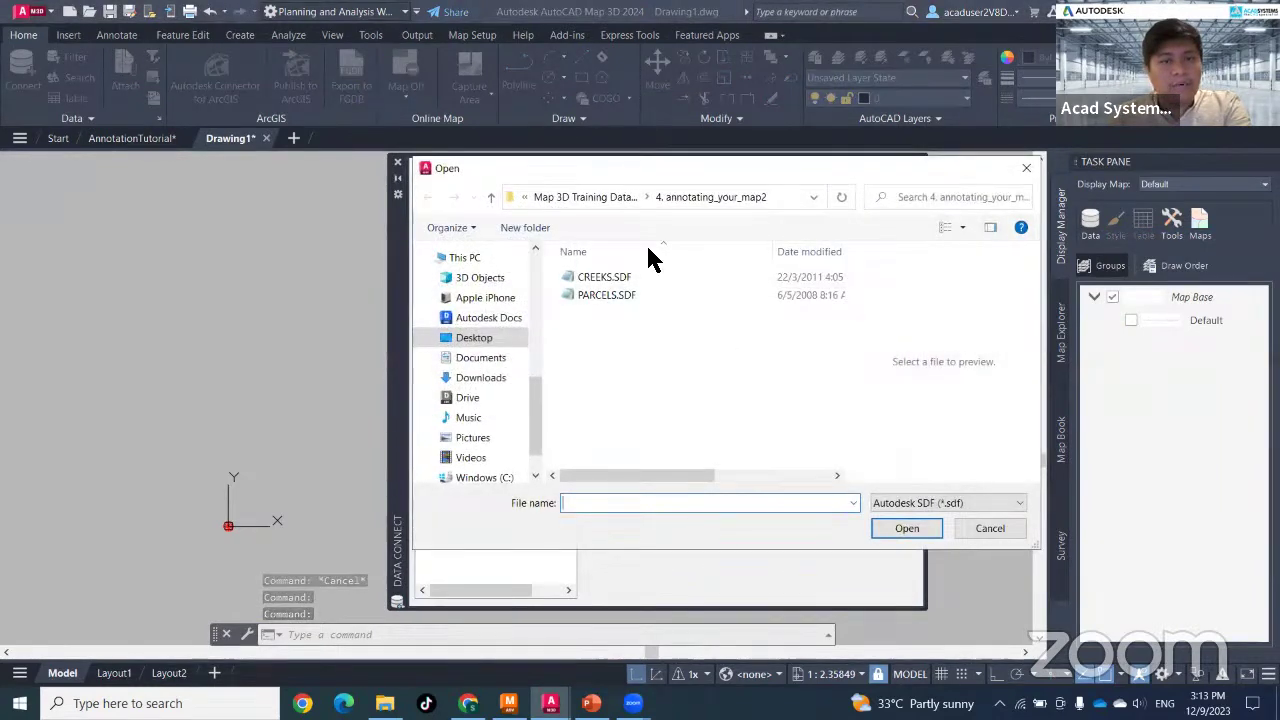
{"action": "left_click", "coordinate": [630, 203]}
{"action": "double_click", "coordinate": [638, 388]}
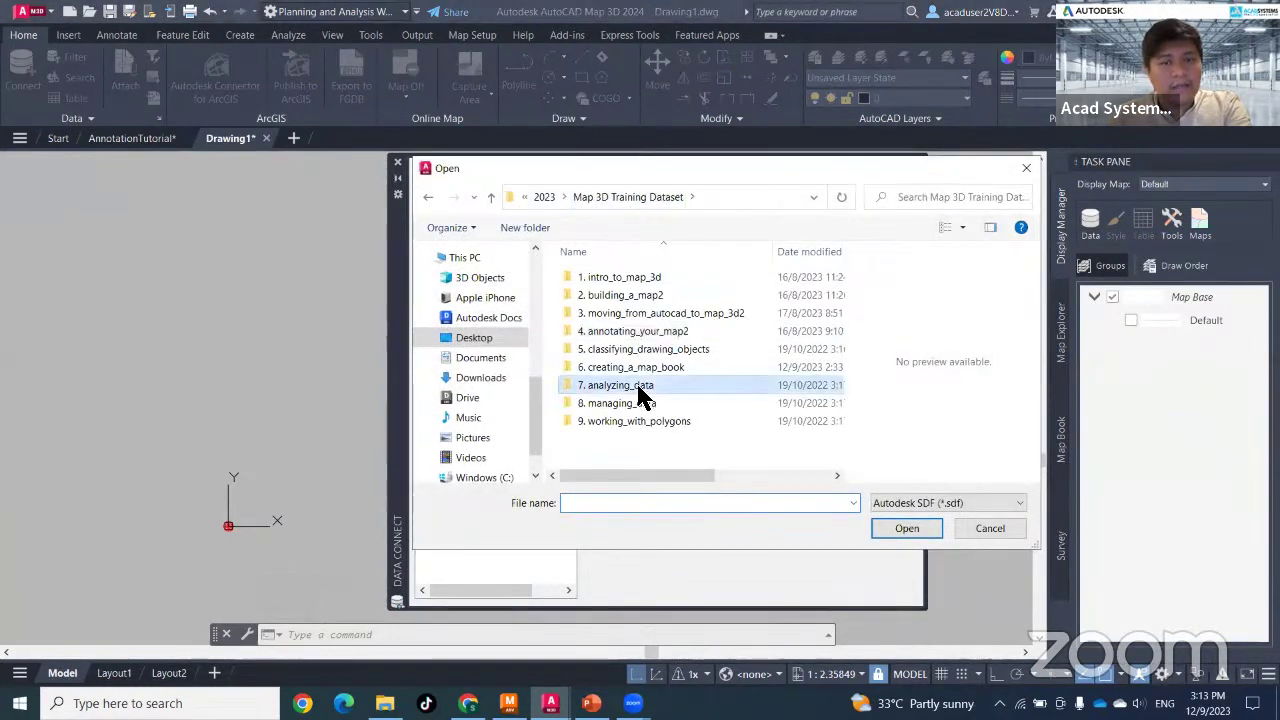
{"action": "left_click", "coordinate": [601, 285]}
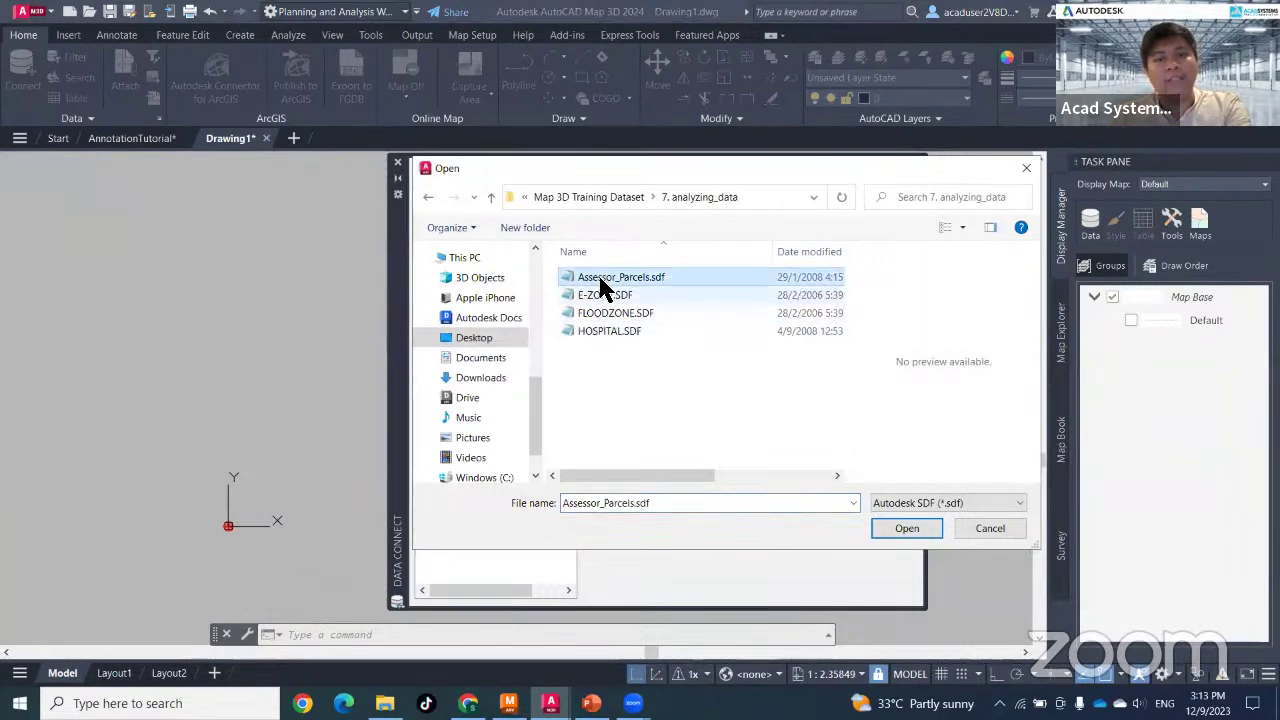
{"action": "left_click", "coordinate": [886, 530]}
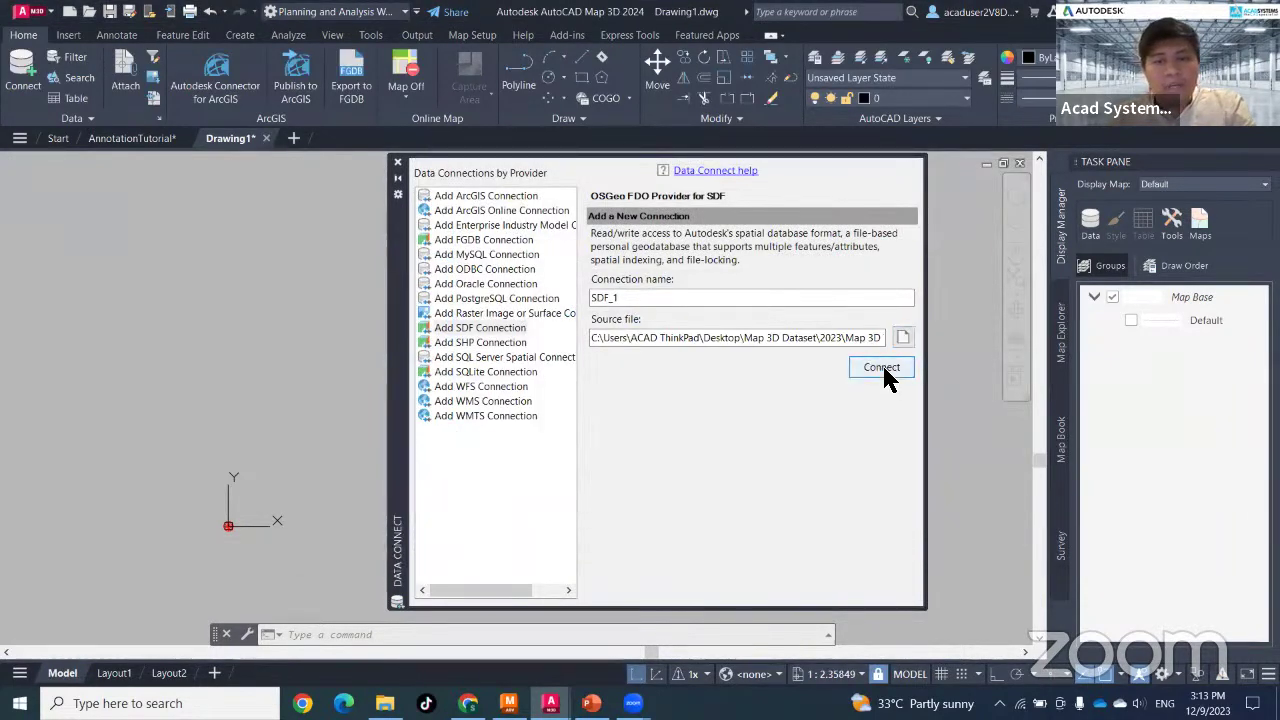
{"action": "left_click", "coordinate": [886, 367]}
{"action": "left_click", "coordinate": [735, 332]}
{"action": "left_click", "coordinate": [850, 436]}
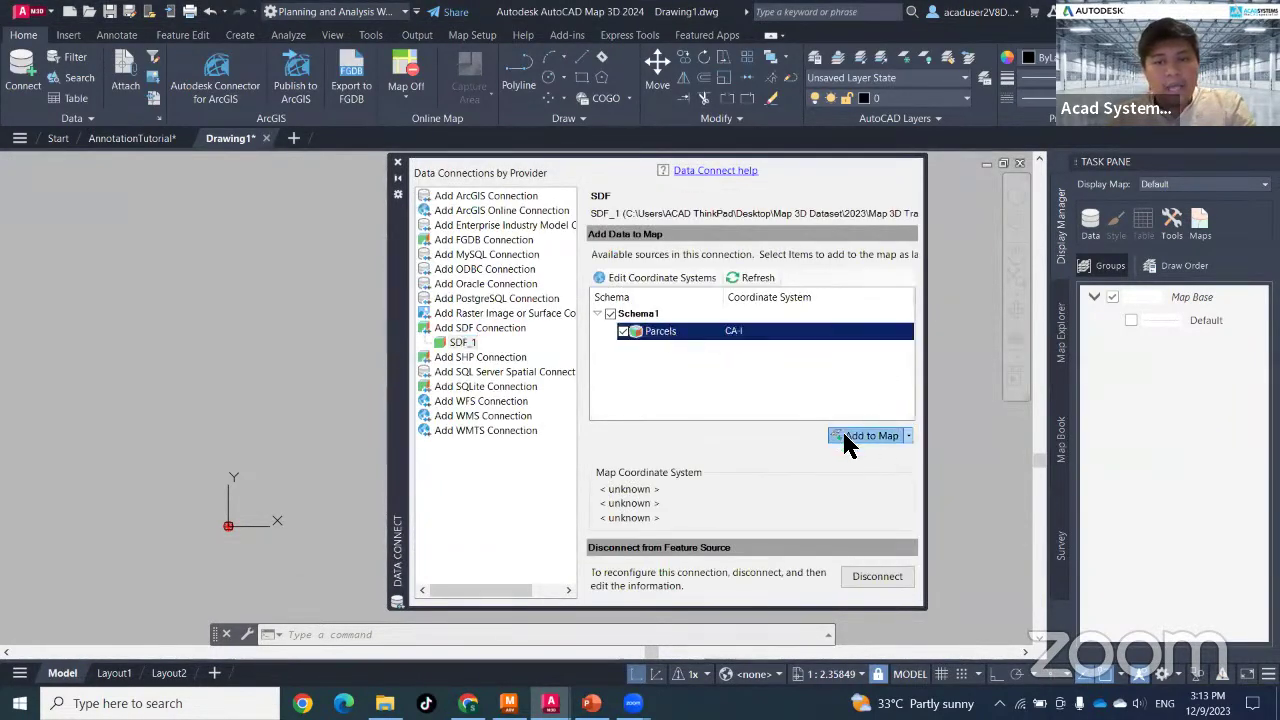
- Create a second SDF connection to E-ZONE.SDF and add the E_zone layer to the map
{"action": "left_click", "coordinate": [476, 328]}
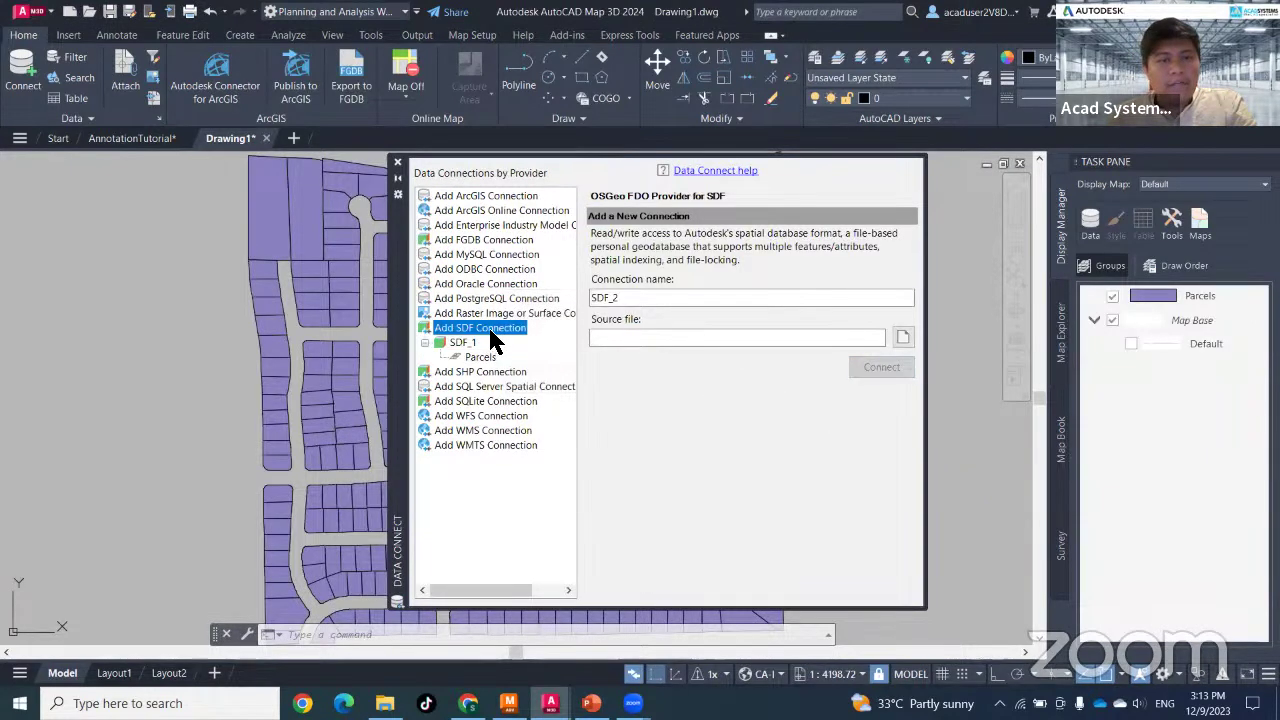
{"action": "left_click", "coordinate": [903, 337]}
{"action": "left_click", "coordinate": [627, 298]}
{"action": "left_click", "coordinate": [908, 528]}
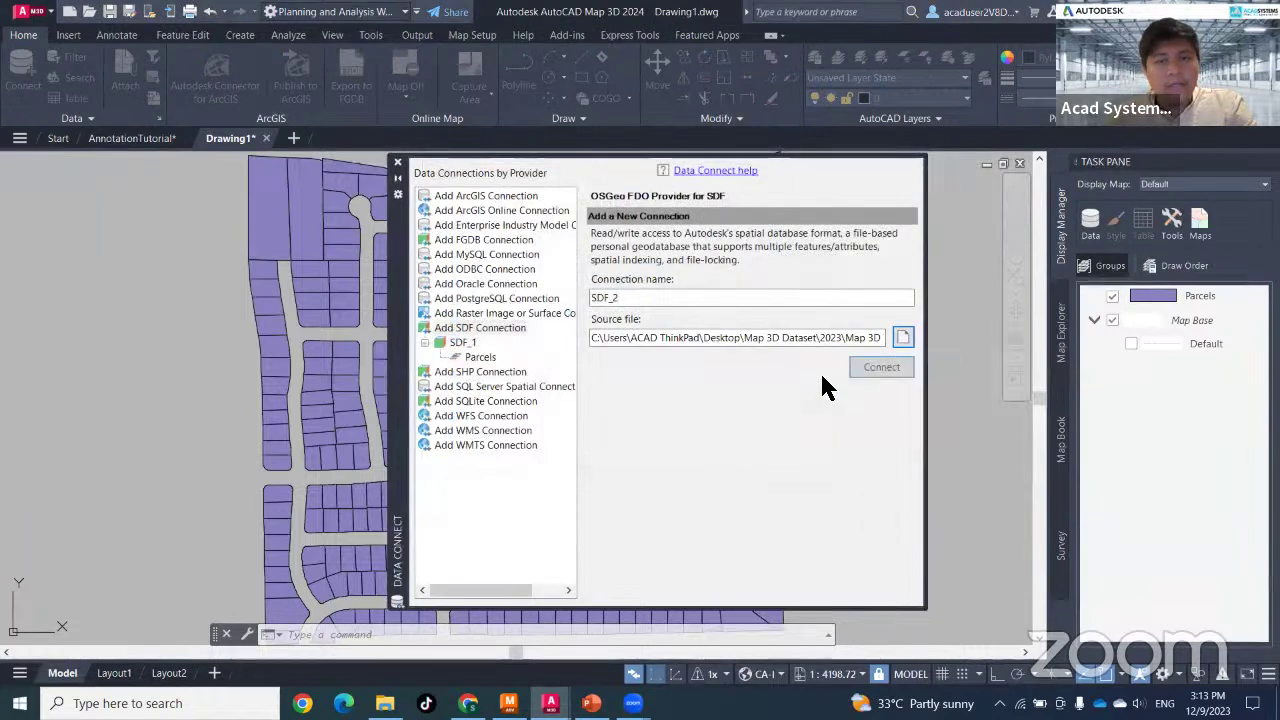
{"action": "left_click", "coordinate": [885, 367]}
{"action": "left_click", "coordinate": [698, 338]}
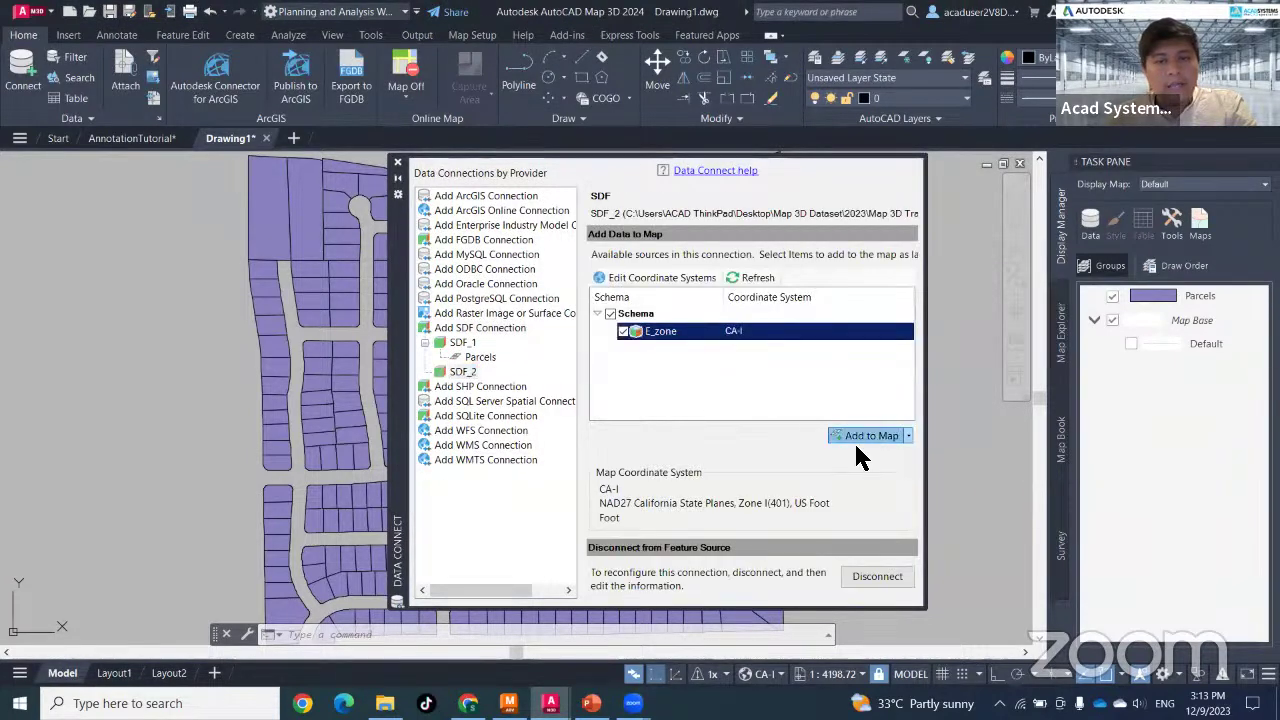
{"action": "left_click", "coordinate": [858, 437]}
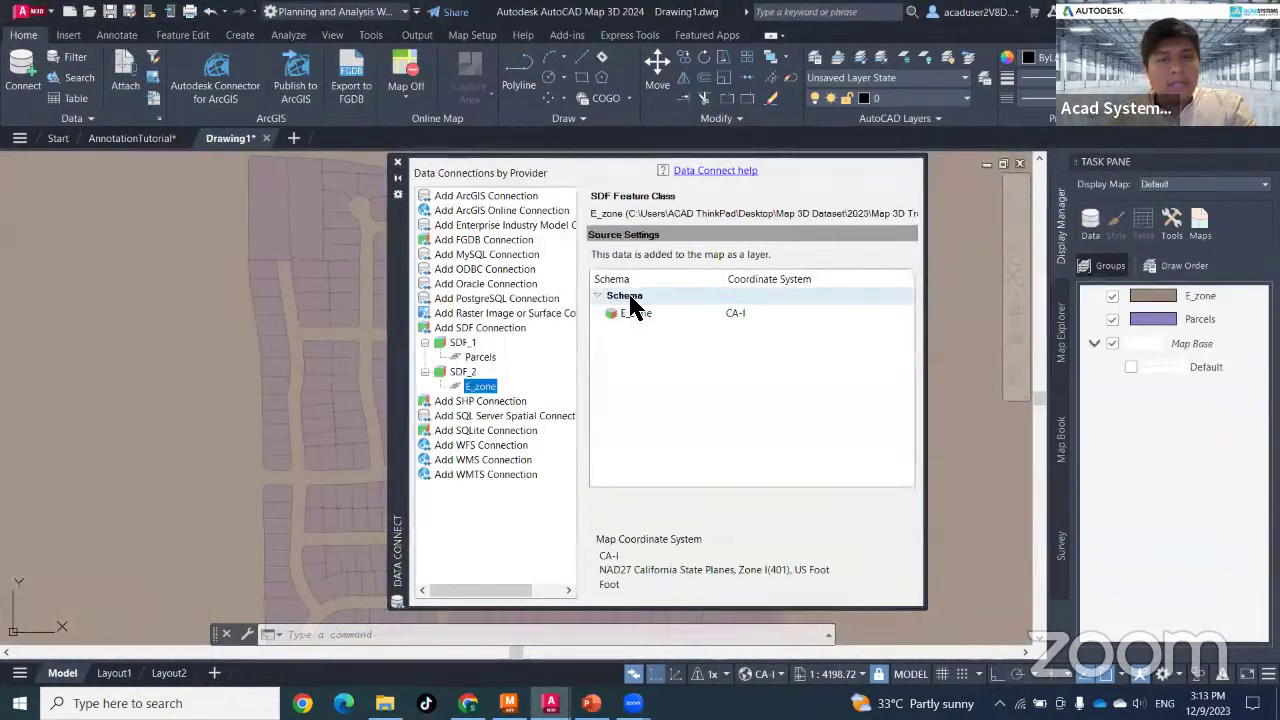
- Create a third SDF connection to FLOODZONE.SDF and add the floodzone layer to the map
{"action": "left_click", "coordinate": [482, 329]}
{"action": "left_click", "coordinate": [903, 337]}
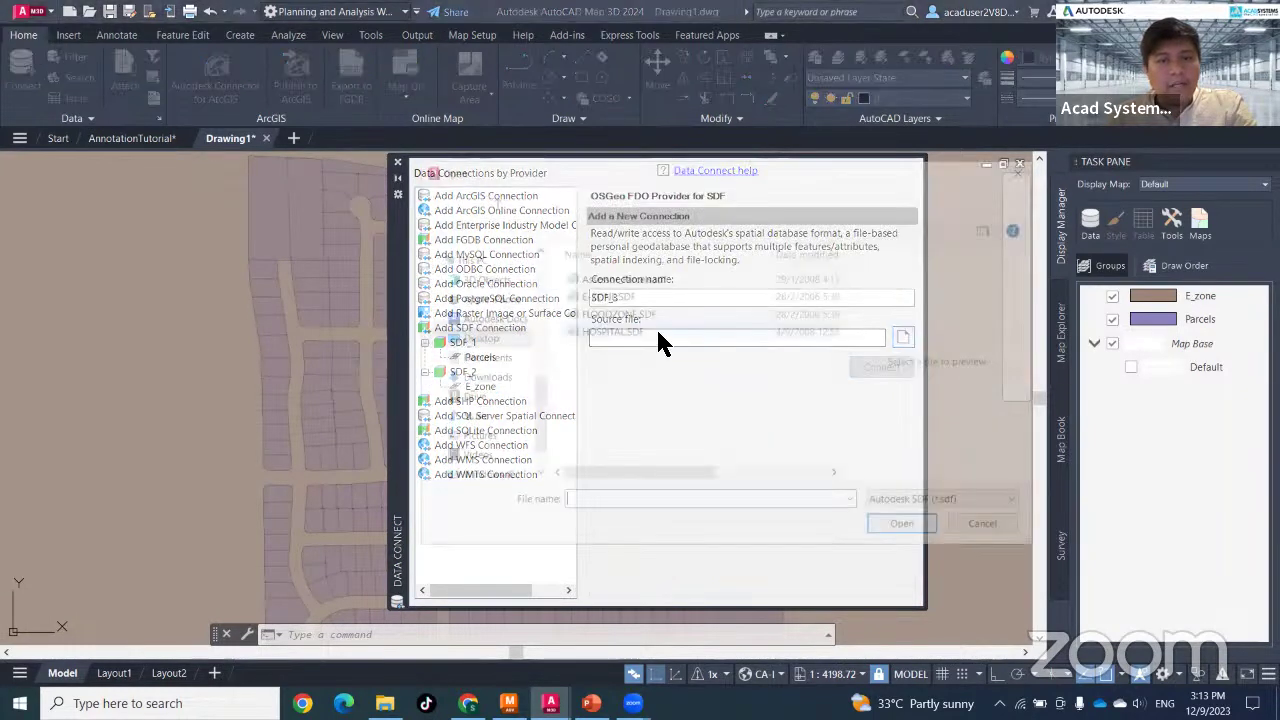
{"action": "left_click", "coordinate": [615, 313]}
{"action": "left_click", "coordinate": [888, 528]}
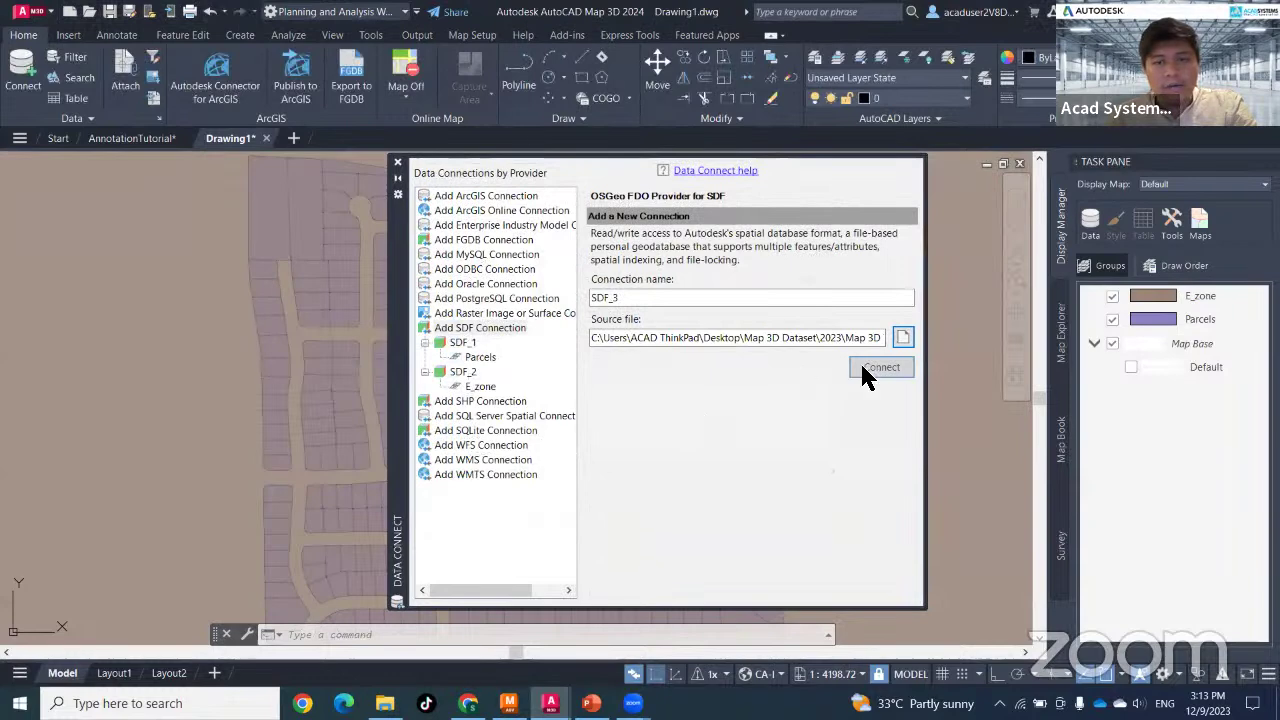
{"action": "left_click", "coordinate": [855, 362]}
{"action": "left_click", "coordinate": [688, 334]}
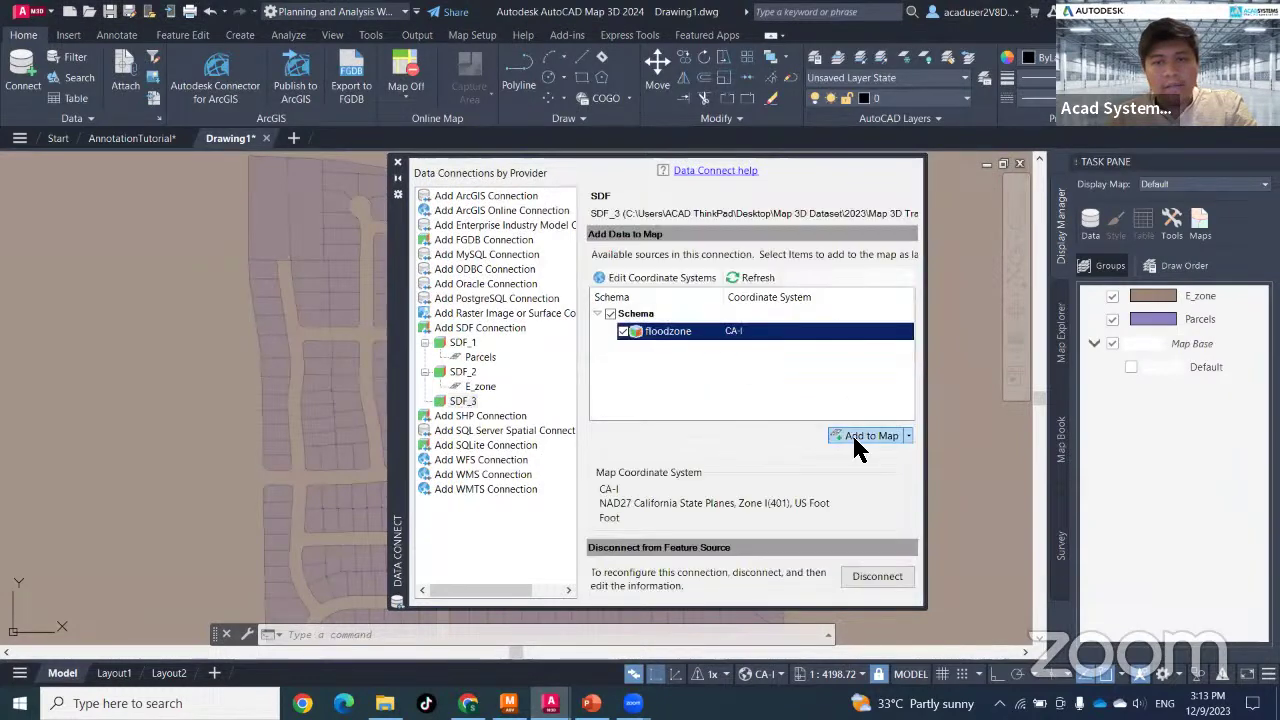
{"action": "left_click", "coordinate": [860, 440]}
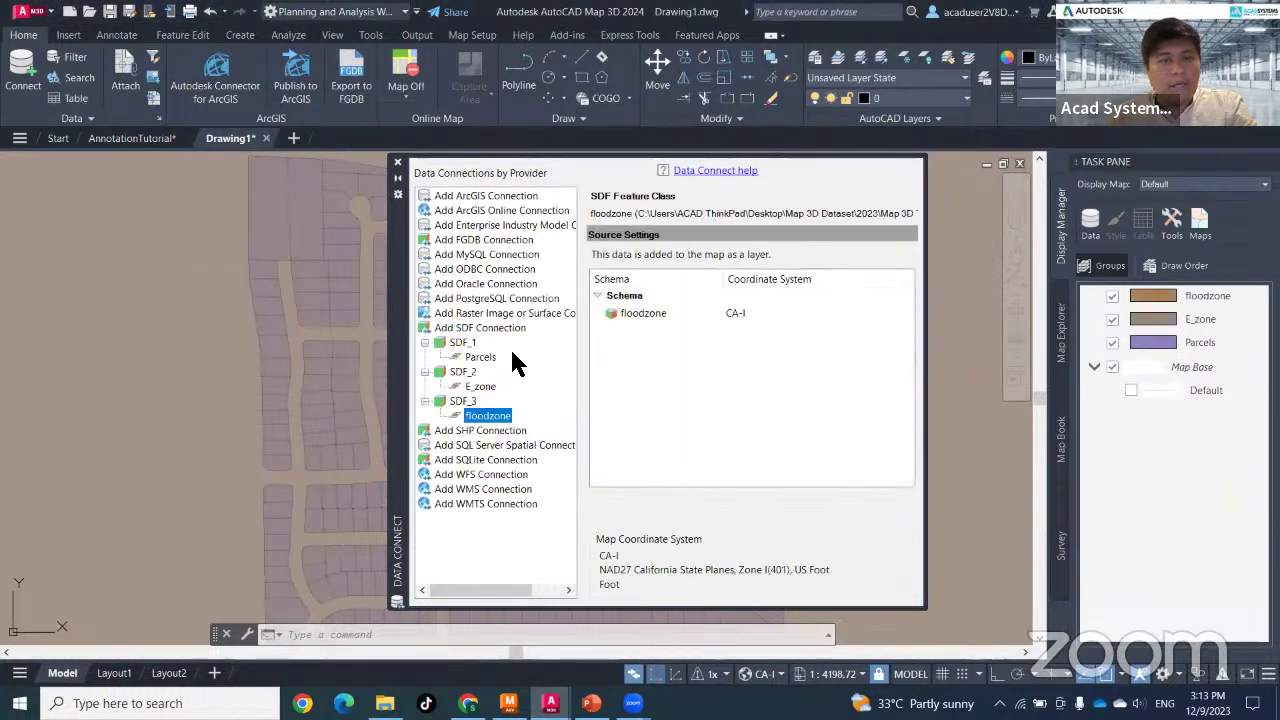
- Connect to HOSPITAL.SDF, add the Hospital layer to the map and close the data connection window
{"action": "left_click", "coordinate": [478, 329]}
{"action": "left_click", "coordinate": [903, 337]}
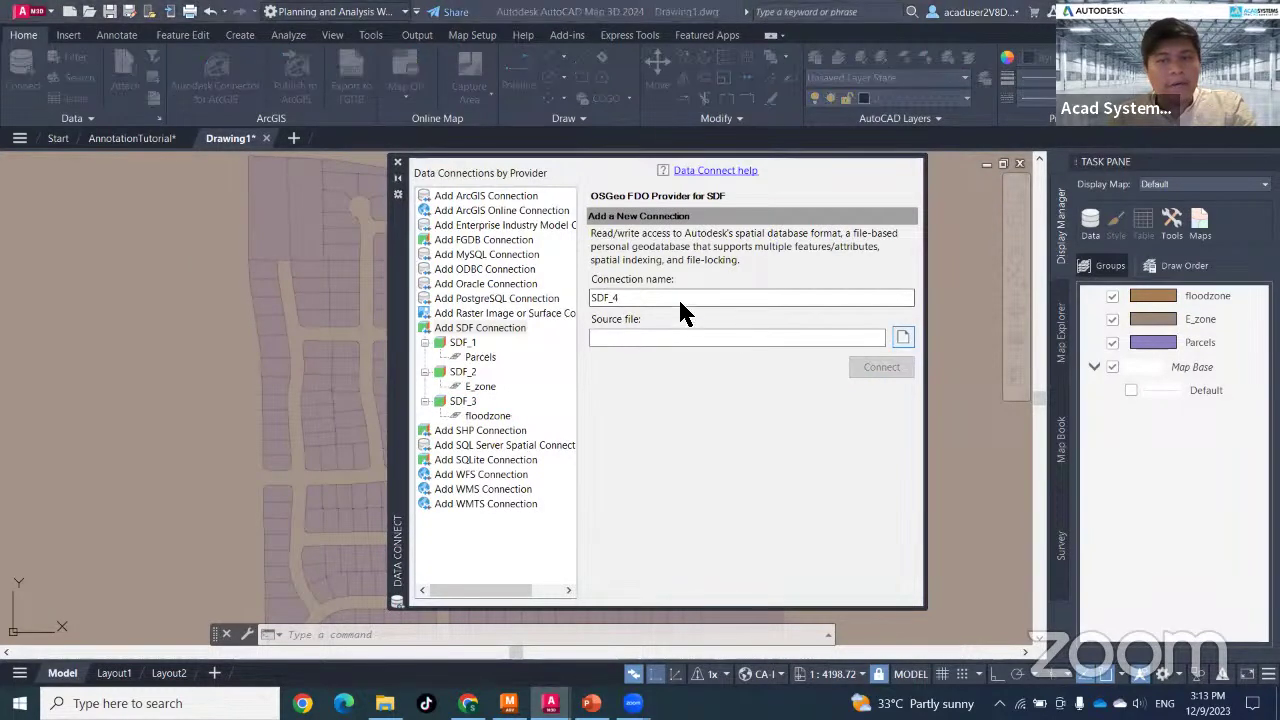
{"action": "left_click", "coordinate": [603, 331]}
{"action": "left_click", "coordinate": [922, 535]}
{"action": "left_click", "coordinate": [874, 449]}
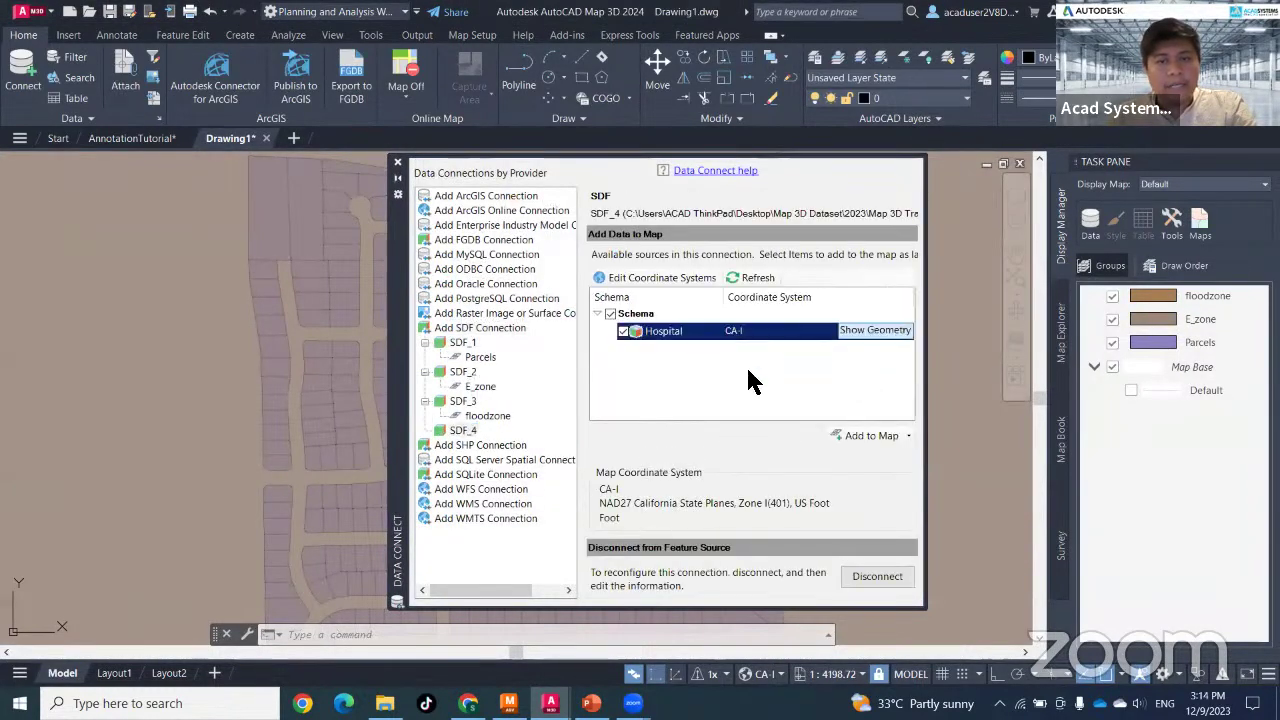
{"action": "left_click", "coordinate": [848, 435]}
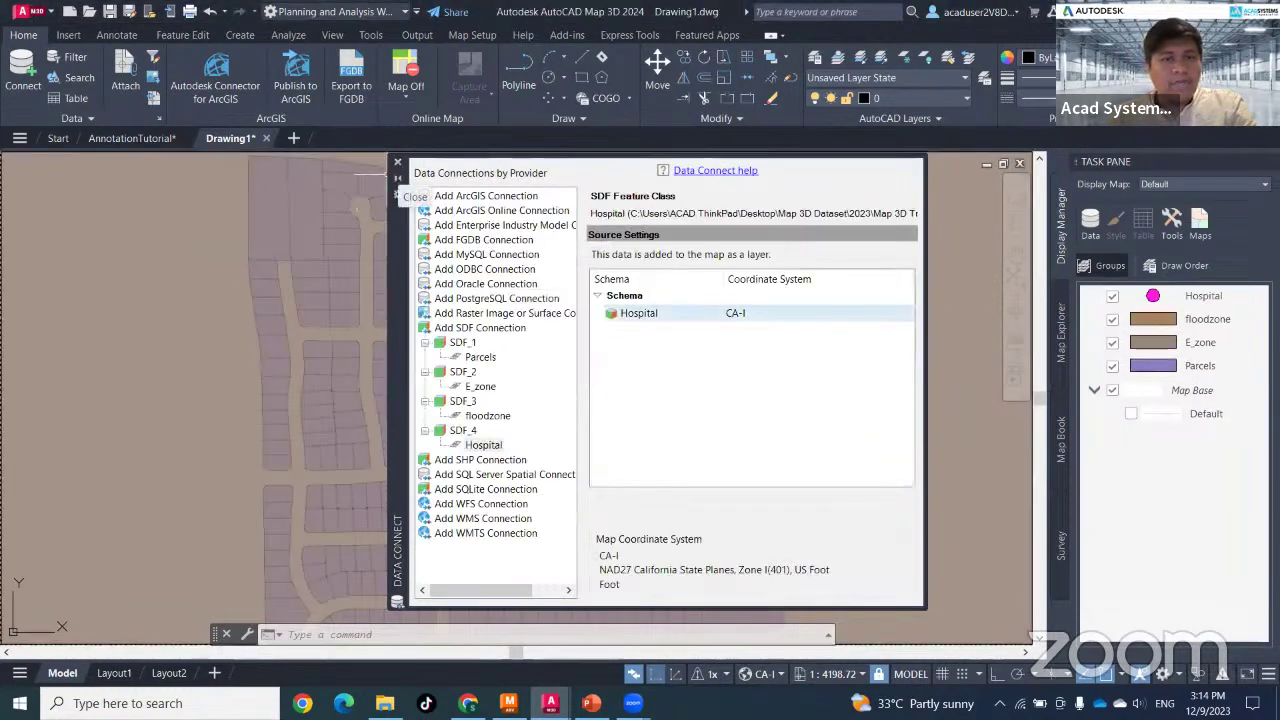
{"action": "left_click", "coordinate": [400, 170]}
- Examine how the Hospital, floodzone, E_zone and Parcels layers lie relative to each other on the map
{"action": "scroll", "coordinate": [555, 430], "scroll_direction": "down", "scroll_amount": 10}
{"action": "scroll", "coordinate": [561, 446], "scroll_direction": "down", "scroll_amount": 2}
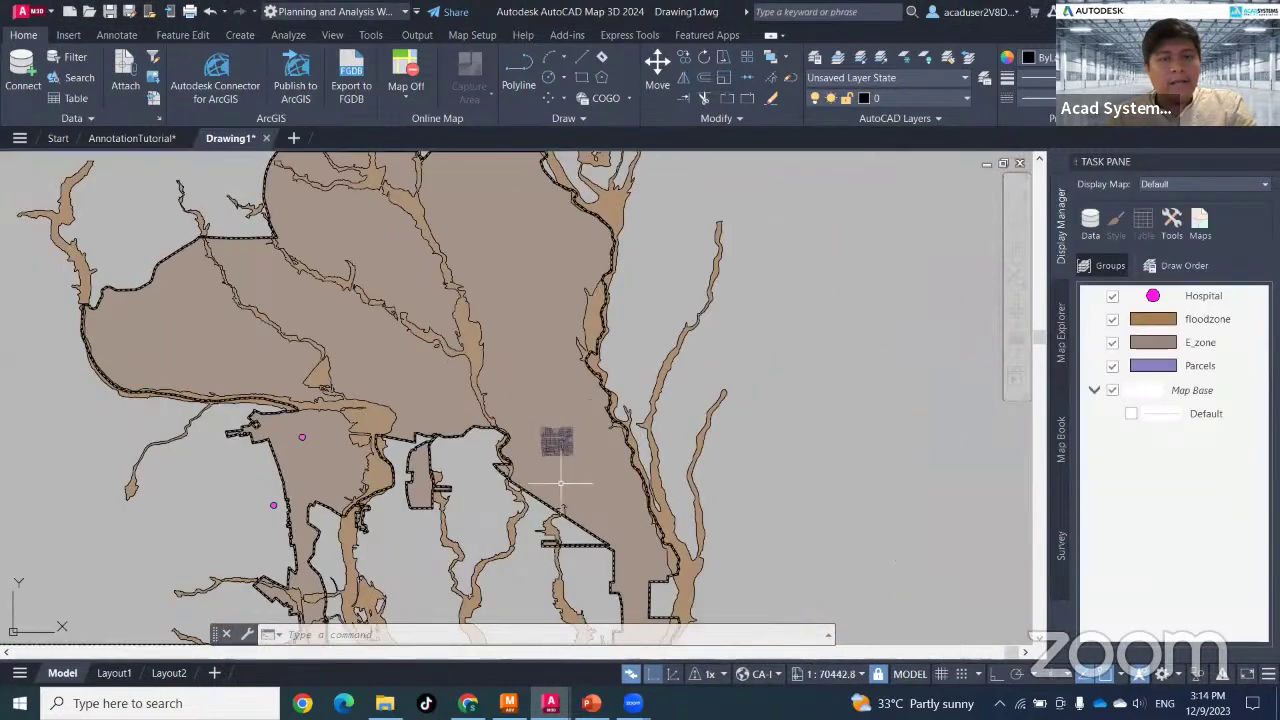
{"action": "middle_click_drag", "start_coordinate": [562, 483], "coordinate": [628, 432]}
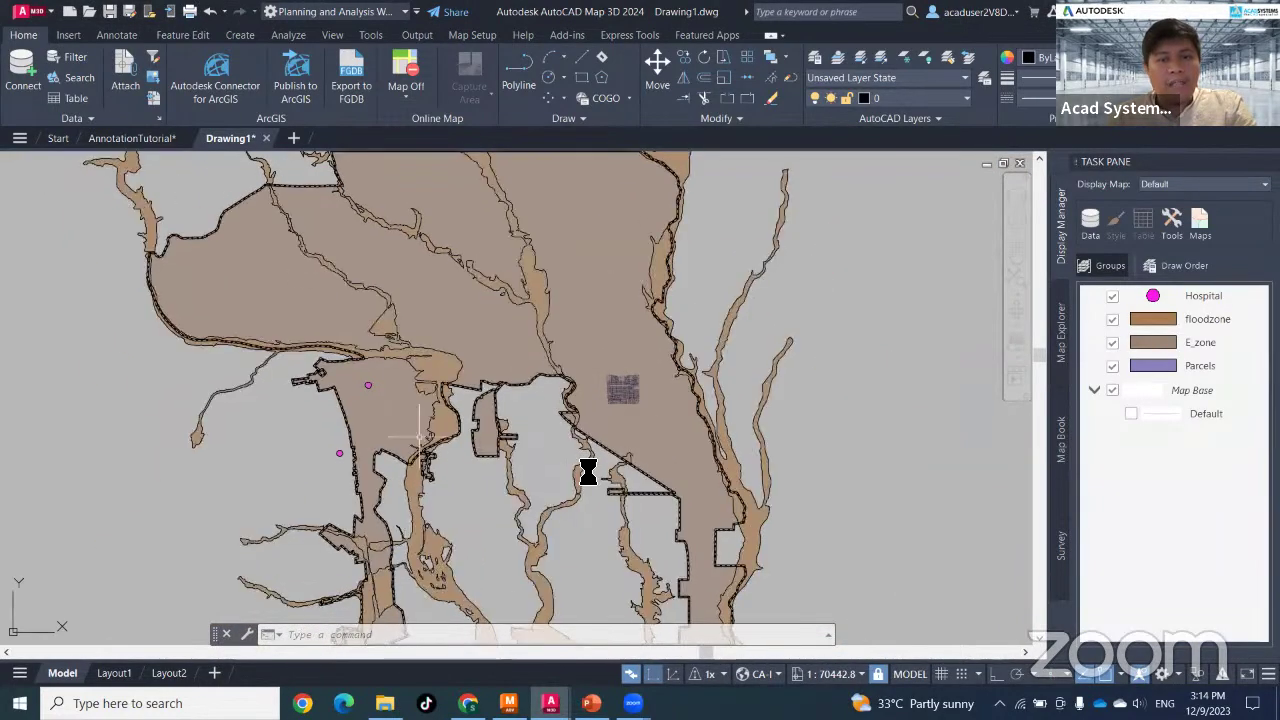
{"action": "middle_click_drag", "start_coordinate": [455, 460], "coordinate": [625, 448]}
{"action": "mouse_move", "coordinate": [1149, 302]}
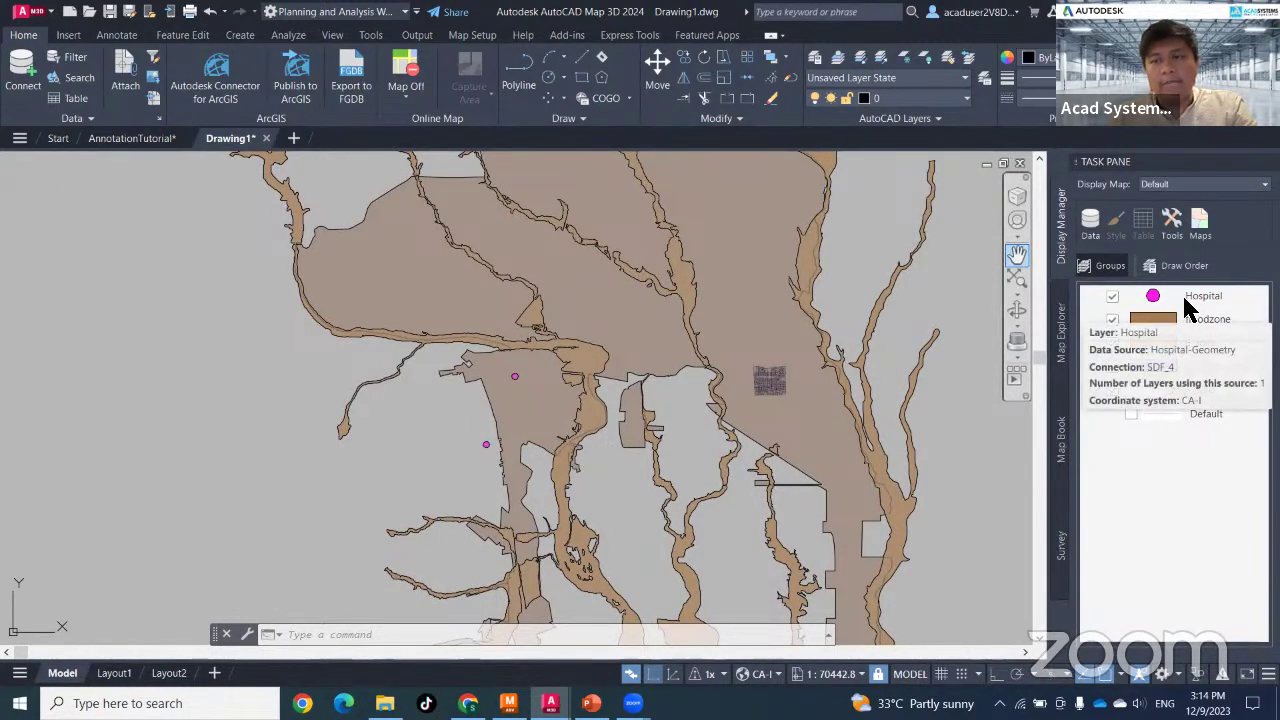
{"action": "scroll", "coordinate": [490, 418], "scroll_direction": "up", "scroll_amount": 4}
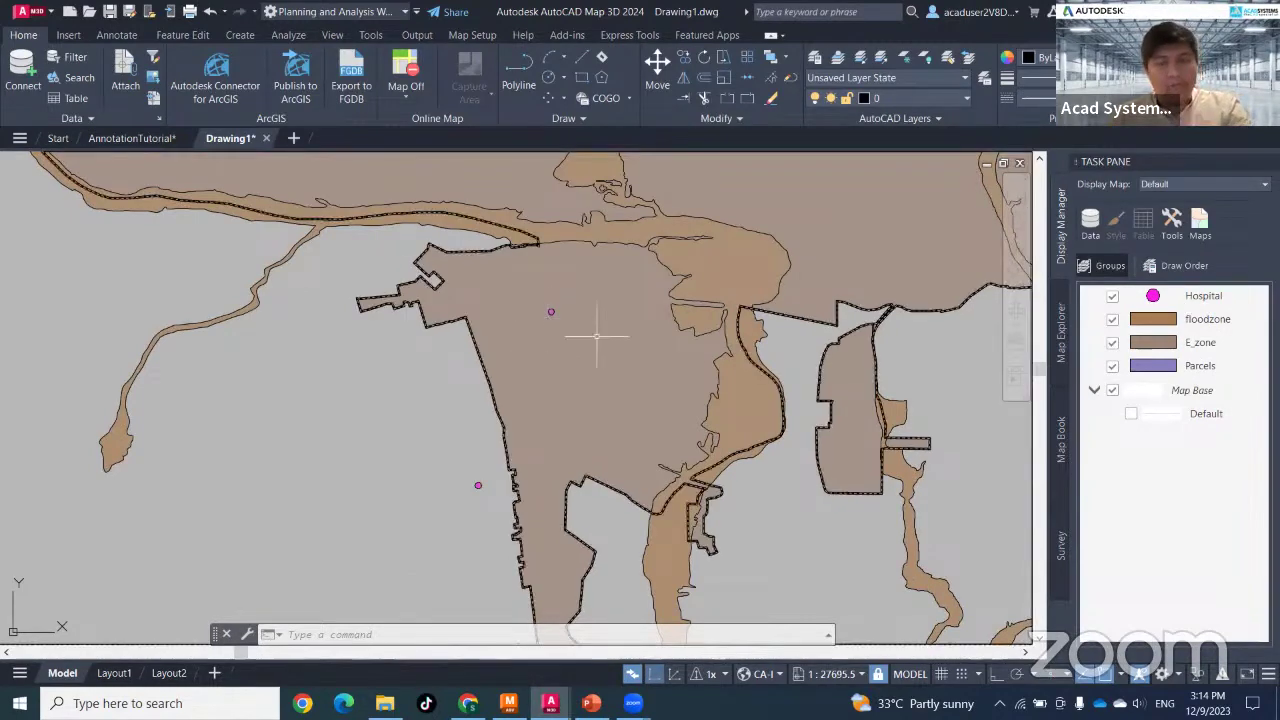
{"action": "middle_click_drag", "start_coordinate": [850, 498], "coordinate": [596, 518]}
{"action": "middle_click_drag", "start_coordinate": [893, 429], "coordinate": [822, 431]}
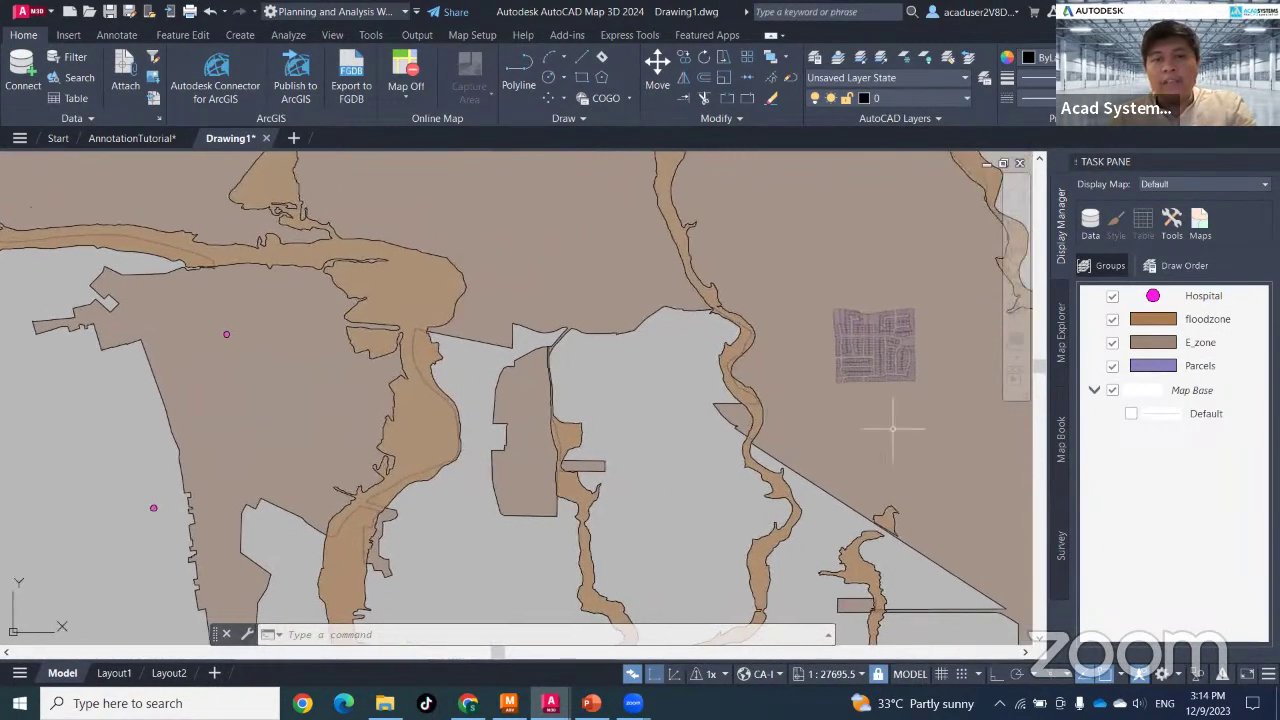
{"action": "mouse_move", "coordinate": [1200, 317]}
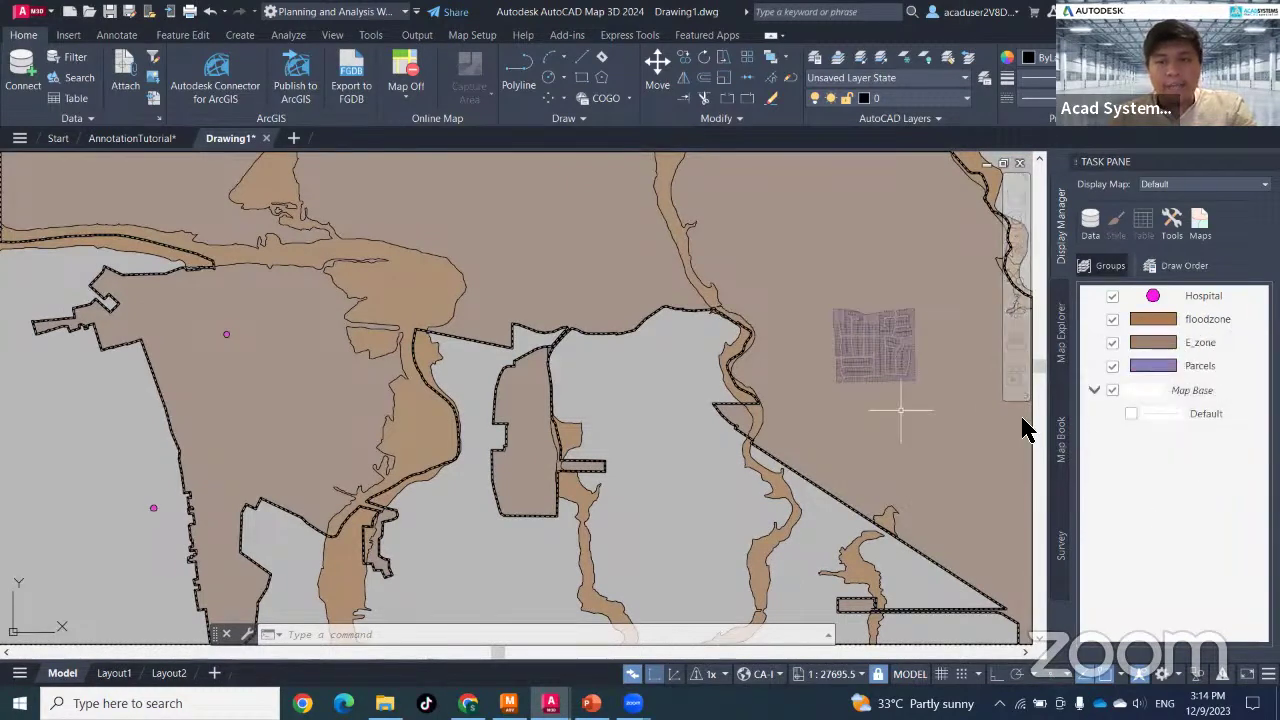
{"action": "scroll", "coordinate": [880, 345], "scroll_direction": "up", "scroll_amount": 5}
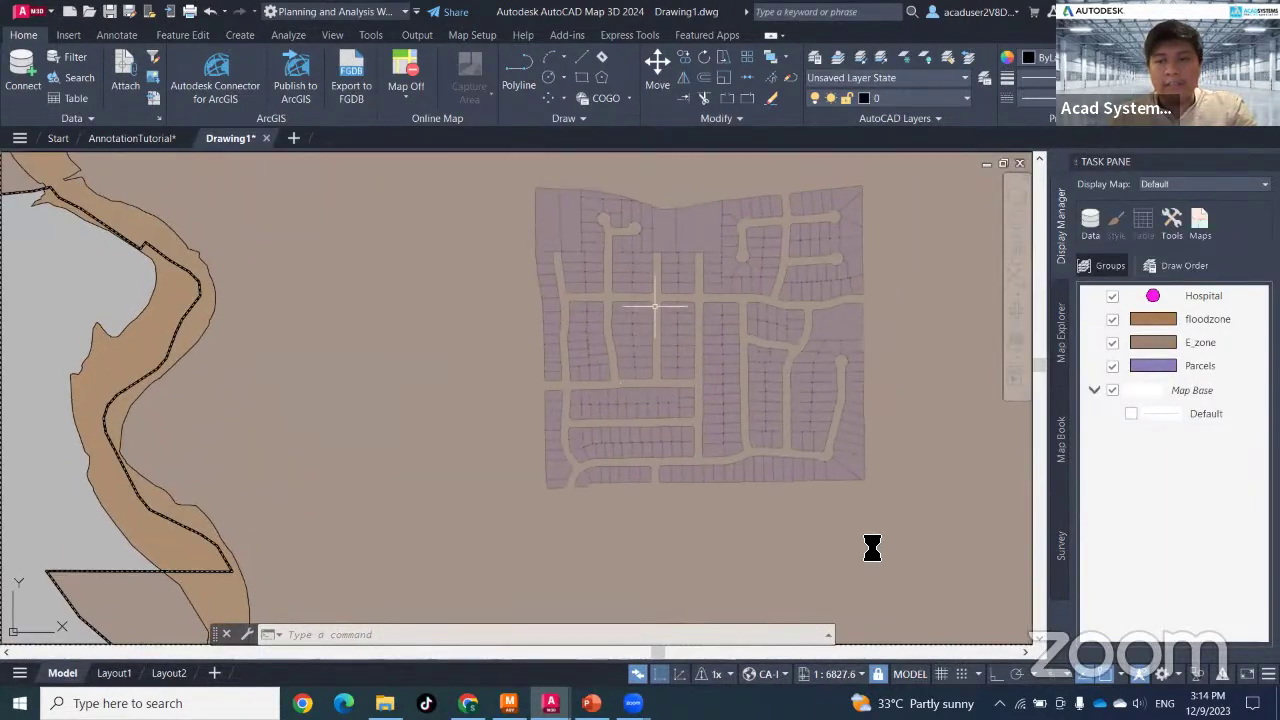
- Move the Parcels layer above floodzone and E_zone in the display order, directly below Hospital
{"action": "key", "text": "Escape"}
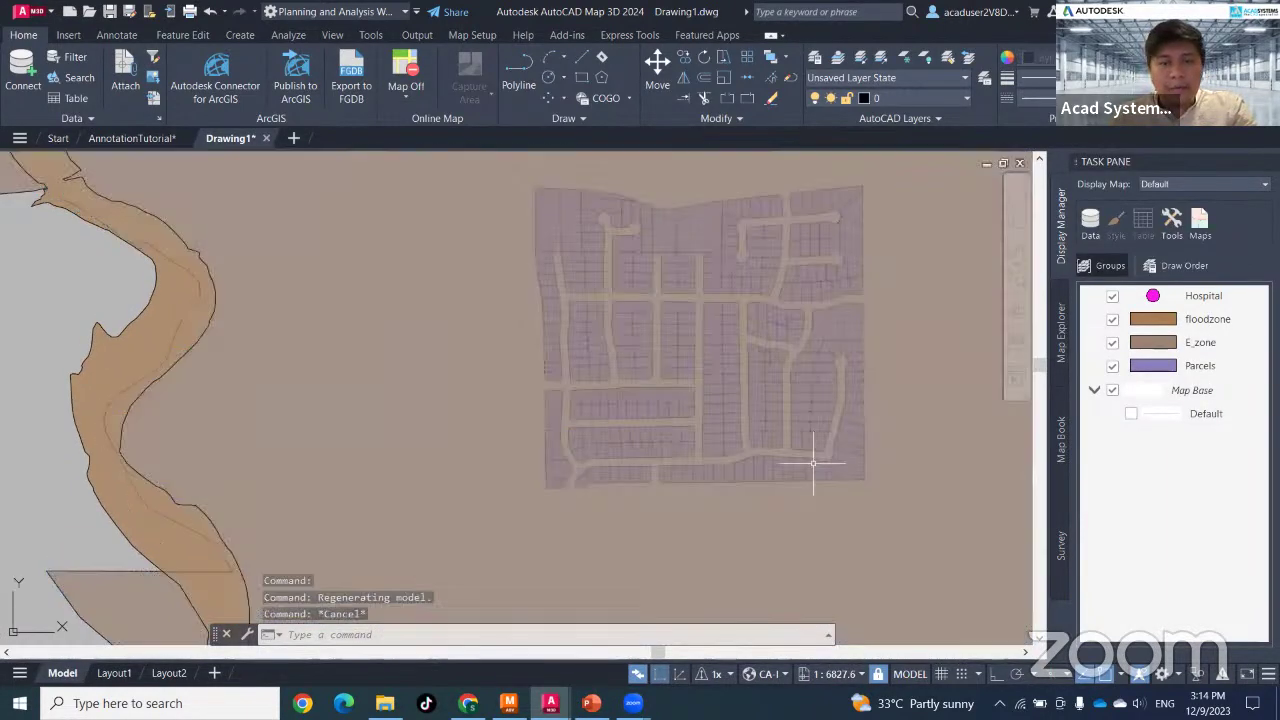
{"action": "key", "text": "Escape"}
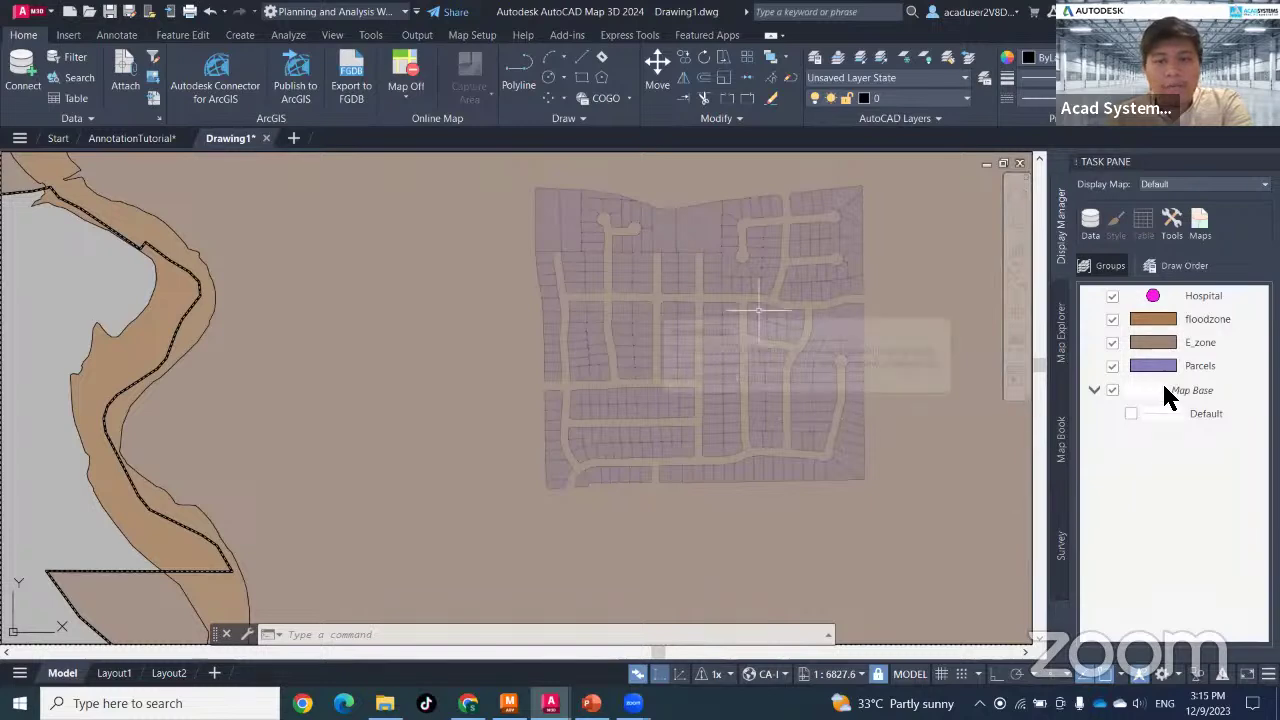
{"action": "left_click_drag", "start_coordinate": [1208, 372], "coordinate": [1234, 319]}
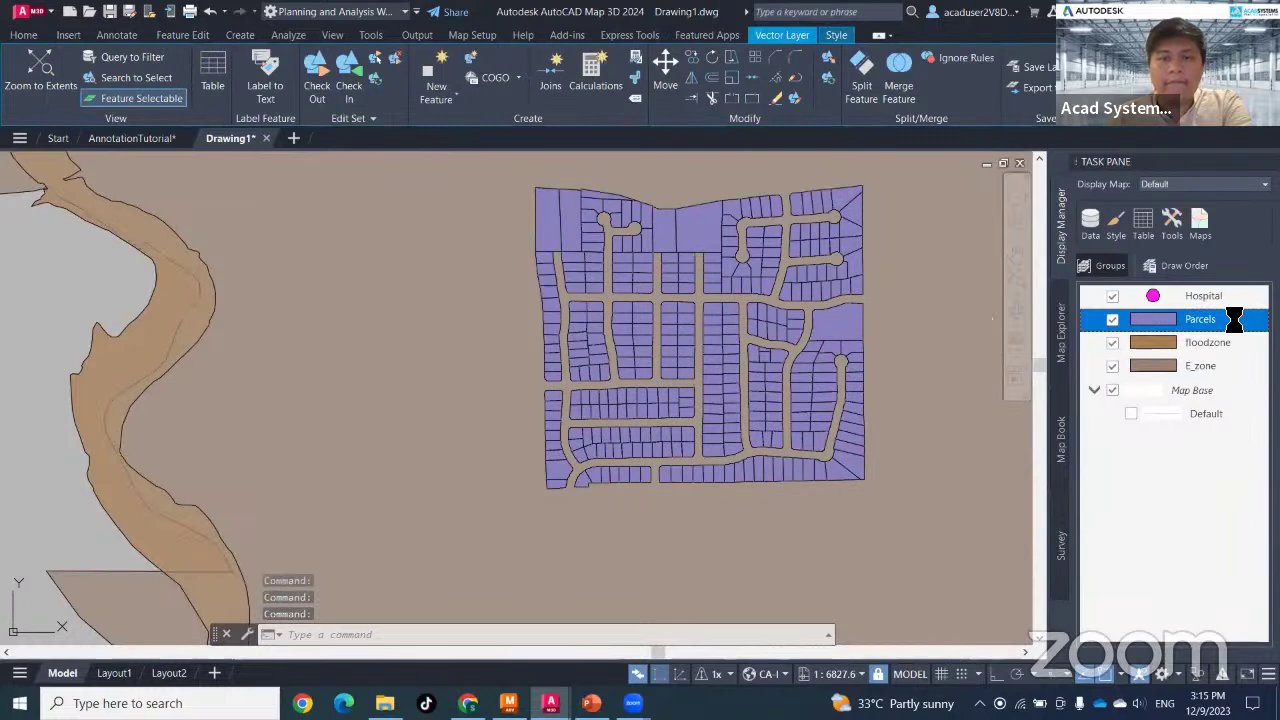
{"action": "left_click", "coordinate": [558, 232]}
{"action": "key", "text": "Escape"}
{"action": "left_click", "coordinate": [464, 336]}
{"action": "key", "text": "Escape"}
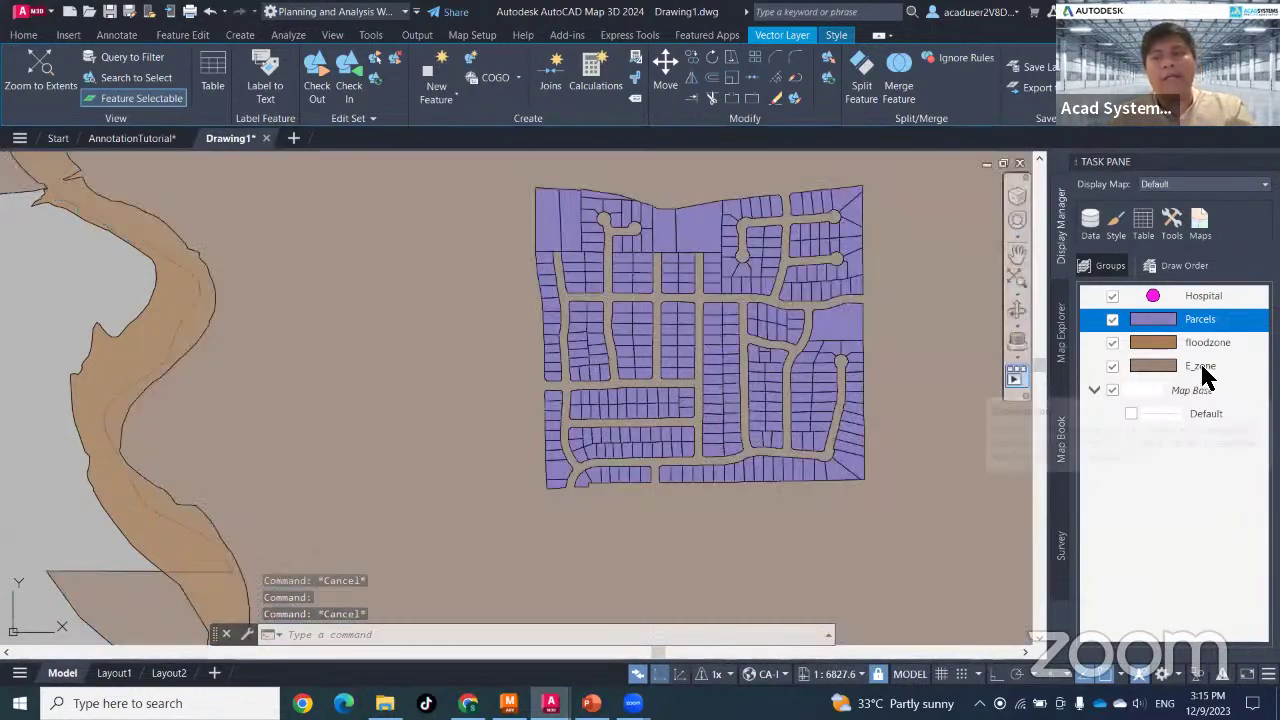
- Open the style settings of the Parcels layer and start a new theme for its polygons
{"action": "scroll", "coordinate": [832, 497], "scroll_direction": "down", "scroll_amount": 5}
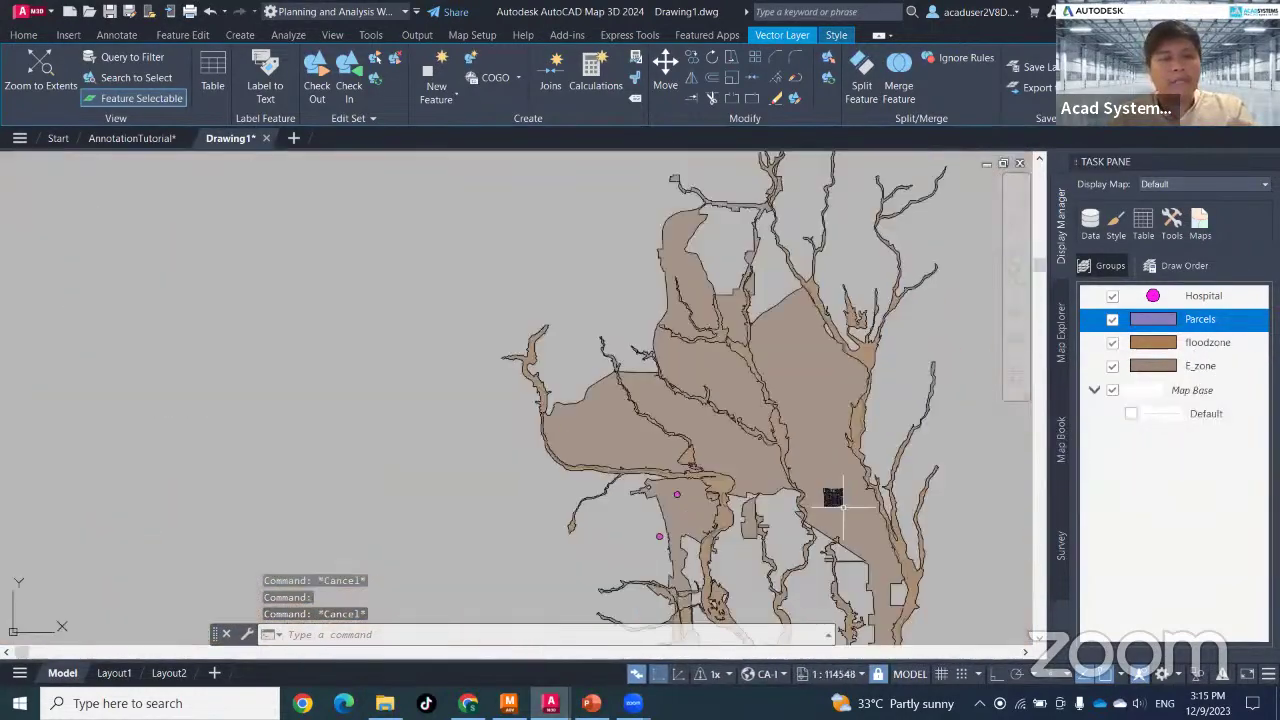
{"action": "scroll", "coordinate": [832, 500], "scroll_direction": "up", "scroll_amount": 3}
{"action": "scroll", "coordinate": [832, 497], "scroll_direction": "up", "scroll_amount": 4}
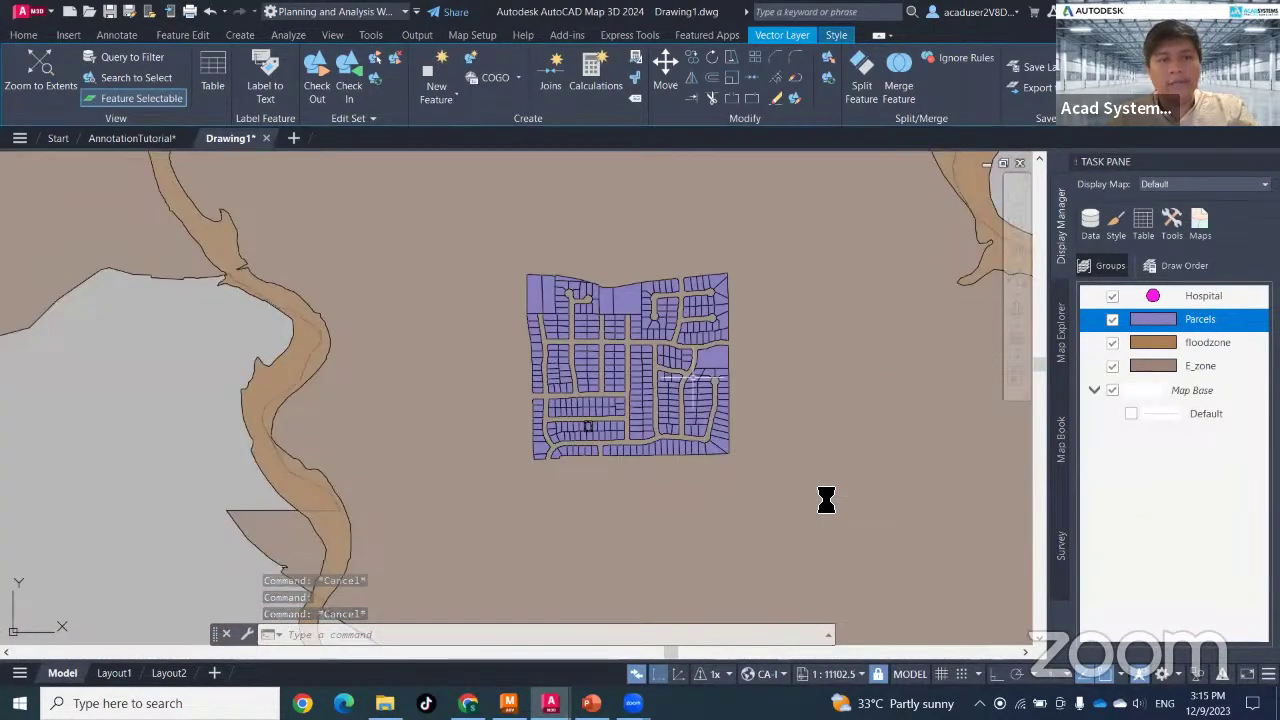
{"action": "scroll", "coordinate": [718, 430], "scroll_direction": "up", "scroll_amount": 4}
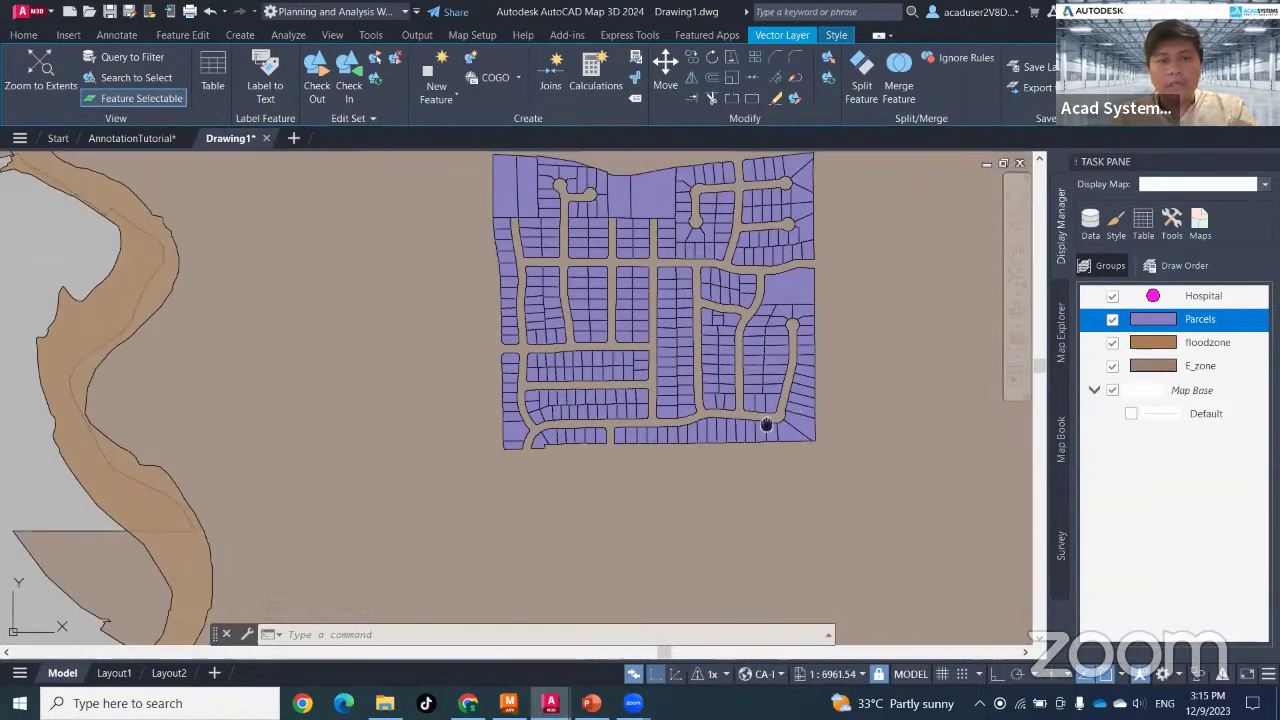
{"action": "scroll", "coordinate": [720, 456], "scroll_direction": "down", "scroll_amount": 2}
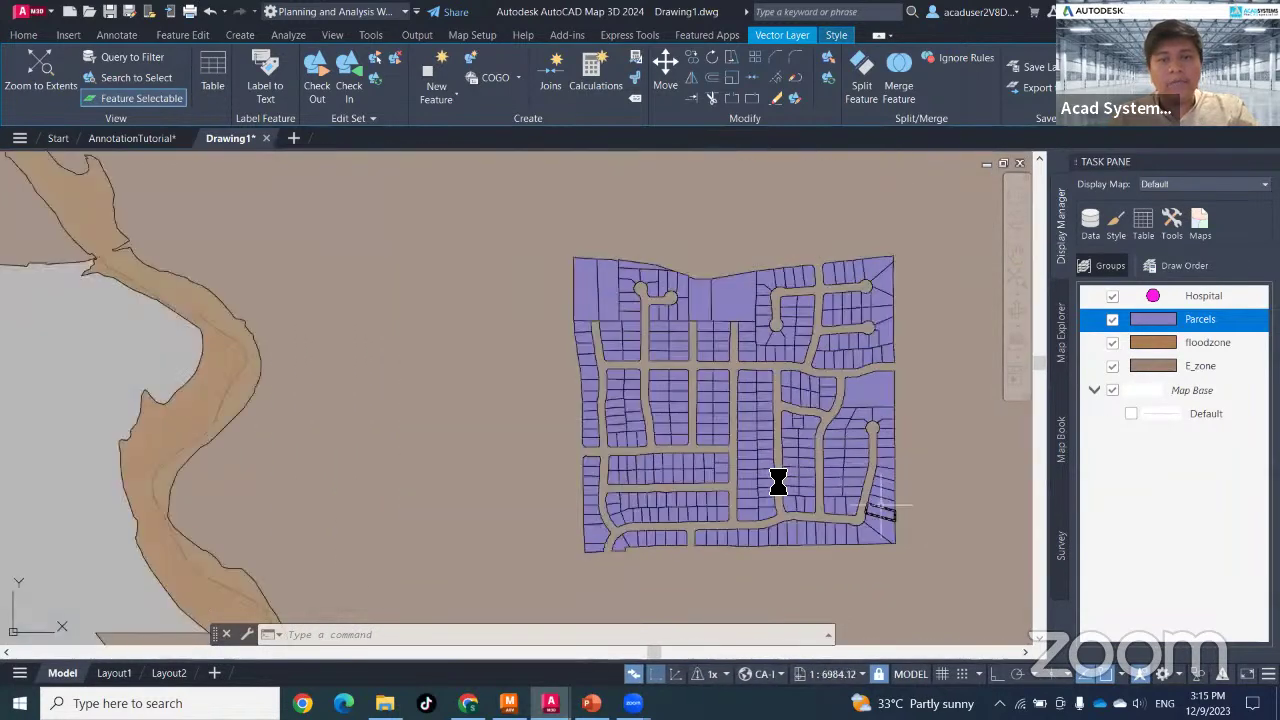
{"action": "right_click", "coordinate": [1201, 330]}
{"action": "left_click", "coordinate": [1155, 285]}
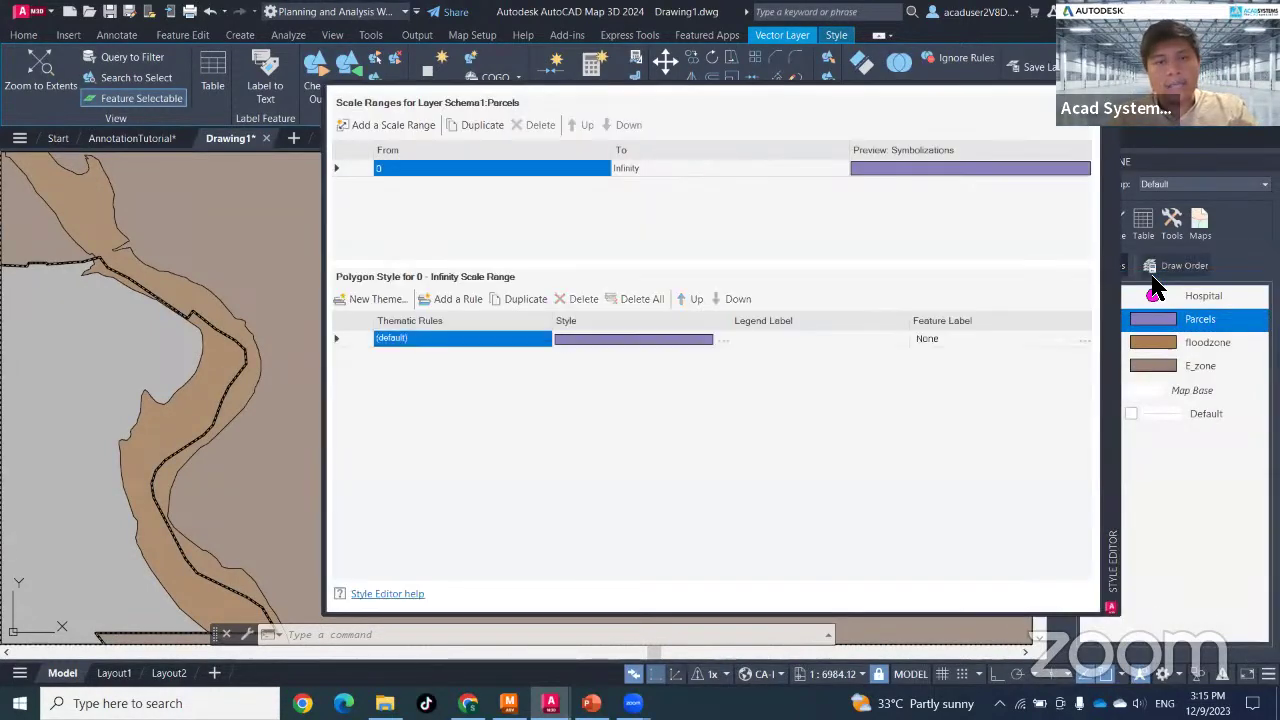
{"action": "left_click", "coordinate": [386, 302]}
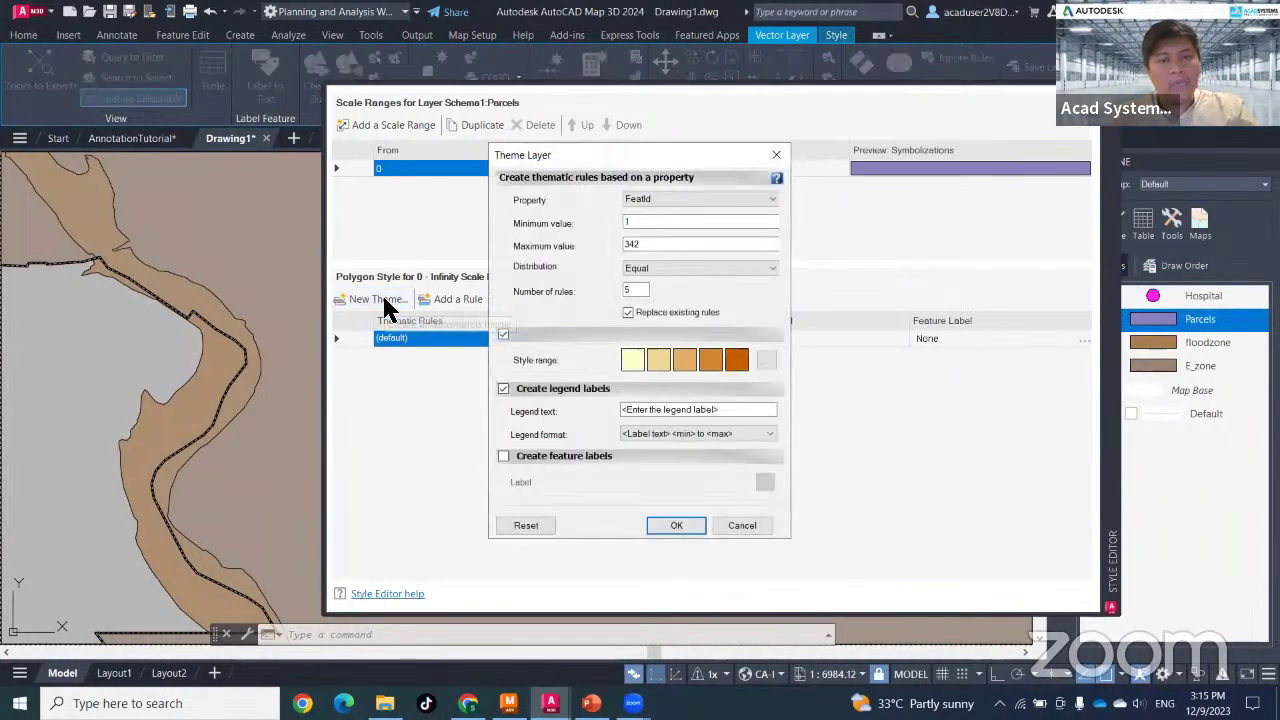
- Set the theme's fill colour ramp to run from light gray to dark gray
{"action": "left_click", "coordinate": [766, 364]}
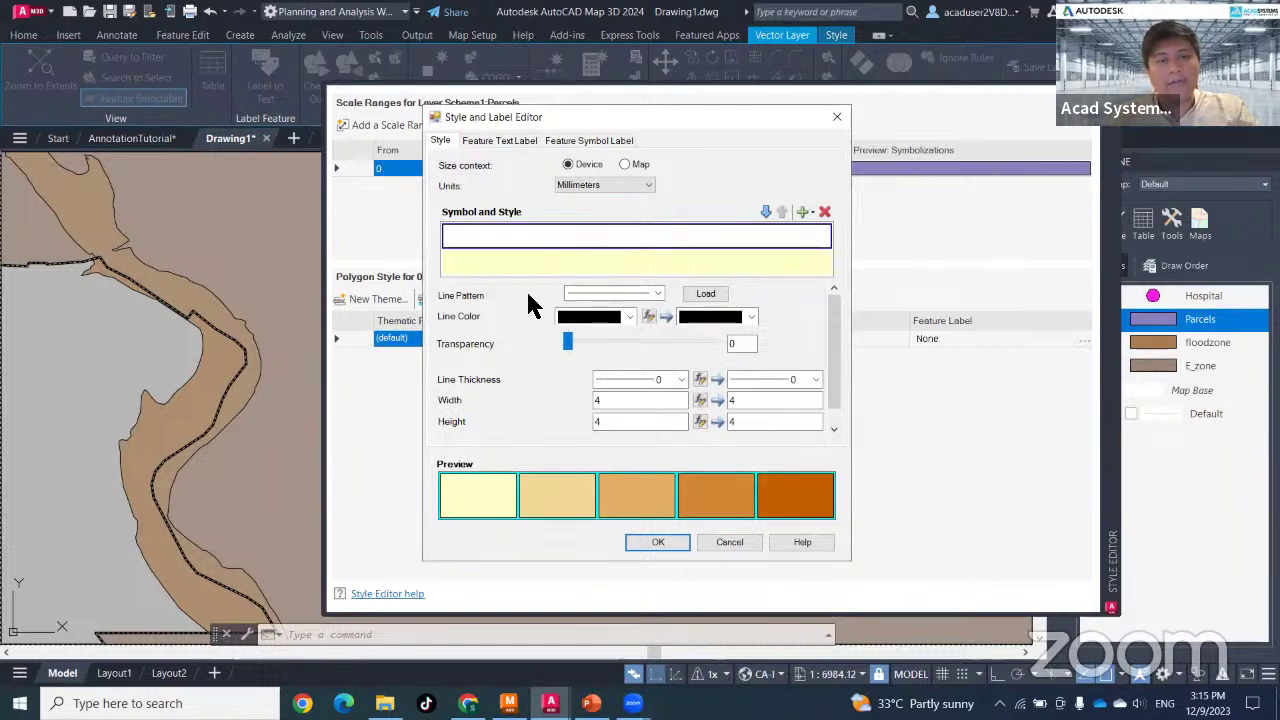
{"action": "key", "text": "Down"}
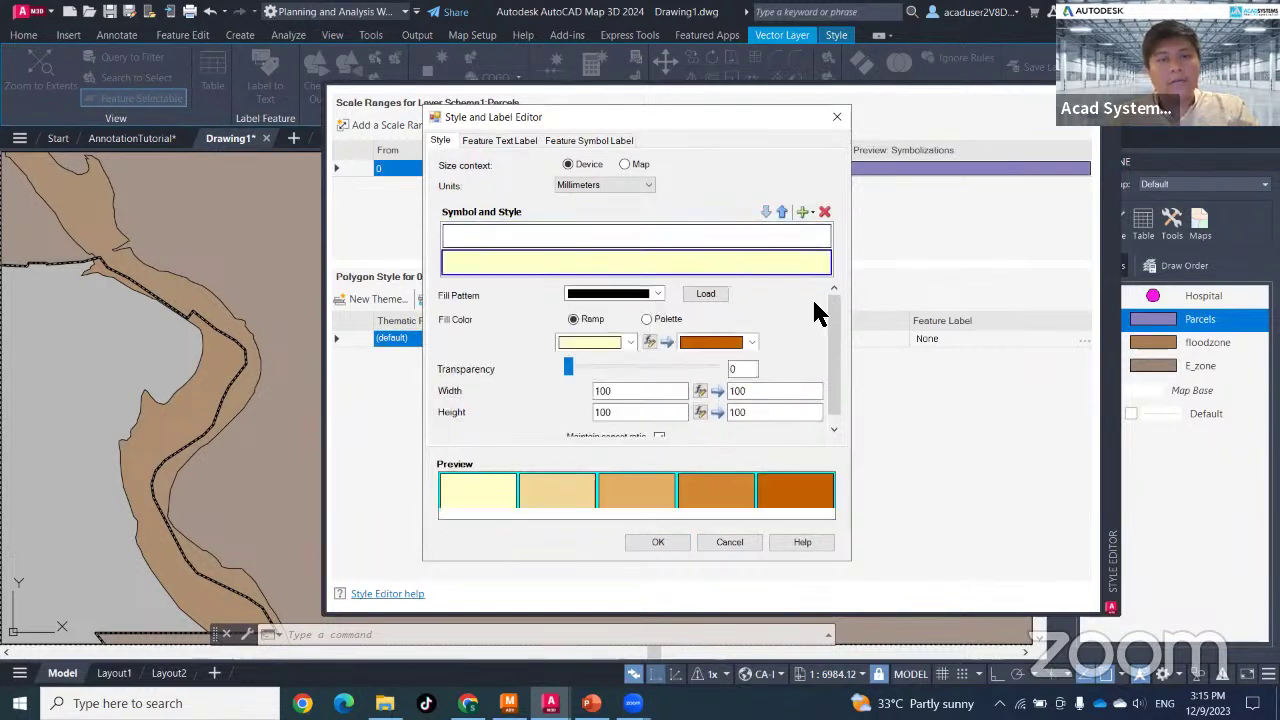
{"action": "left_click", "coordinate": [627, 342]}
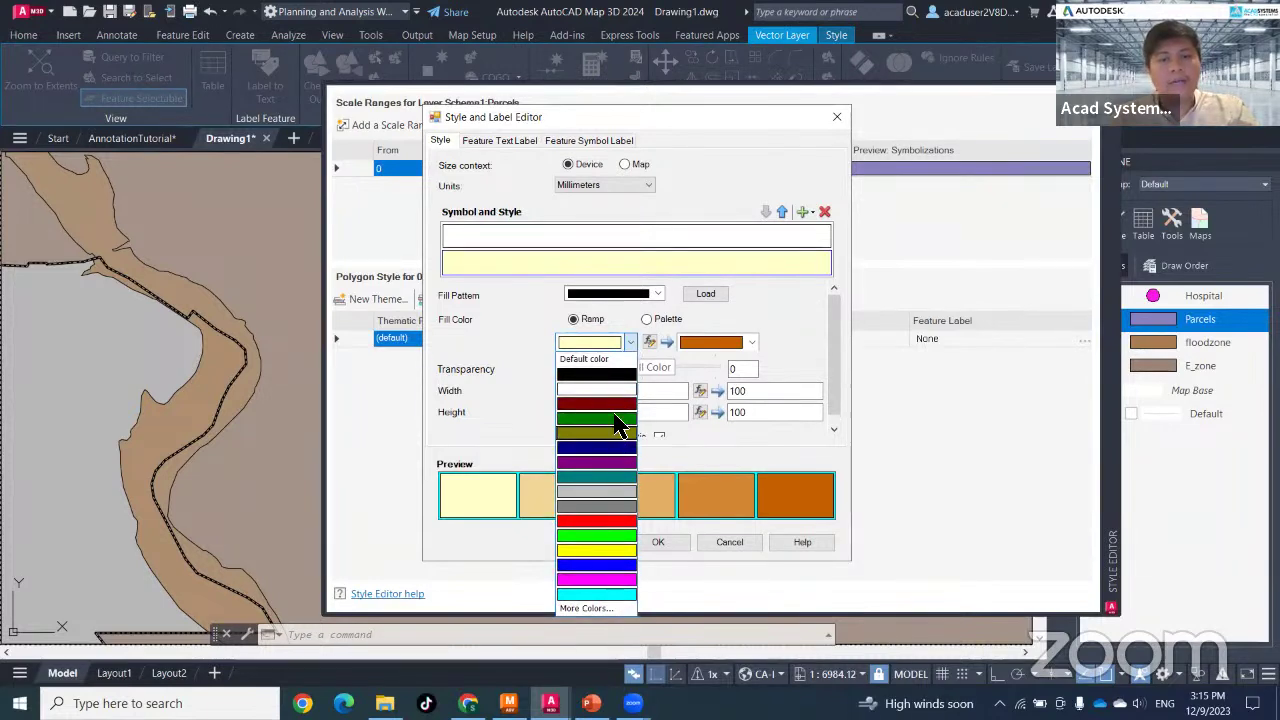
{"action": "left_click", "coordinate": [611, 492]}
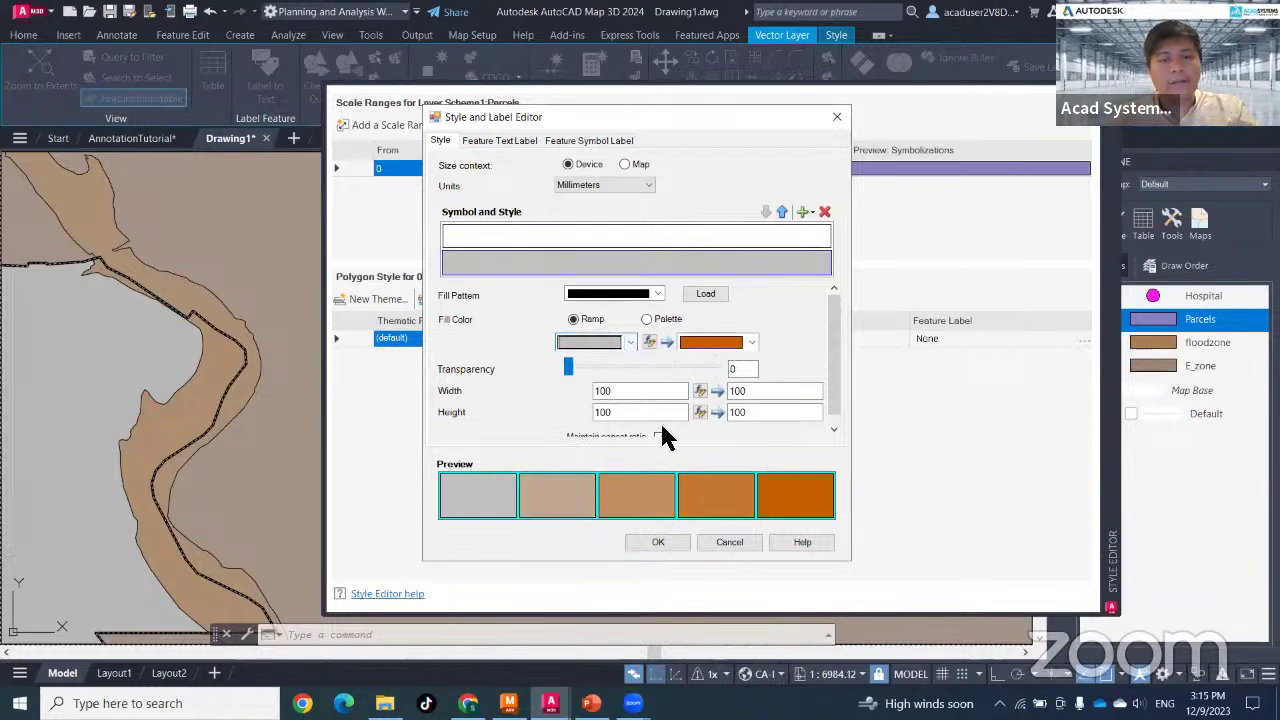
{"action": "left_click", "coordinate": [752, 342]}
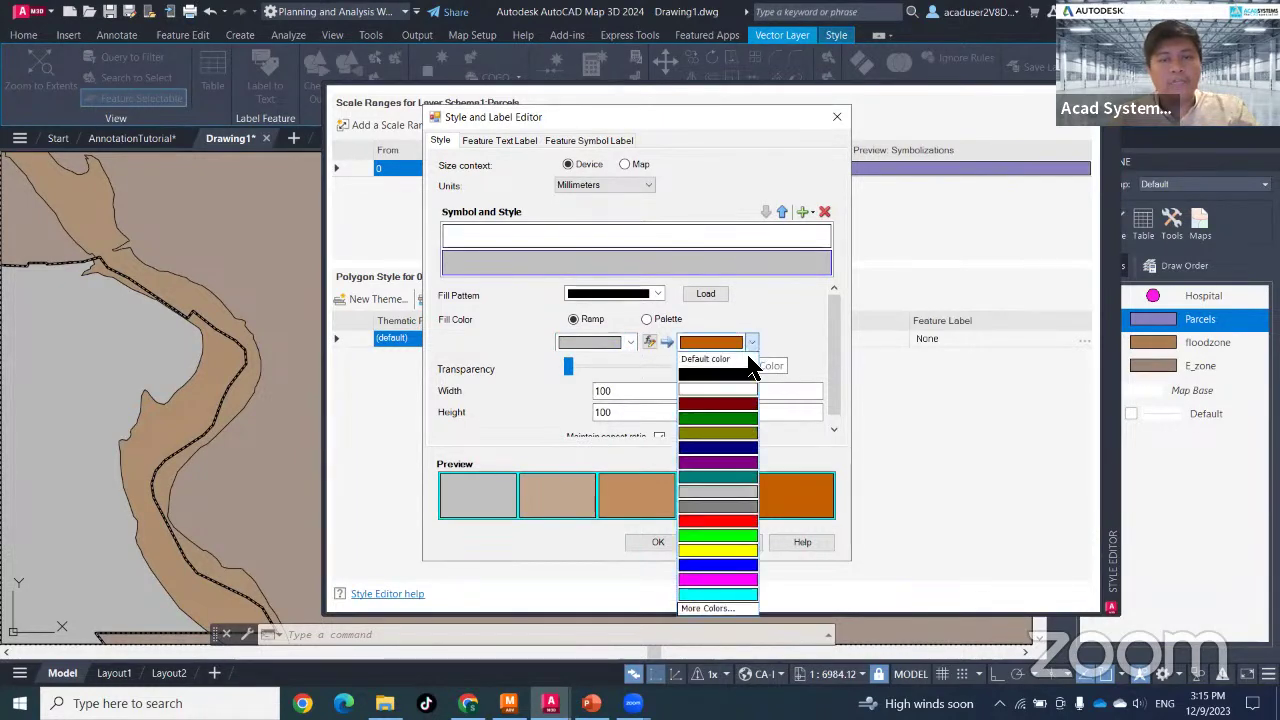
{"action": "left_click", "coordinate": [737, 506]}
{"action": "left_click", "coordinate": [752, 342]}
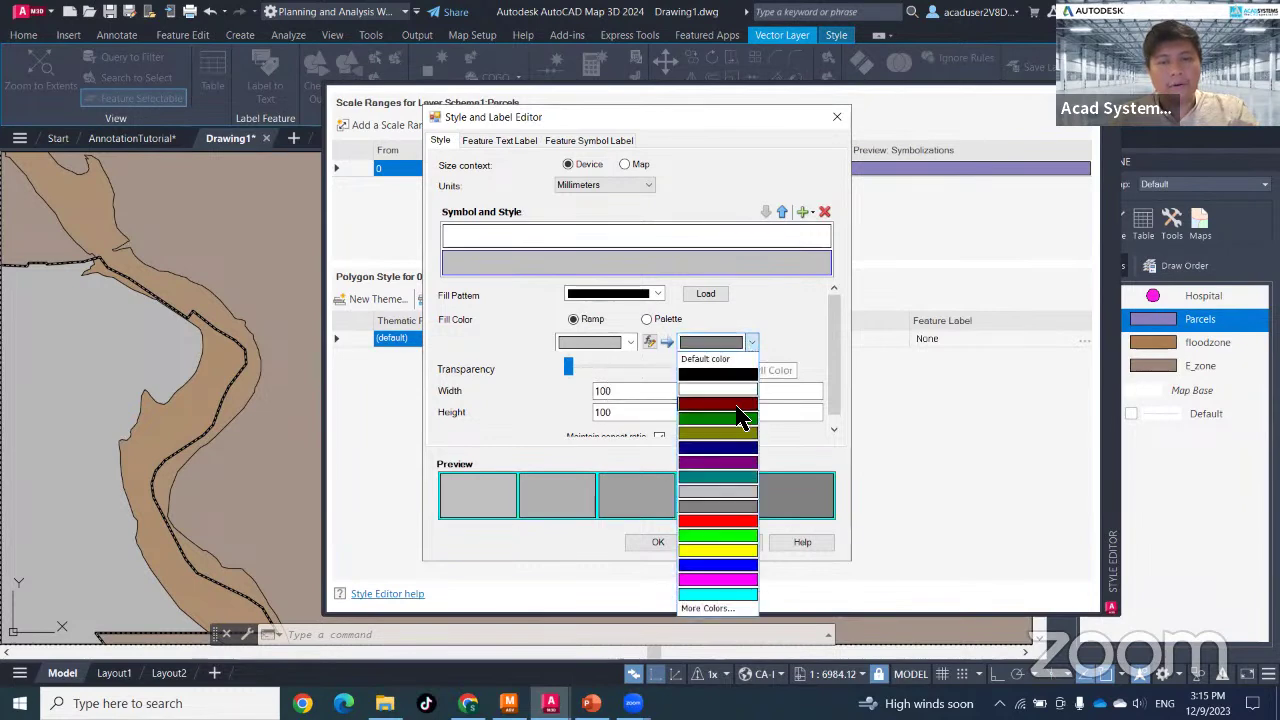
{"action": "left_click", "coordinate": [730, 507]}
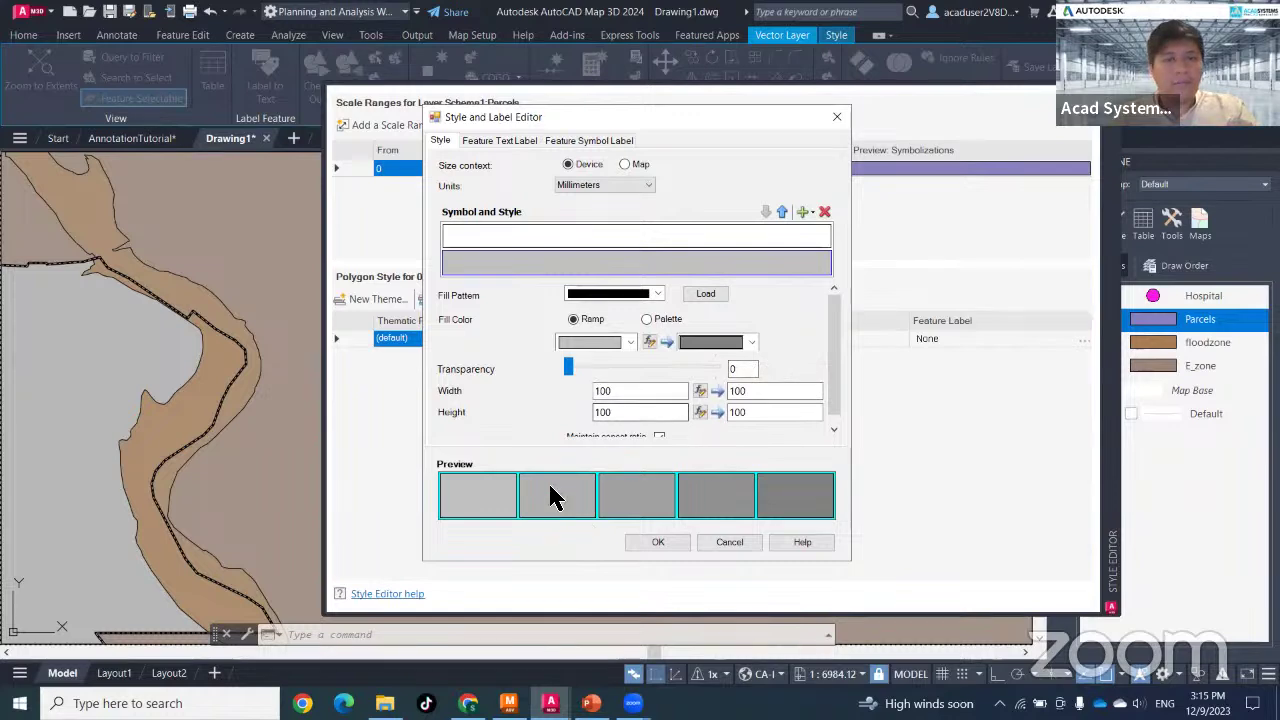
{"action": "left_click", "coordinate": [660, 542]}
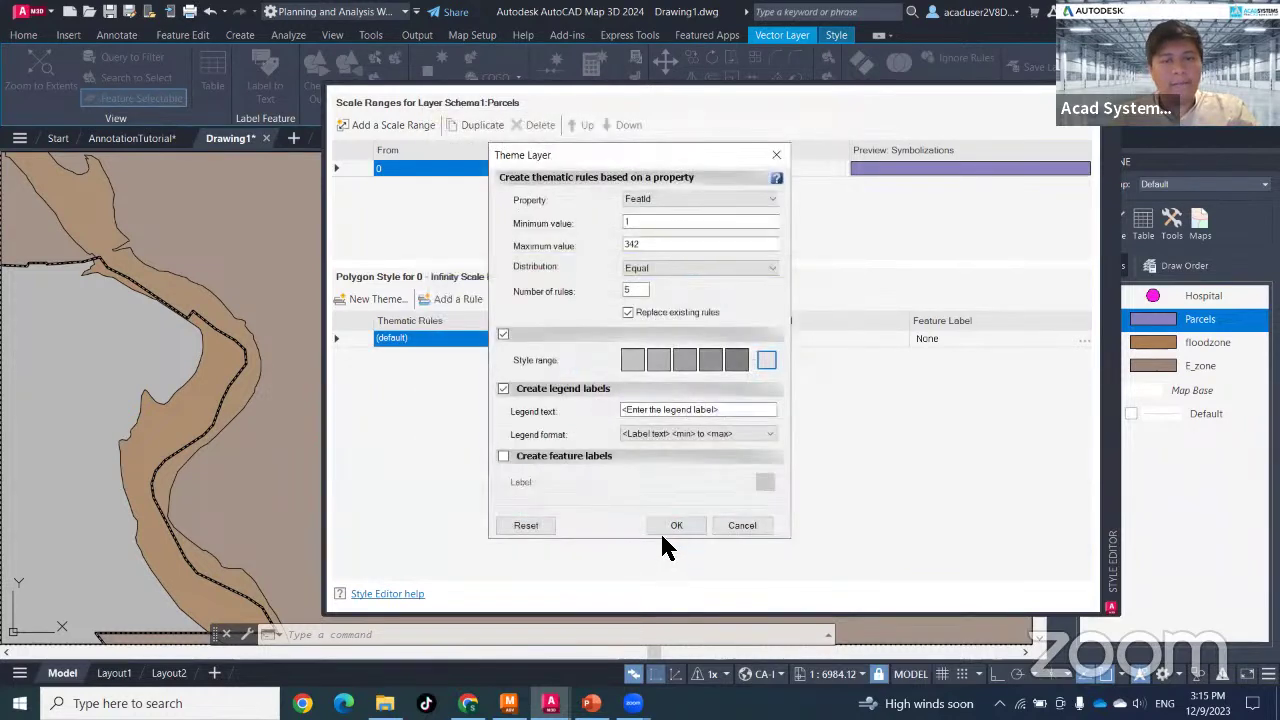
- Enable feature labels for the theme and replace the default label text expression with the AREA property
{"action": "left_click", "coordinate": [503, 456]}
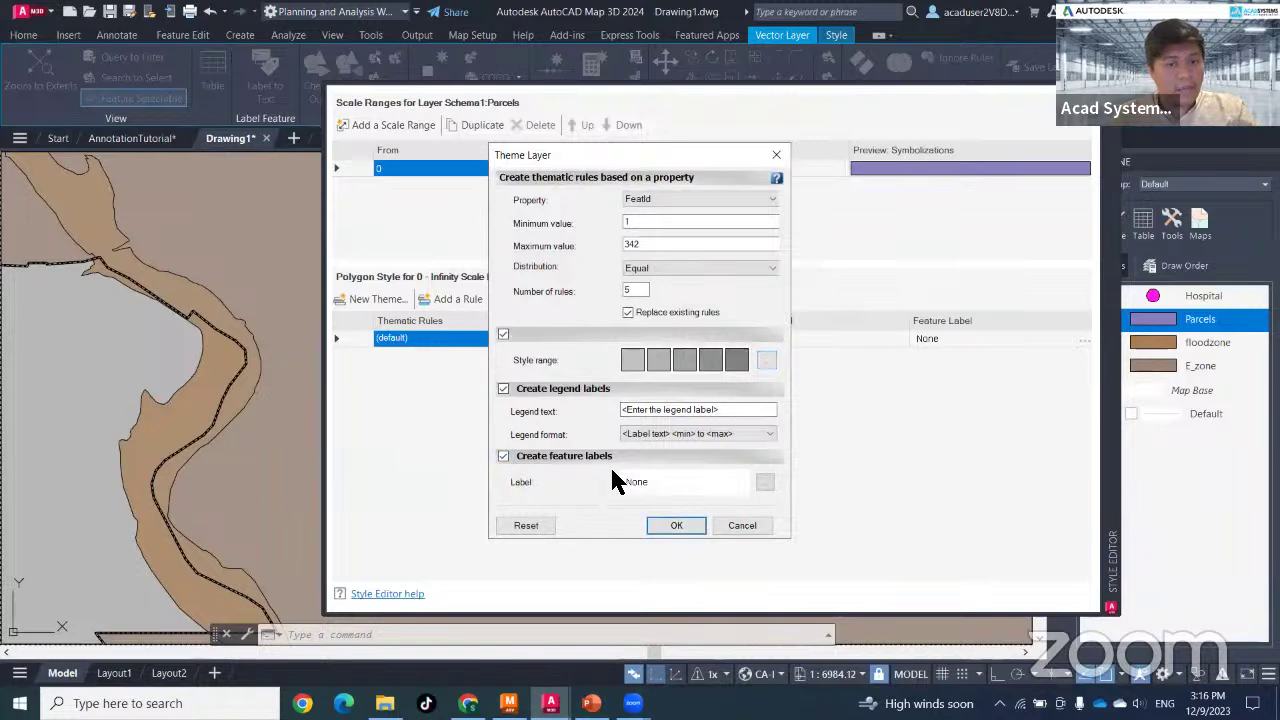
{"action": "left_click", "coordinate": [765, 484]}
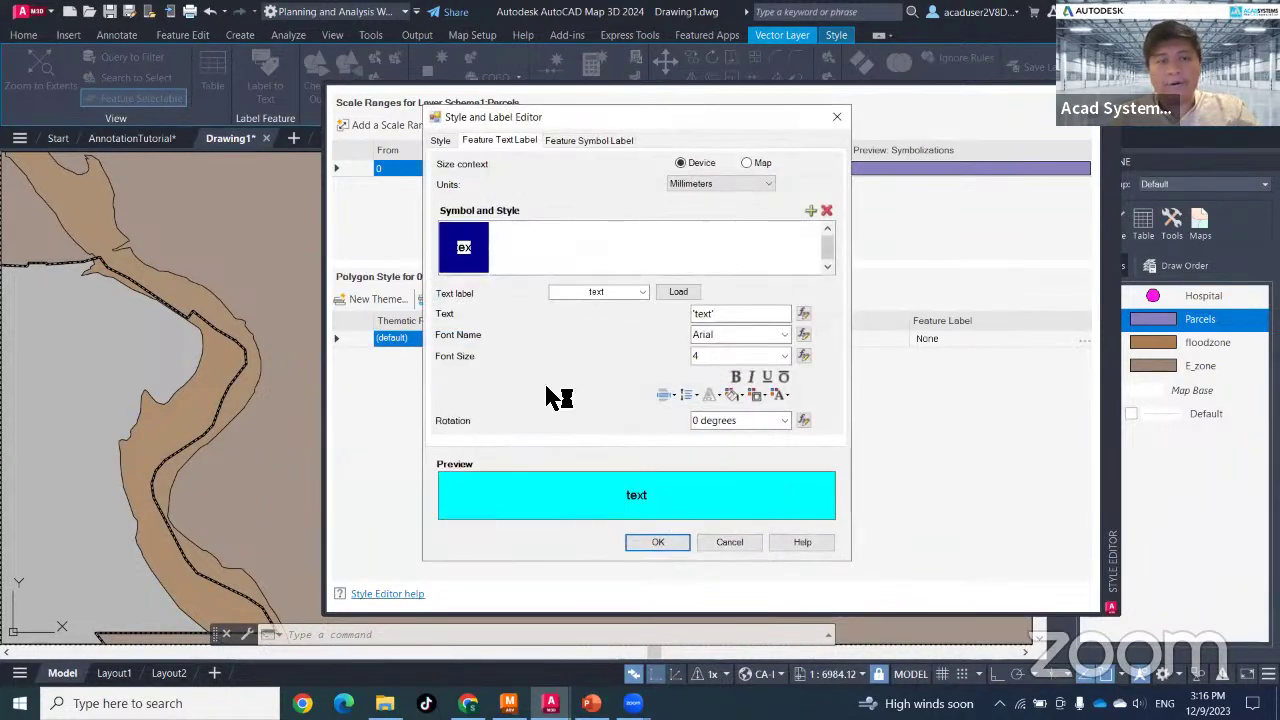
{"action": "left_click", "coordinate": [804, 314]}
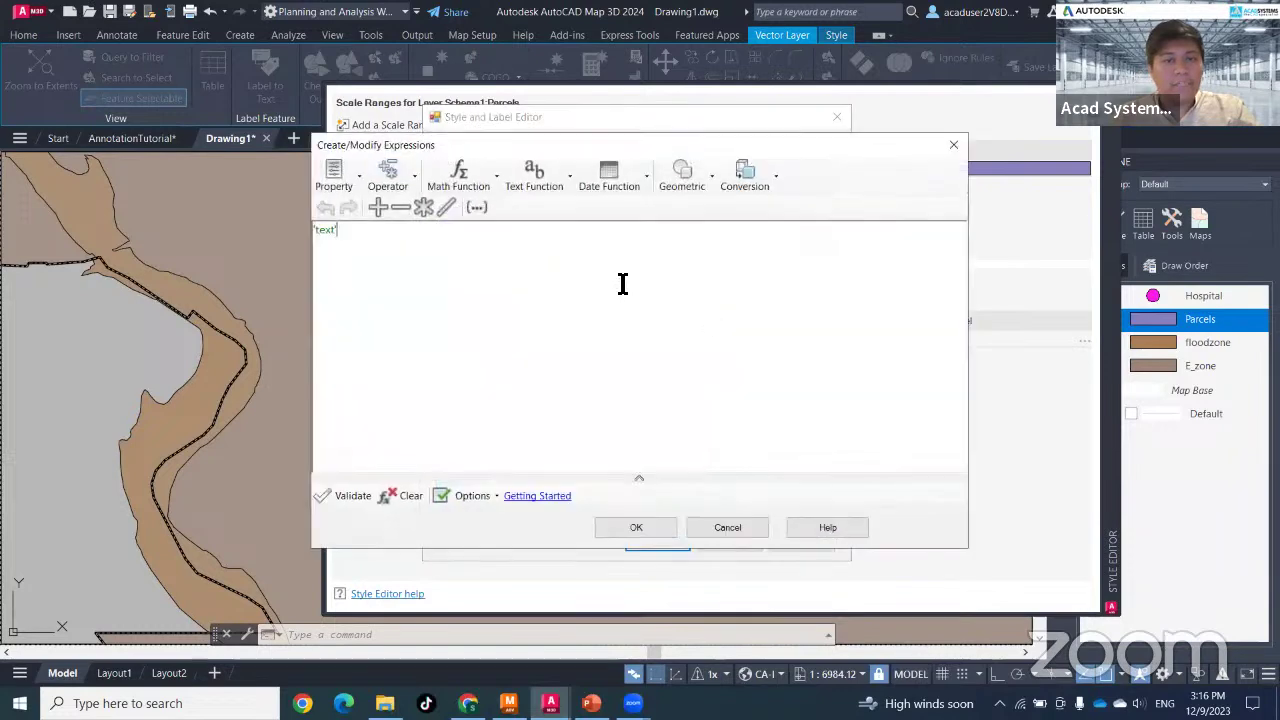
{"action": "left_click", "coordinate": [359, 177]}
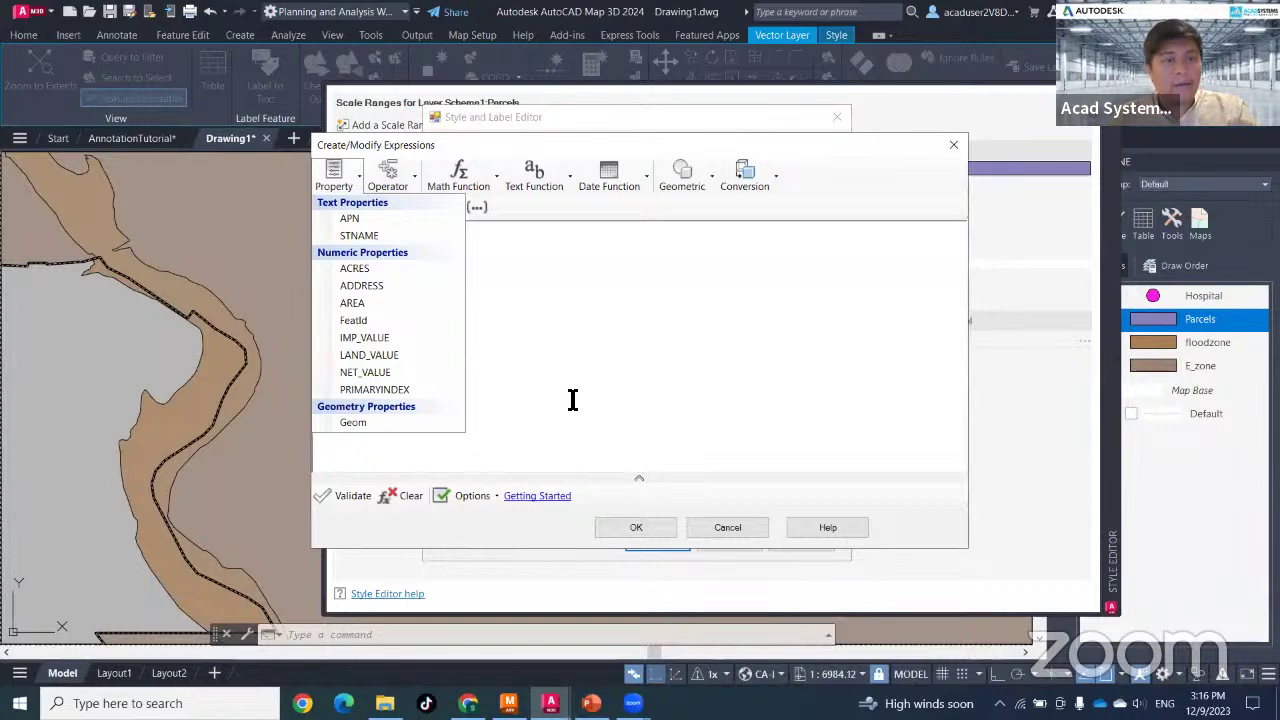
{"action": "left_click", "coordinate": [488, 277]}
{"action": "left_click_drag", "start_coordinate": [346, 232], "coordinate": [310, 230]}
{"action": "key", "text": "BackSpace"}
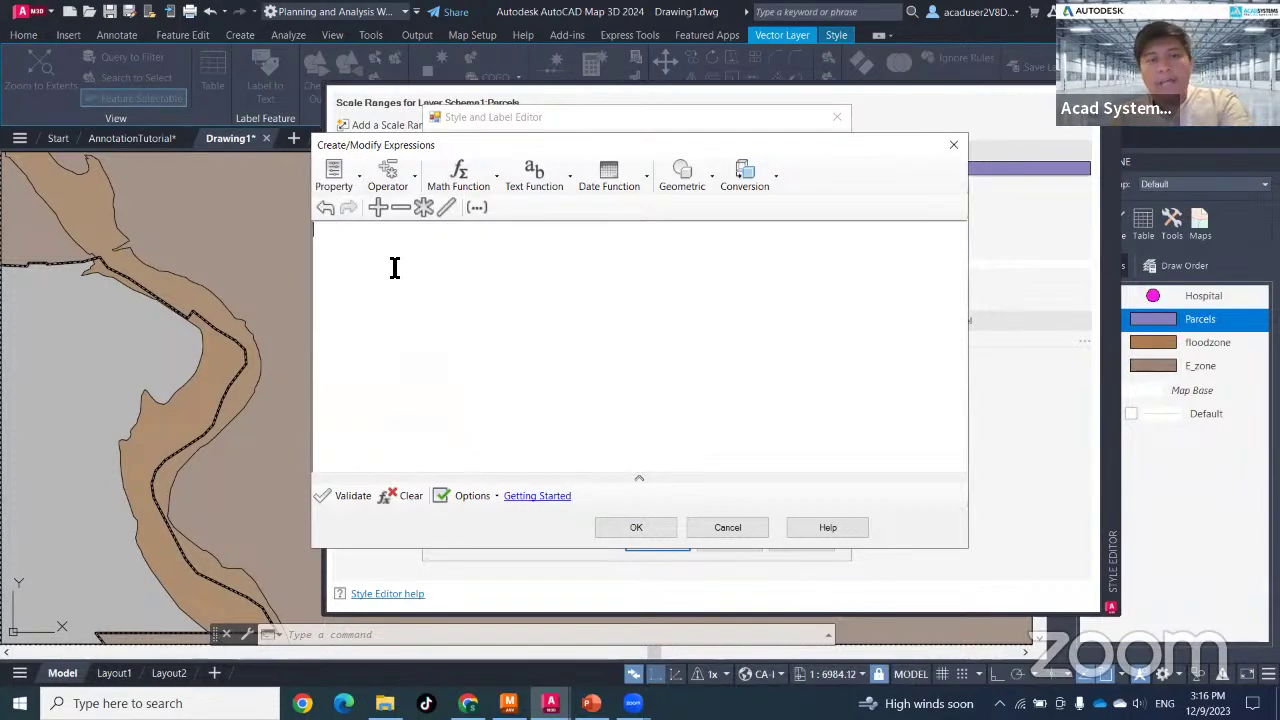
{"action": "left_click", "coordinate": [340, 180]}
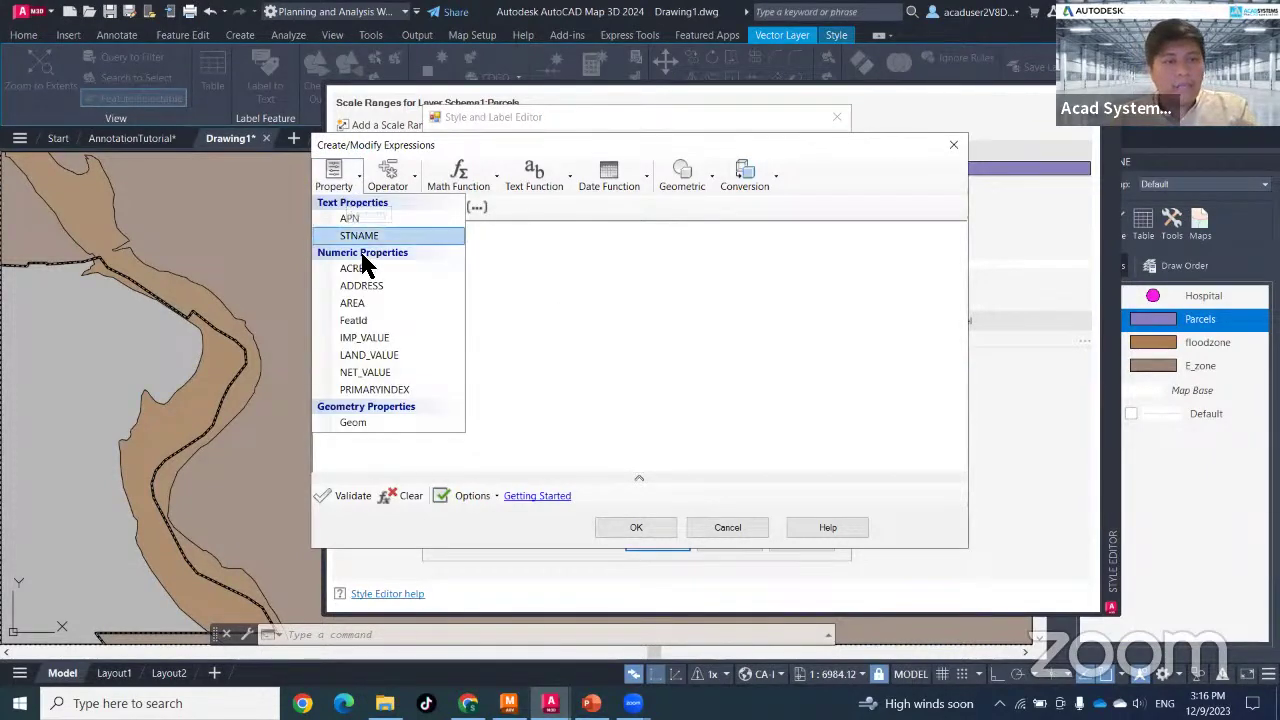
{"action": "left_click", "coordinate": [368, 304]}
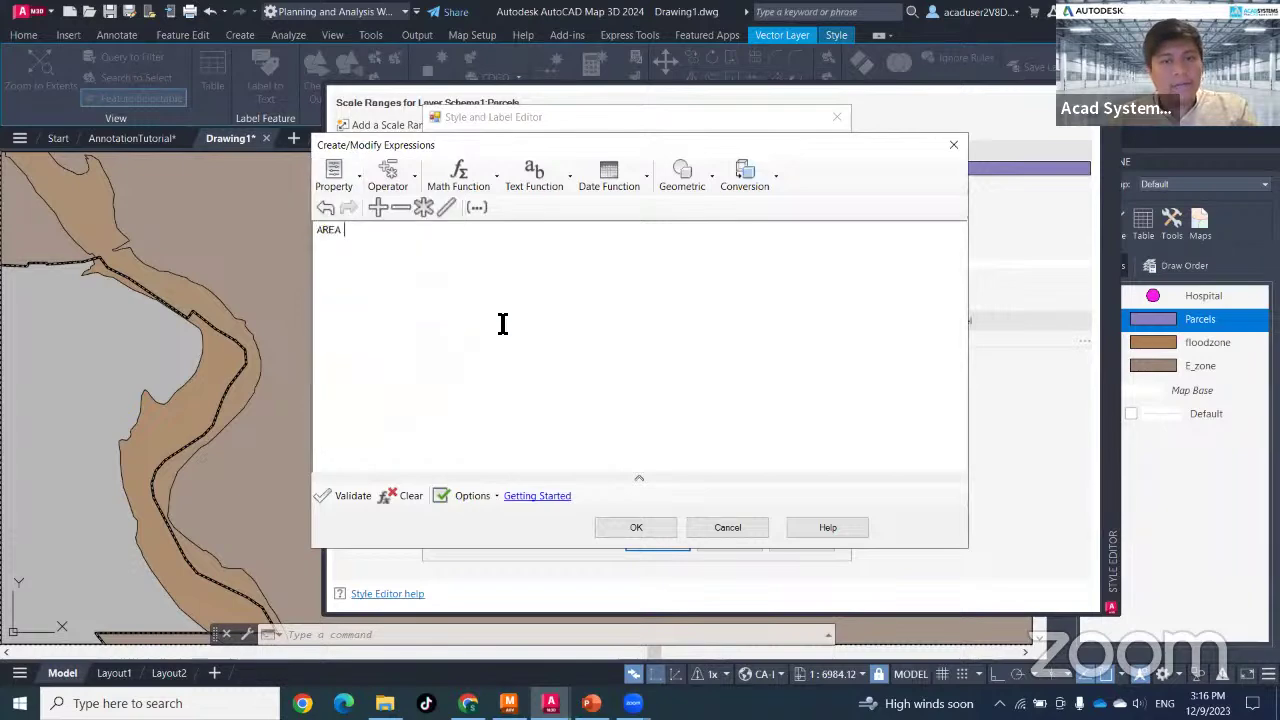
- Try to add the FeatId property after AREA in the label expression, and remove it again
{"action": "left_click", "coordinate": [340, 177]}
{"action": "left_click", "coordinate": [362, 322]}
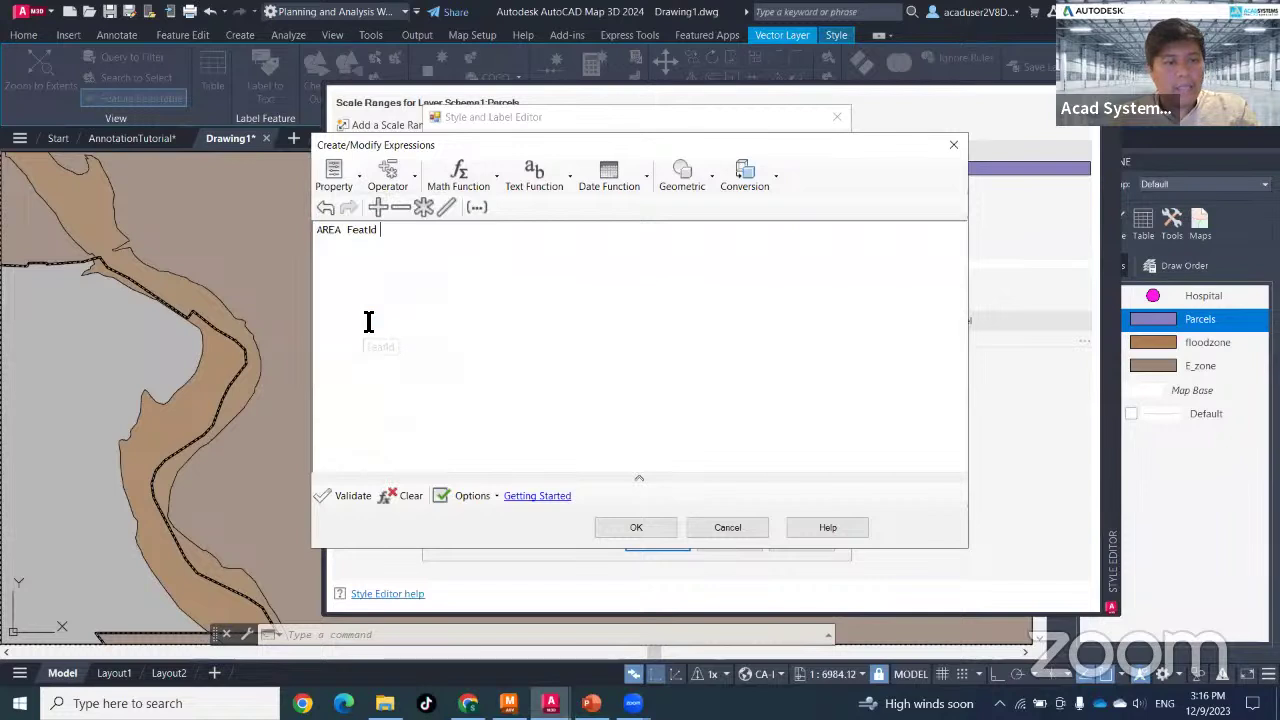
{"action": "left_click", "coordinate": [622, 530]}
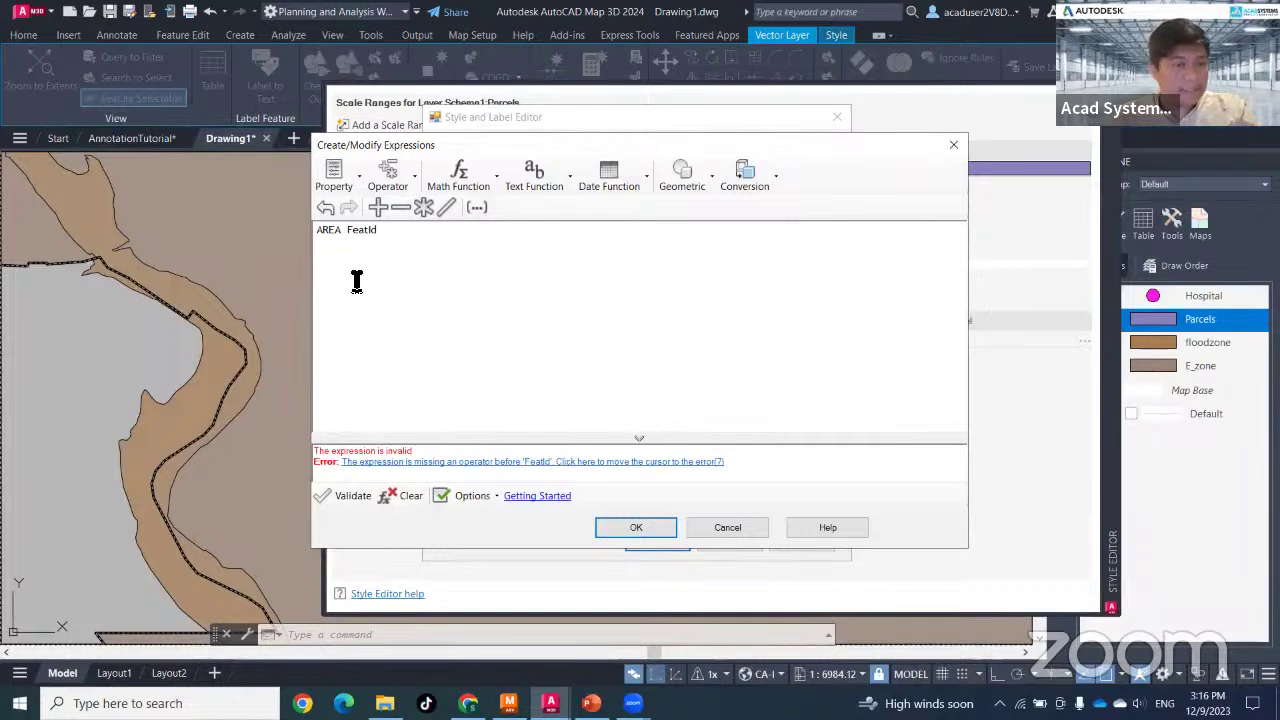
{"action": "left_click_drag", "start_coordinate": [350, 232], "coordinate": [408, 233]}
{"action": "key", "text": "Delete"}
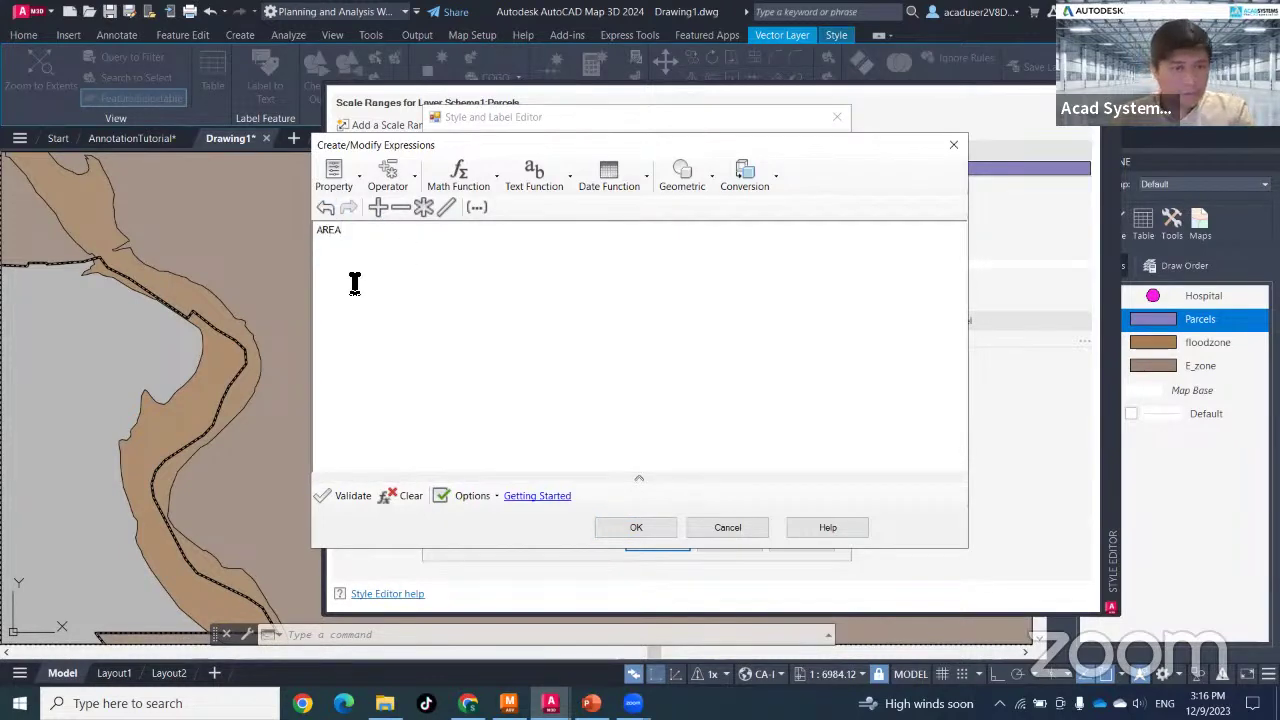
- Accept the AREA label expression and apply the theme to the Parcels layer
{"action": "left_click", "coordinate": [636, 530]}
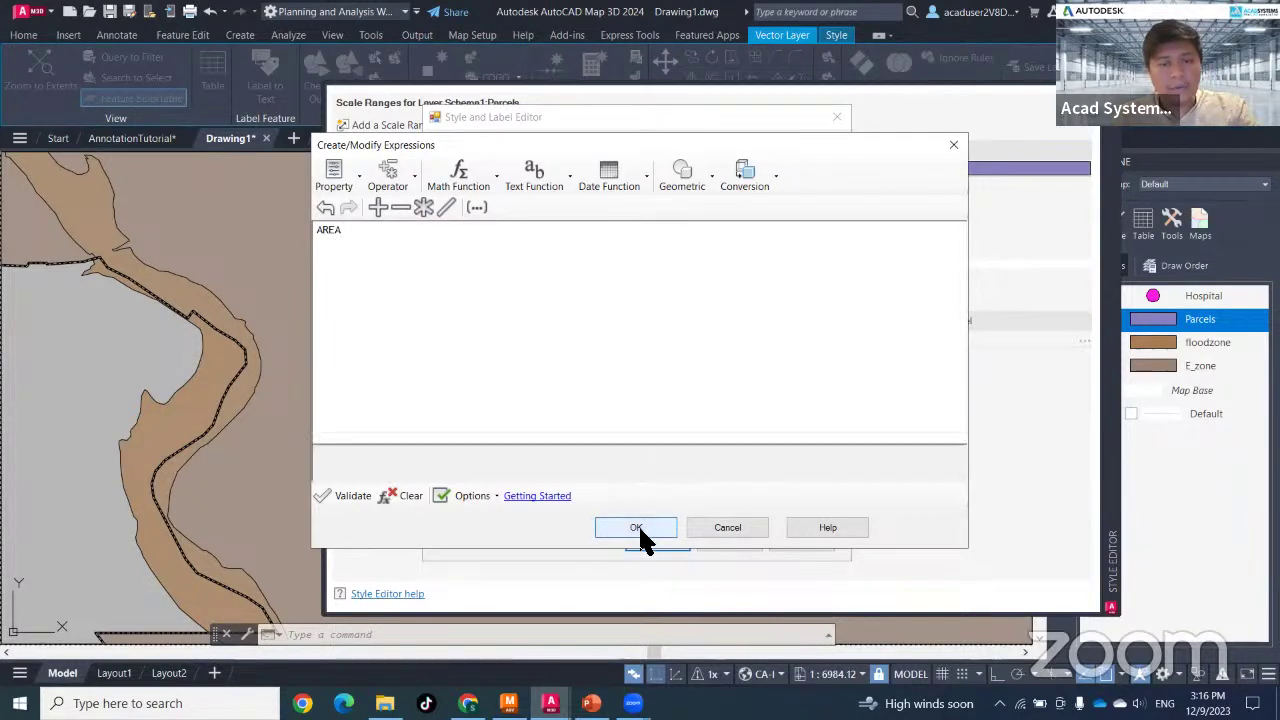
{"action": "left_click", "coordinate": [674, 549]}
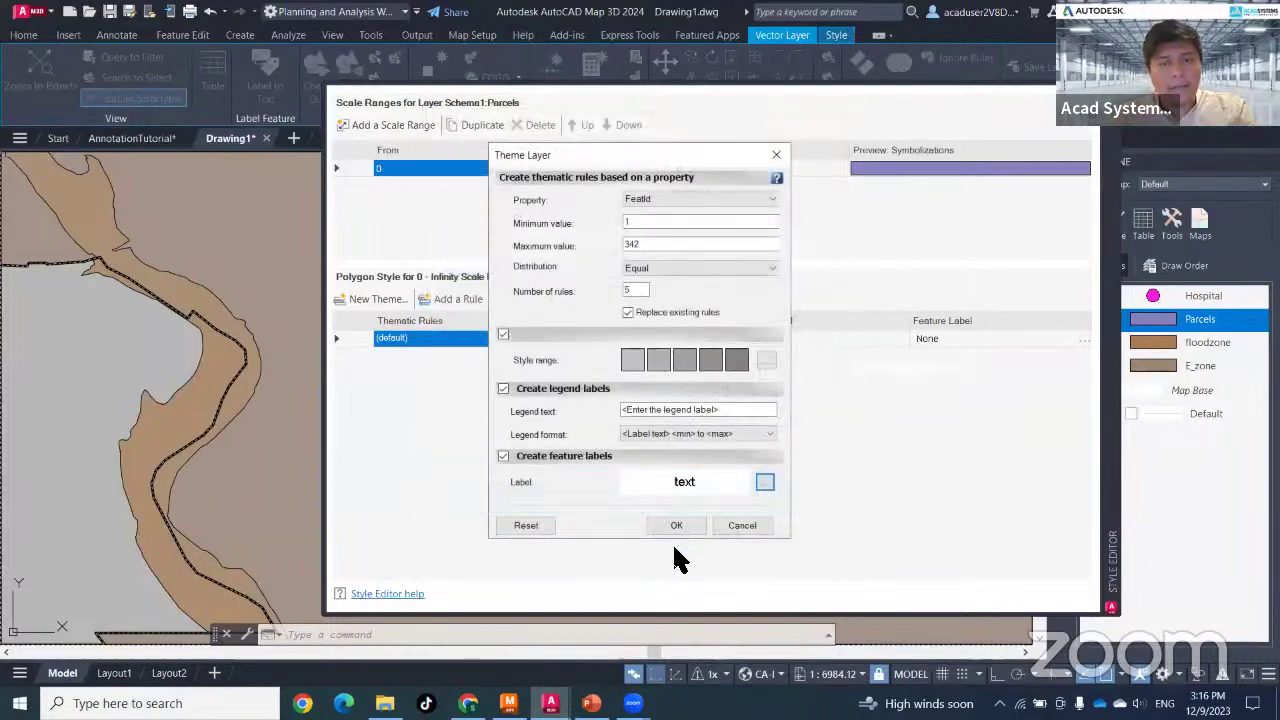
{"action": "left_click", "coordinate": [678, 530]}
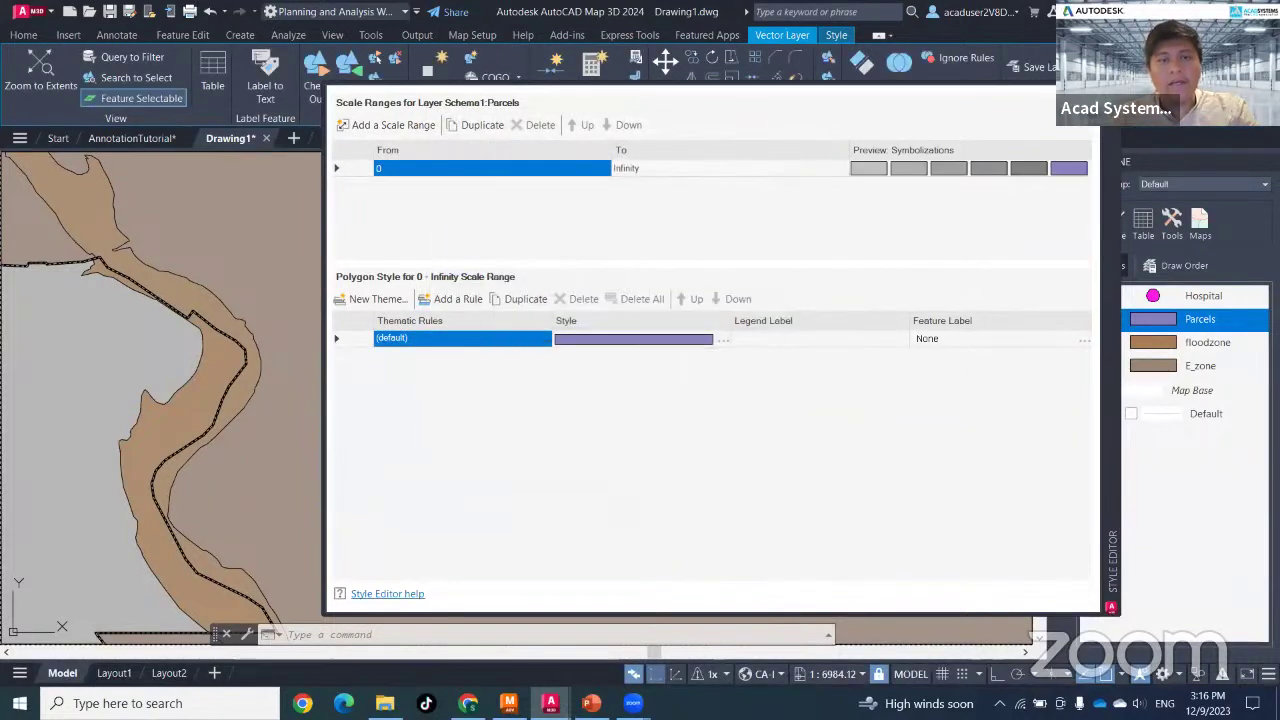
- Examine the area labels and gray theme shading of the parcels across the subdivision
{"action": "scroll", "coordinate": [561, 495], "scroll_direction": "up", "scroll_amount": 6}
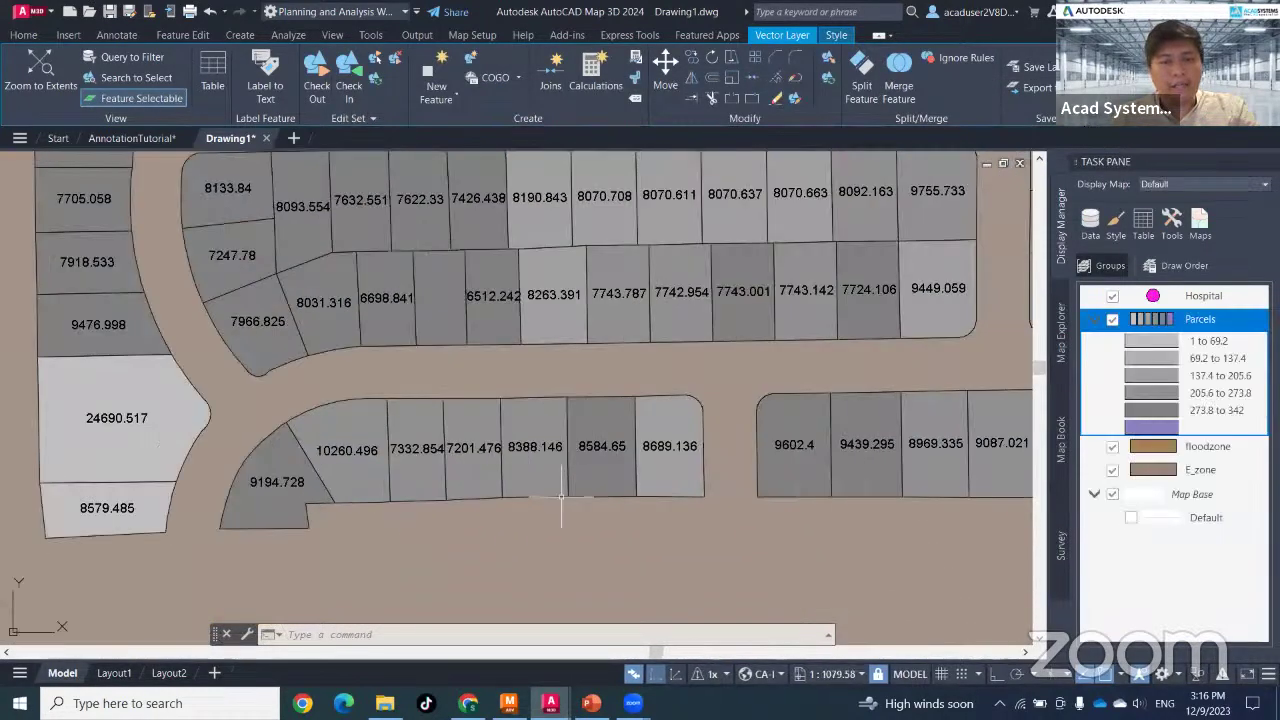
{"action": "scroll", "coordinate": [561, 495], "scroll_direction": "up", "scroll_amount": 2}
{"action": "middle_click_drag", "start_coordinate": [400, 418], "coordinate": [494, 418]}
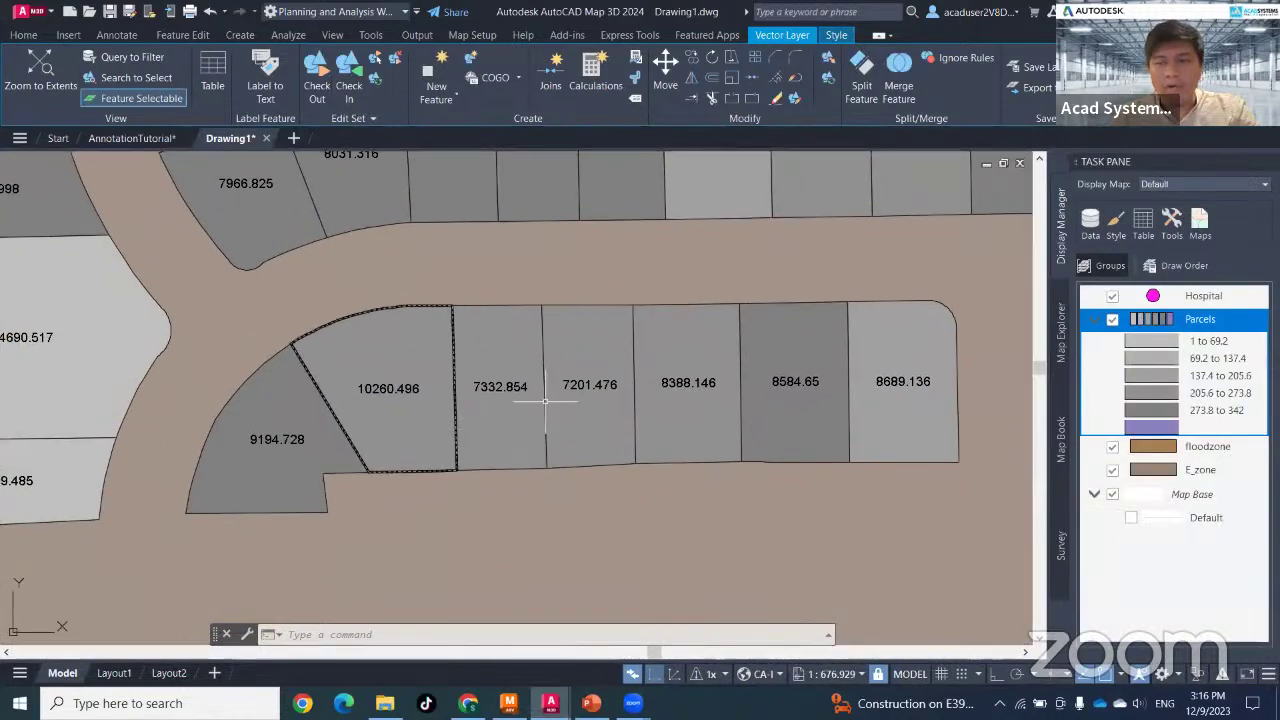
{"action": "scroll", "coordinate": [880, 486], "scroll_direction": "down", "scroll_amount": 5}
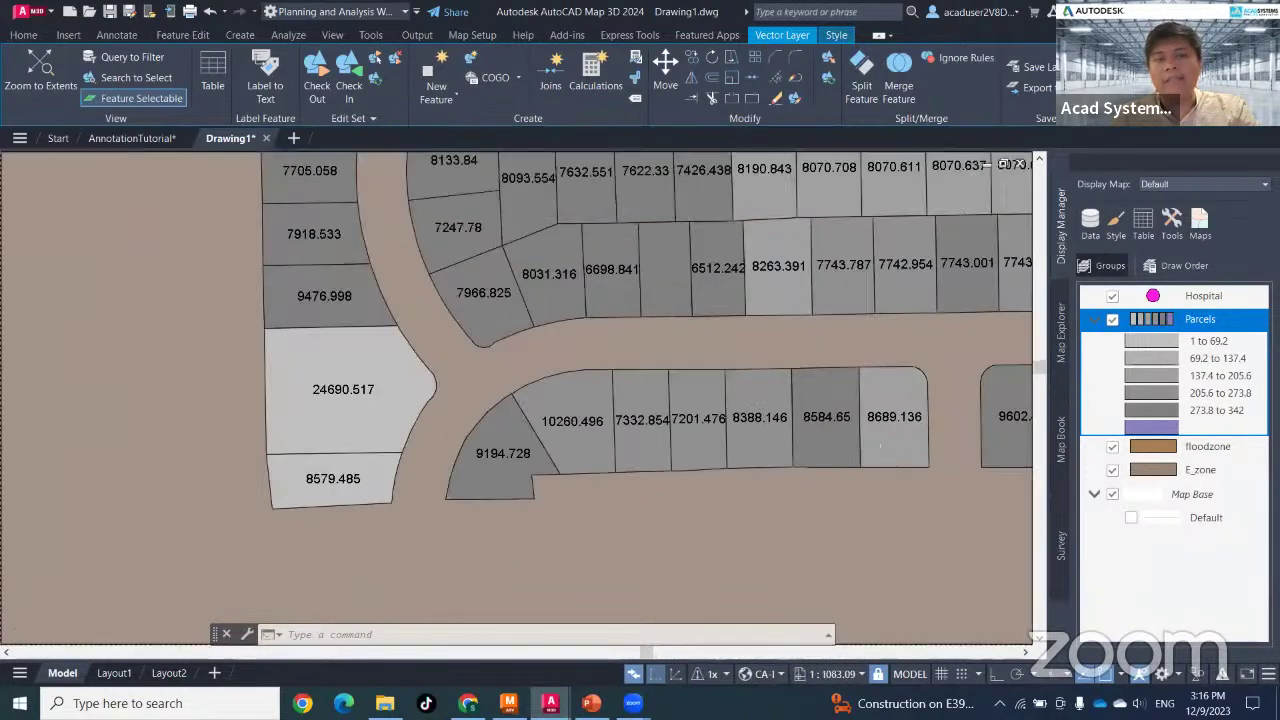
{"action": "middle_click_drag", "start_coordinate": [880, 486], "coordinate": [480, 582]}
{"action": "middle_click_drag", "start_coordinate": [692, 490], "coordinate": [803, 608]}
{"action": "scroll", "coordinate": [738, 372], "scroll_direction": "up", "scroll_amount": 5}
{"action": "scroll", "coordinate": [739, 425], "scroll_direction": "down", "scroll_amount": 4}
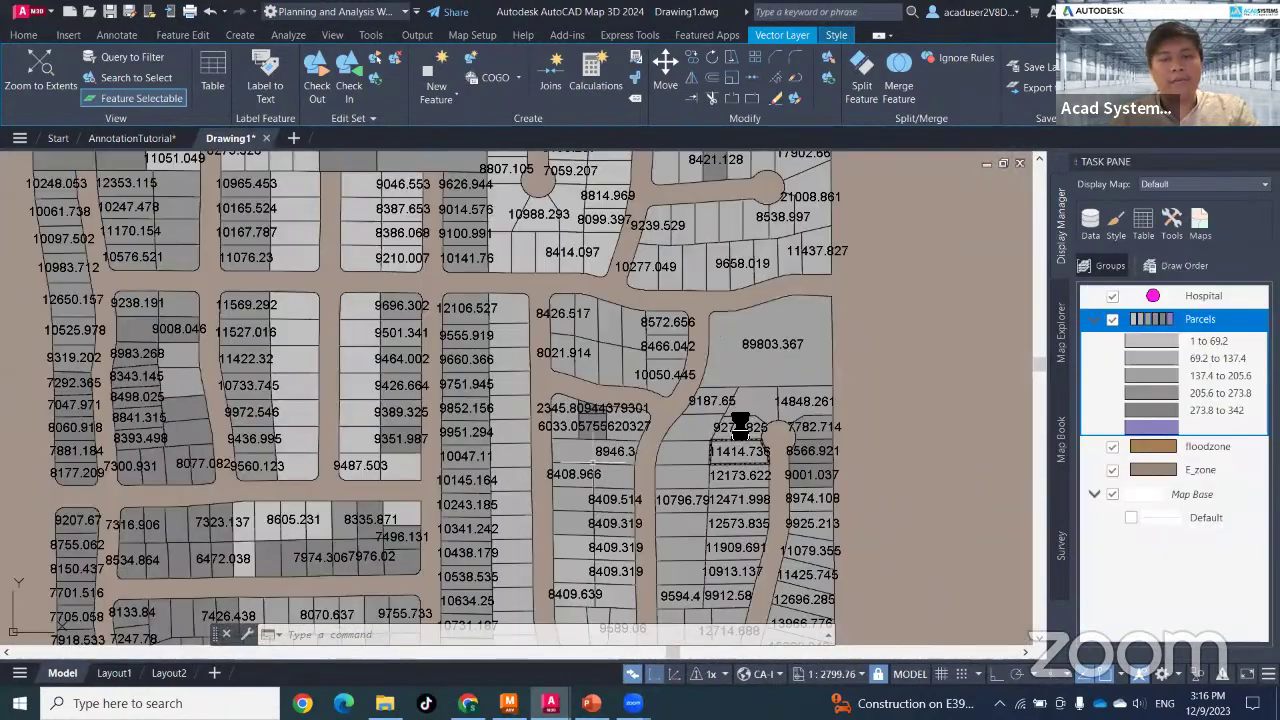
- Examine the labelled parcels at different scales and their position relative to the surrounding E_zone and floodzone areas
{"action": "scroll", "coordinate": [737, 423], "scroll_direction": "down", "scroll_amount": 3}
{"action": "scroll", "coordinate": [455, 405], "scroll_direction": "up", "scroll_amount": 4}
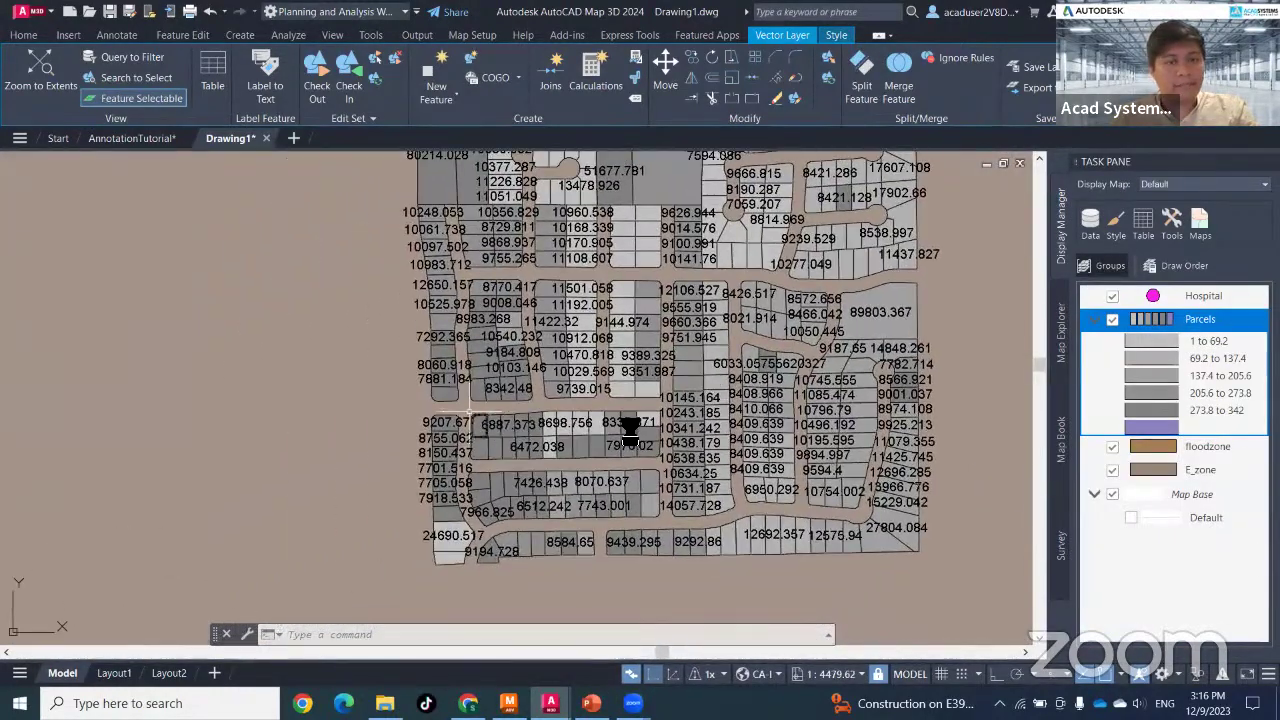
{"action": "middle_click_drag", "start_coordinate": [469, 274], "coordinate": [500, 487]}
{"action": "middle_click_drag", "start_coordinate": [496, 303], "coordinate": [518, 510]}
{"action": "middle_click_drag", "start_coordinate": [490, 231], "coordinate": [629, 342]}
{"action": "scroll", "coordinate": [528, 413], "scroll_direction": "down", "scroll_amount": 4}
{"action": "scroll", "coordinate": [549, 526], "scroll_direction": "down", "scroll_amount": 4}
{"action": "scroll", "coordinate": [614, 594], "scroll_direction": "up", "scroll_amount": 1}
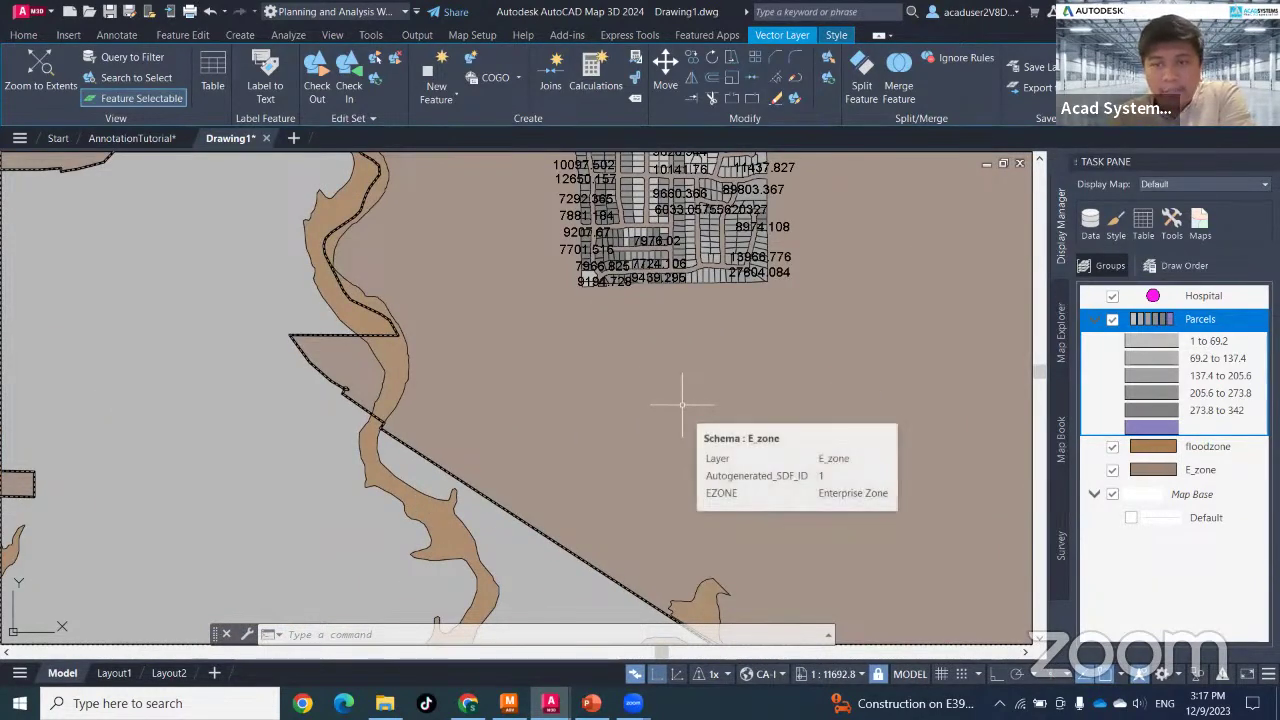
- Open the data connections, collapse the four SDF connections, and view the ArcGIS and ArcGIS Online connection settings
{"action": "left_click", "coordinate": [1092, 225]}
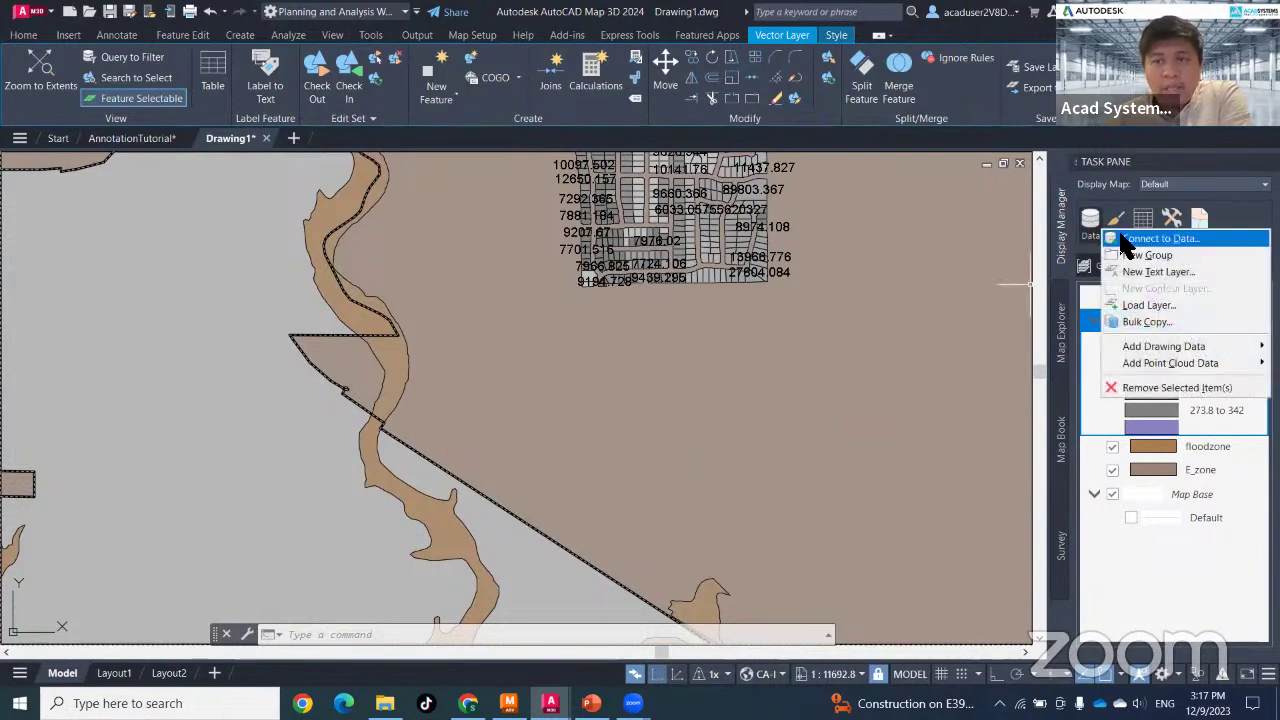
{"action": "left_click", "coordinate": [1115, 240]}
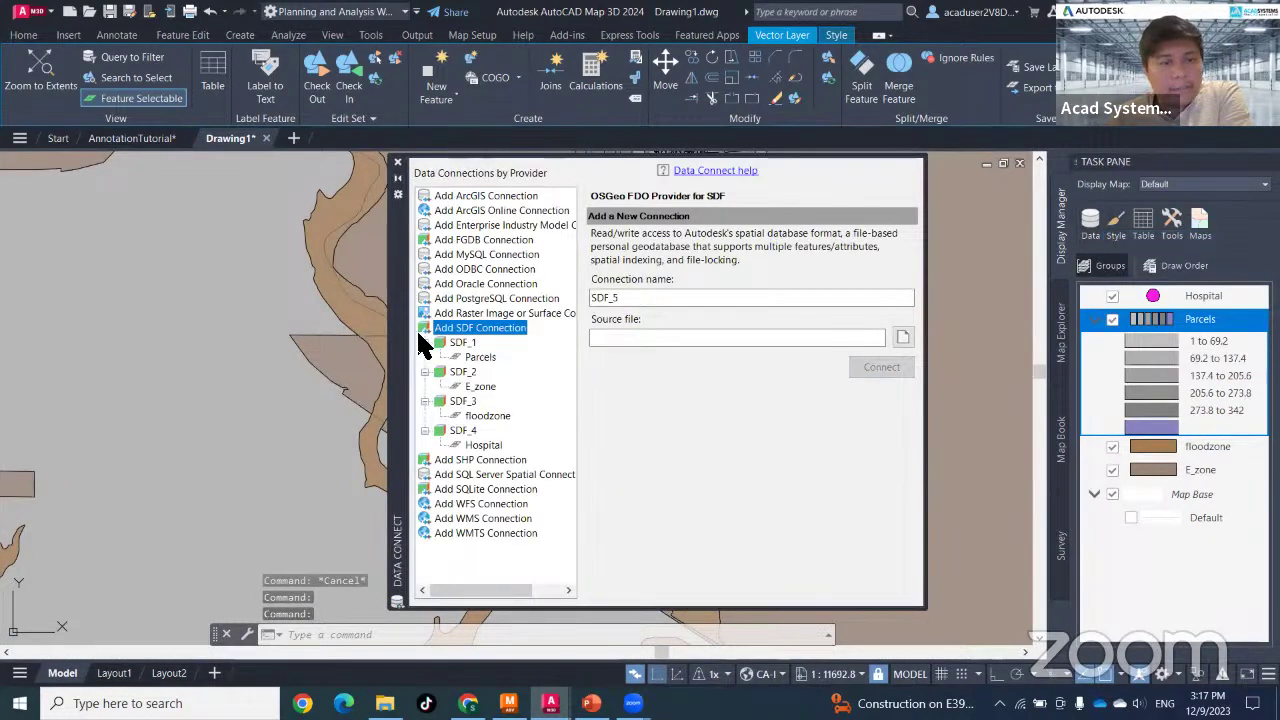
{"action": "left_click", "coordinate": [425, 342]}
{"action": "left_click", "coordinate": [425, 357]}
{"action": "left_click", "coordinate": [425, 371]}
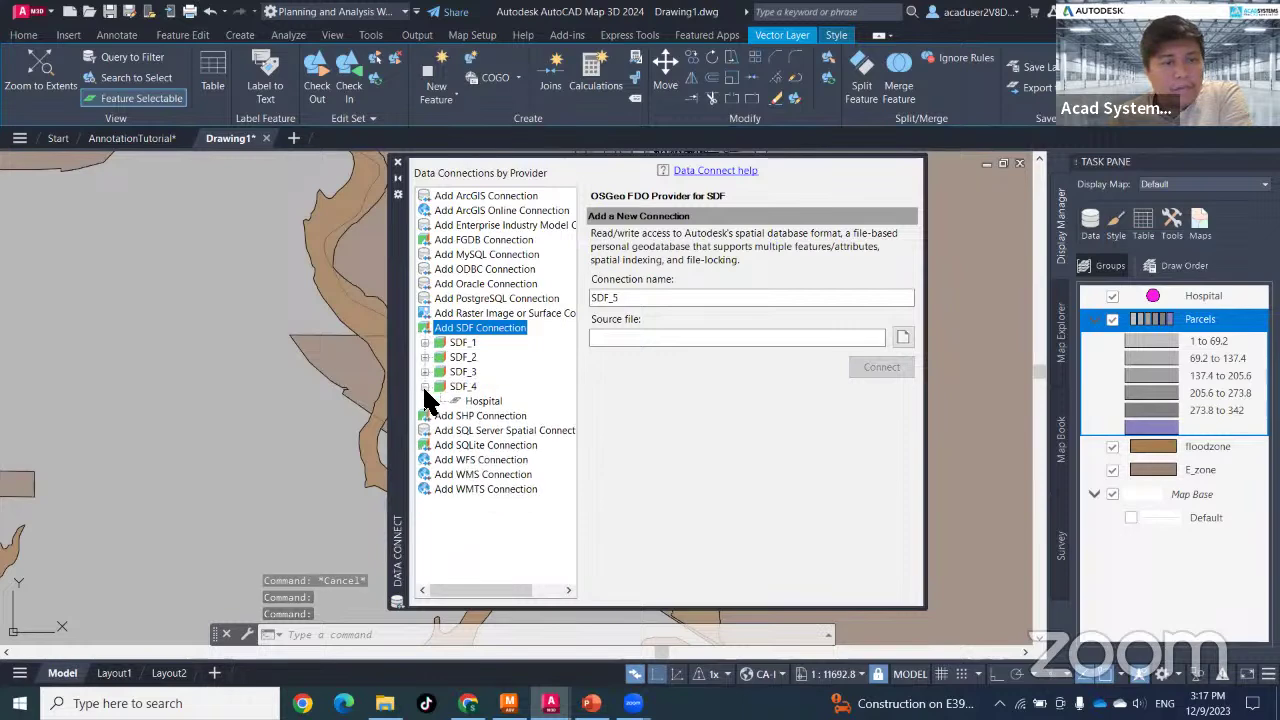
{"action": "left_click", "coordinate": [425, 386]}
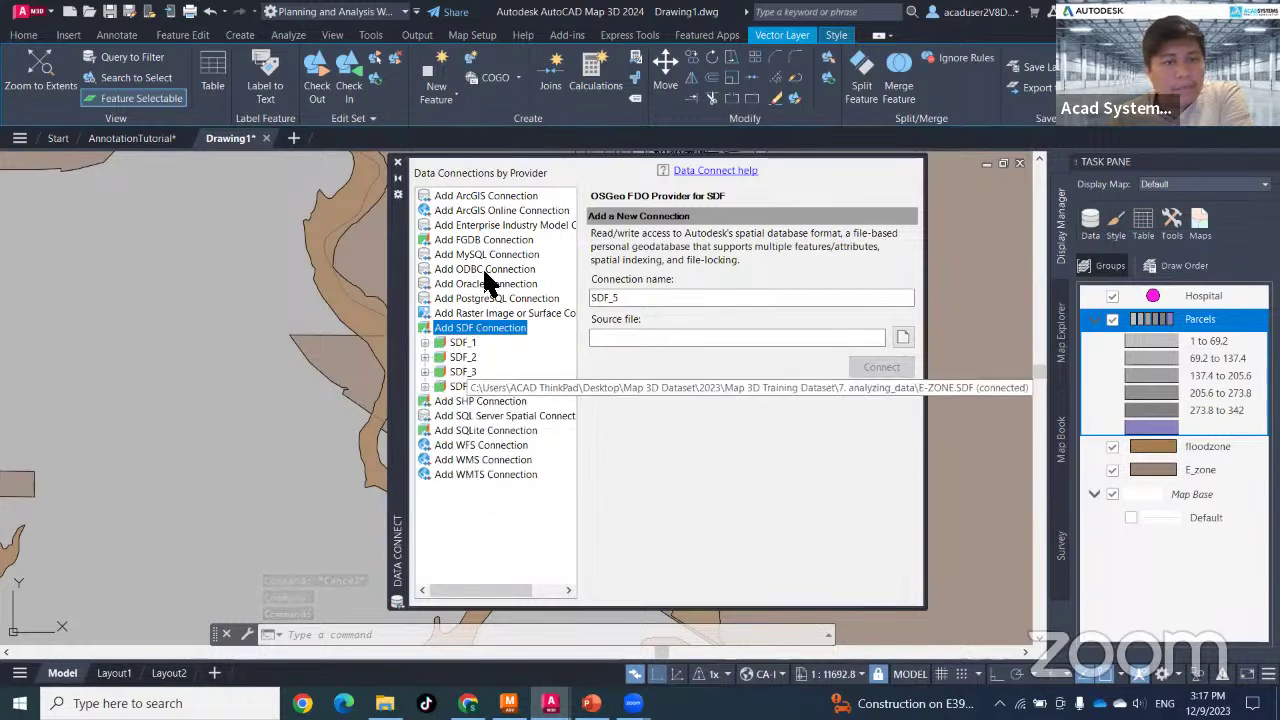
{"action": "left_click", "coordinate": [490, 197]}
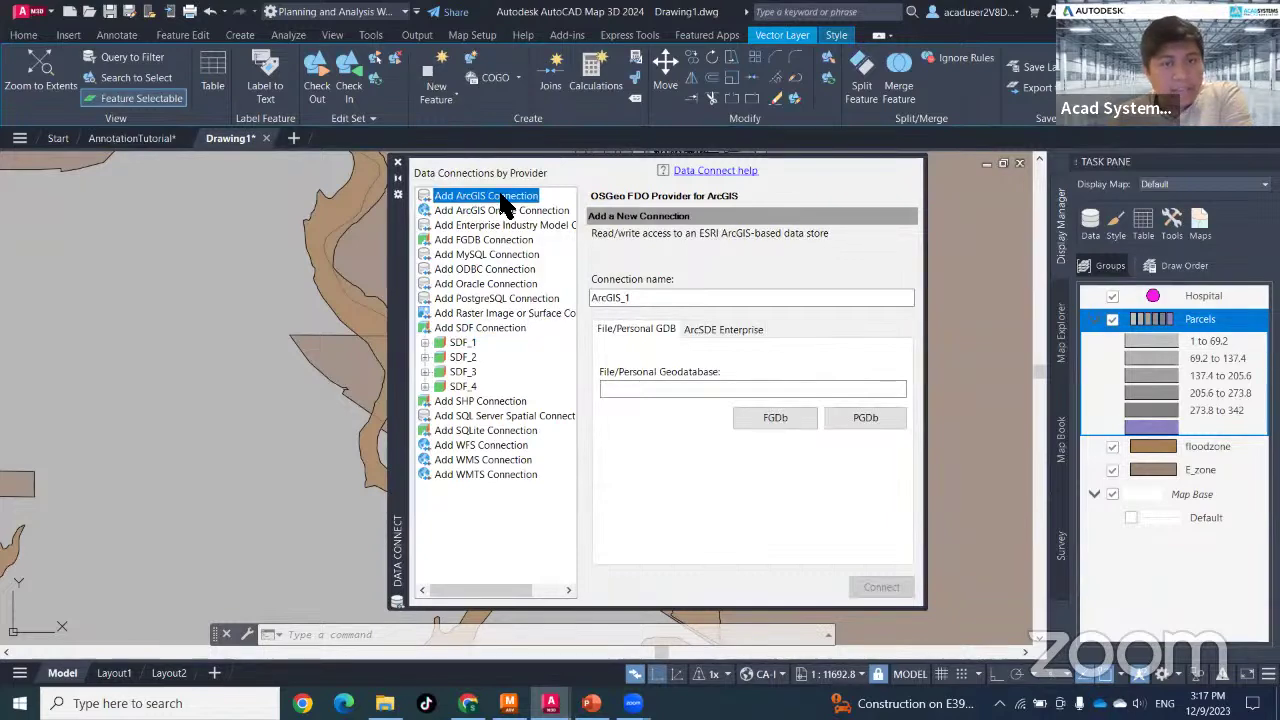
{"action": "left_click", "coordinate": [508, 210]}
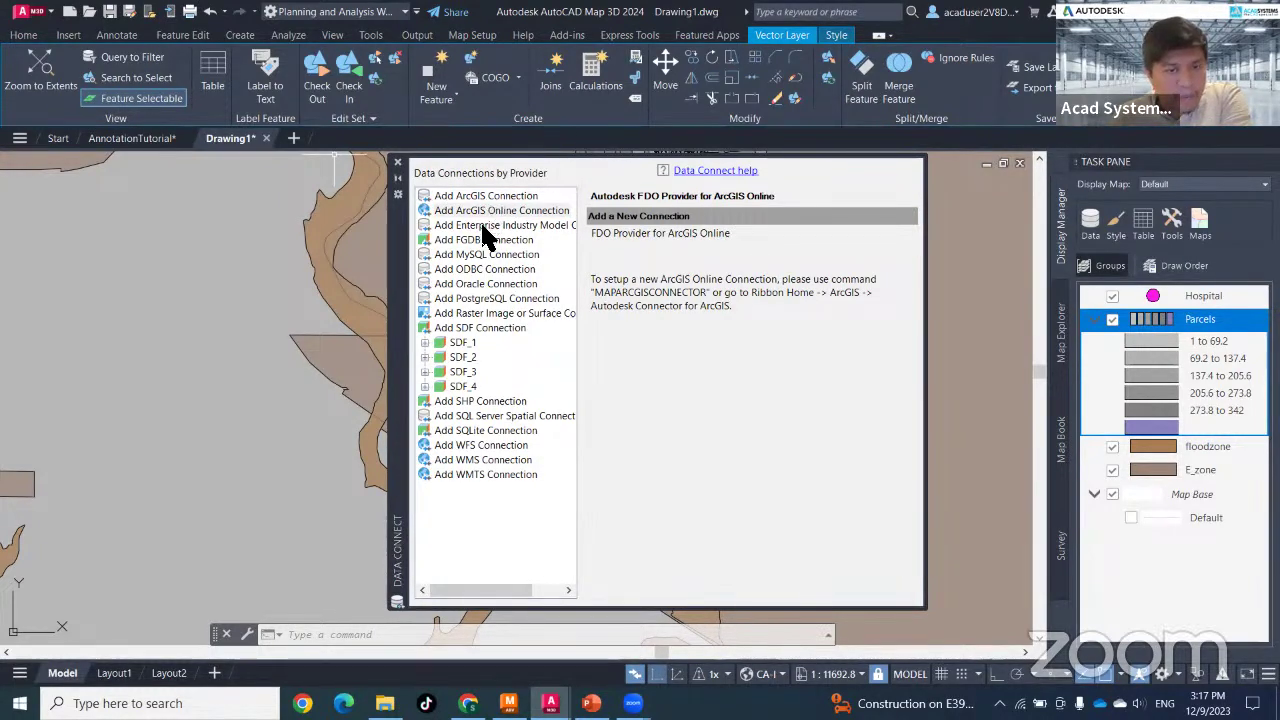
- Start a new SHP connection and check the 7. analyzing_data folder for the Roads shapefile
{"action": "left_click", "coordinate": [482, 401]}
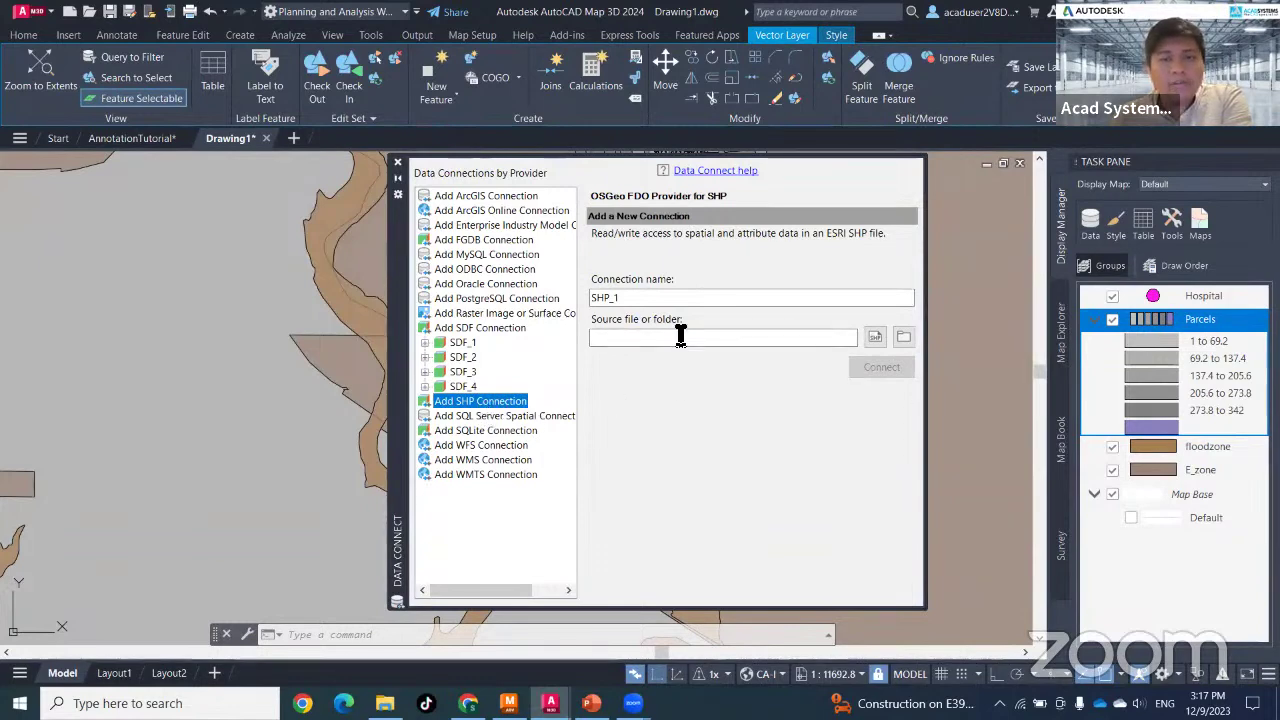
{"action": "left_click", "coordinate": [875, 338]}
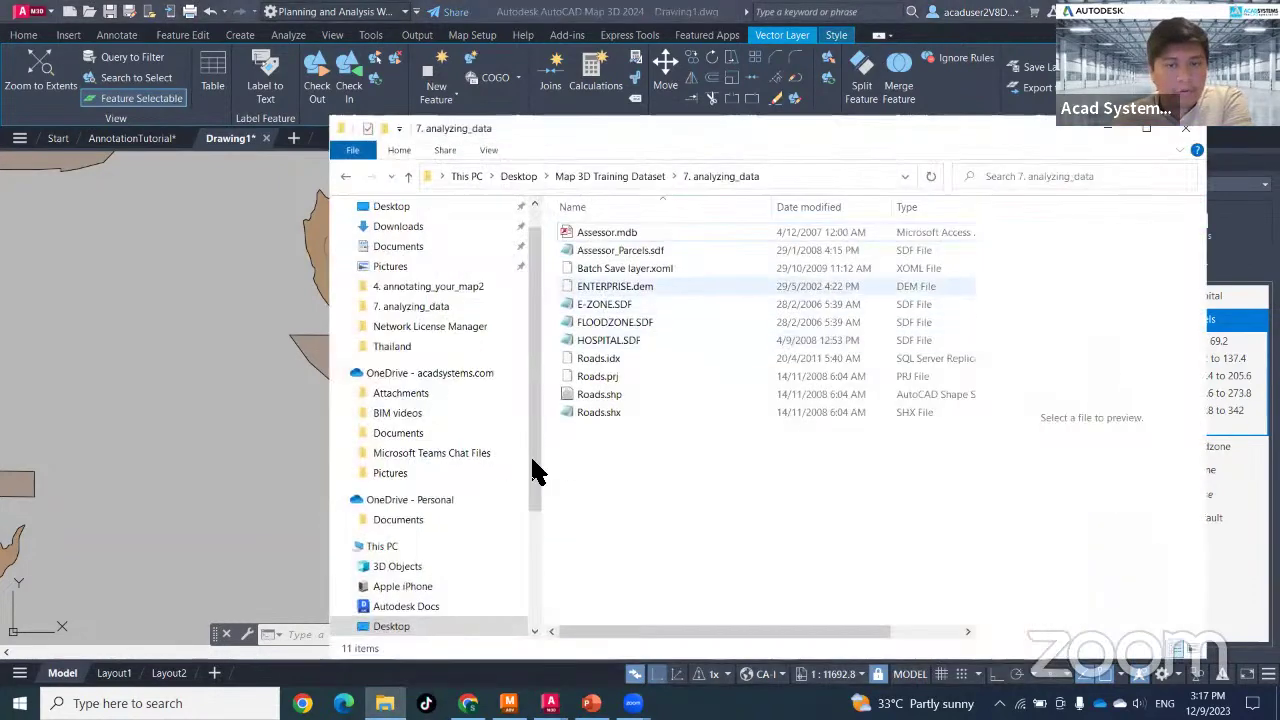
{"action": "left_click", "coordinate": [1186, 128]}
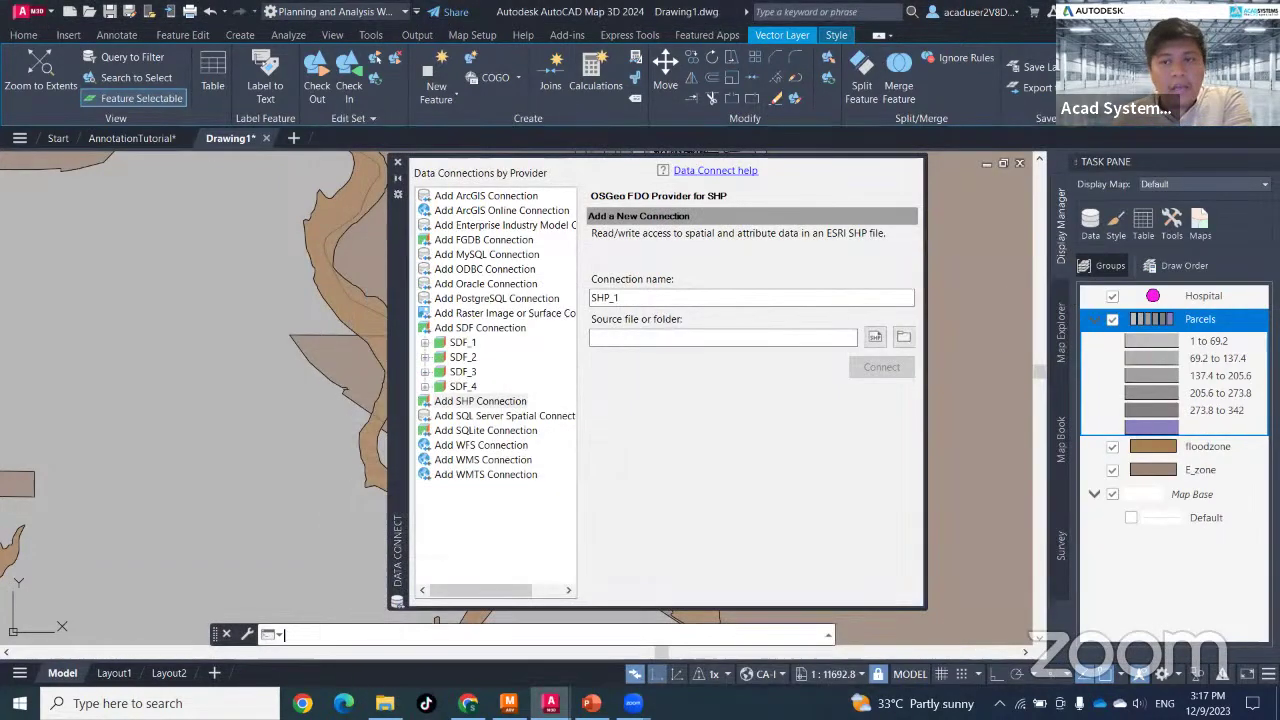
- Set the 7. analyzing_data folder inside Map 3D Training Dataset as the SHP connection's source and connect to it
{"action": "left_click", "coordinate": [902, 338]}
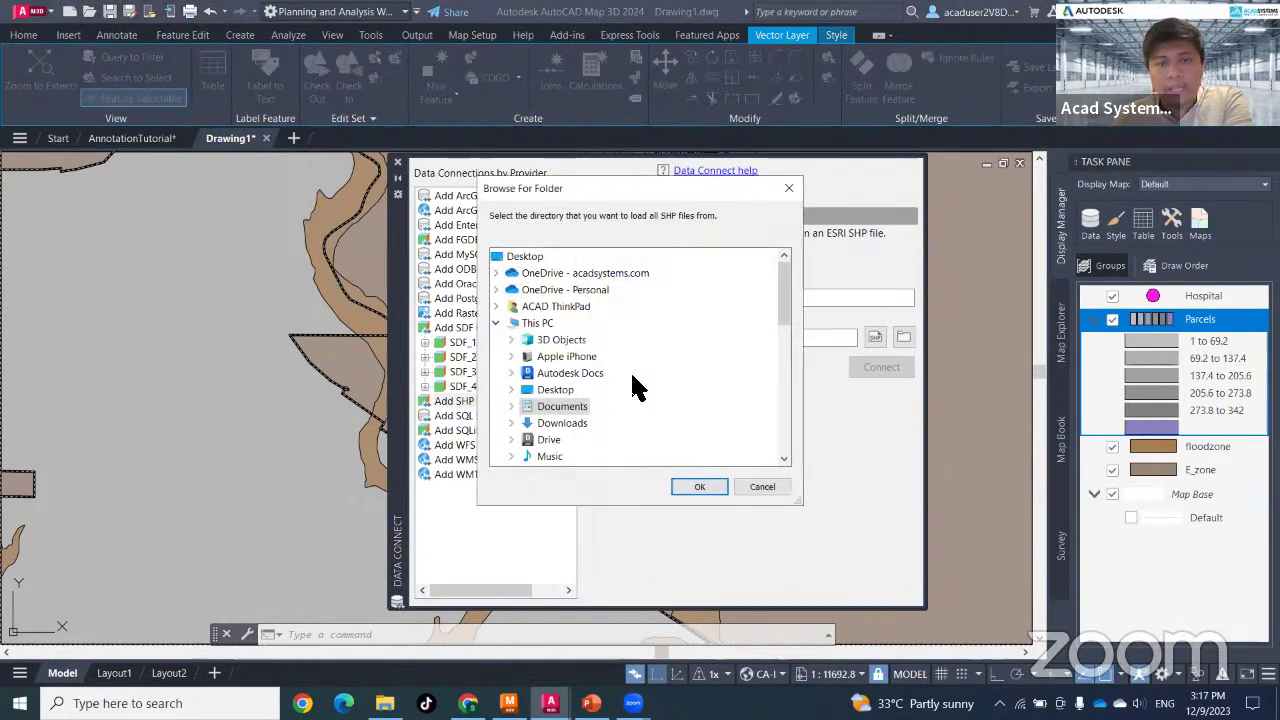
{"action": "left_click", "coordinate": [494, 325]}
{"action": "scroll", "coordinate": [505, 380], "scroll_direction": "down", "scroll_amount": 3}
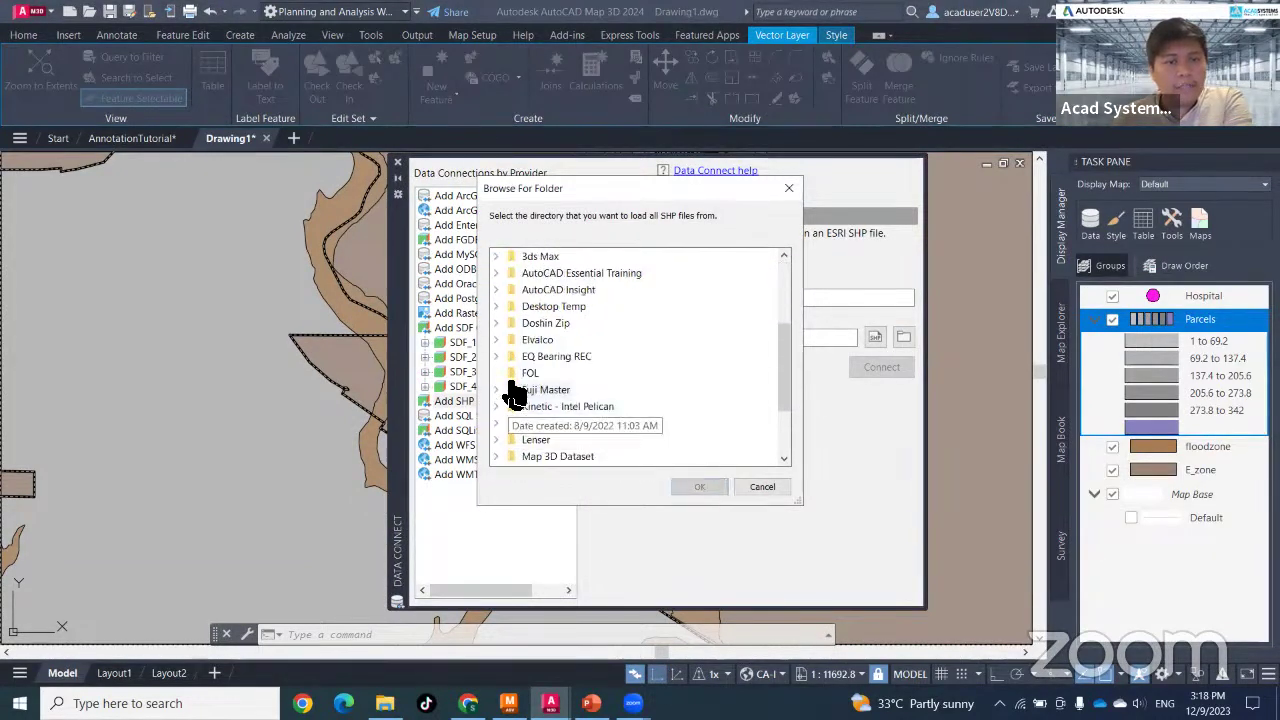
{"action": "scroll", "coordinate": [508, 450], "scroll_direction": "down", "scroll_amount": 1}
{"action": "left_click", "coordinate": [496, 424]}
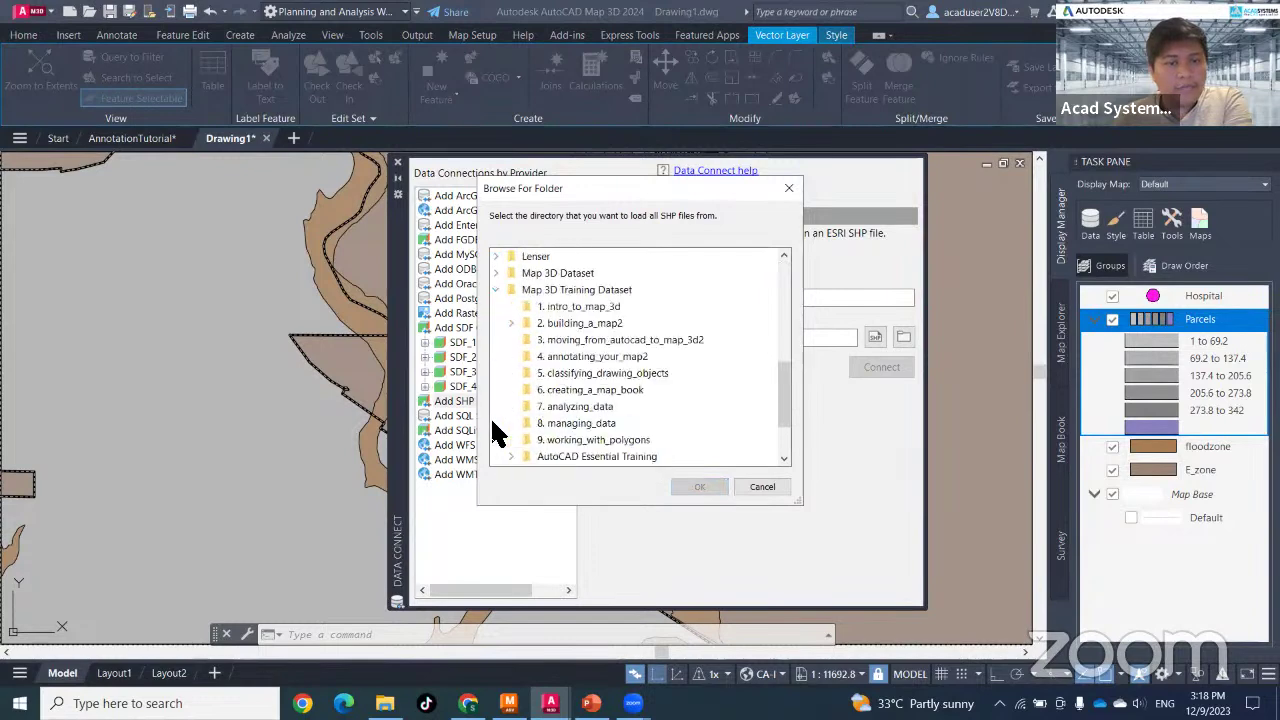
{"action": "left_click", "coordinate": [566, 408]}
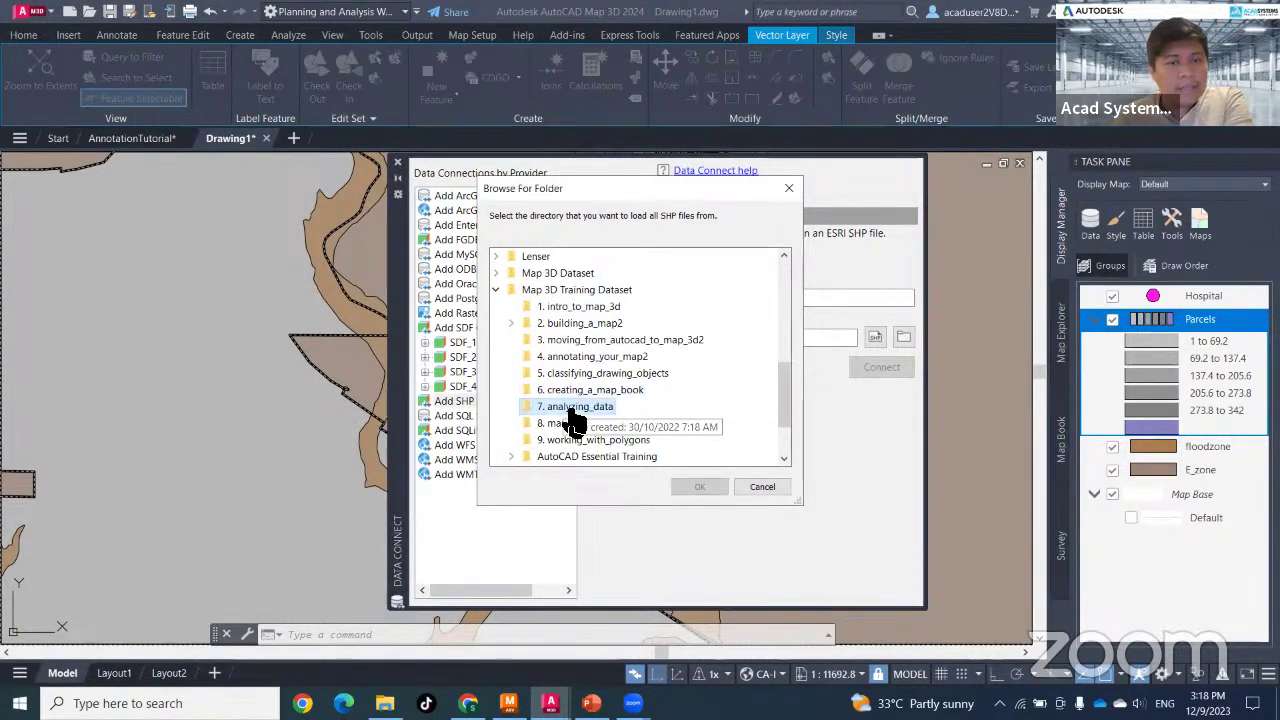
{"action": "left_click", "coordinate": [699, 487]}
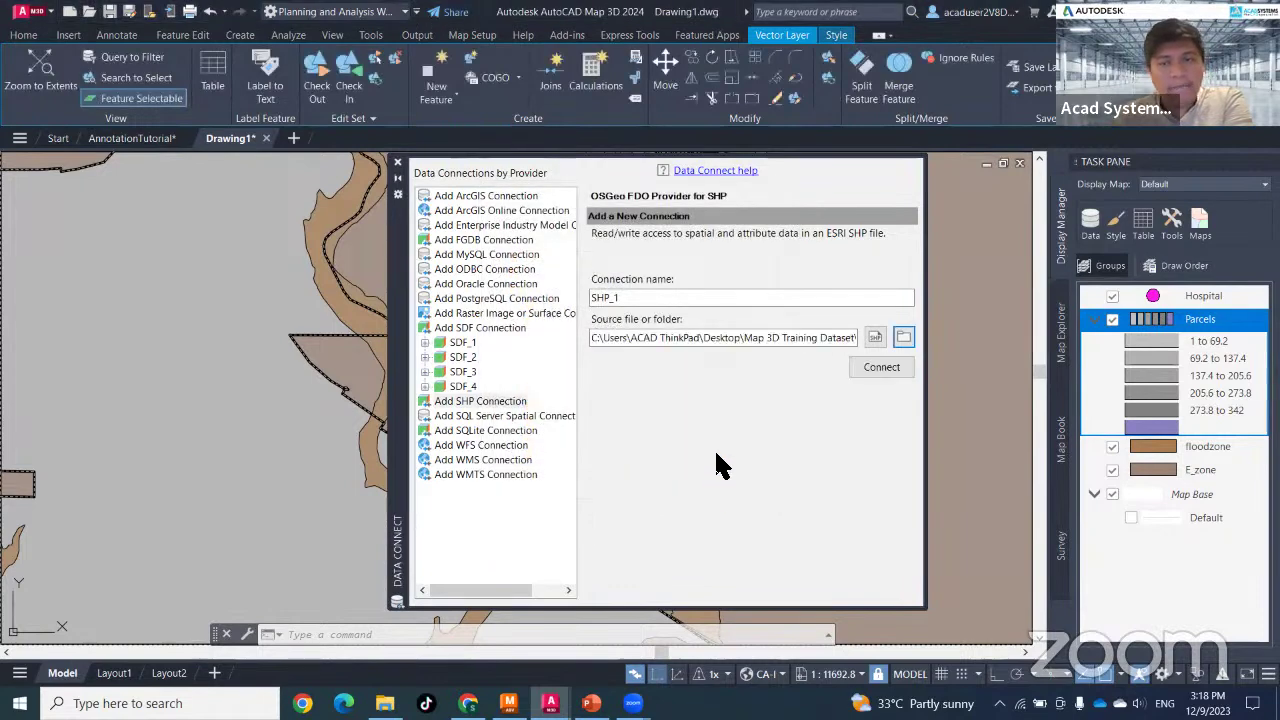
{"action": "left_click", "coordinate": [880, 370]}
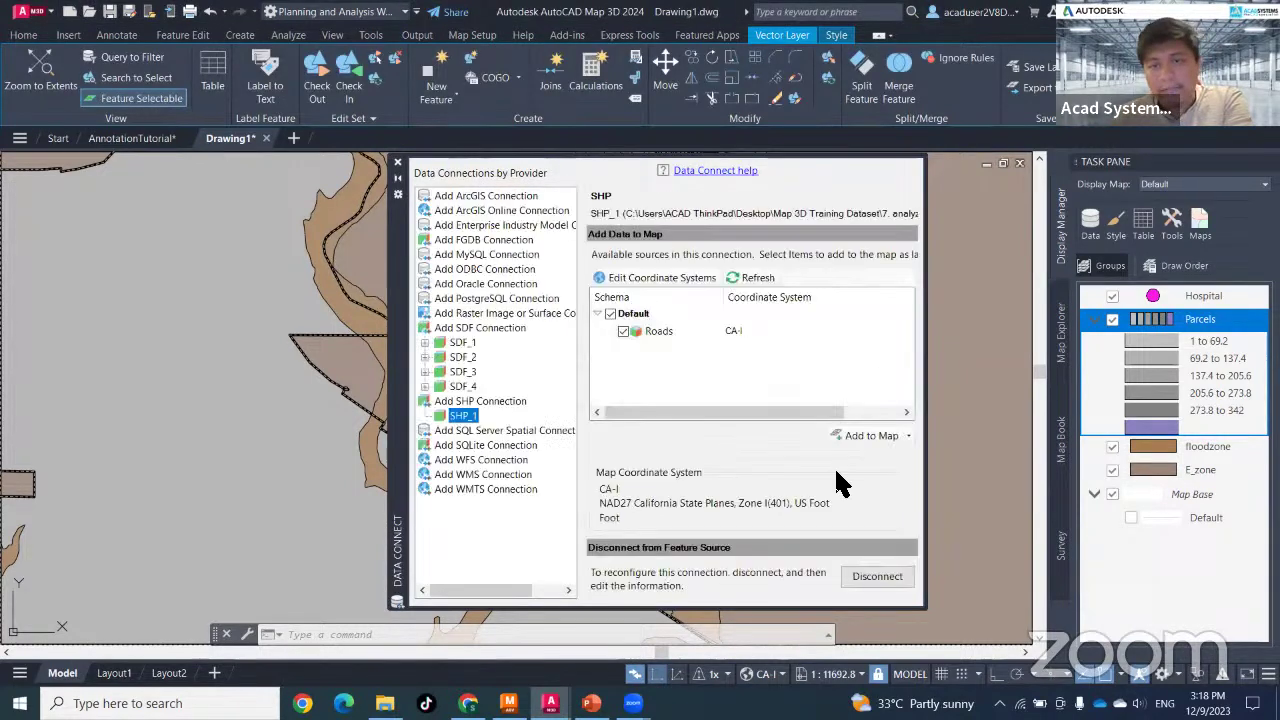
- Add the Roads feature class to the map as a layer and close the data connections
{"action": "left_click", "coordinate": [664, 334]}
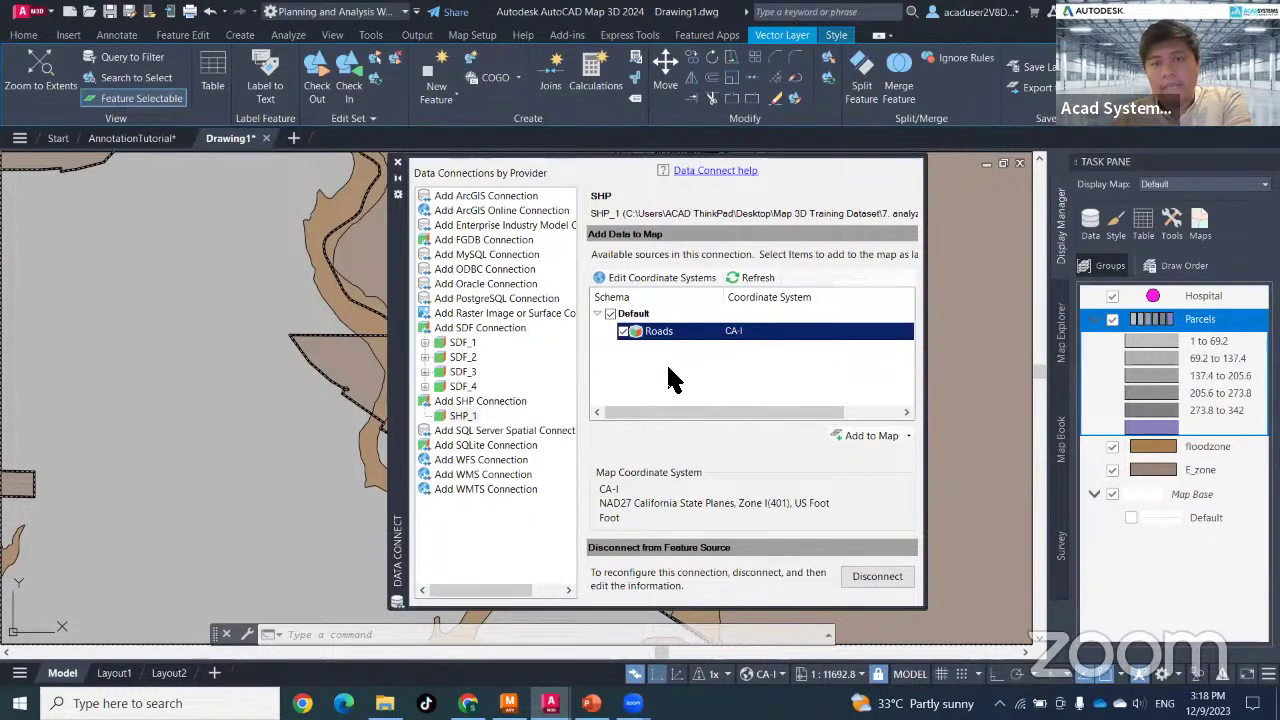
{"action": "left_click", "coordinate": [869, 439]}
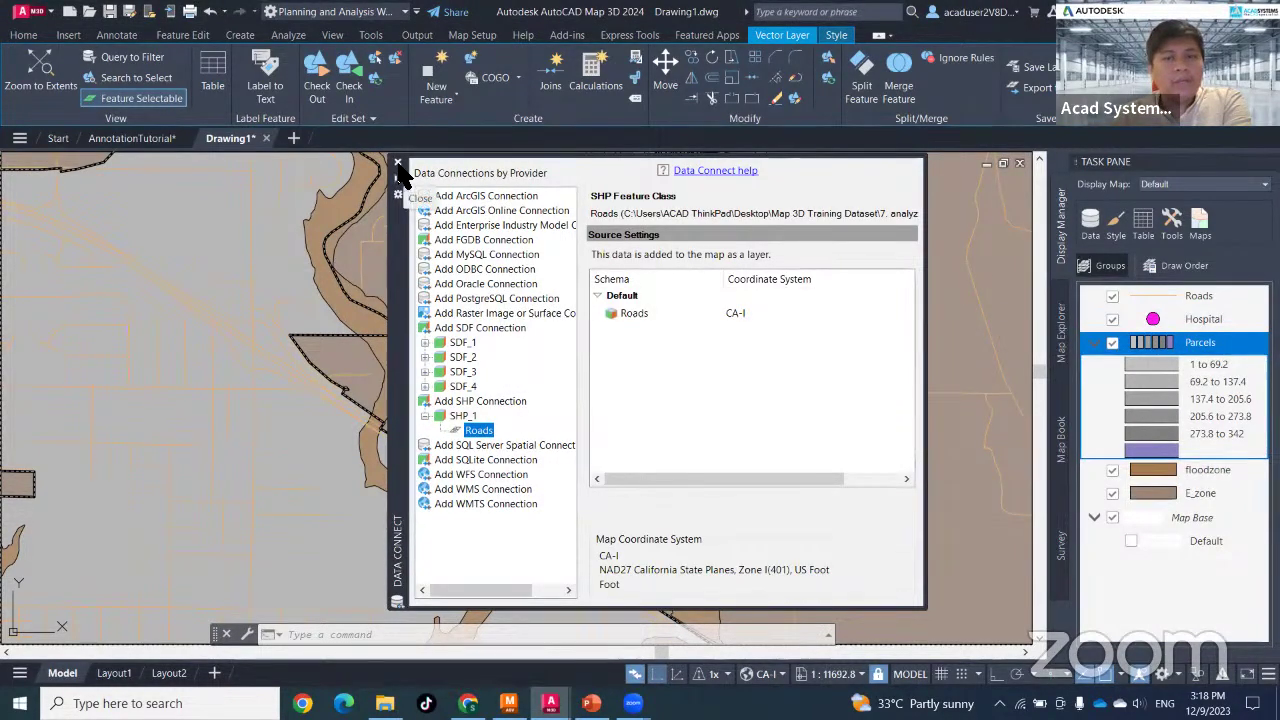
{"action": "left_click", "coordinate": [397, 163]}
- Open the style settings of the Roads layer and start a new theme for its lines
{"action": "scroll", "coordinate": [786, 487], "scroll_direction": "down", "scroll_amount": 2}
{"action": "scroll", "coordinate": [800, 420], "scroll_direction": "up", "scroll_amount": 3}
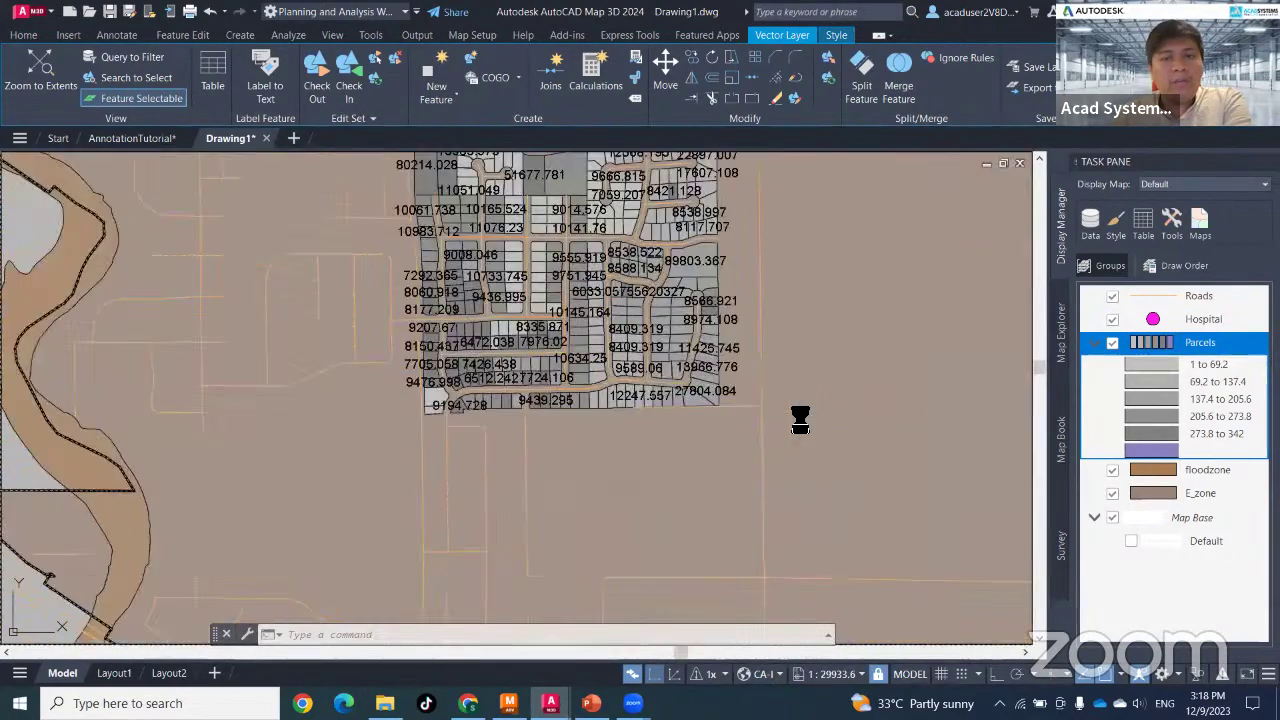
{"action": "scroll", "coordinate": [800, 420], "scroll_direction": "up", "scroll_amount": 5}
{"action": "middle_click_drag", "start_coordinate": [743, 420], "coordinate": [866, 514]}
{"action": "middle_click_drag", "start_coordinate": [774, 476], "coordinate": [1085, 463]}
{"action": "middle_click_drag", "start_coordinate": [634, 491], "coordinate": [764, 388]}
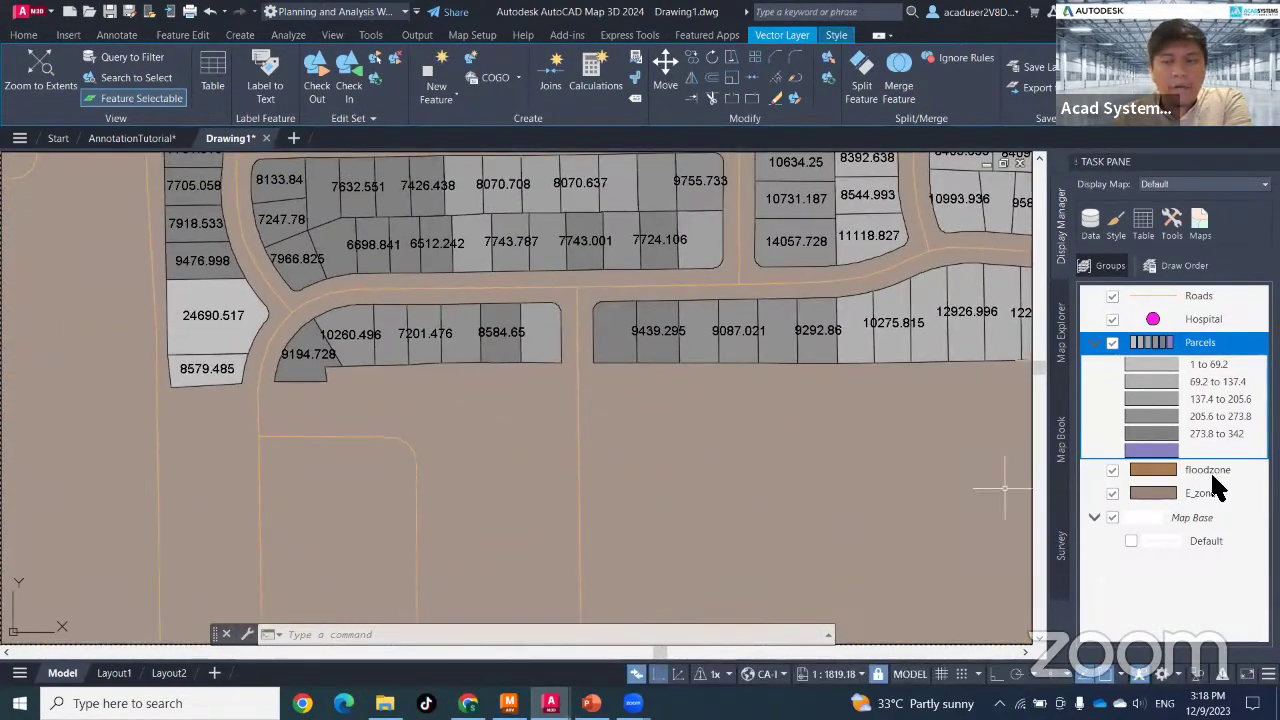
{"action": "left_click", "coordinate": [1211, 305]}
{"action": "right_click", "coordinate": [1211, 305]}
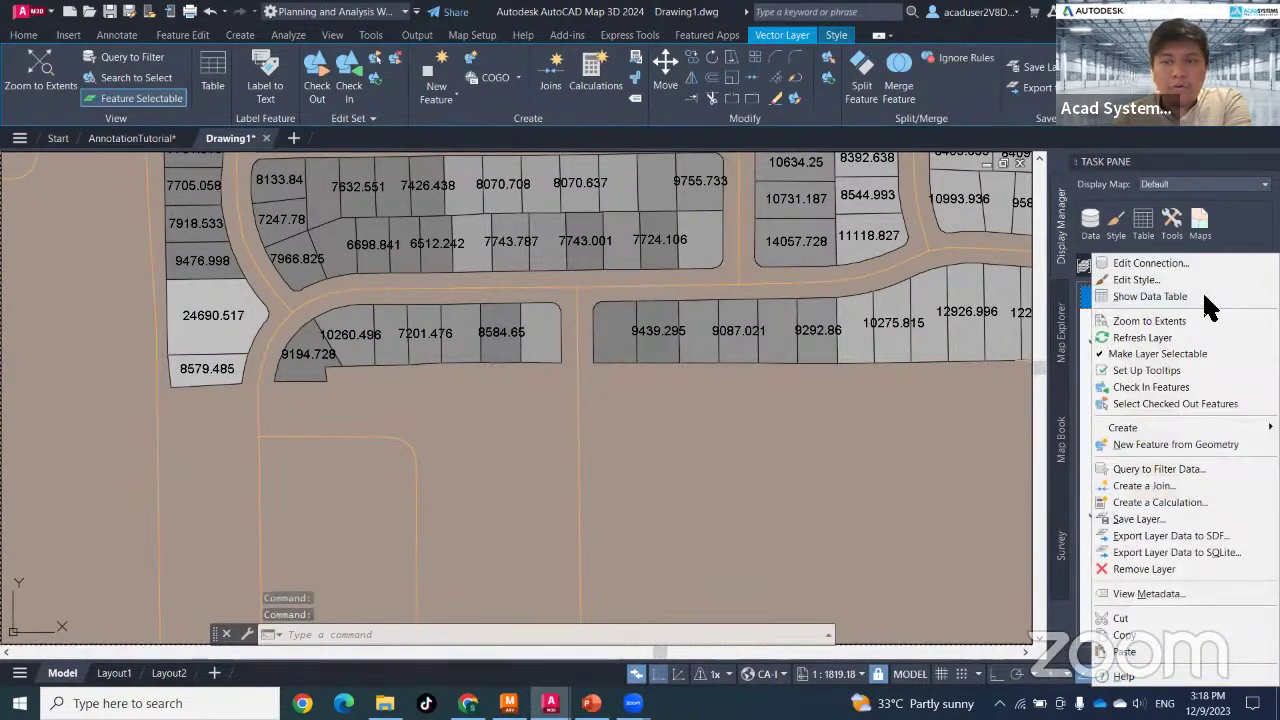
{"action": "left_click", "coordinate": [1200, 276]}
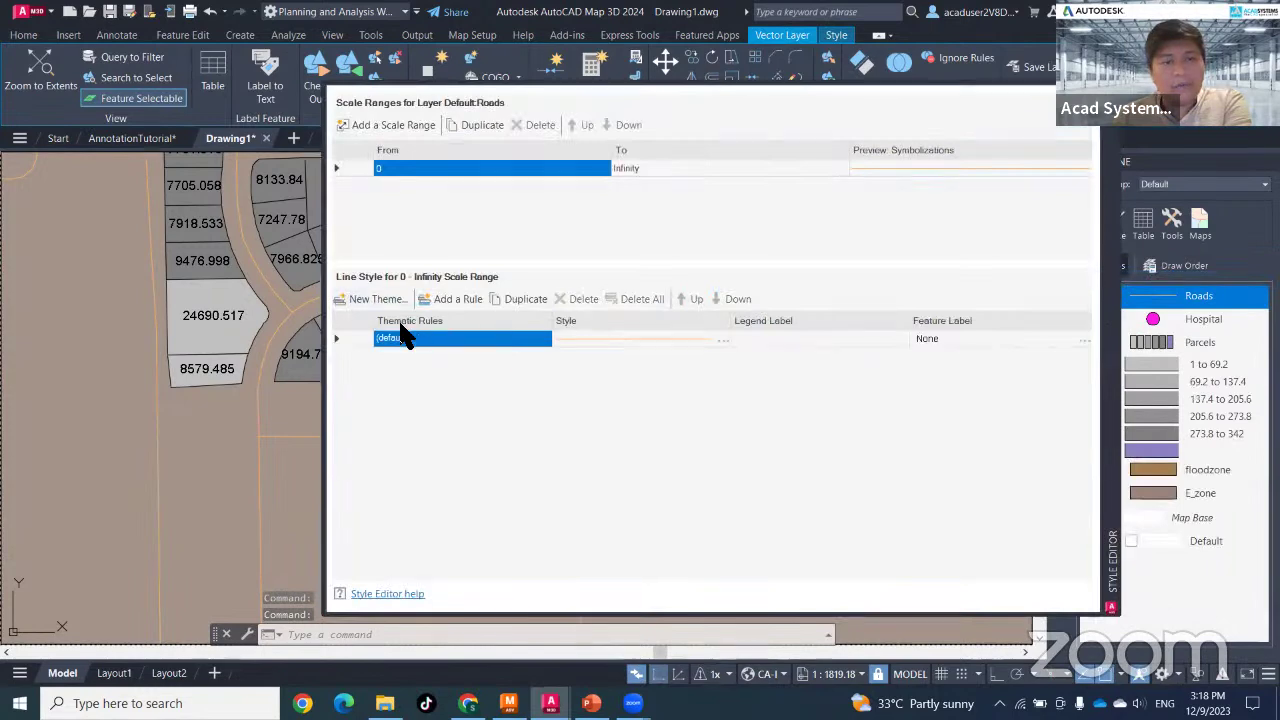
{"action": "left_click", "coordinate": [377, 299]}
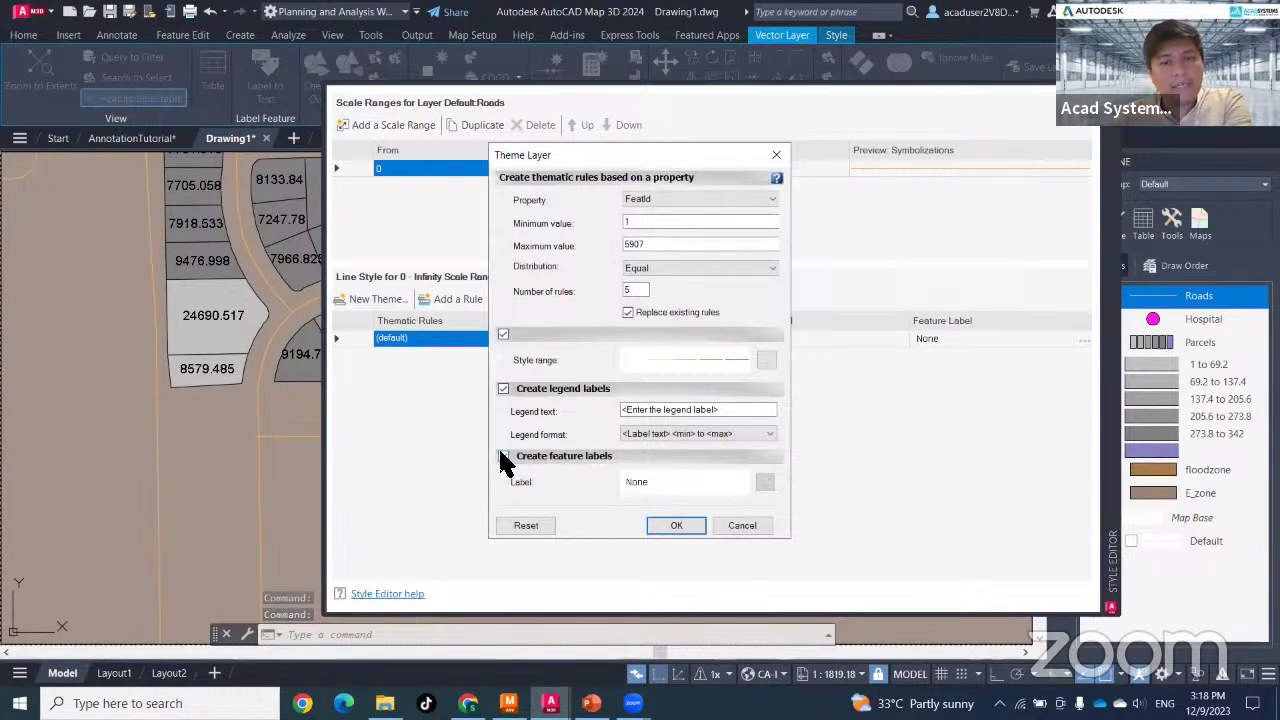
- Turn off the theme's style range, enable feature labels using the FeatId property as text, and apply the theme to Roads
{"action": "left_click", "coordinate": [503, 335]}
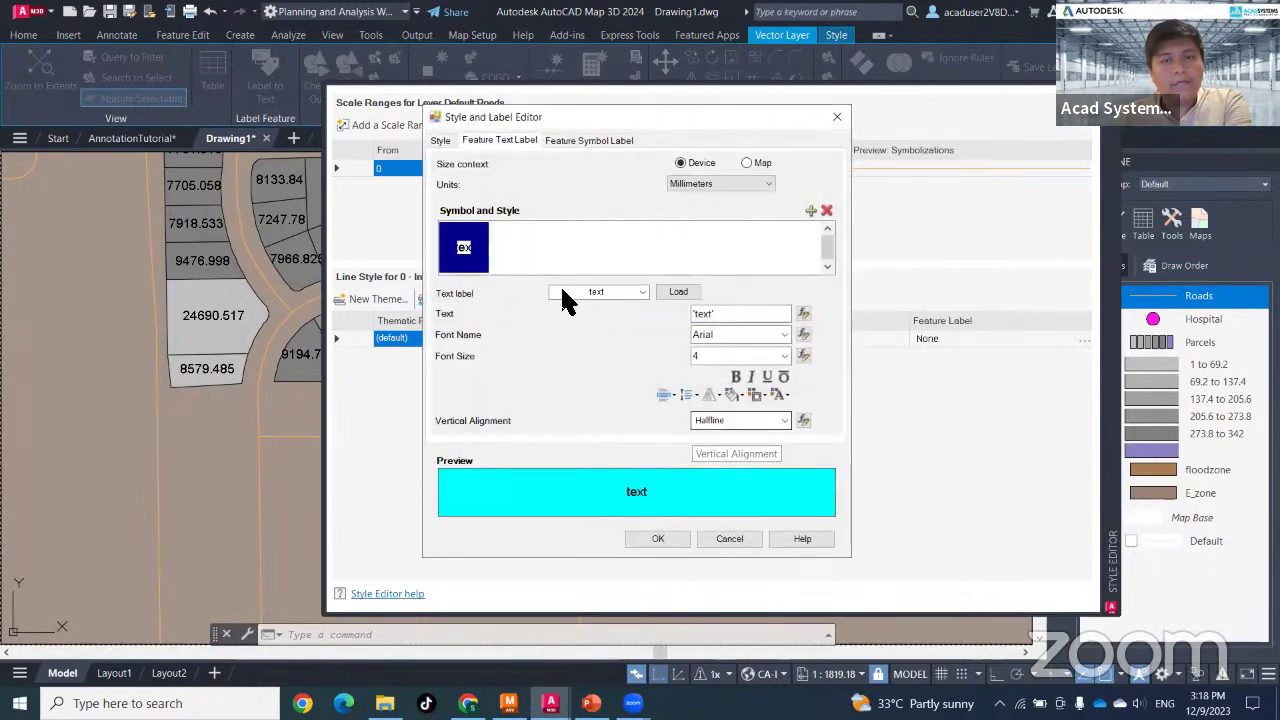
{"action": "left_click", "coordinate": [803, 312]}
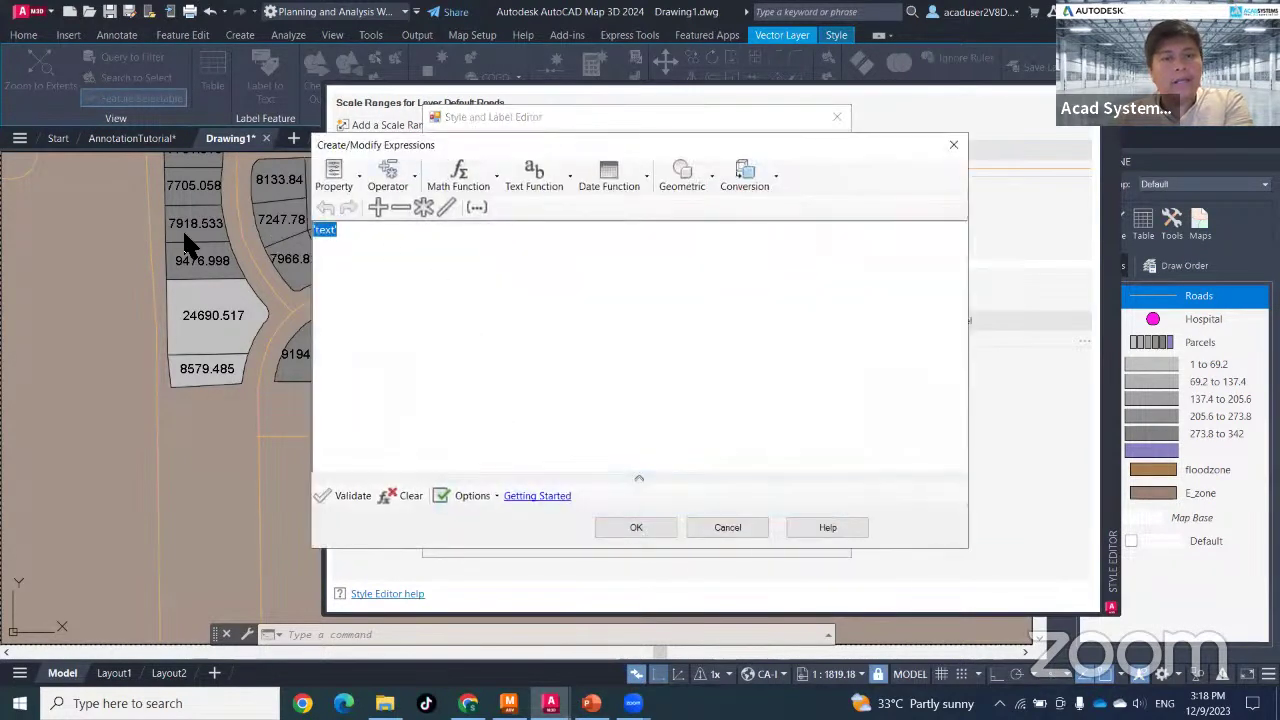
{"action": "left_click", "coordinate": [337, 184]}
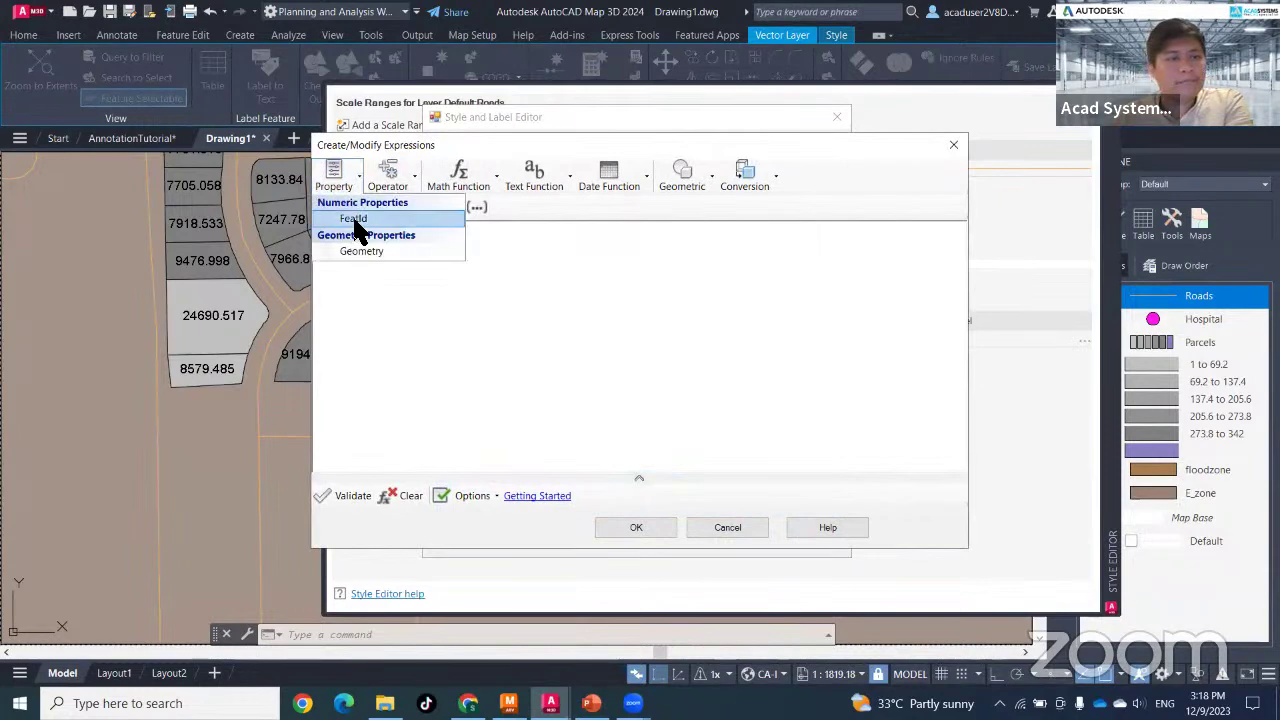
{"action": "left_click", "coordinate": [355, 219]}
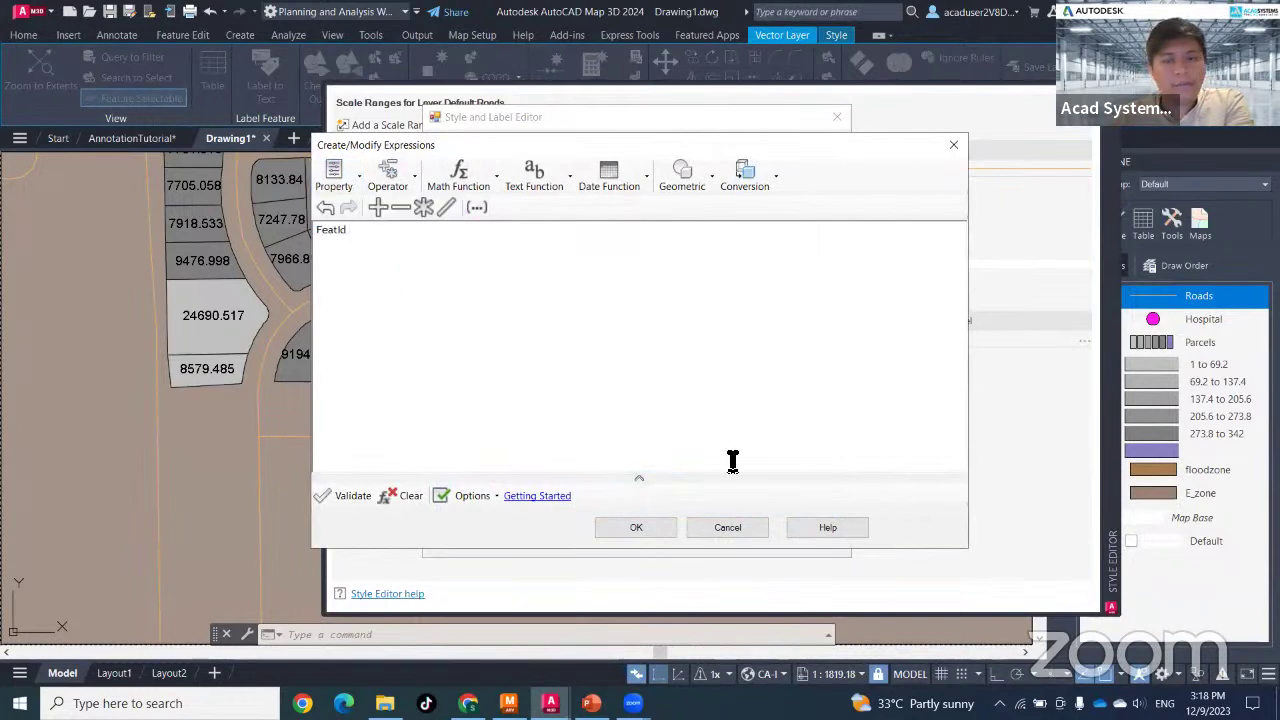
{"action": "left_click", "coordinate": [636, 528]}
{"action": "left_click", "coordinate": [682, 527]}
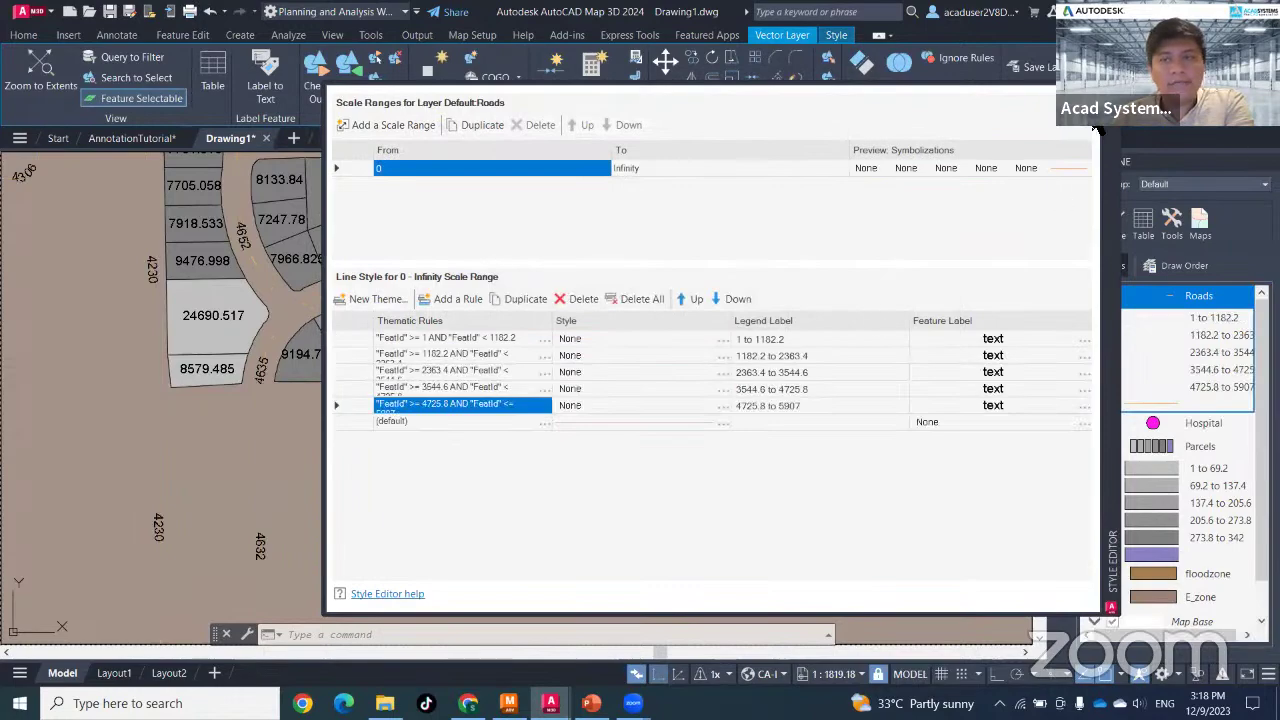
- Inspect the FeatId labels along the roads and view the attributes in the Roads data table
{"action": "left_click", "coordinate": [1095, 130]}
{"action": "scroll", "coordinate": [745, 490], "scroll_direction": "down", "scroll_amount": 5}
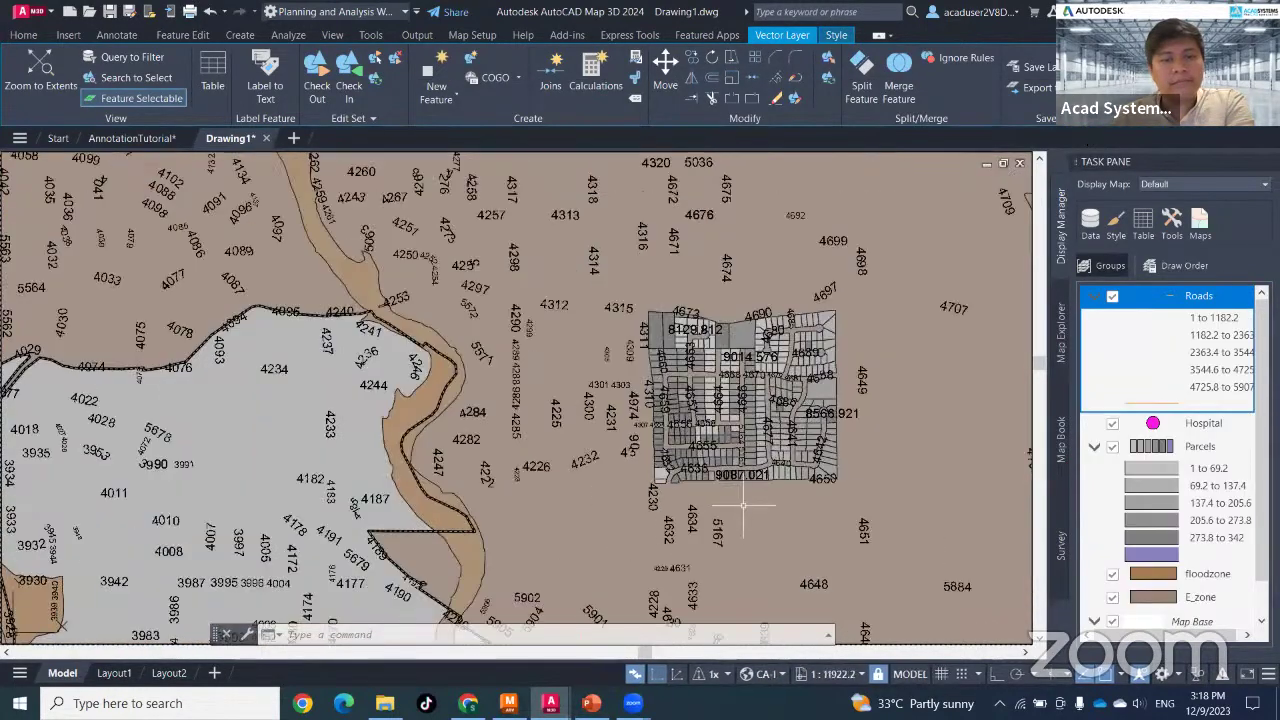
{"action": "scroll", "coordinate": [743, 503], "scroll_direction": "up", "scroll_amount": 8}
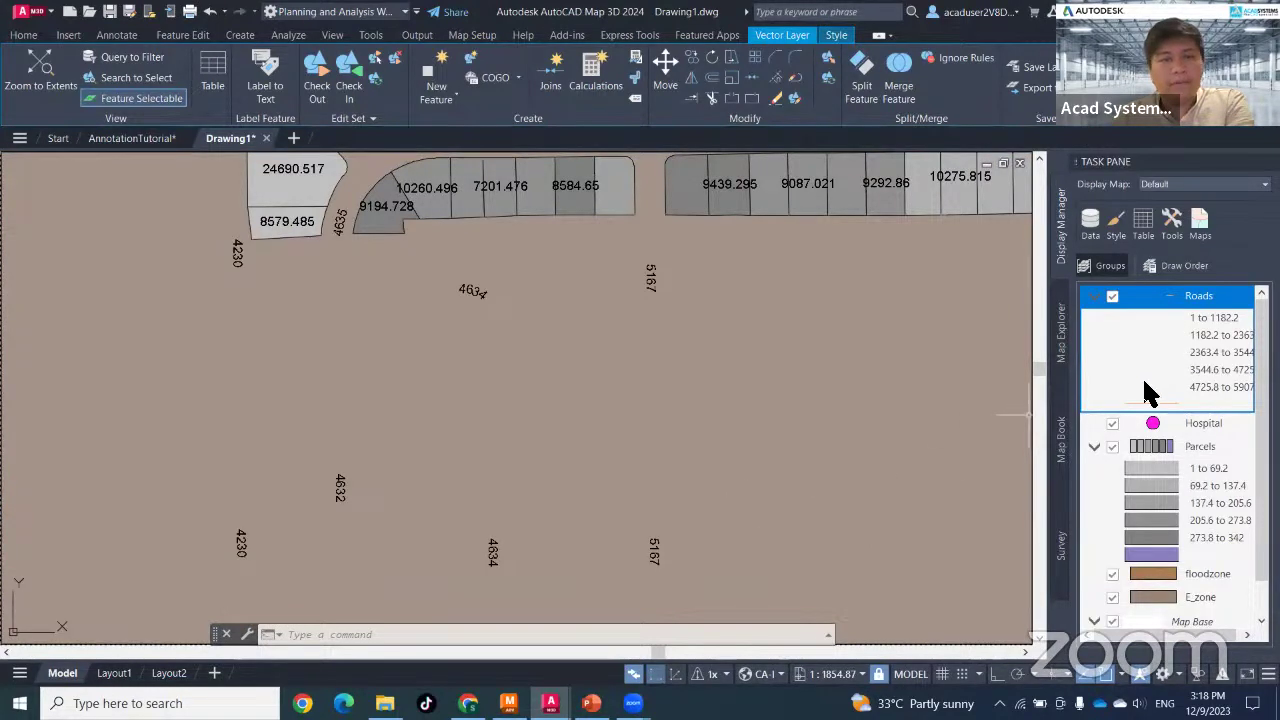
{"action": "right_click", "coordinate": [1155, 310]}
{"action": "left_click", "coordinate": [1142, 292]}
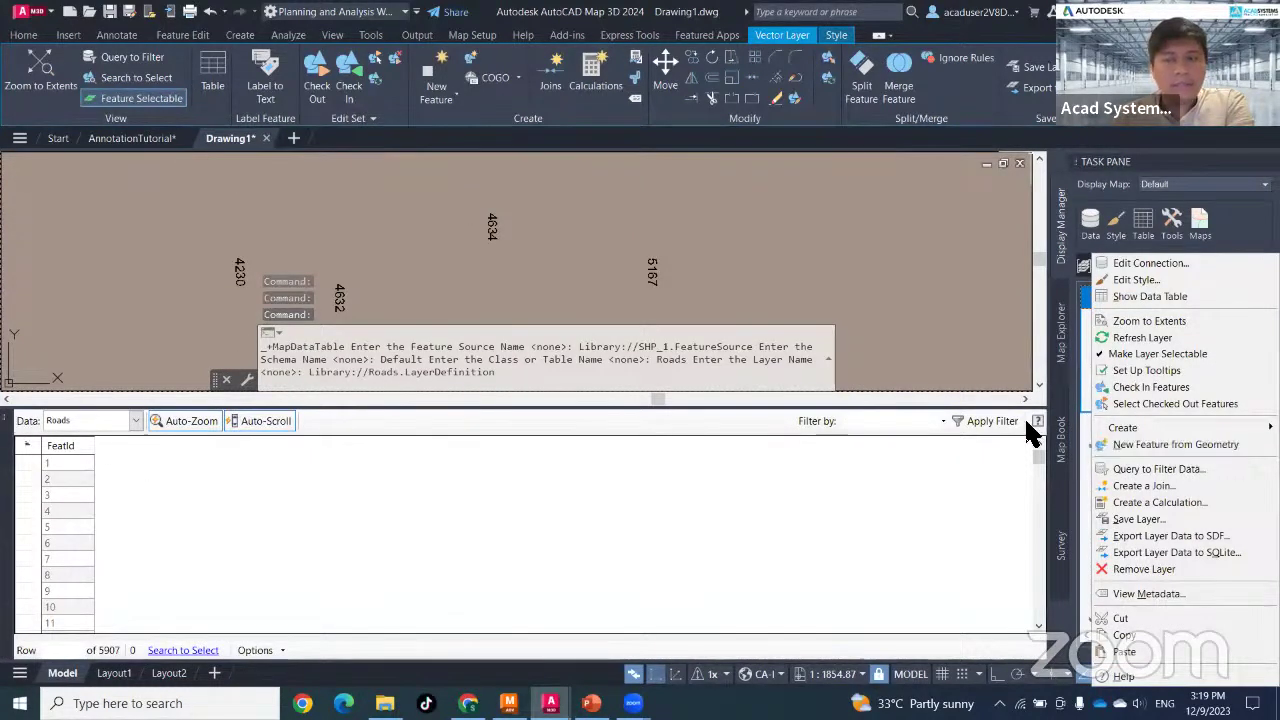
{"action": "left_click", "coordinate": [4, 419]}
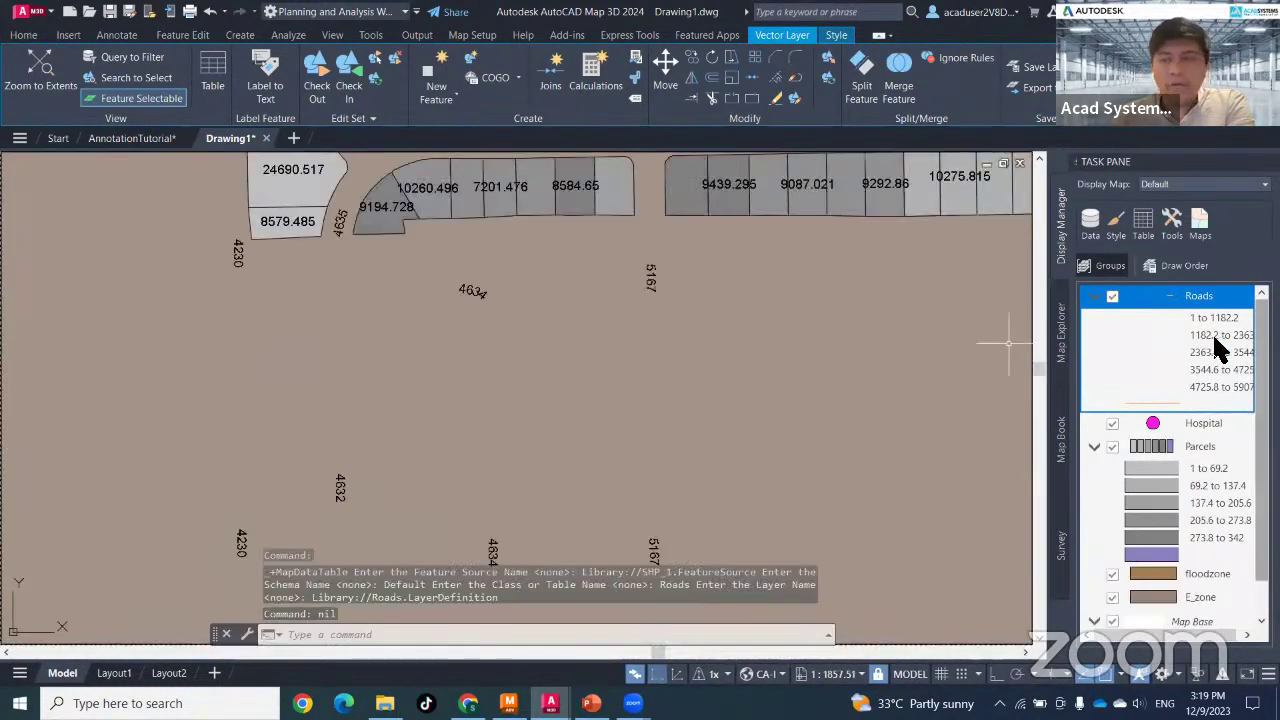
- Open the style settings of the Roads layer and delete all of its existing thematic rules
{"action": "right_click", "coordinate": [1206, 320]}
{"action": "left_click", "coordinate": [1206, 286]}
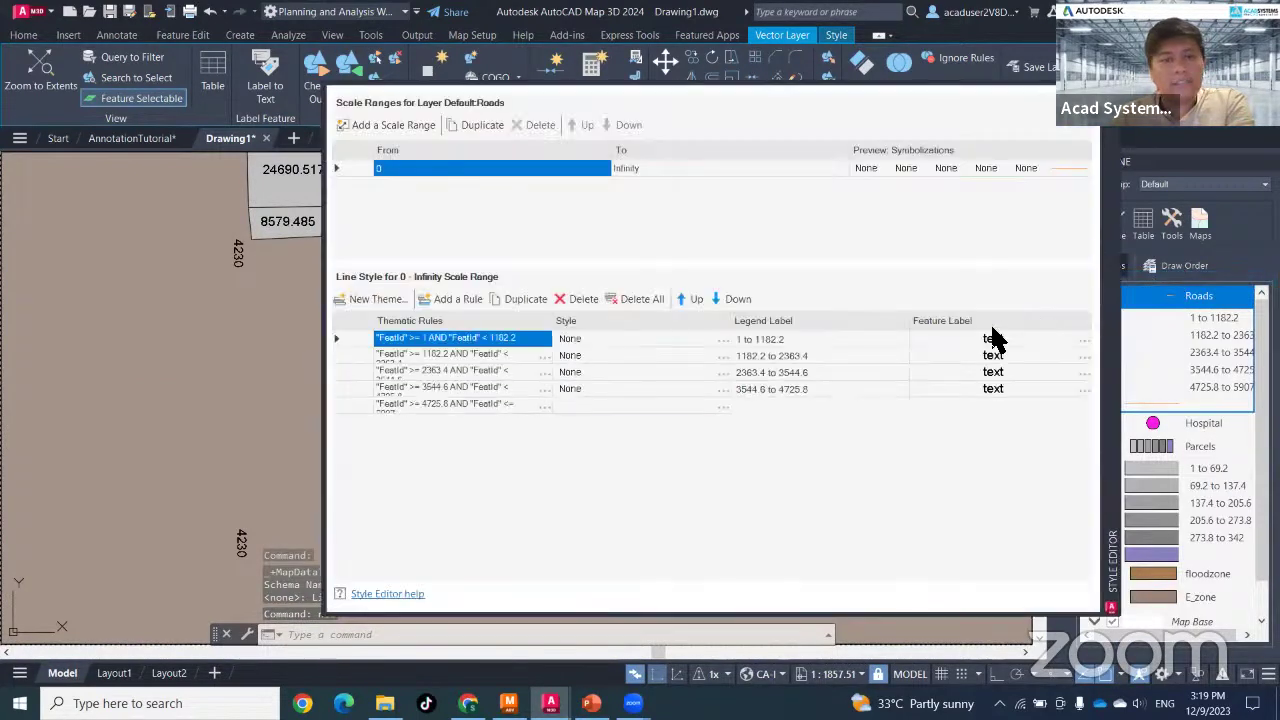
{"action": "left_click", "coordinate": [634, 302]}
{"action": "key", "text": "Return"}
- Start a new FeatId theme for Roads with 1 rule, turn off the style range, and enable feature labels
{"action": "left_click", "coordinate": [375, 299]}
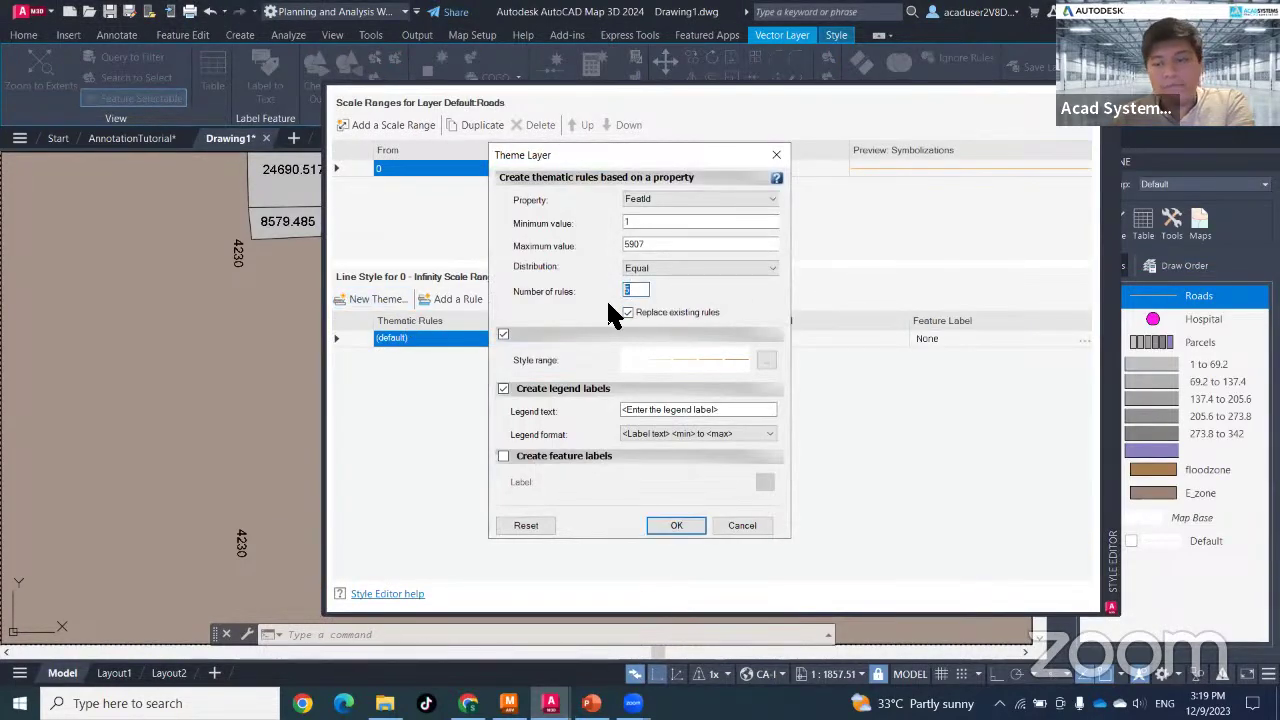
{"action": "left_click", "coordinate": [687, 245]}
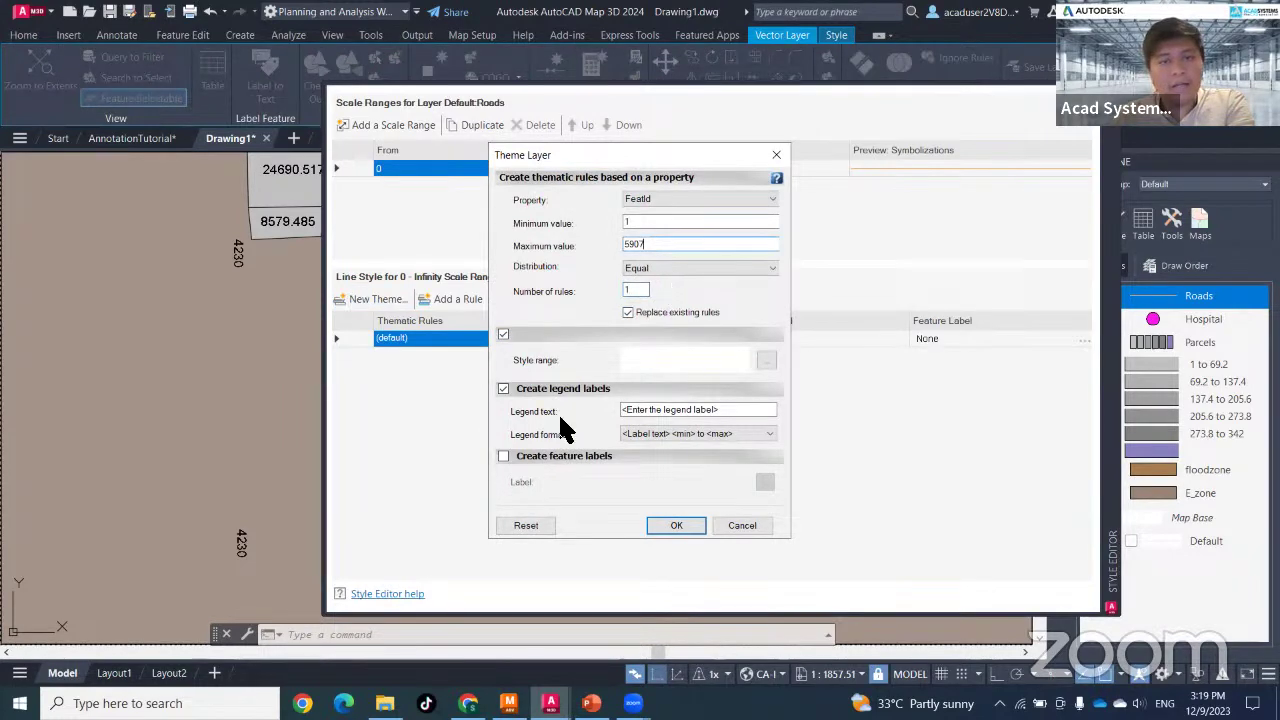
{"action": "left_click", "coordinate": [505, 338]}
{"action": "left_click", "coordinate": [504, 457]}
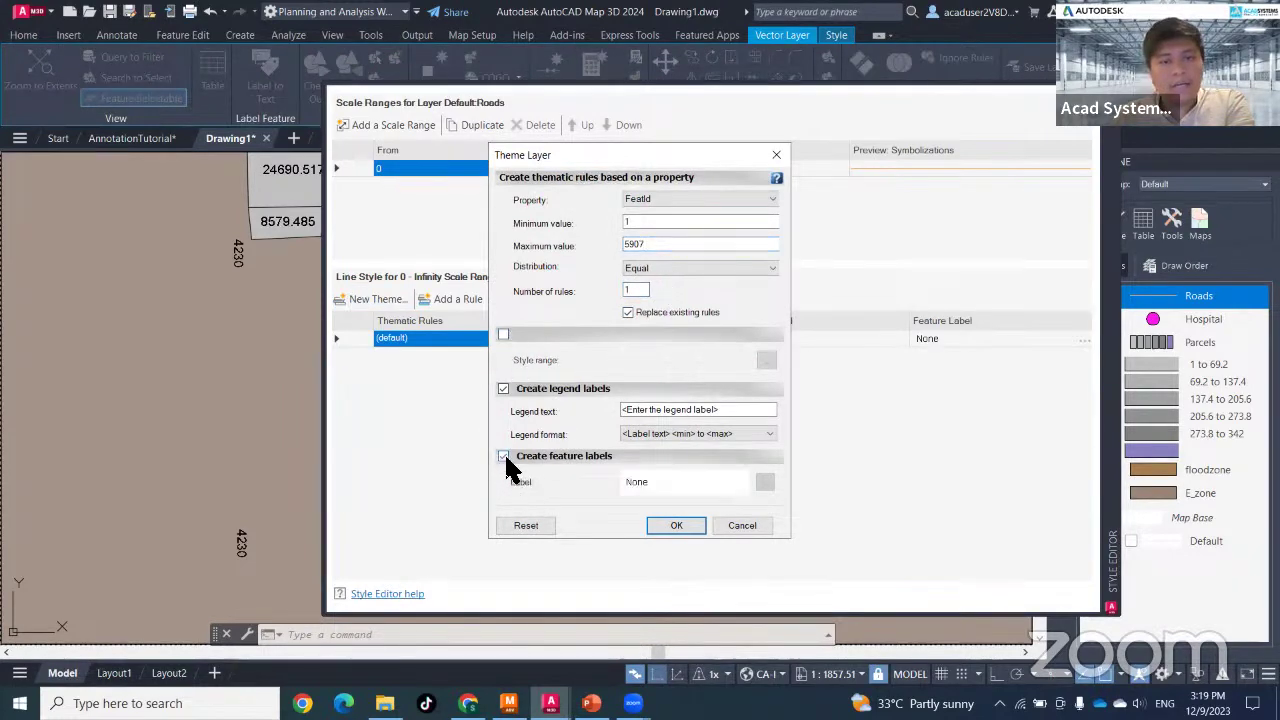
- Set the feature label text to the FeatId property and apply the theme to the Roads layer
{"action": "left_click", "coordinate": [765, 483]}
{"action": "left_click", "coordinate": [758, 318]}
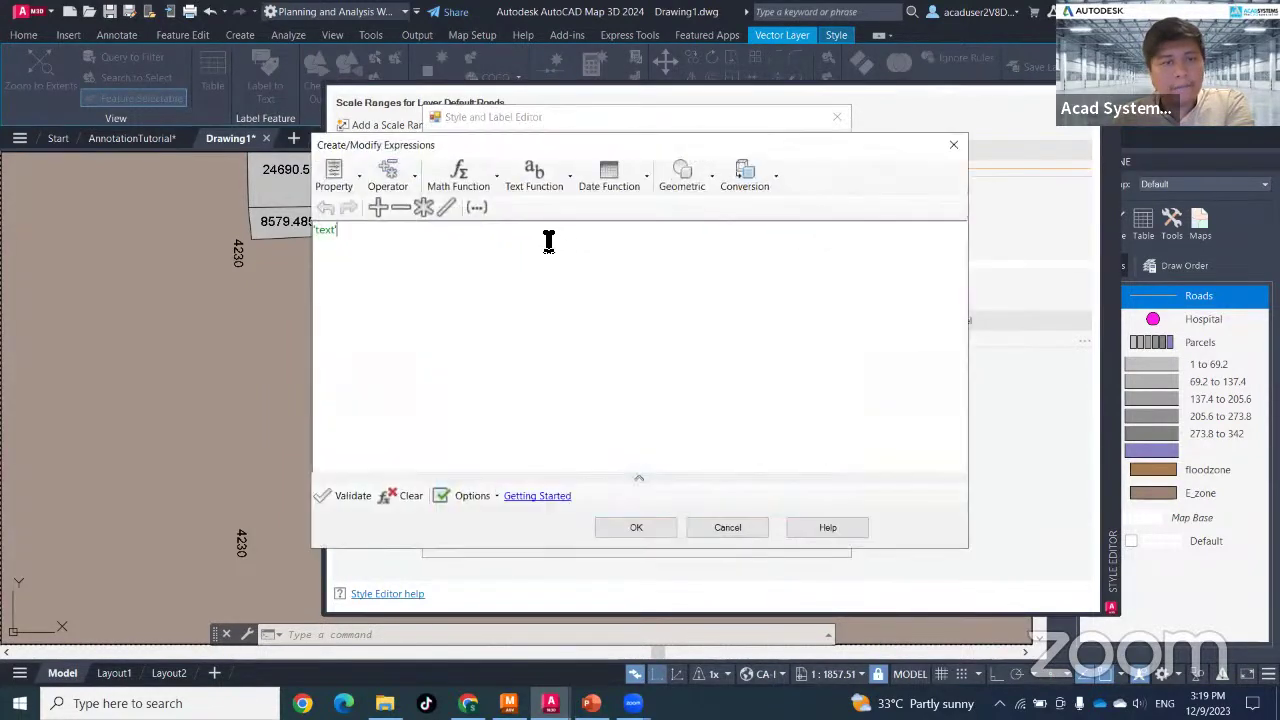
{"action": "left_click", "coordinate": [348, 190]}
{"action": "left_click", "coordinate": [450, 205]}
{"action": "left_click", "coordinate": [620, 522]}
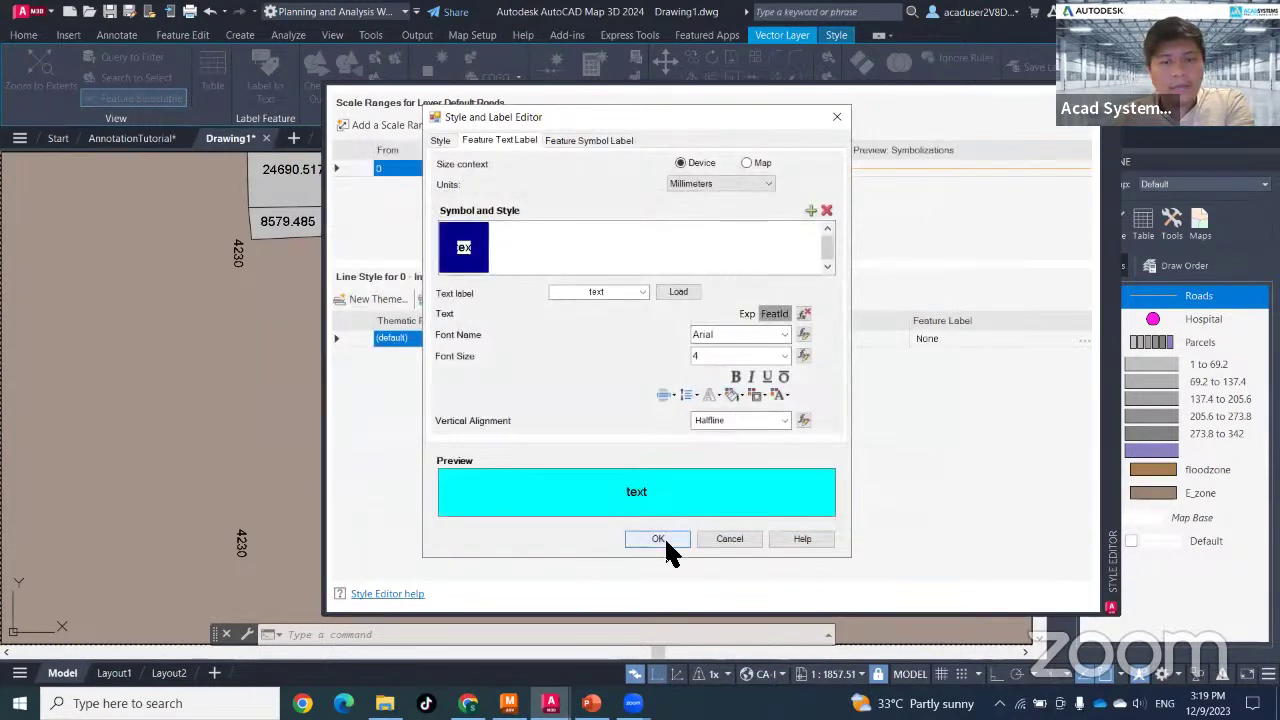
{"action": "left_click", "coordinate": [662, 538]}
{"action": "left_click", "coordinate": [672, 530]}
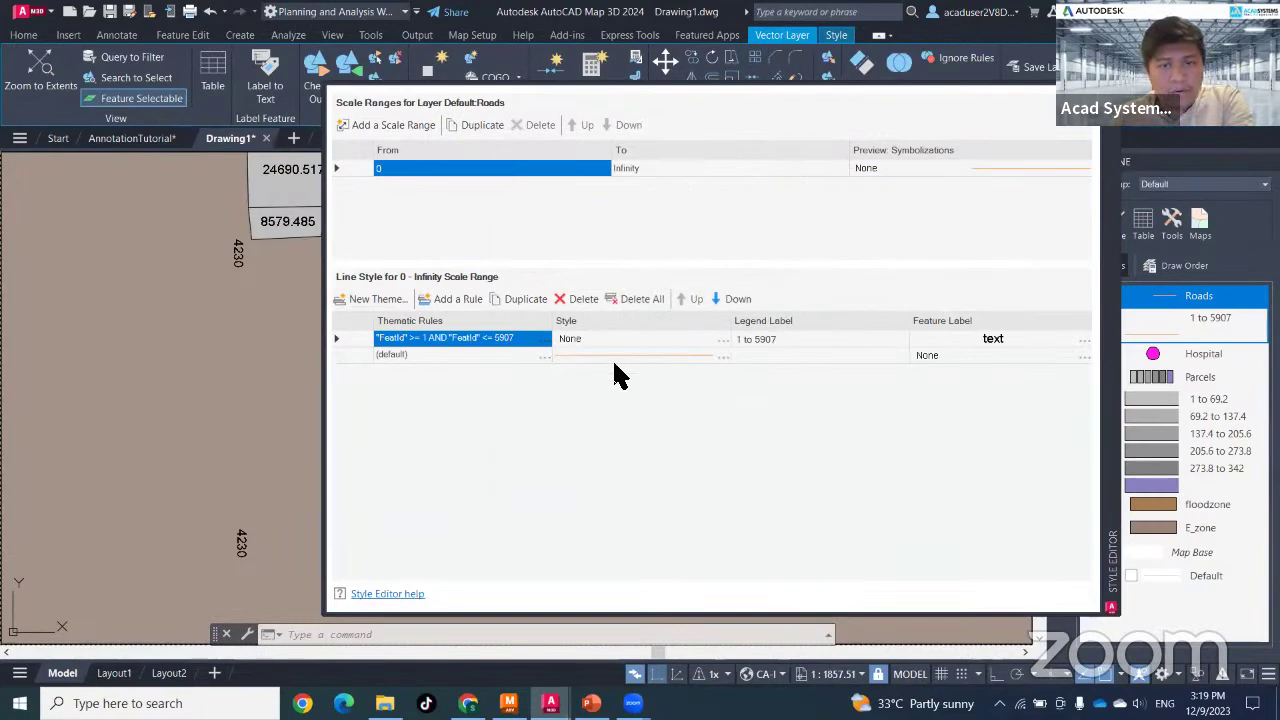
- Add a black Solid Line symbol to the style of the FeatId rule, apply it, and close the style settings
{"action": "left_click", "coordinate": [722, 341]}
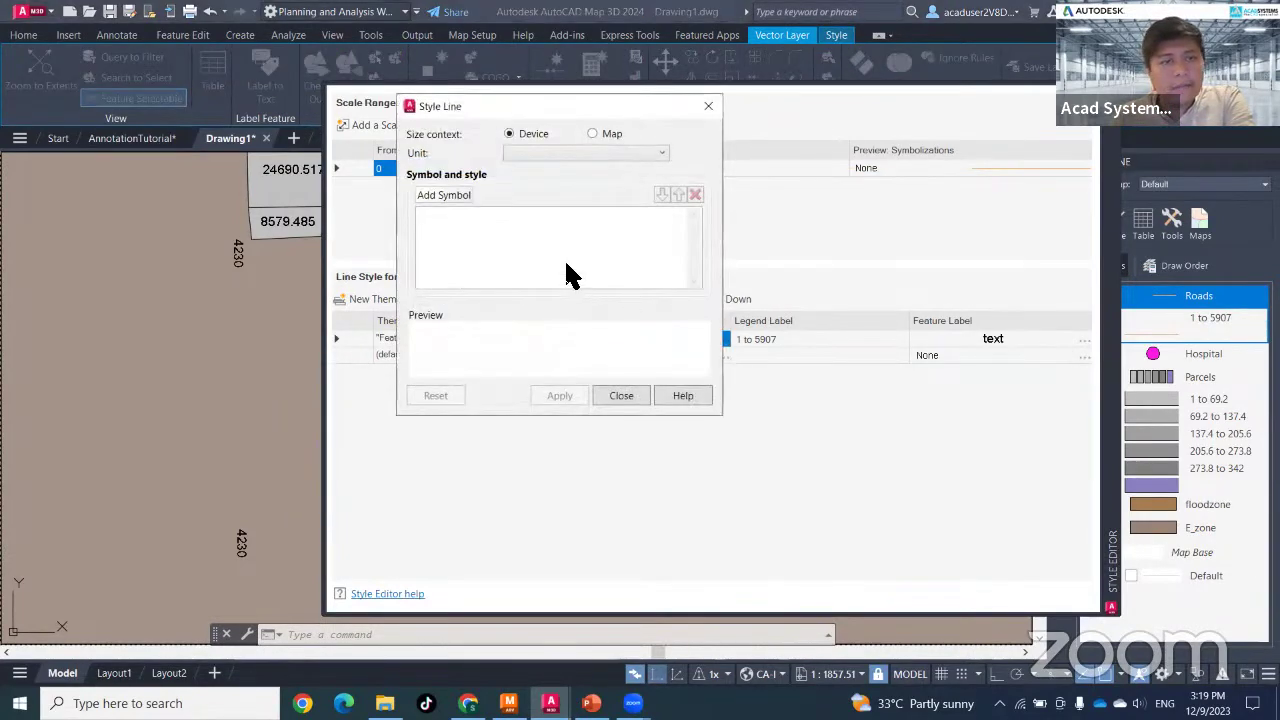
{"action": "left_click", "coordinate": [447, 198]}
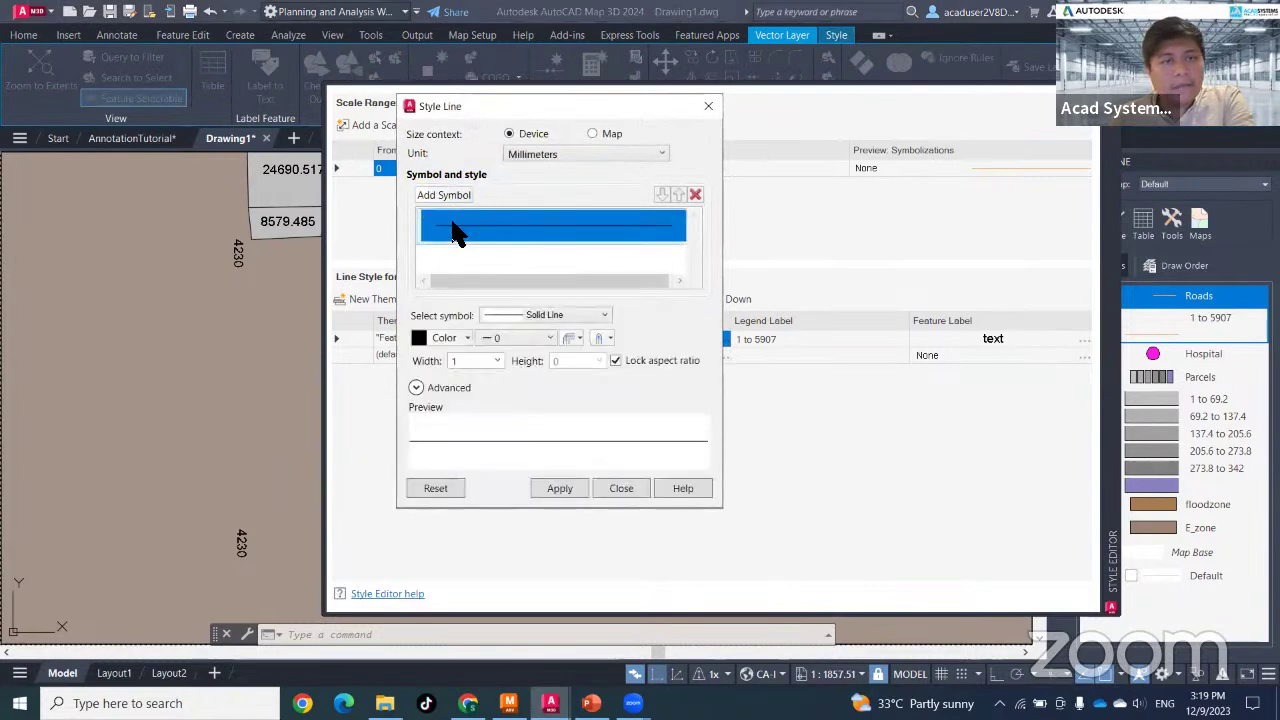
{"action": "left_click", "coordinate": [559, 488]}
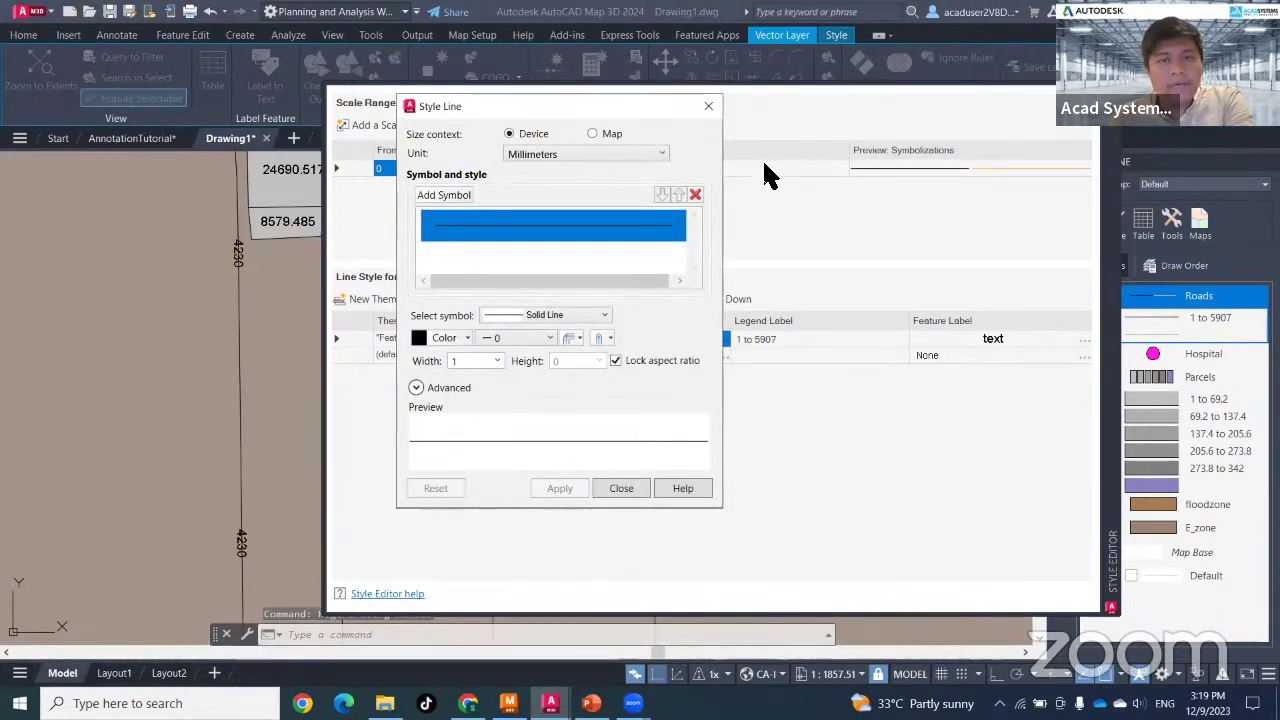
{"action": "left_click", "coordinate": [708, 110]}
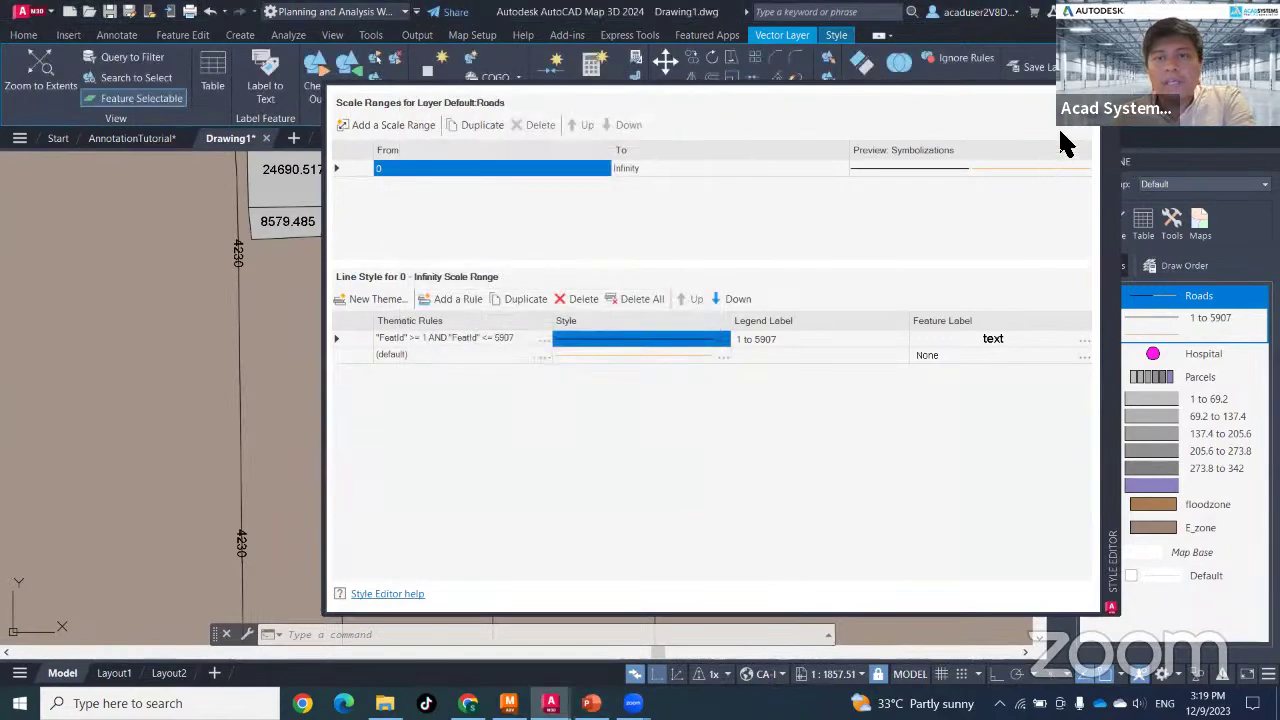
{"action": "left_click", "coordinate": [1111, 94]}
- Examine the road lines and their FeatId labels across the map at several scales, including around the floodzone and hospital areas
{"action": "scroll", "coordinate": [825, 391], "scroll_direction": "down", "scroll_amount": 3}
{"action": "mouse_move", "coordinate": [819, 424]}
{"action": "middle_mouse_down"}
{"action": "mouse_move", "coordinate": [811, 434]}
{"action": "mouse_move", "coordinate": [840, 390]}
{"action": "middle_mouse_up"}
{"action": "middle_click_drag", "start_coordinate": [494, 380], "coordinate": [694, 523]}
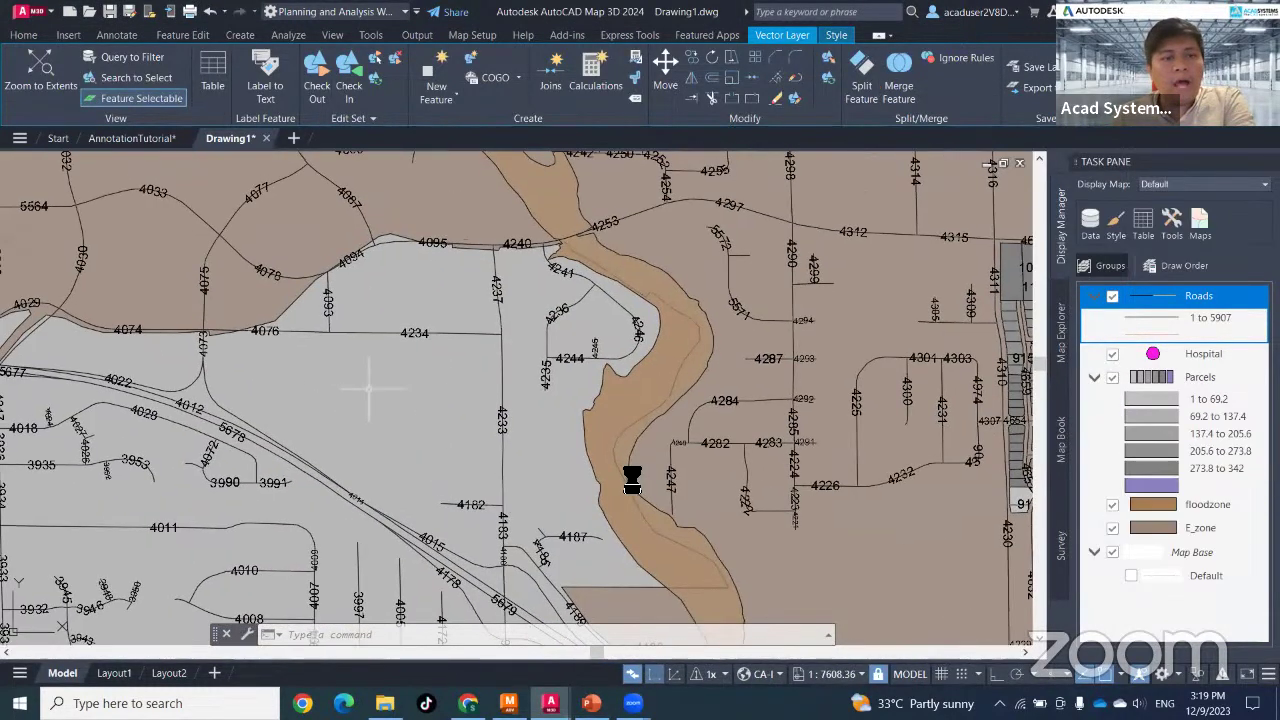
{"action": "scroll", "coordinate": [410, 365], "scroll_direction": "down", "scroll_amount": 4}
{"action": "middle_click_drag", "start_coordinate": [806, 513], "coordinate": [648, 453]}
{"action": "scroll", "coordinate": [608, 320], "scroll_direction": "up", "scroll_amount": 2}
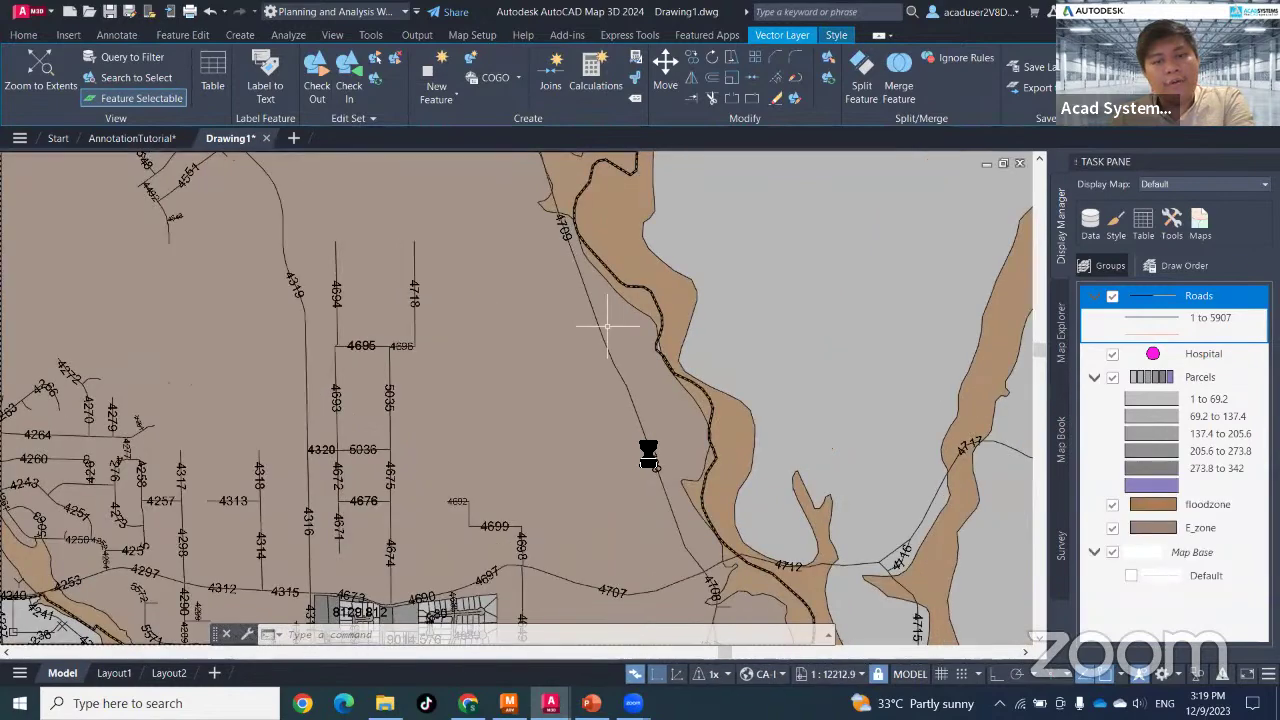
{"action": "scroll", "coordinate": [575, 252], "scroll_direction": "down", "scroll_amount": 2}
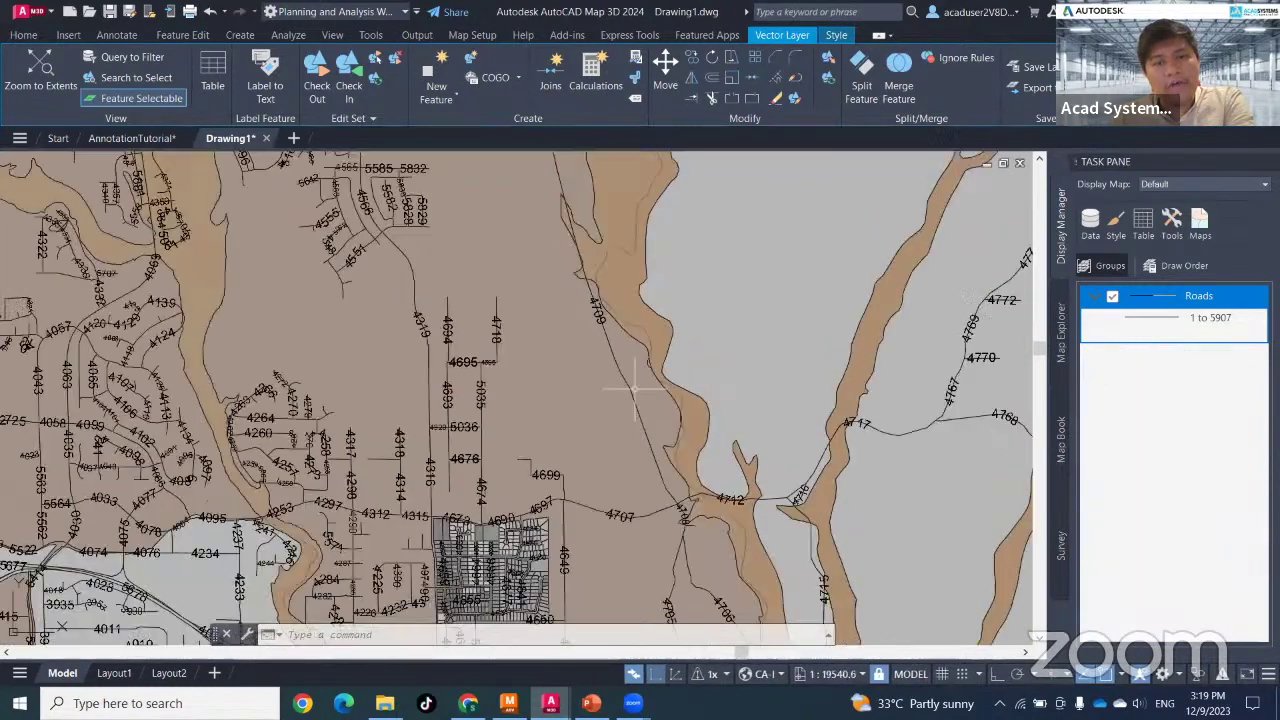
{"action": "scroll", "coordinate": [588, 290], "scroll_direction": "down", "scroll_amount": 2}
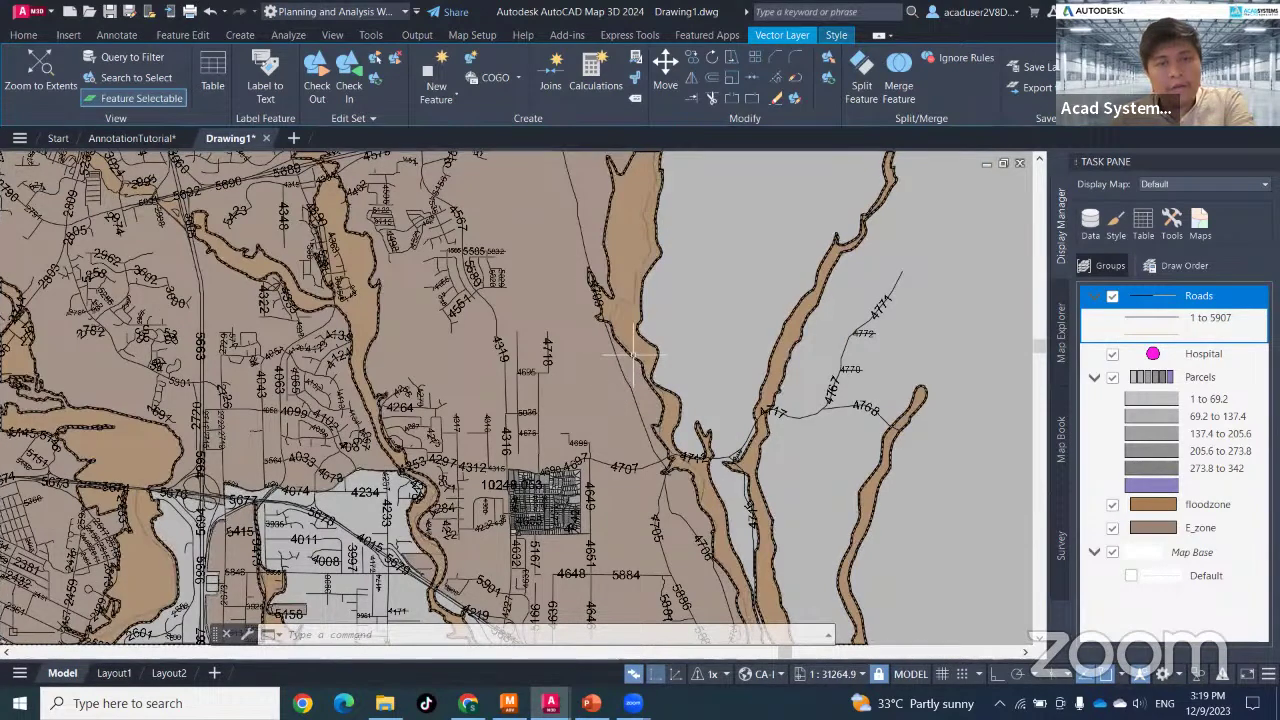
{"action": "scroll", "coordinate": [620, 364], "scroll_direction": "up", "scroll_amount": 4}
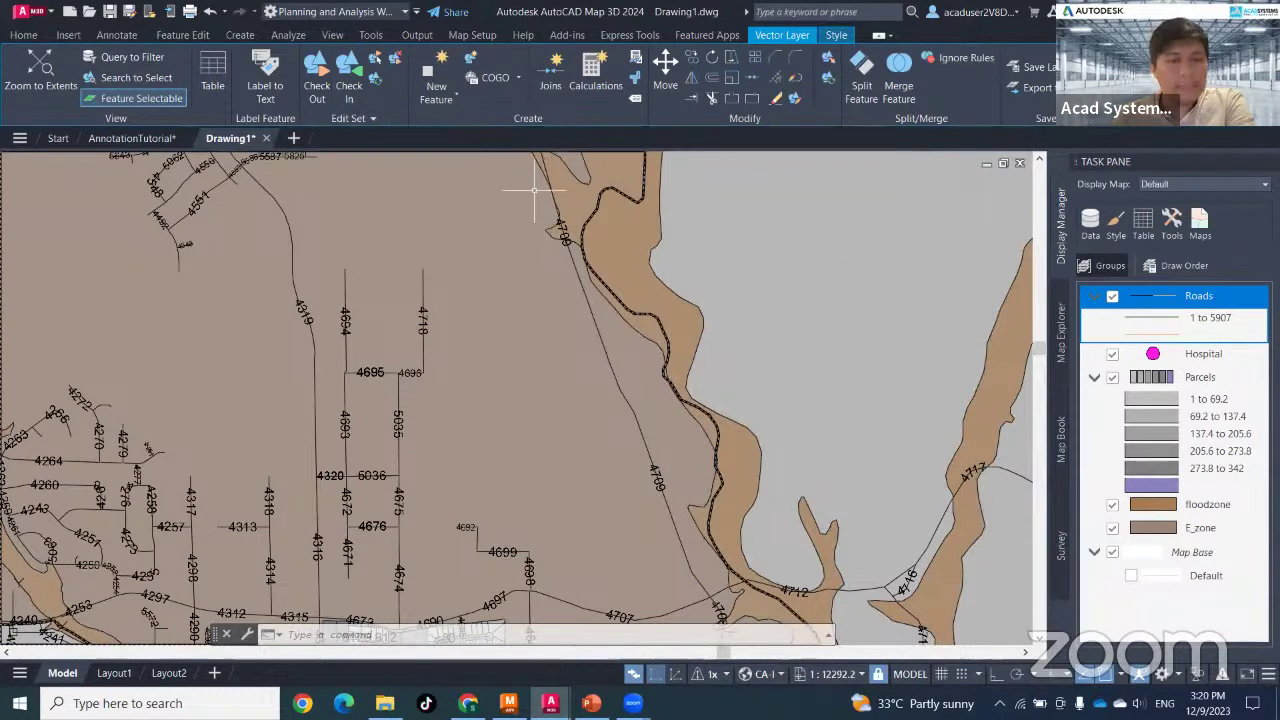
{"action": "middle_click_drag", "start_coordinate": [543, 271], "coordinate": [536, 380]}
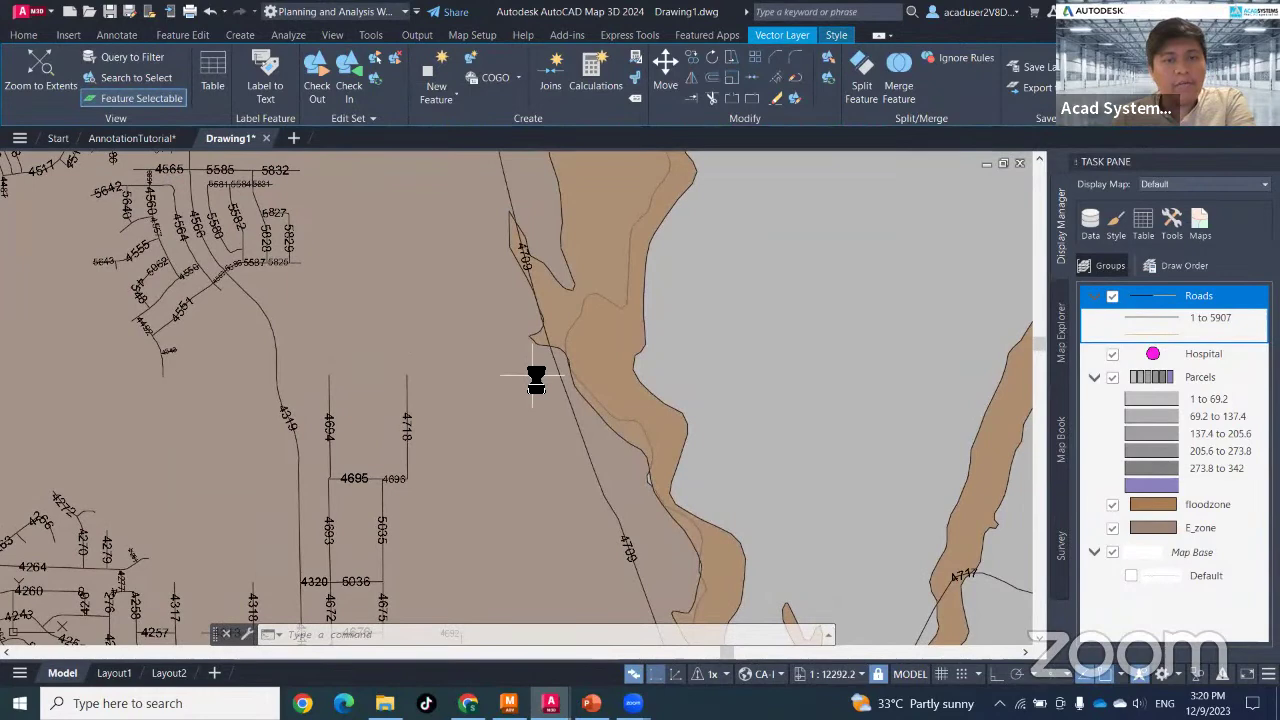
{"action": "scroll", "coordinate": [533, 376], "scroll_direction": "up", "scroll_amount": 6}
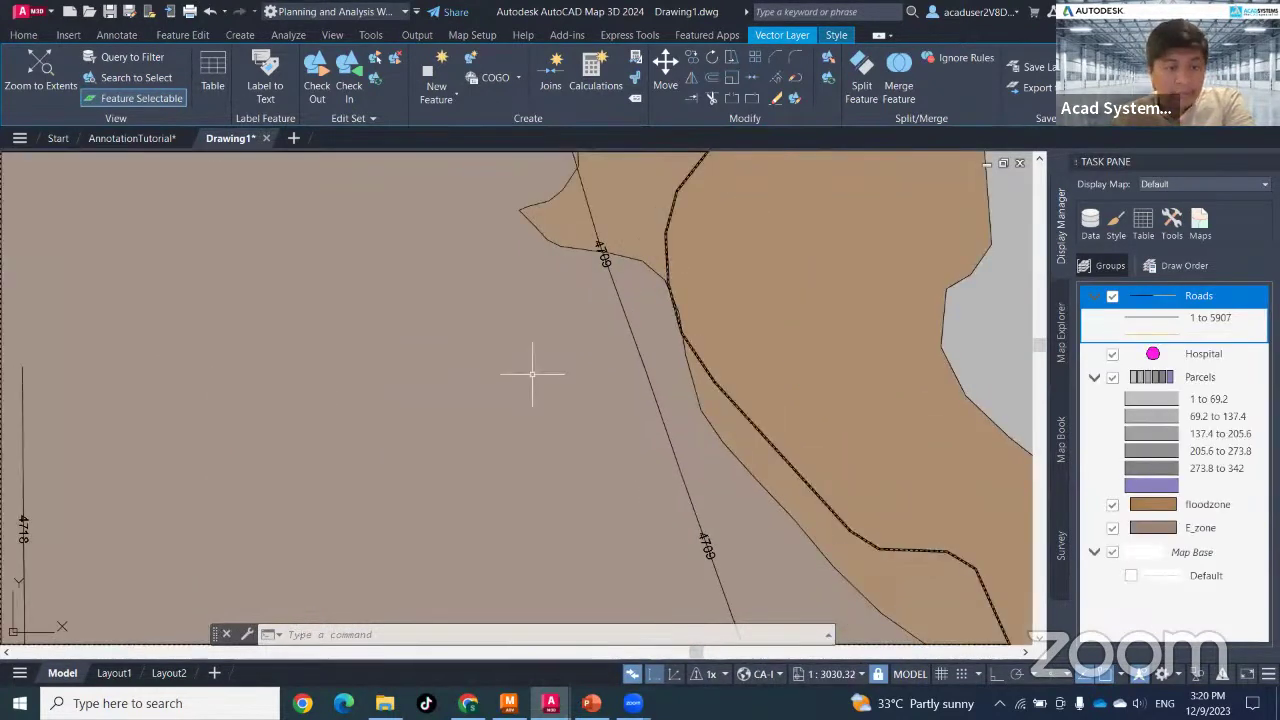
{"action": "scroll", "coordinate": [1005, 350], "scroll_direction": "down", "scroll_amount": 6}
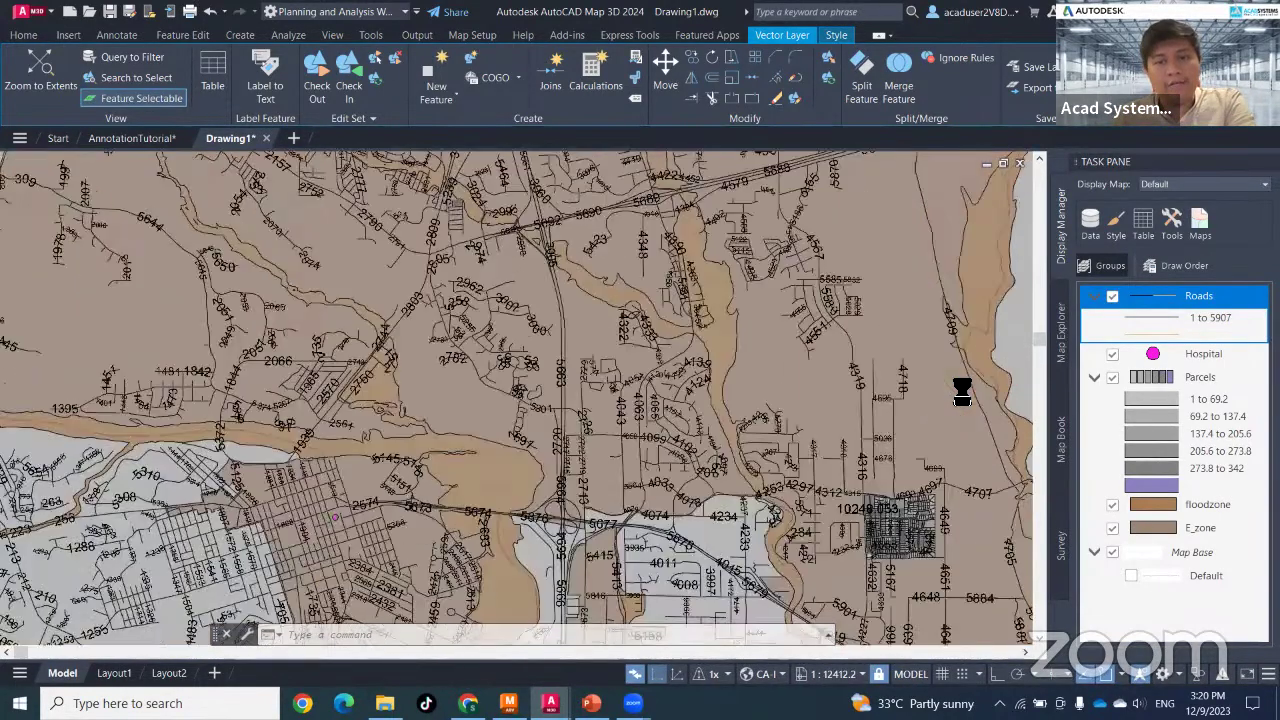
{"action": "scroll", "coordinate": [610, 380], "scroll_direction": "down", "scroll_amount": 6}
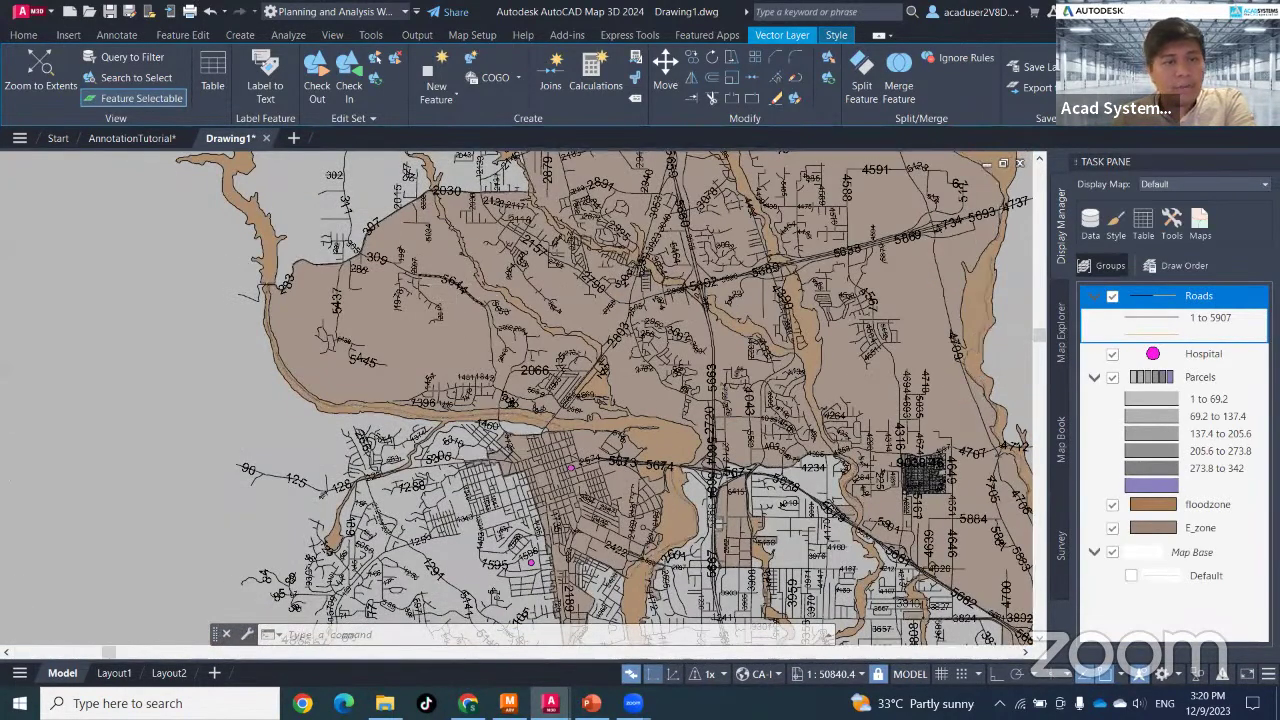
{"action": "scroll", "coordinate": [457, 291], "scroll_direction": "up", "scroll_amount": 10}
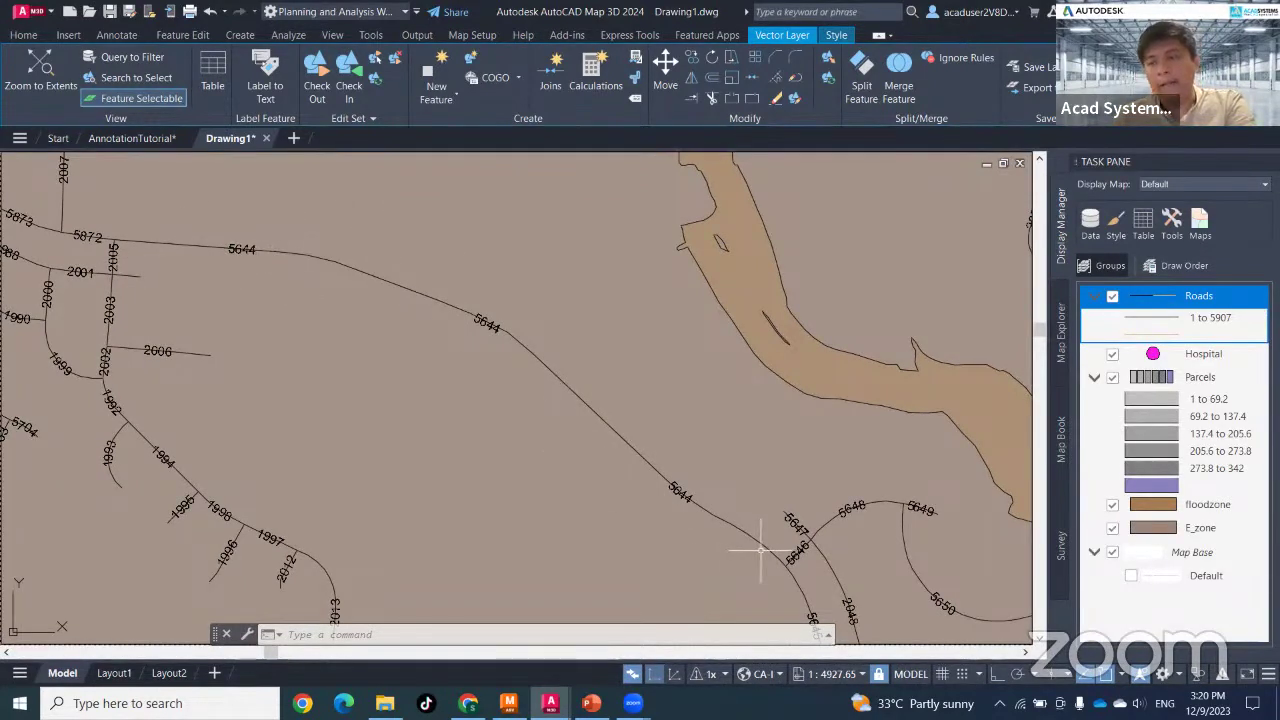
{"action": "scroll", "coordinate": [760, 549], "scroll_direction": "down", "scroll_amount": 8}
{"action": "middle_click_drag", "start_coordinate": [786, 536], "coordinate": [610, 388]}
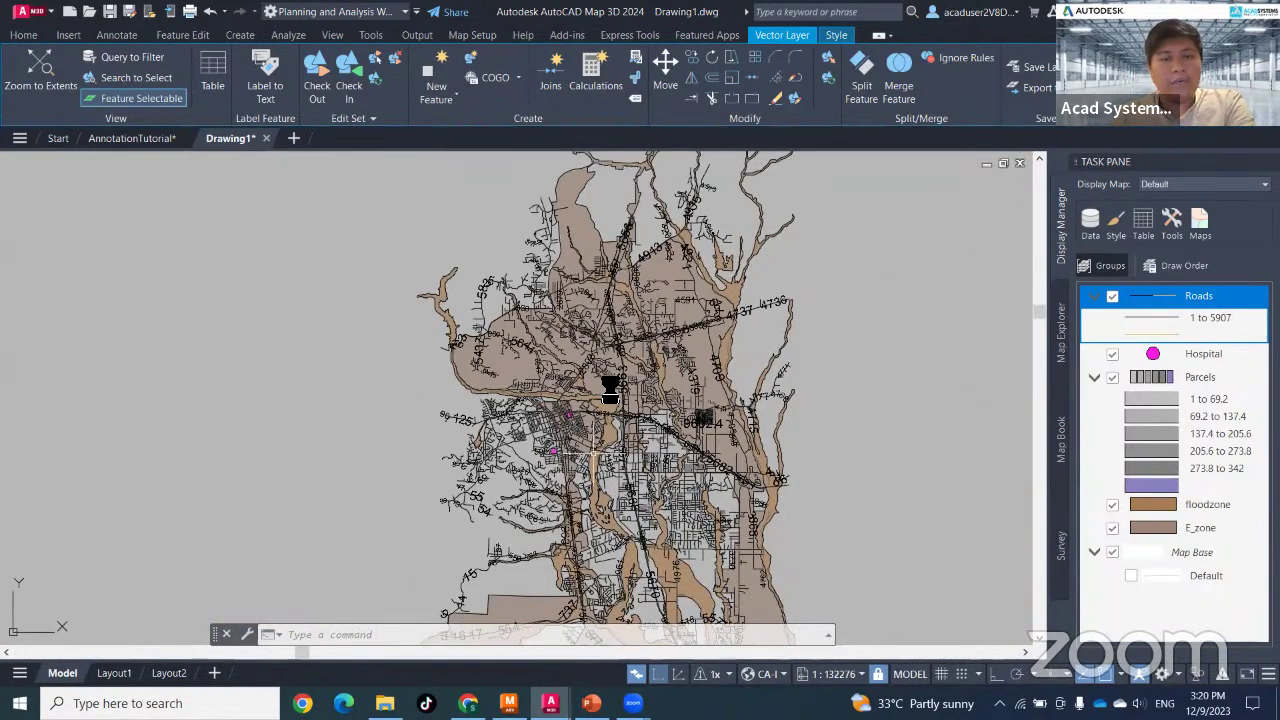
{"action": "scroll", "coordinate": [618, 437], "scroll_direction": "up", "scroll_amount": 6}
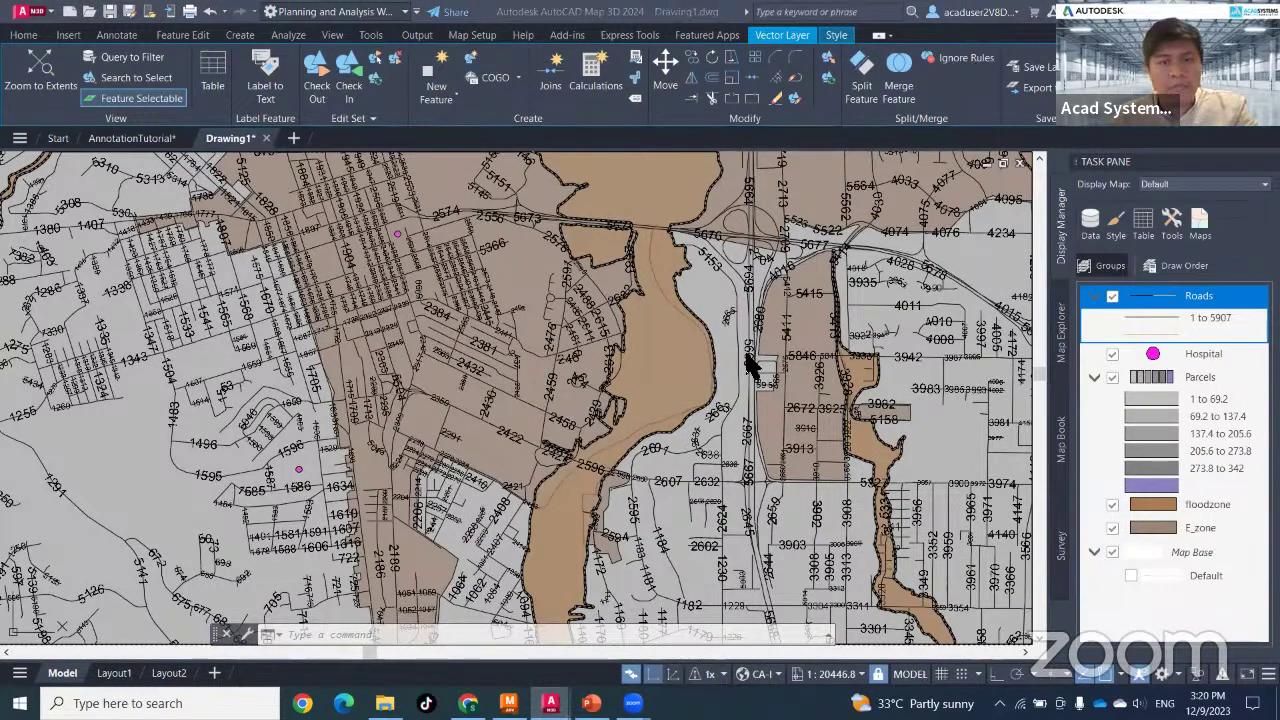
- Switch to Chrome, load the Autodesk Account site in a new tab, and view All Products and Services
{"action": "mouse_move", "coordinate": [468, 703]}
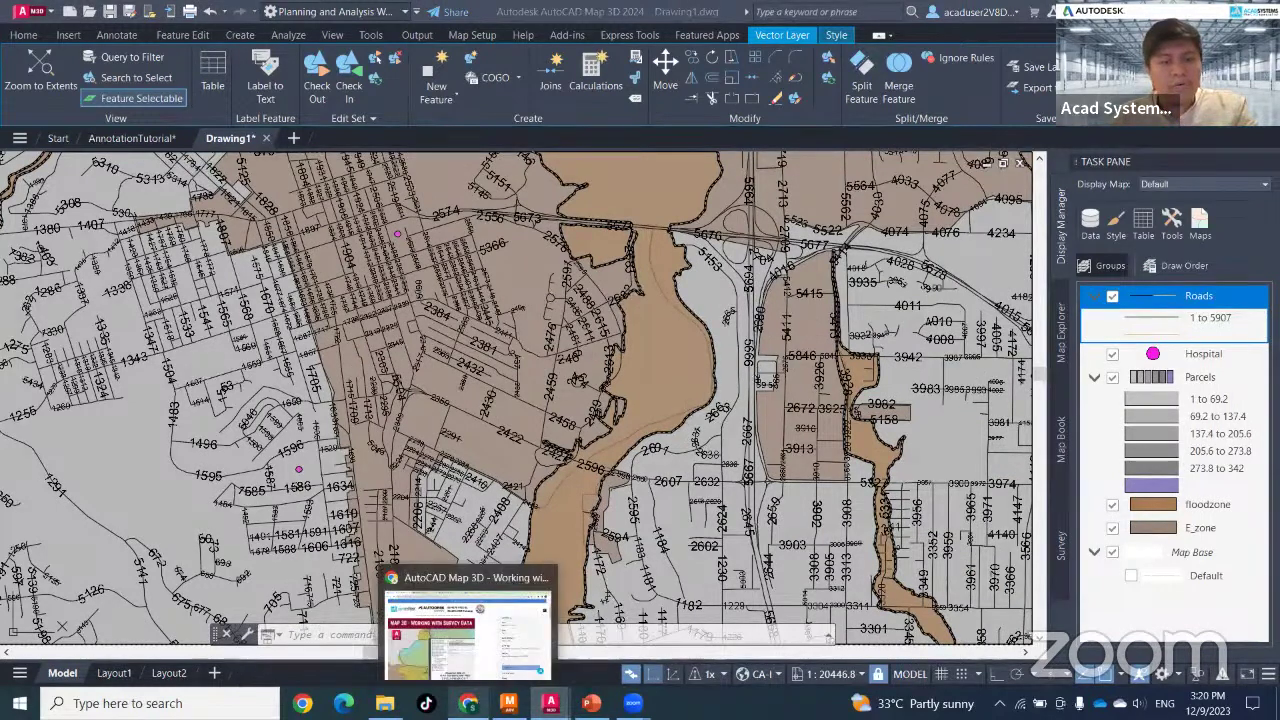
{"action": "left_click", "coordinate": [468, 625]}
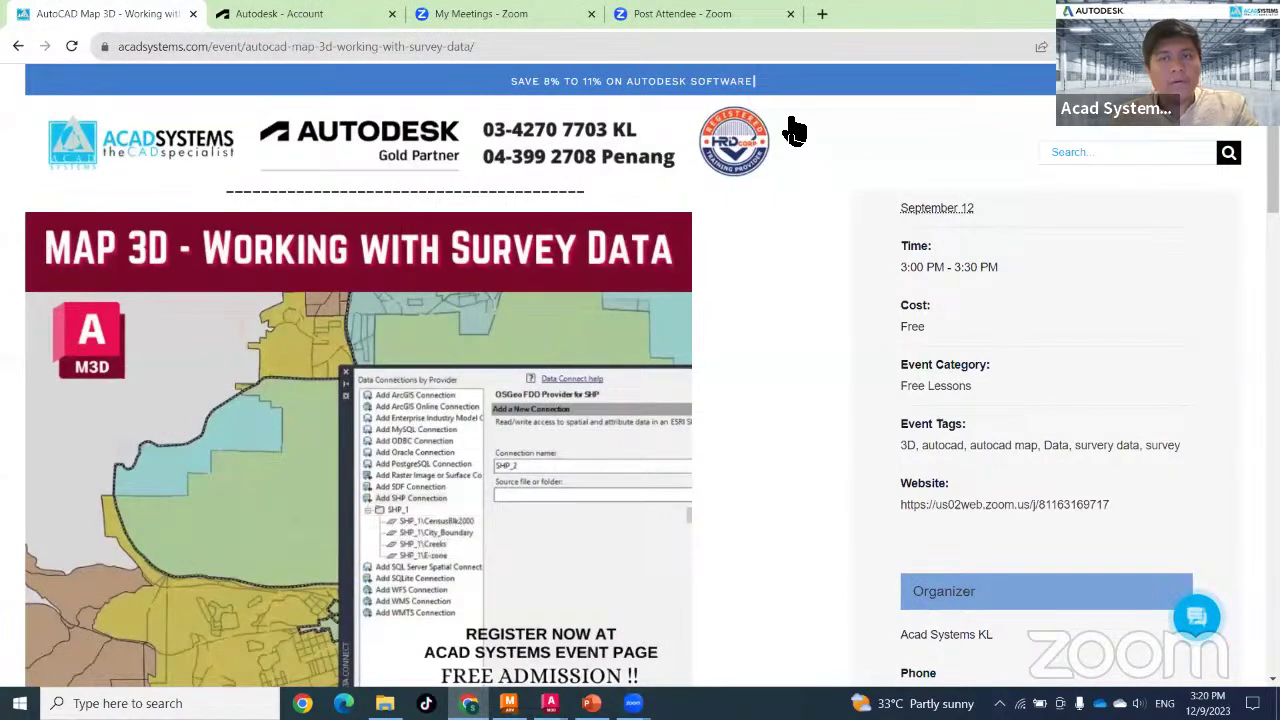
{"action": "key", "text": "ctrl+t"}
{"action": "type", "text": "man"}
{"action": "key", "text": "Return"}
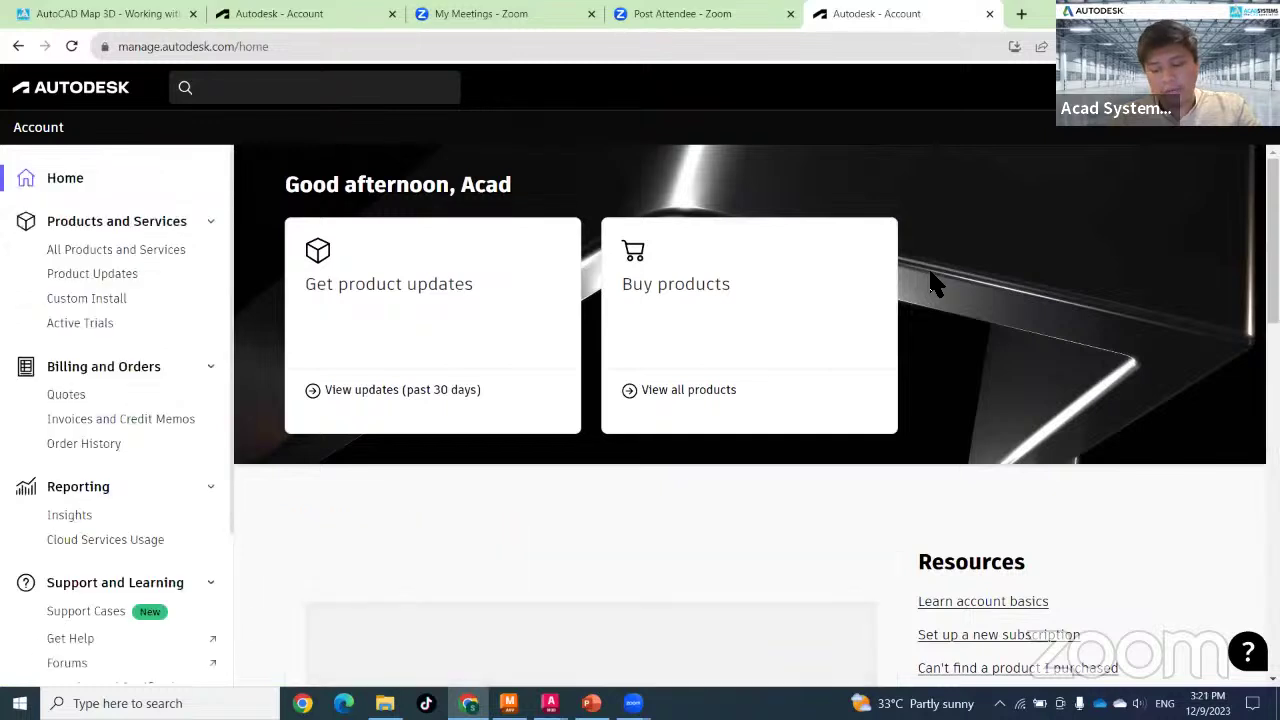
{"action": "left_click", "coordinate": [162, 260]}
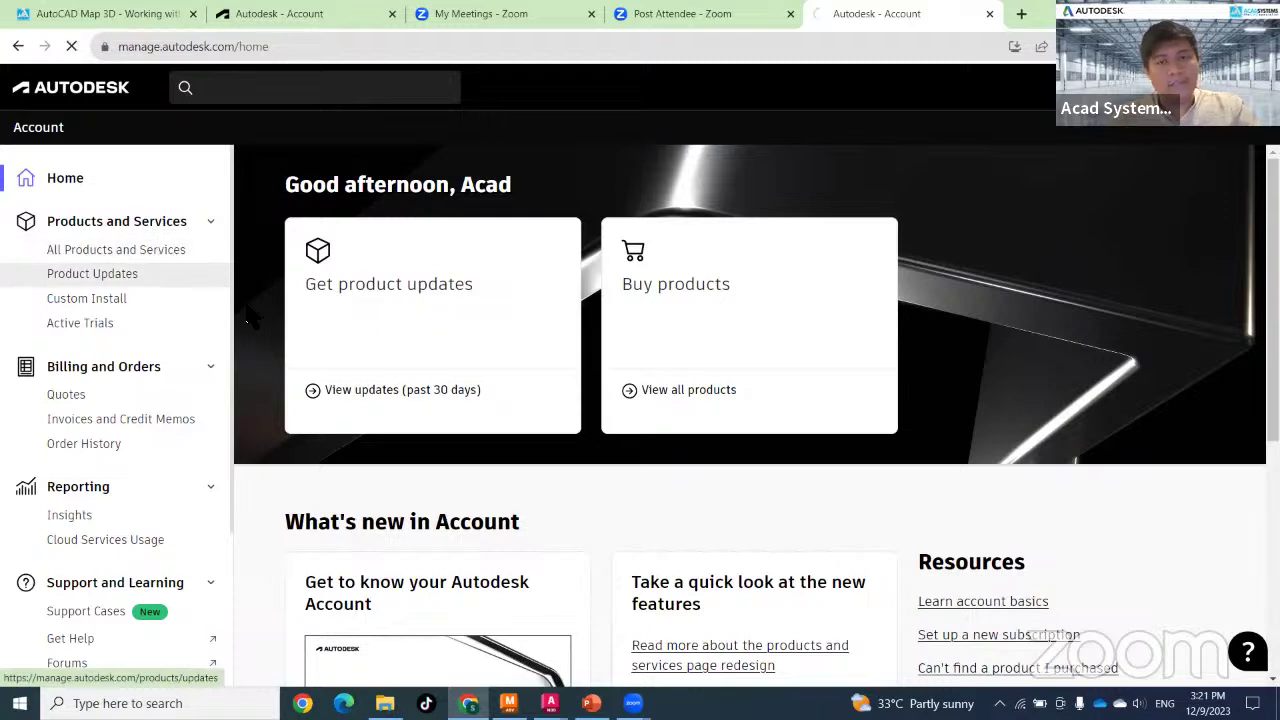
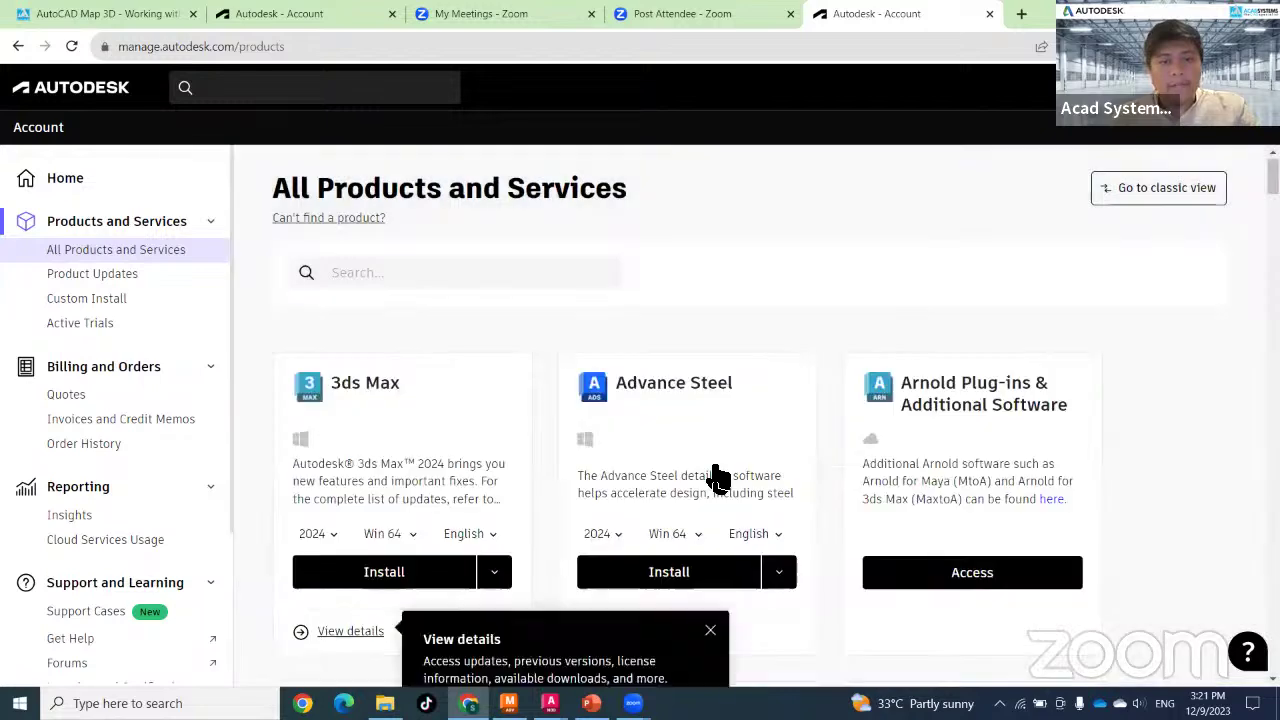
- View the Advance Steel details, return to the product list, and locate AutoCAD Map 3D
{"action": "left_click", "coordinate": [711, 477]}
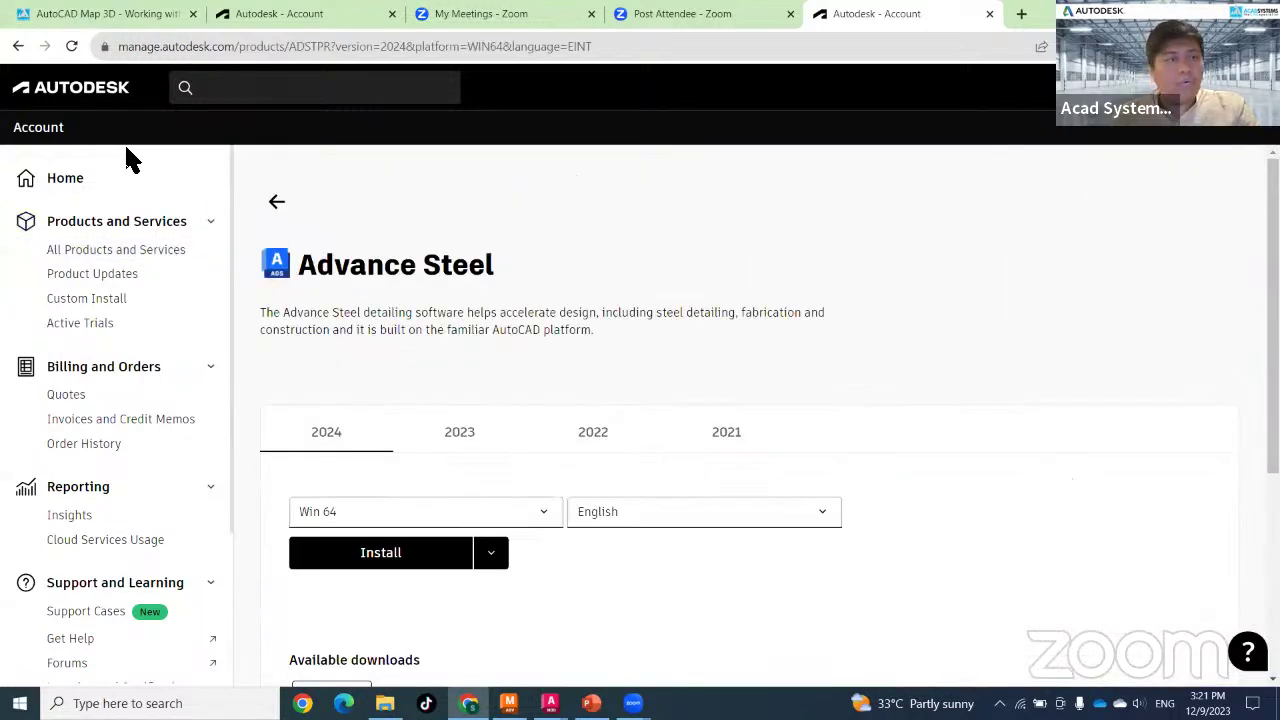
{"action": "left_click", "coordinate": [18, 47]}
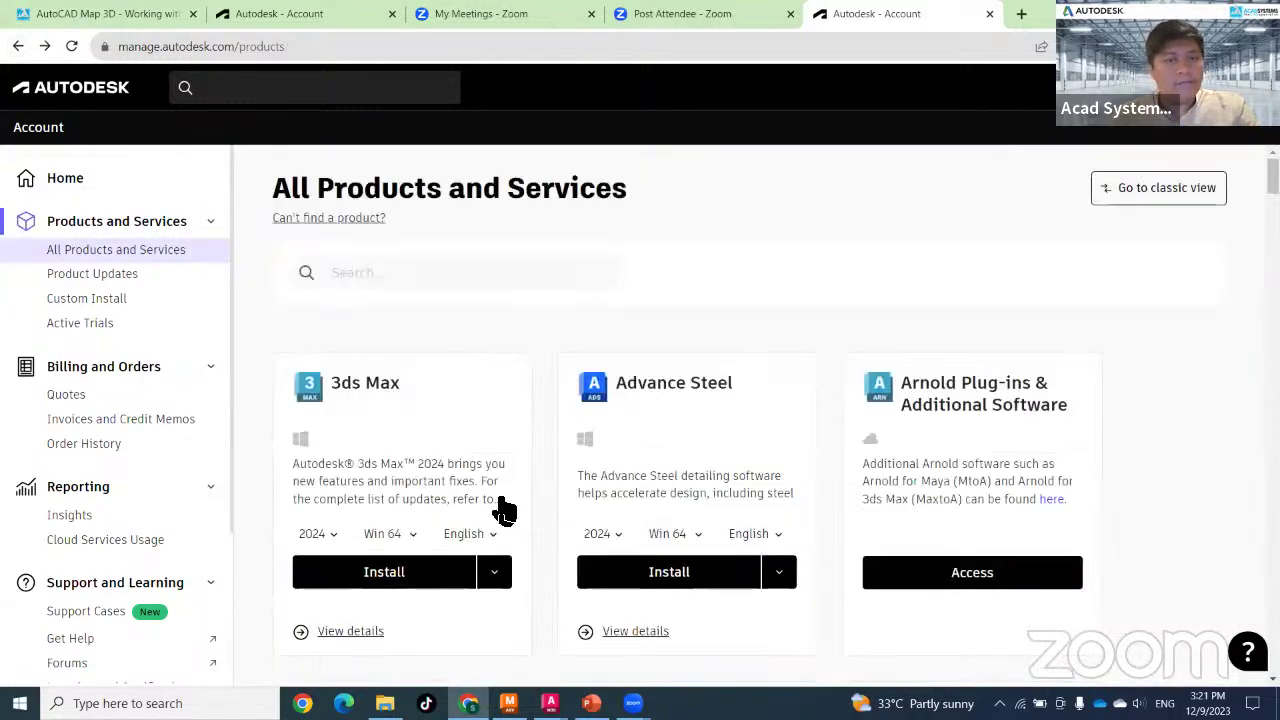
{"action": "scroll", "coordinate": [540, 530], "scroll_direction": "down", "scroll_amount": 2}
{"action": "scroll", "coordinate": [545, 533], "scroll_direction": "down", "scroll_amount": 6}
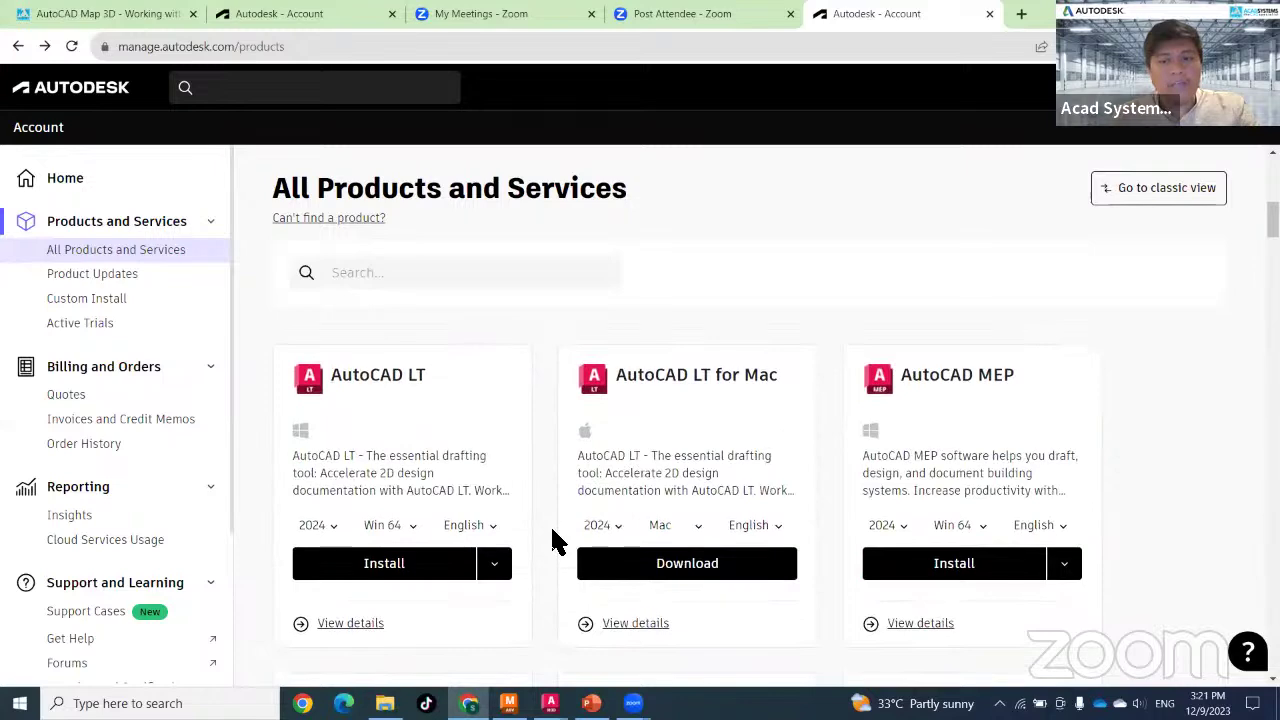
{"action": "scroll", "coordinate": [556, 541], "scroll_direction": "down", "scroll_amount": 2}
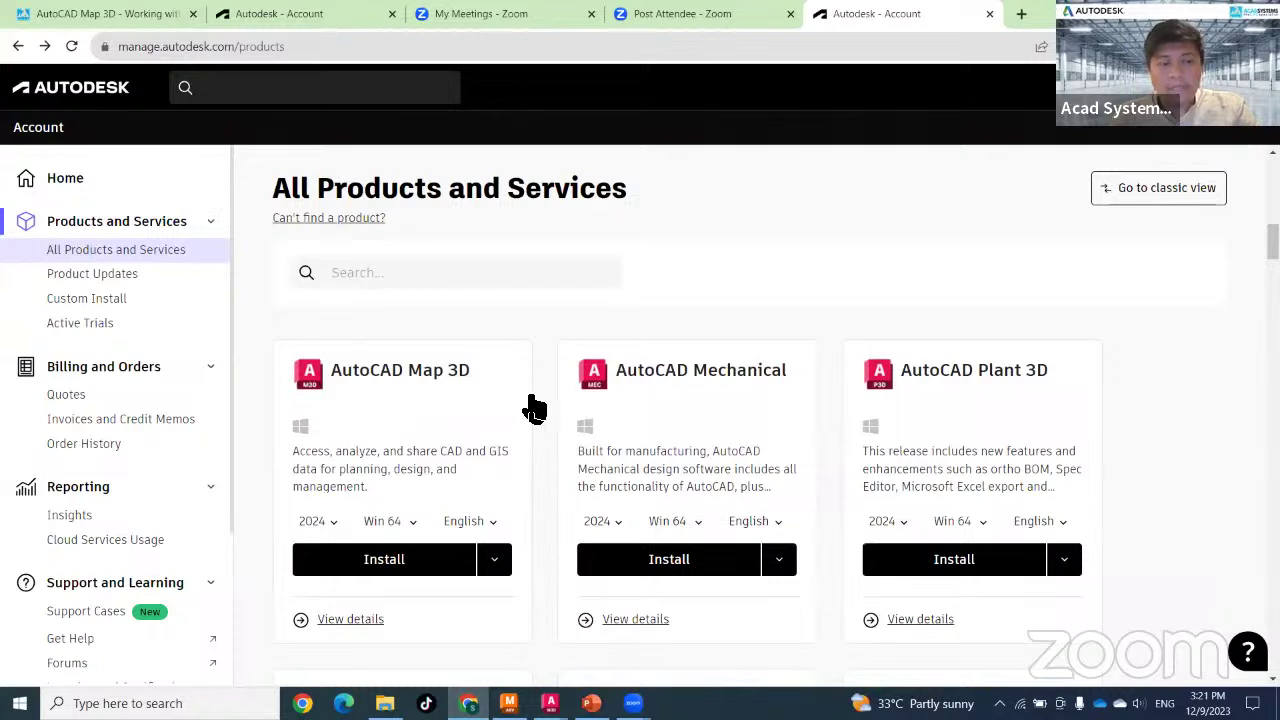
- Switch to the Map 3D Overview presentation in PowerPoint and highlight the SDF, SHP and PRJ file type lines on slide 6
{"action": "left_click", "coordinate": [591, 703]}
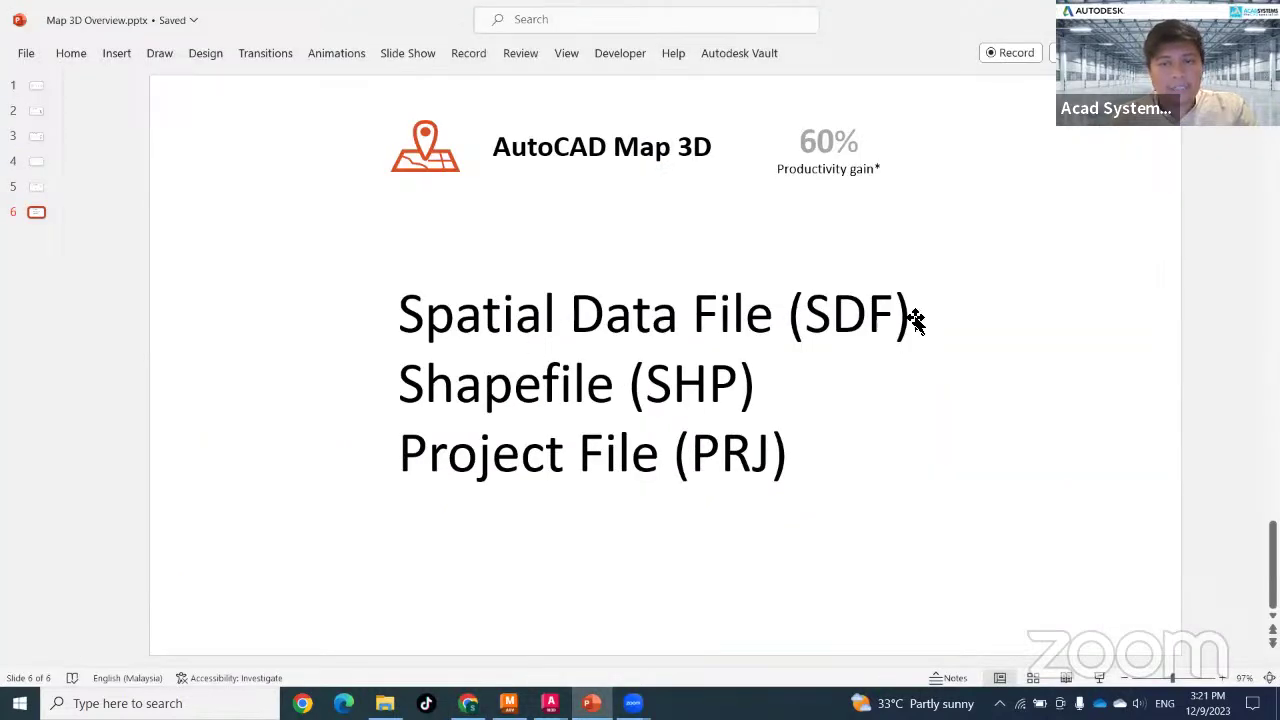
{"action": "left_click_drag", "start_coordinate": [909, 318], "coordinate": [447, 325]}
{"action": "left_click", "coordinate": [600, 566]}
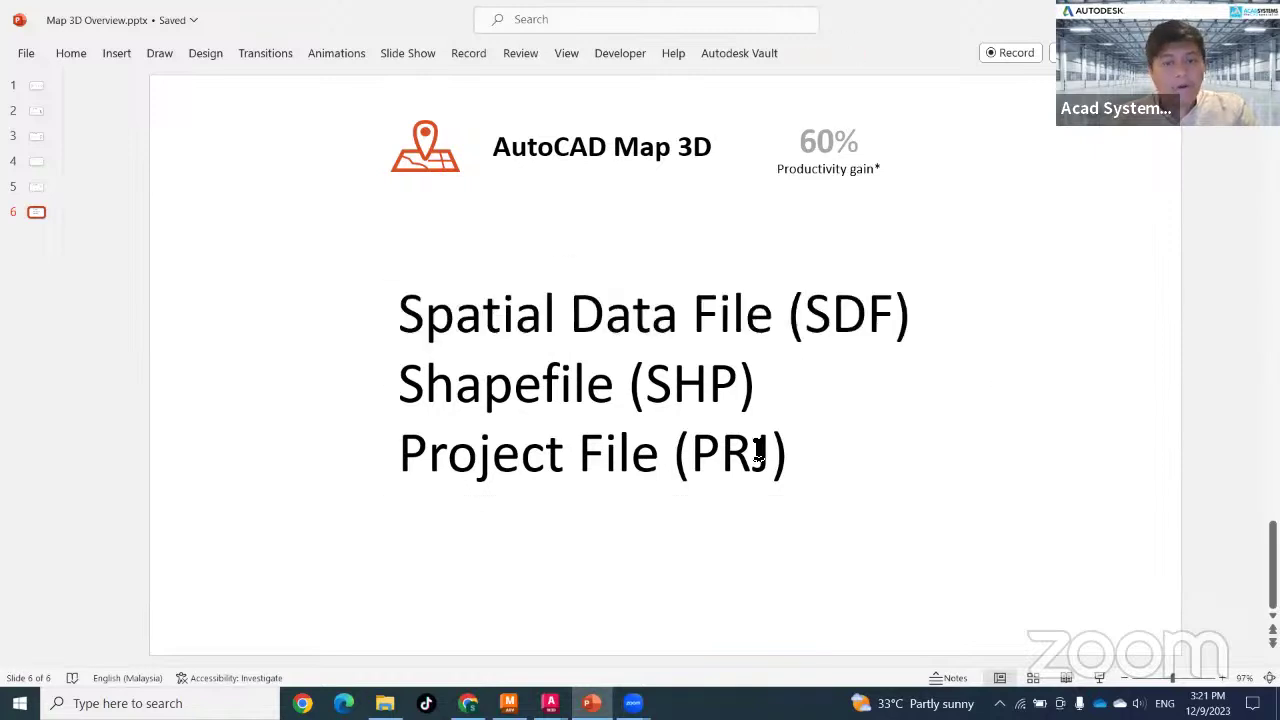
{"action": "left_click_drag", "start_coordinate": [785, 465], "coordinate": [380, 320]}
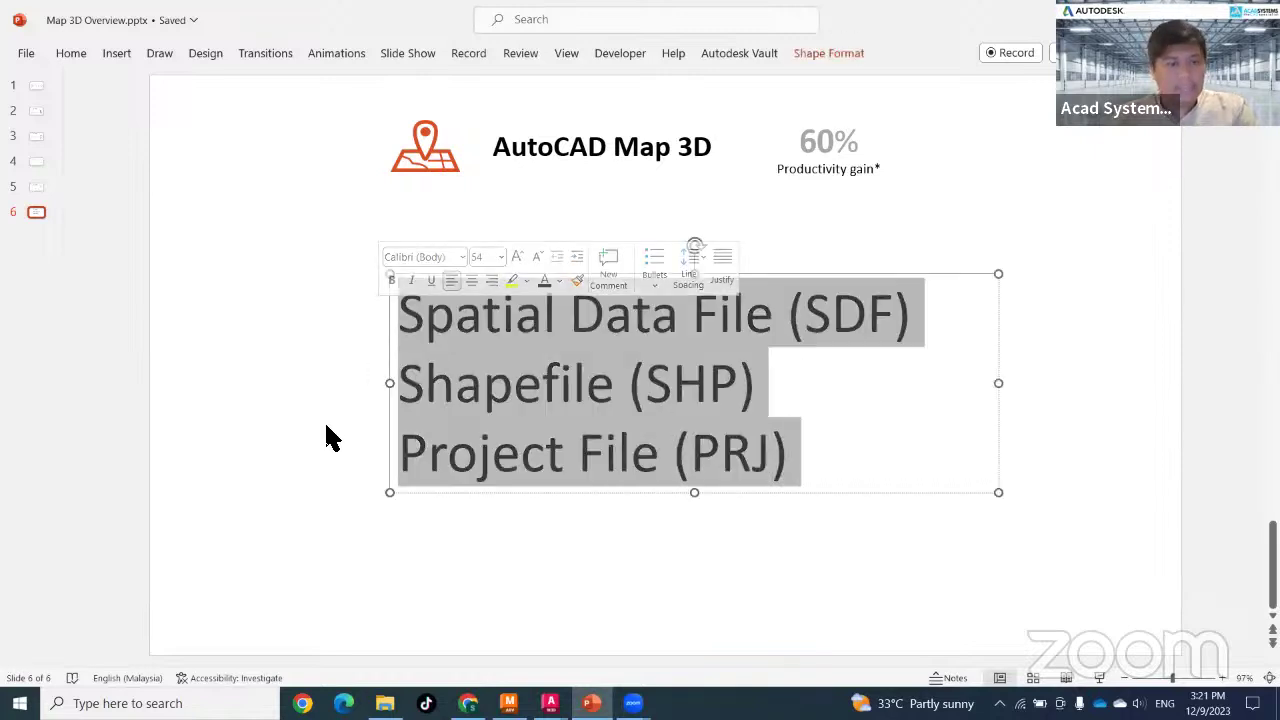
- Clear the slide's text selection and switch to Drawing1.dwg in AutoCAD Map 3D to view the labelled roads
{"action": "left_click", "coordinate": [361, 562]}
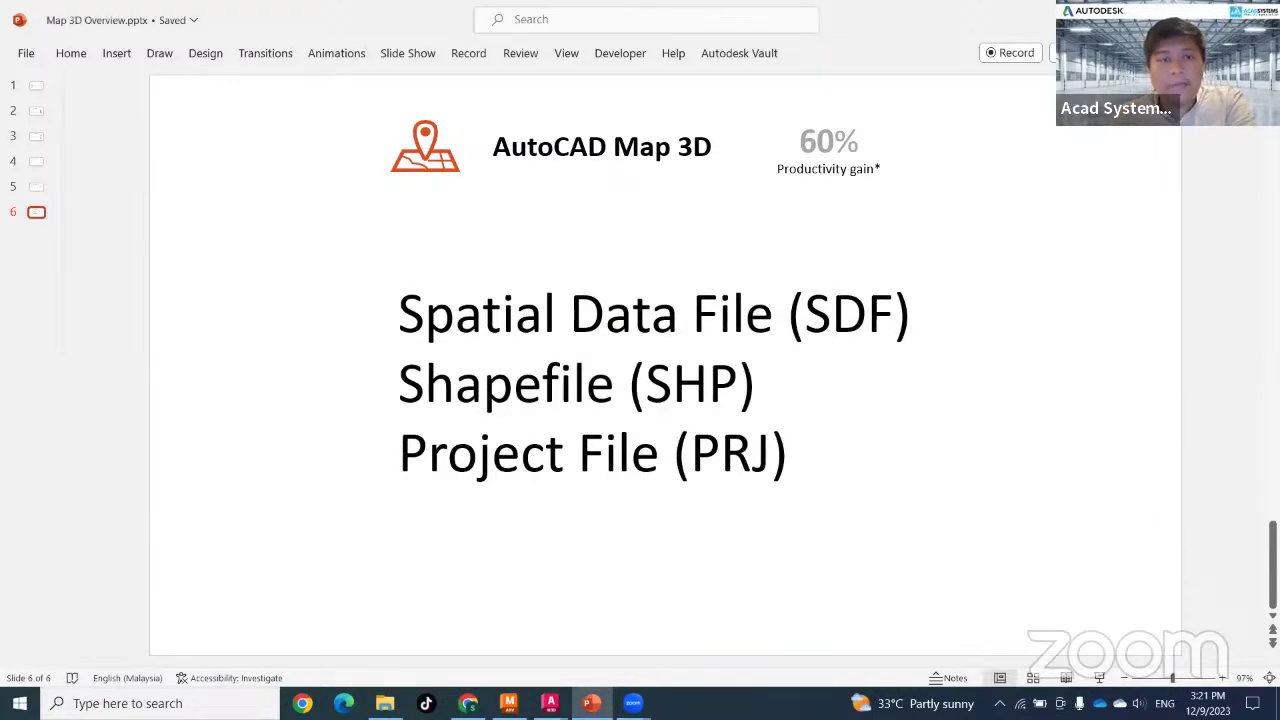
{"action": "left_click", "coordinate": [468, 703]}
{"action": "mouse_move", "coordinate": [549, 703]}
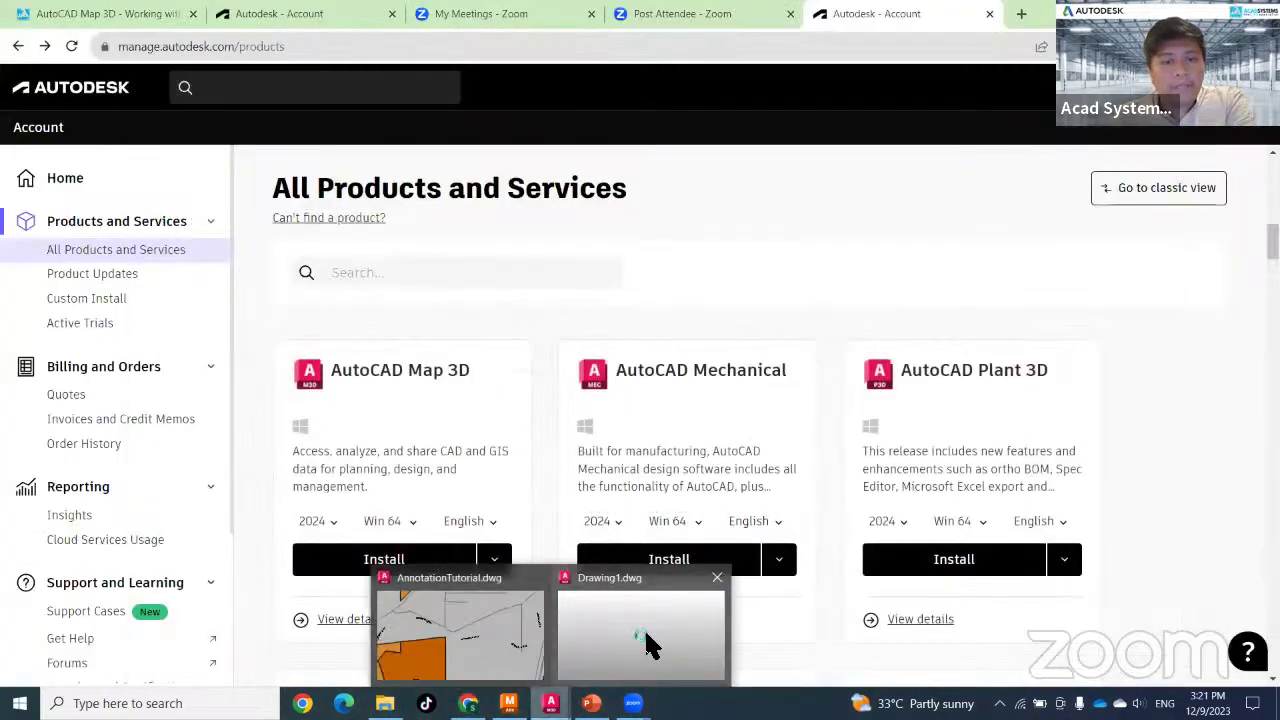
{"action": "left_click", "coordinate": [612, 650]}
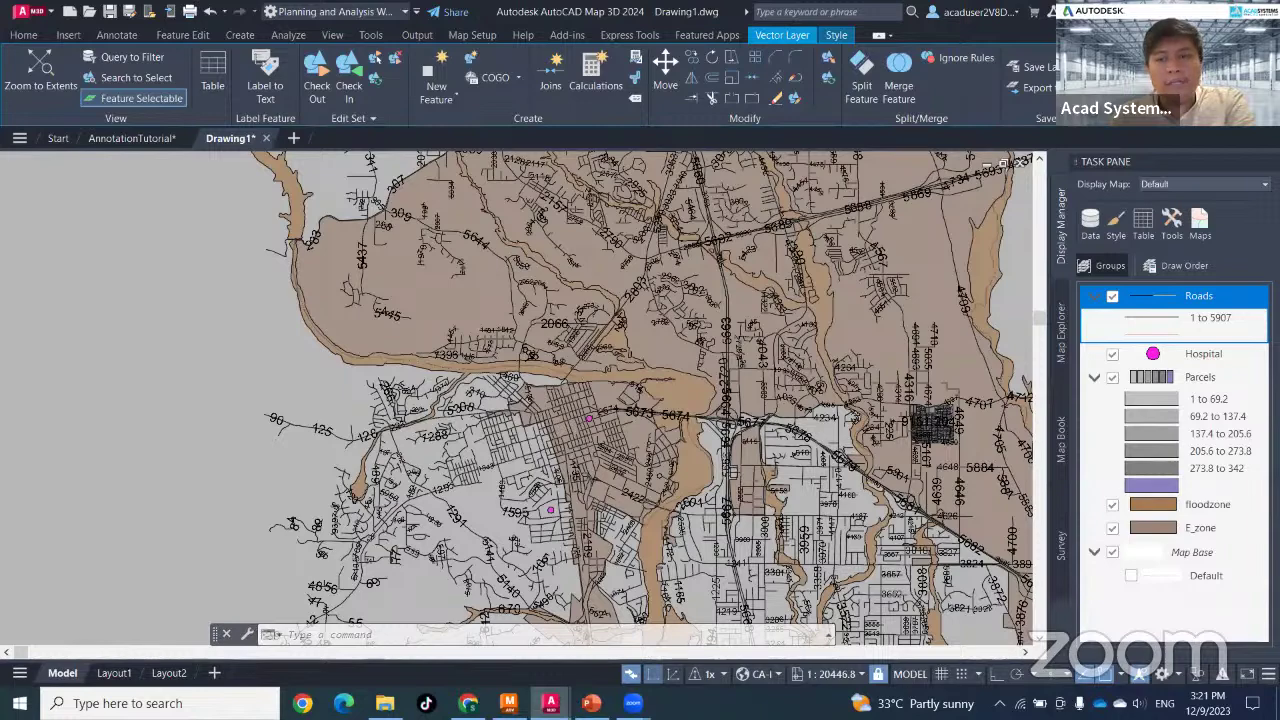
{"action": "scroll", "coordinate": [796, 518], "scroll_direction": "down", "scroll_amount": 1}
{"action": "scroll", "coordinate": [790, 517], "scroll_direction": "up", "scroll_amount": 1}
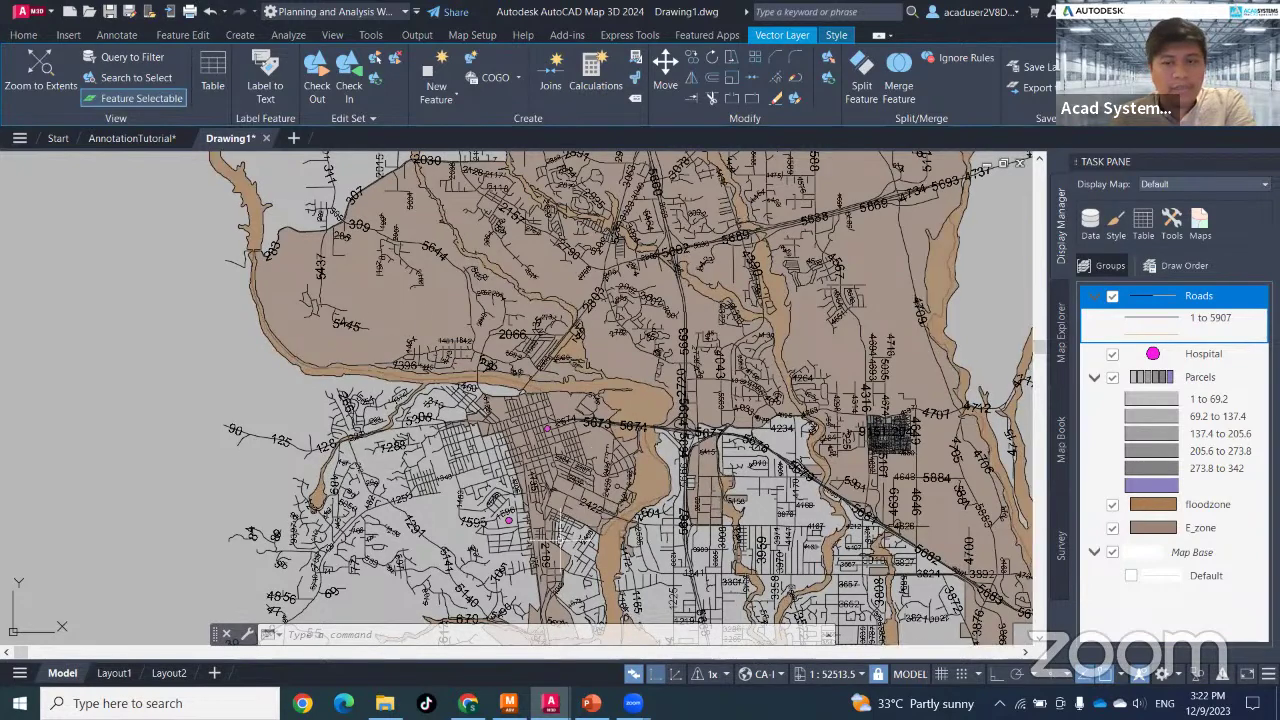
{"action": "scroll", "coordinate": [697, 479], "scroll_direction": "up", "scroll_amount": 4}
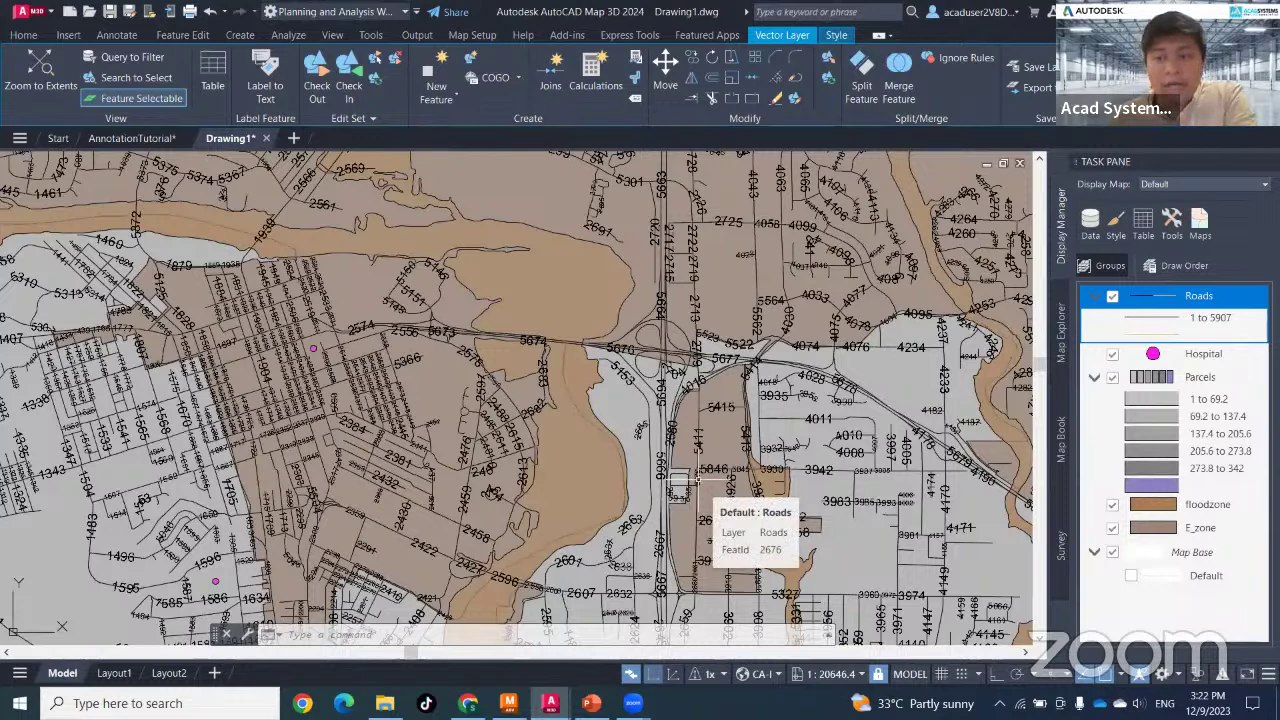
- Show the data table of the Roads layer and browse its FeatId records
{"action": "right_click", "coordinate": [1213, 300]}
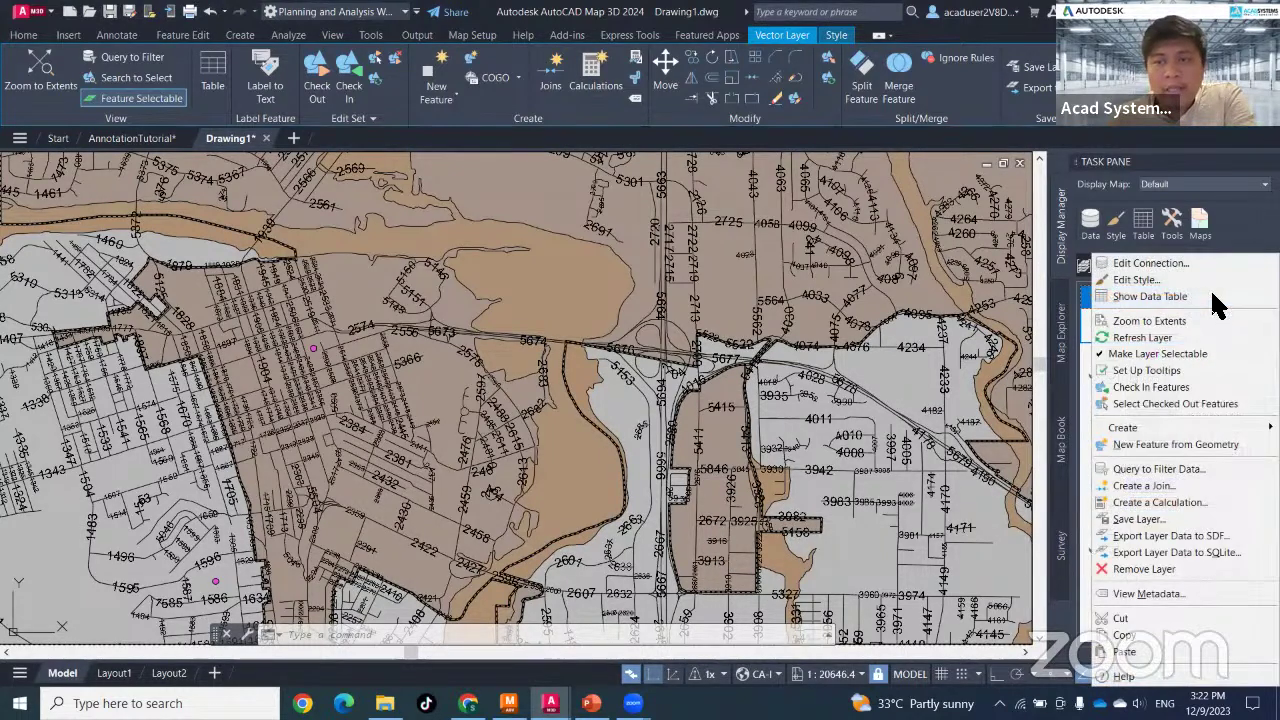
{"action": "left_click", "coordinate": [1153, 298]}
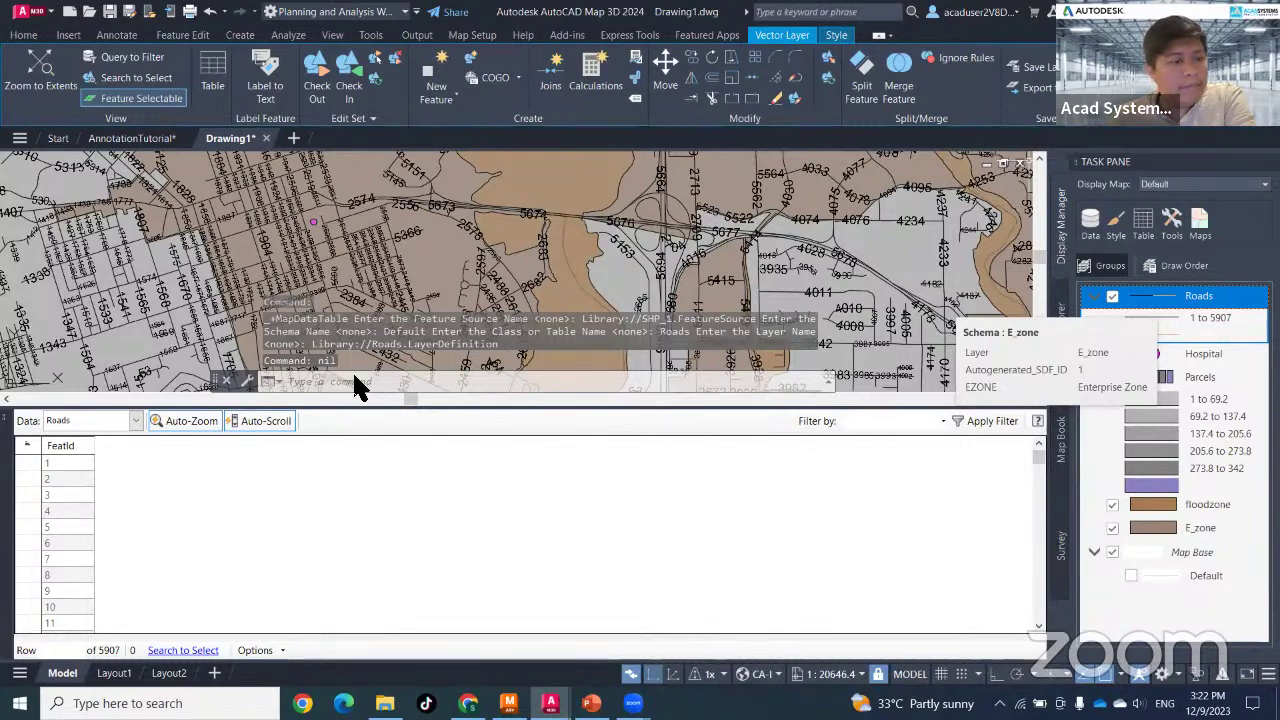
{"action": "scroll", "coordinate": [68, 545], "scroll_direction": "down", "scroll_amount": 6}
{"action": "left_click", "coordinate": [68, 545]}
{"action": "left_click", "coordinate": [63, 575]}
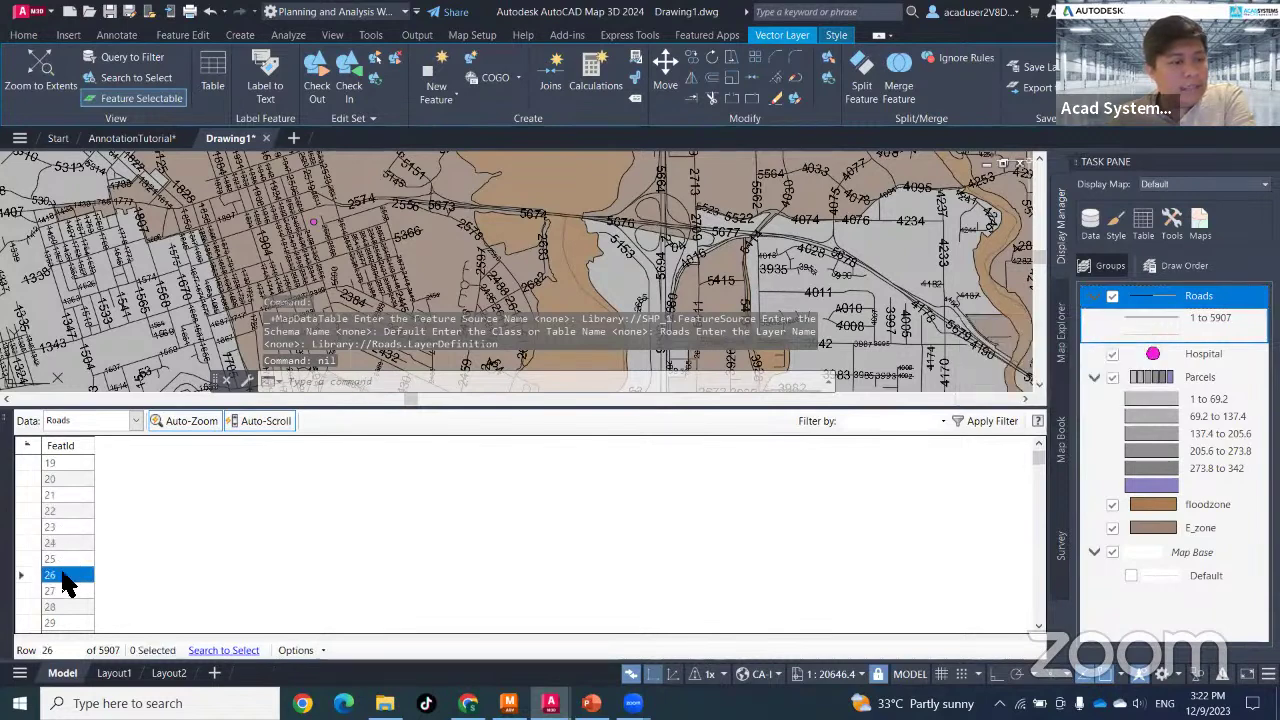
- Locate the road with FeatId 27 on the map from its table record and view the neighbouring roads
{"action": "right_click", "coordinate": [55, 580]}
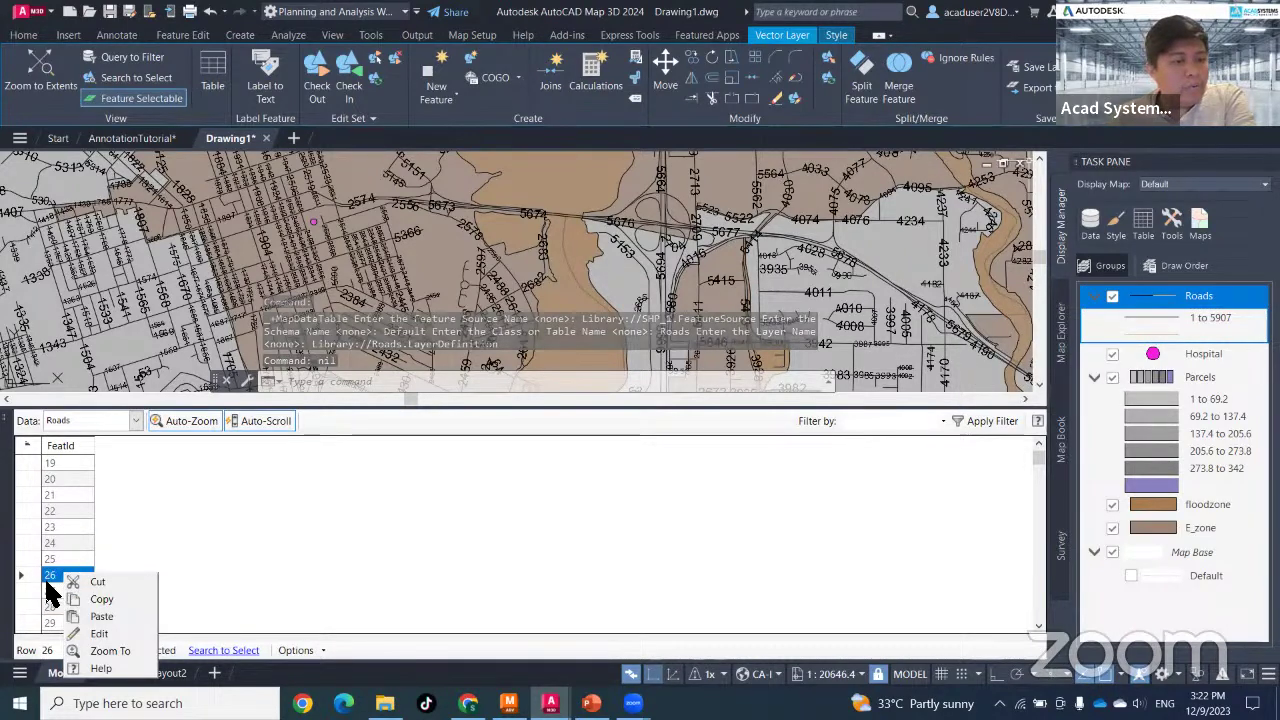
{"action": "left_click", "coordinate": [55, 592]}
{"action": "right_click", "coordinate": [55, 593]}
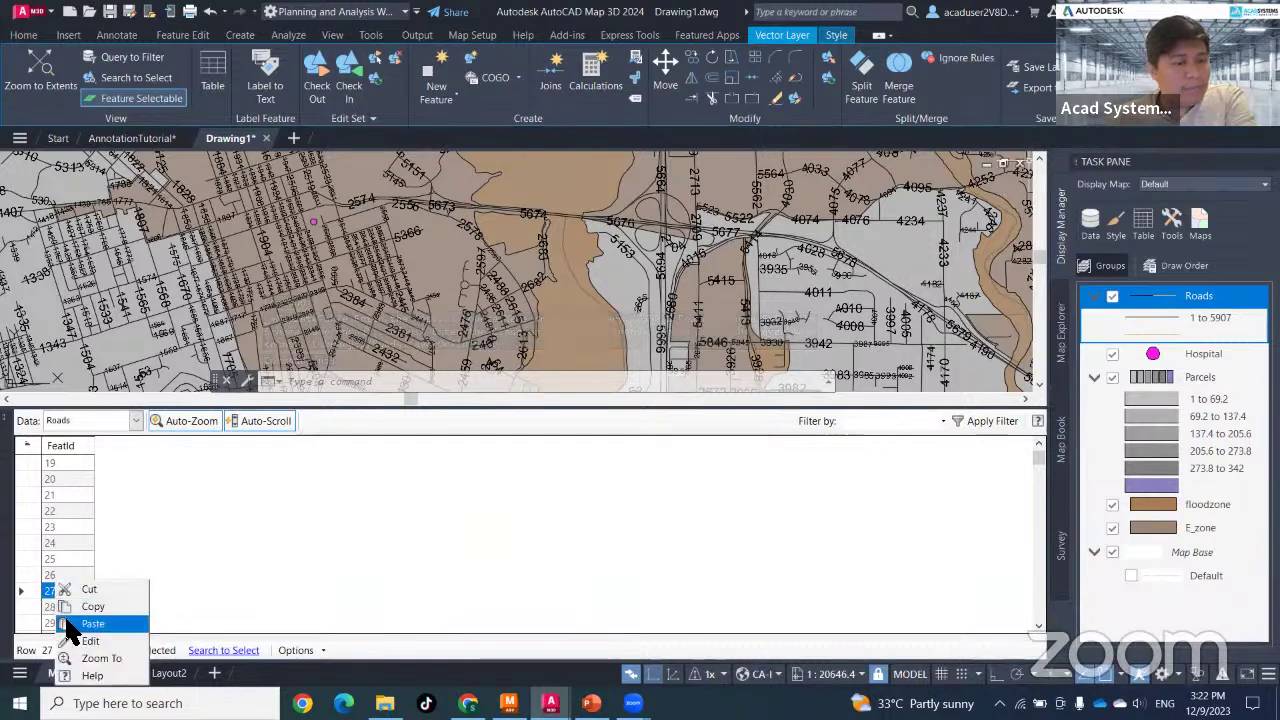
{"action": "left_click", "coordinate": [99, 660]}
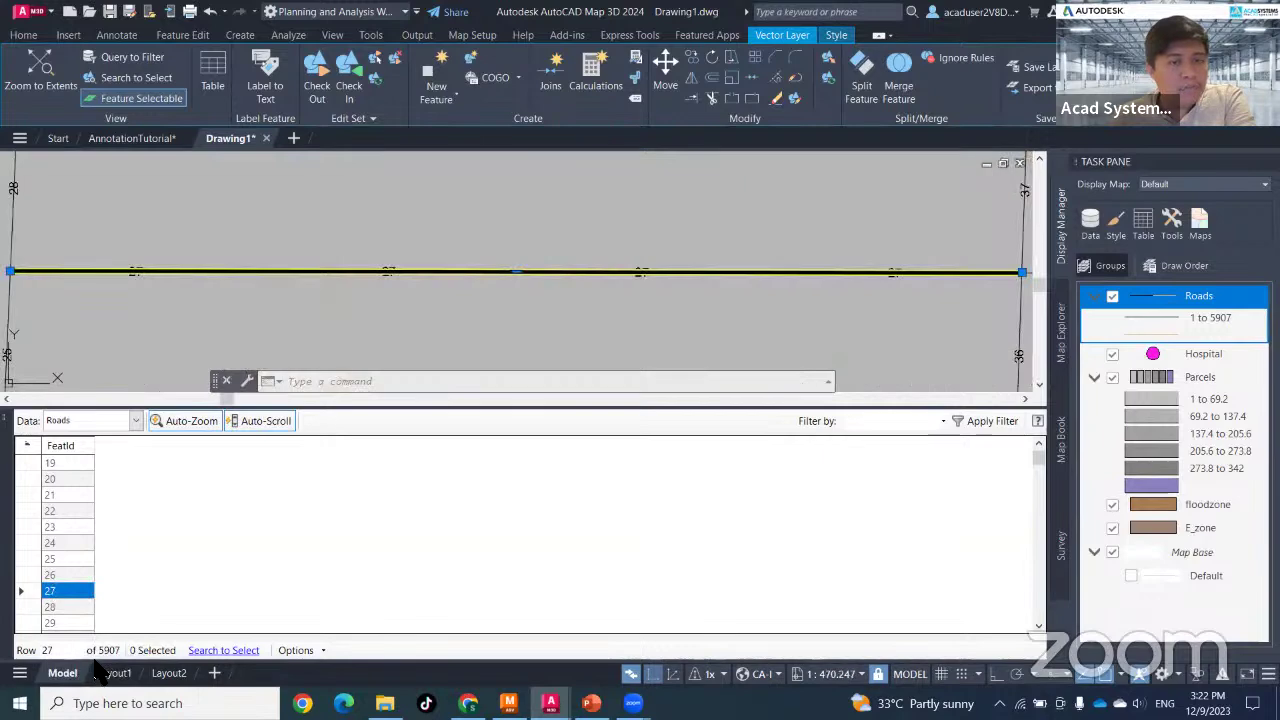
{"action": "scroll", "coordinate": [638, 288], "scroll_direction": "down", "scroll_amount": 4}
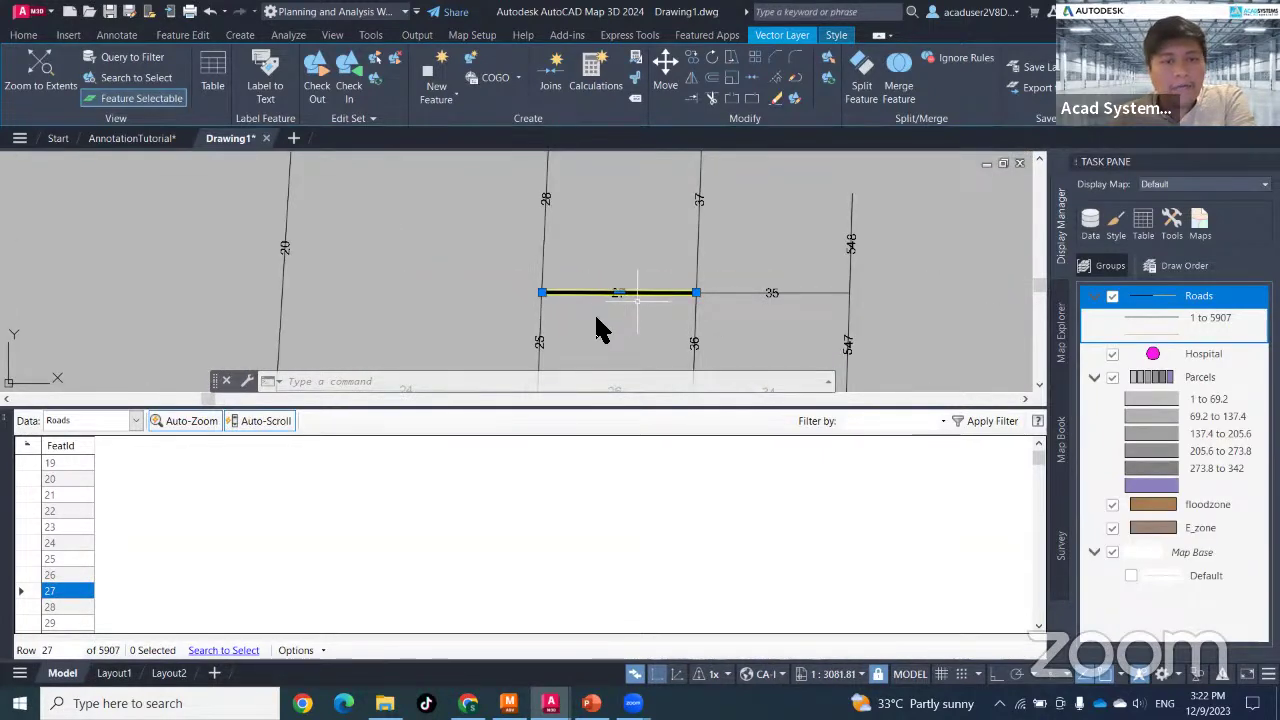
- Locate the road with FeatId 5903 from the end of the Roads table on the map, and clear its selection
{"action": "scroll", "coordinate": [88, 592], "scroll_direction": "down", "scroll_amount": 20}
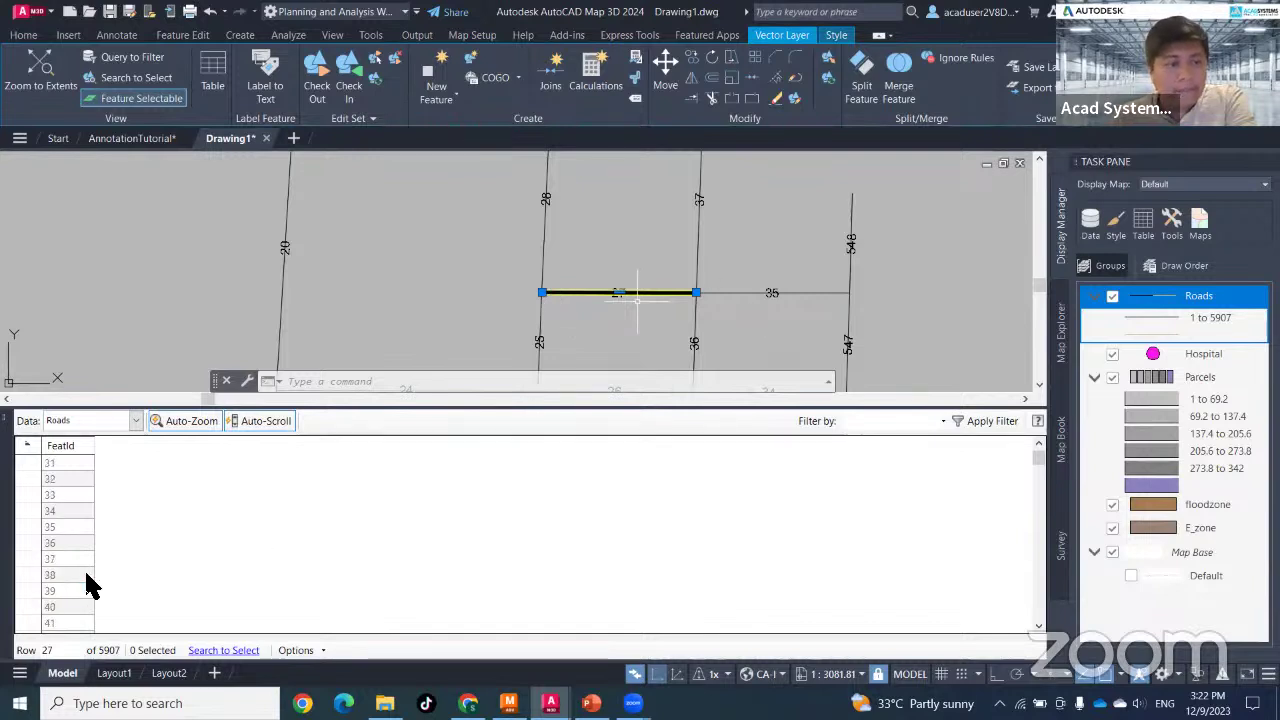
{"action": "scroll", "coordinate": [88, 600], "scroll_direction": "down", "scroll_amount": 5}
{"action": "left_click_drag", "start_coordinate": [1038, 470], "coordinate": [1040, 615]}
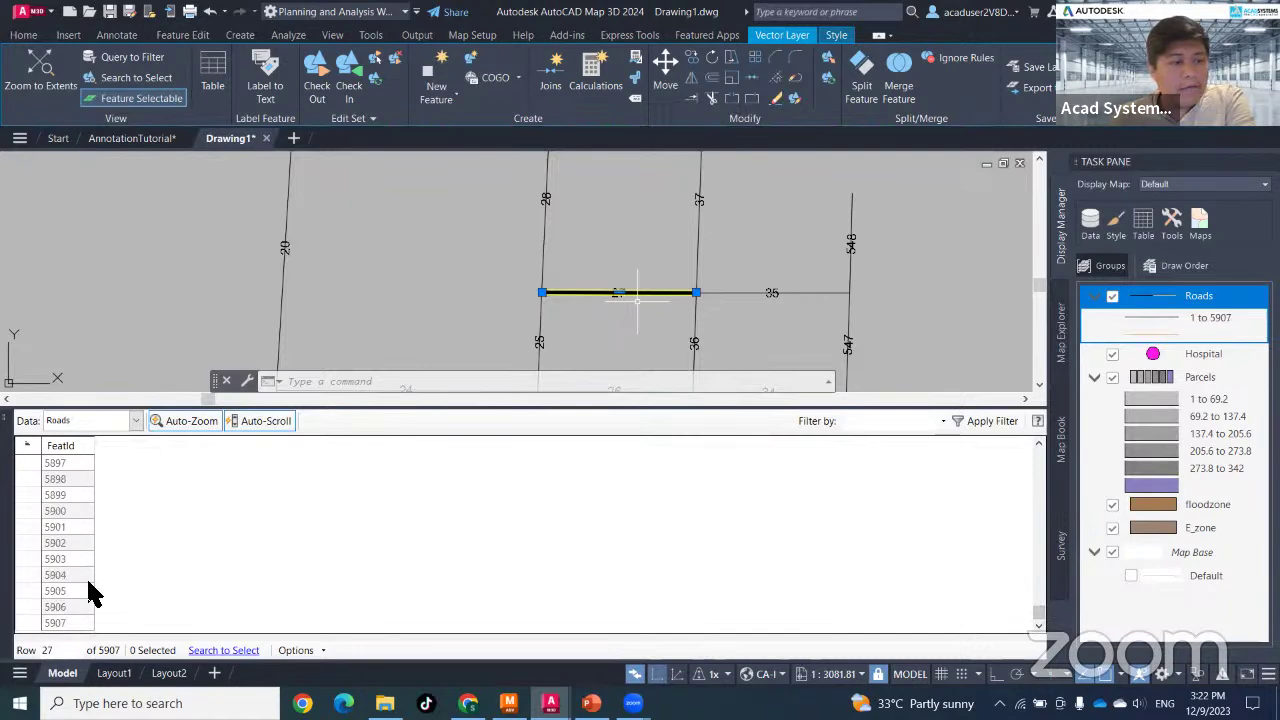
{"action": "right_click", "coordinate": [72, 563]}
{"action": "left_click", "coordinate": [119, 643]}
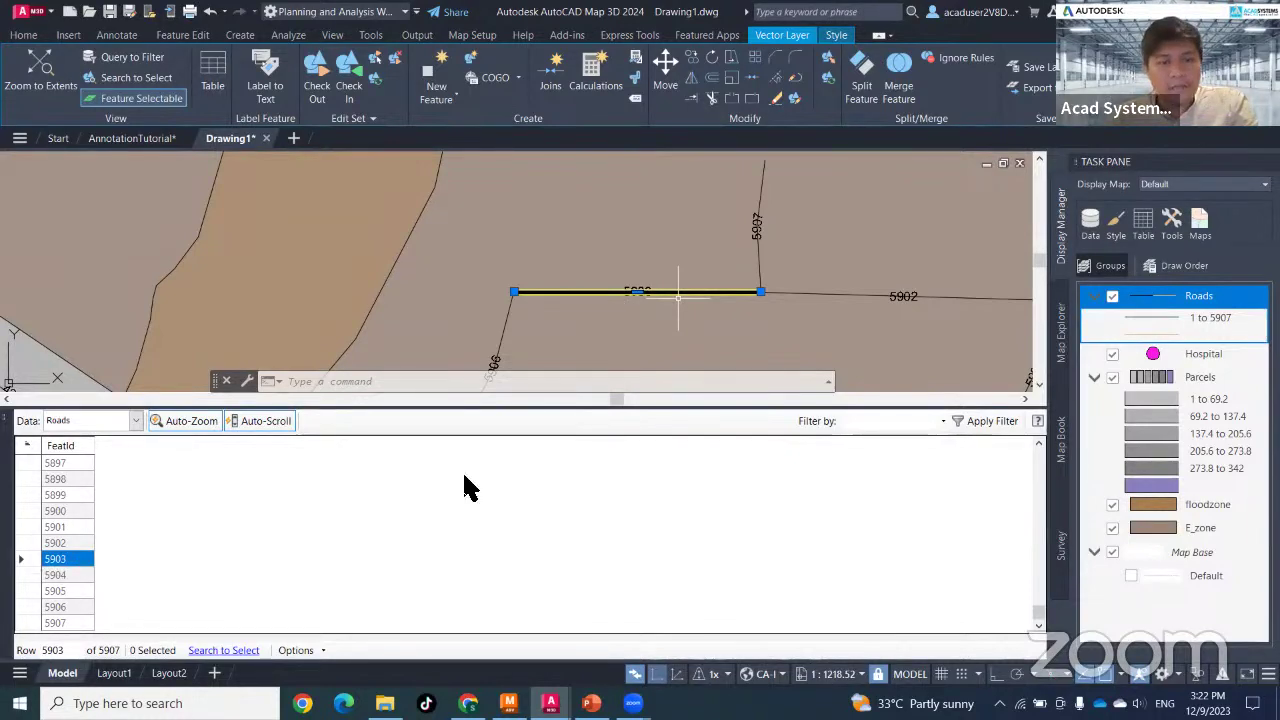
{"action": "key", "text": "Escape"}
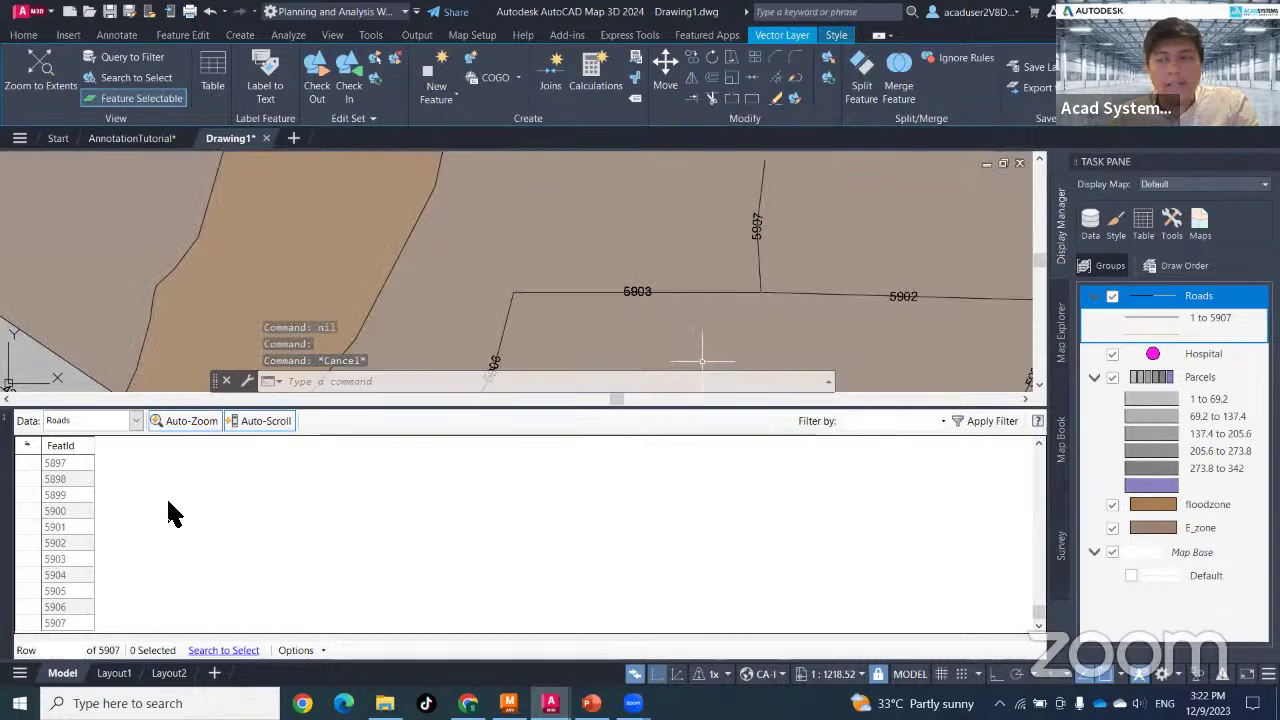
- Show the data table of the Parcels layer and browse its attribute records from first to last and back
{"action": "left_click", "coordinate": [1222, 388]}
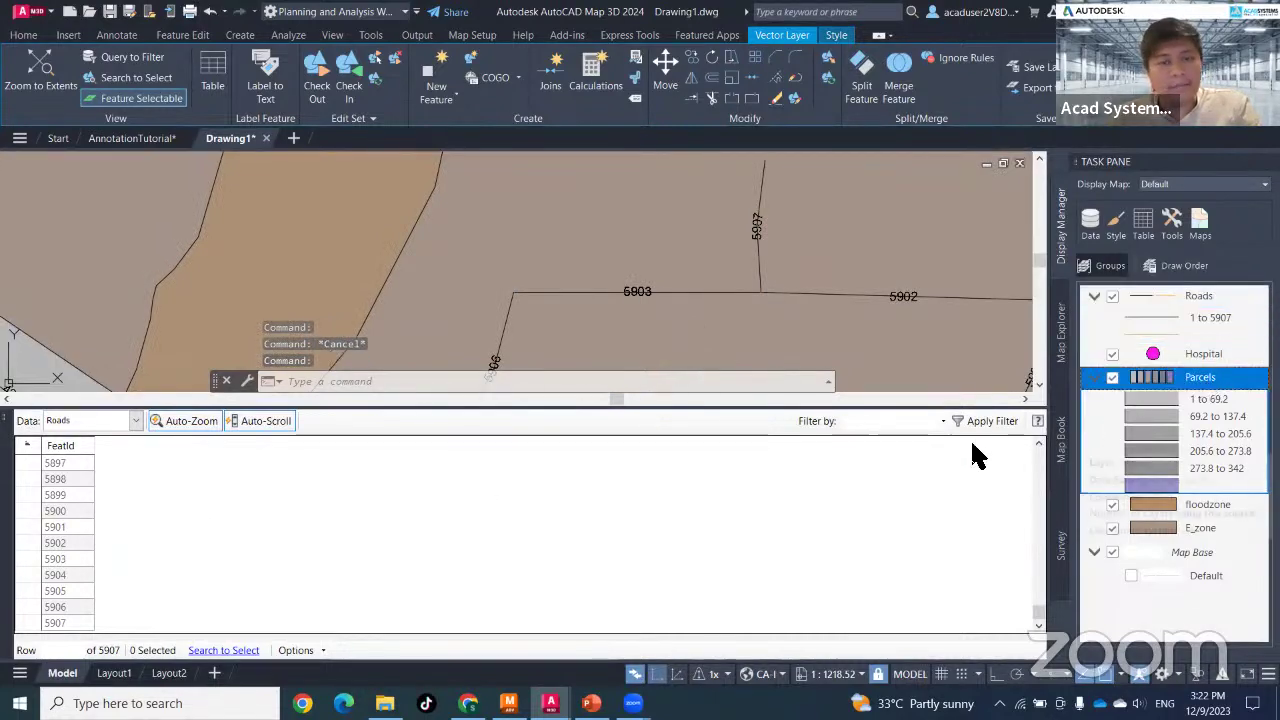
{"action": "right_click", "coordinate": [1210, 390]}
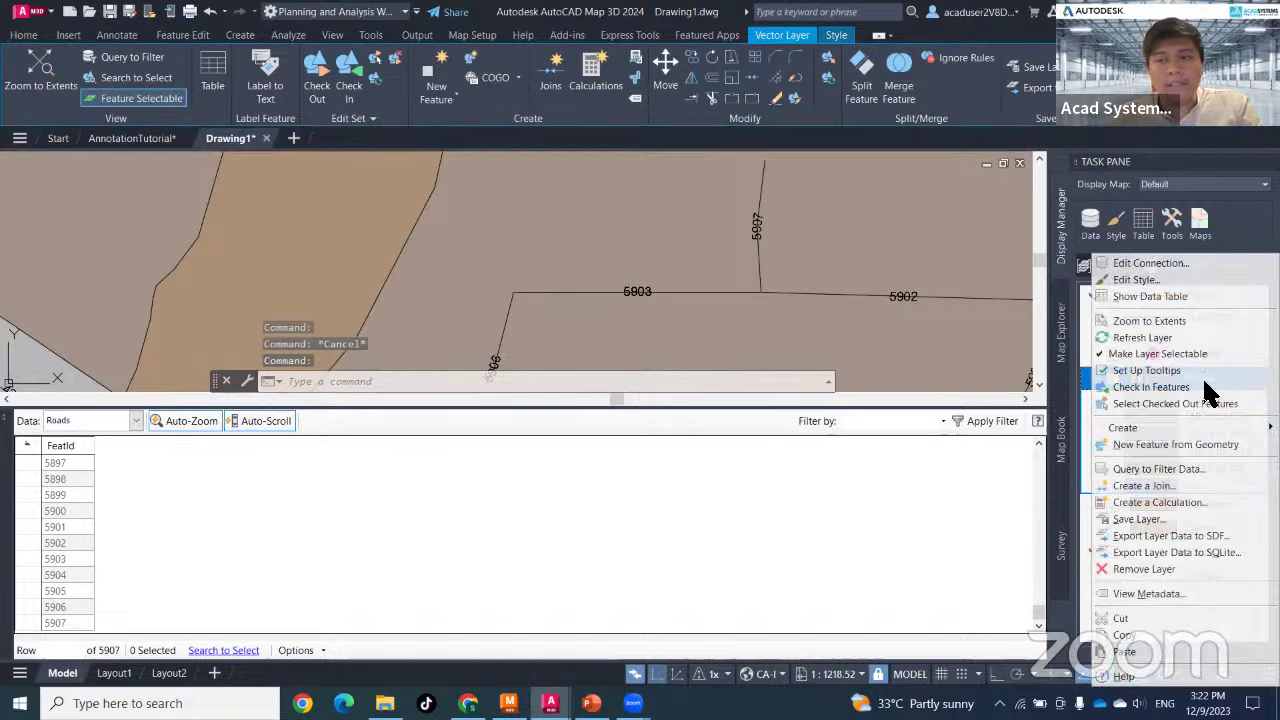
{"action": "left_click", "coordinate": [1183, 298]}
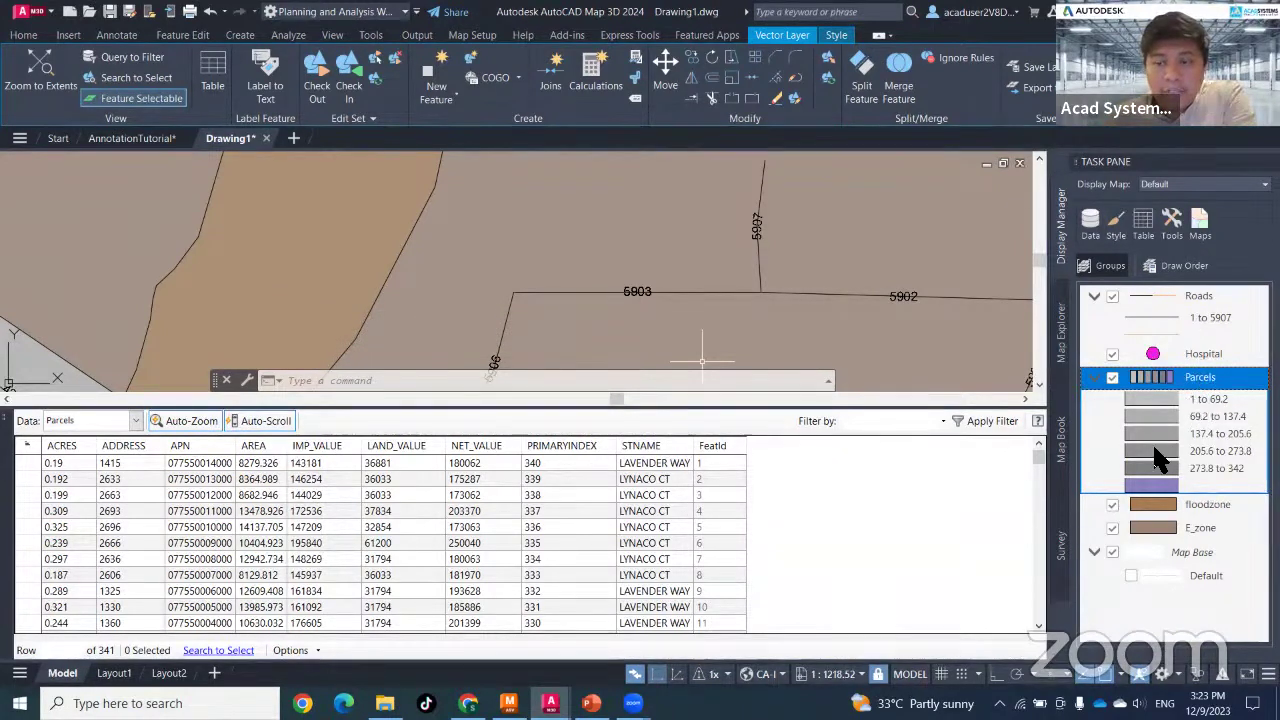
{"action": "scroll", "coordinate": [200, 537], "scroll_direction": "down", "scroll_amount": 15}
{"action": "scroll", "coordinate": [198, 540], "scroll_direction": "down", "scroll_amount": 20}
{"action": "scroll", "coordinate": [200, 545], "scroll_direction": "down", "scroll_amount": 12}
{"action": "scroll", "coordinate": [282, 515], "scroll_direction": "down", "scroll_amount": 3}
{"action": "left_click_drag", "start_coordinate": [1045, 560], "coordinate": [1045, 430]}
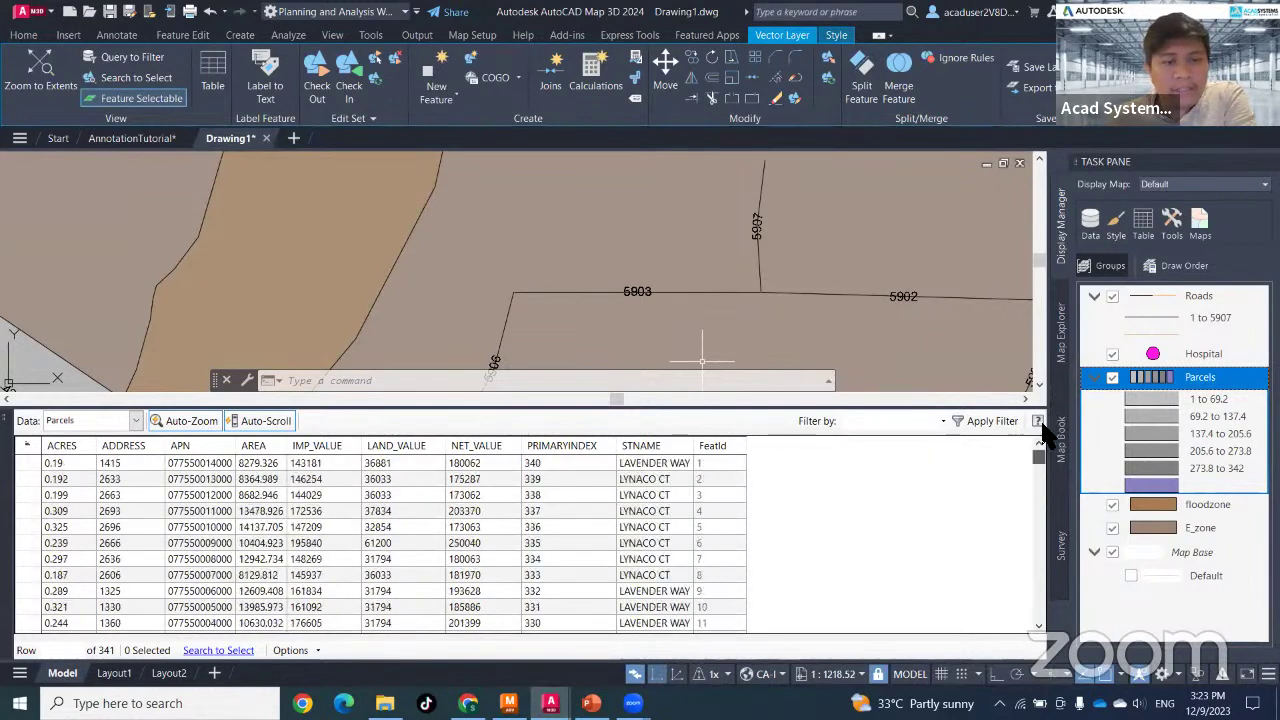
- Select all columns of Parcels records 1 to 11 and review the copy option without applying it
{"action": "left_click", "coordinate": [86, 463]}
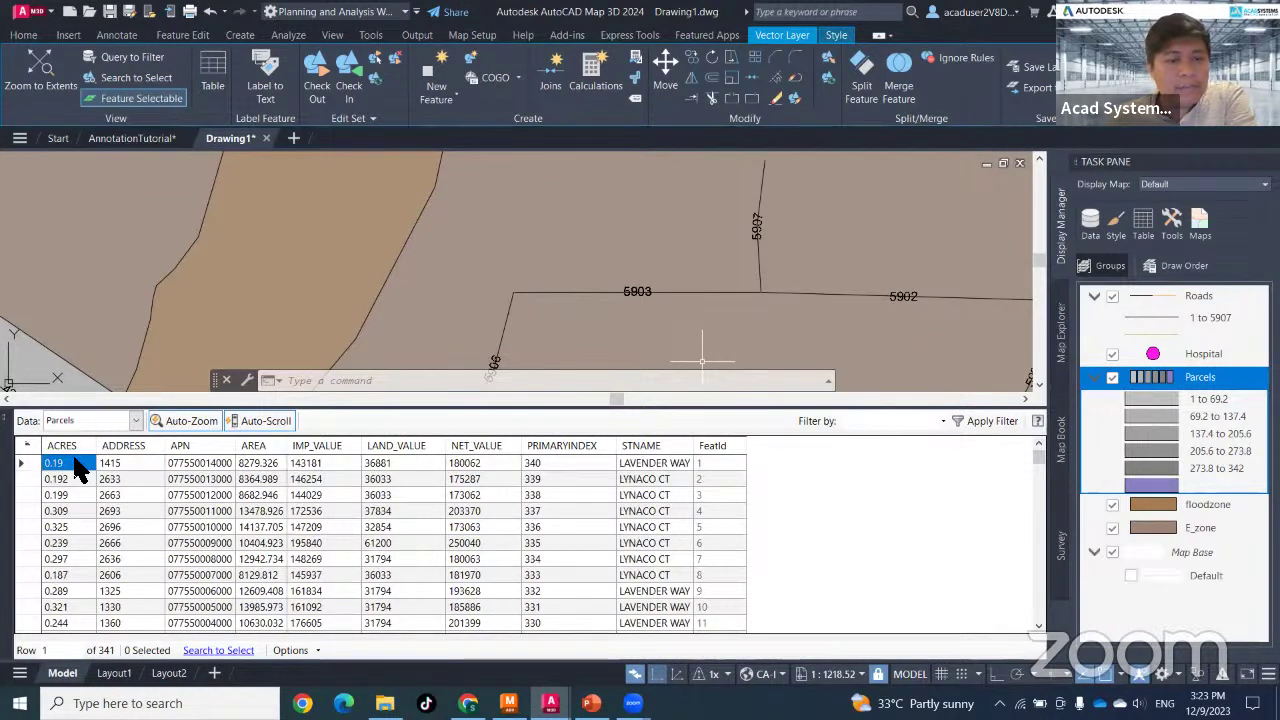
{"action": "left_click", "coordinate": [714, 623], "text": "shift"}
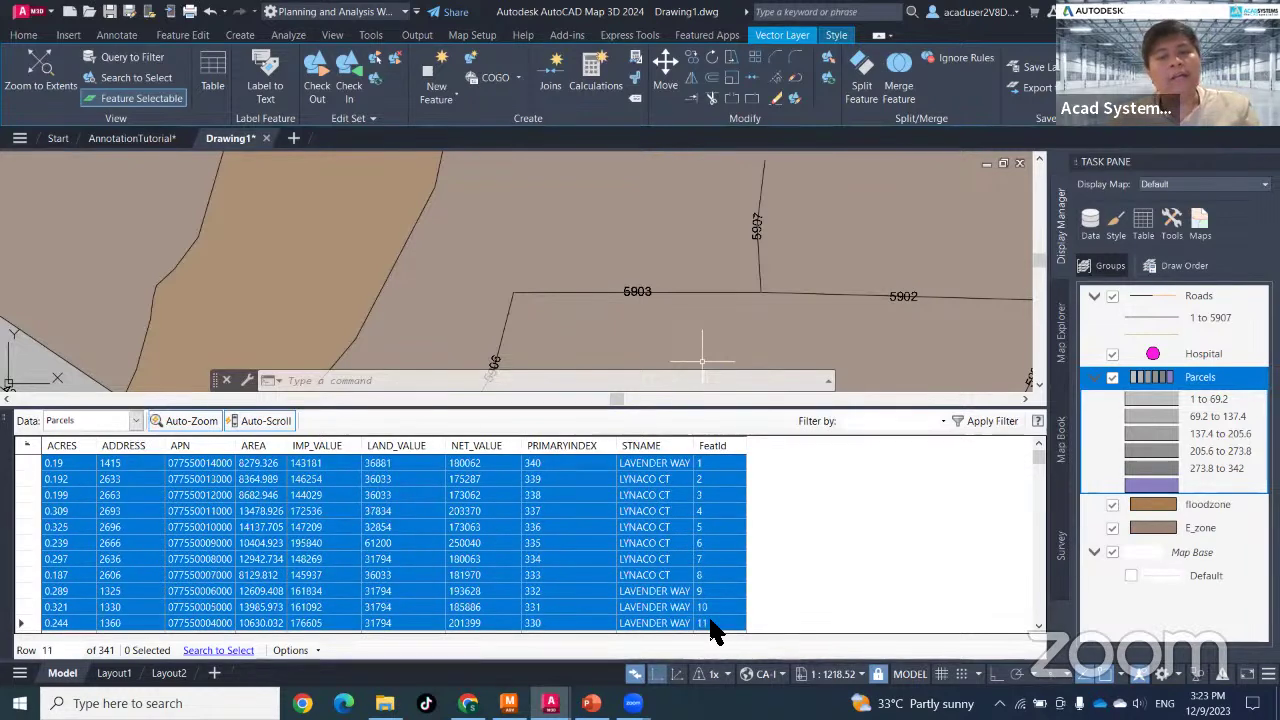
{"action": "right_click", "coordinate": [712, 625]}
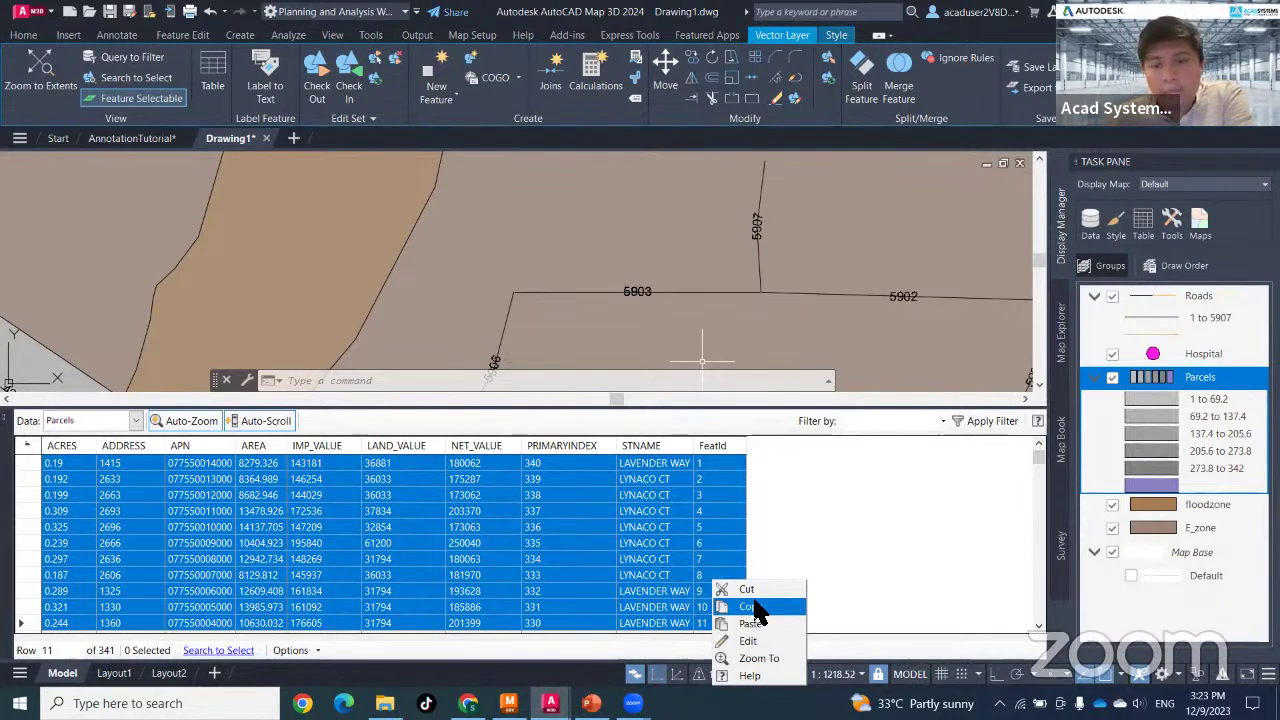
{"action": "left_click", "coordinate": [875, 532]}
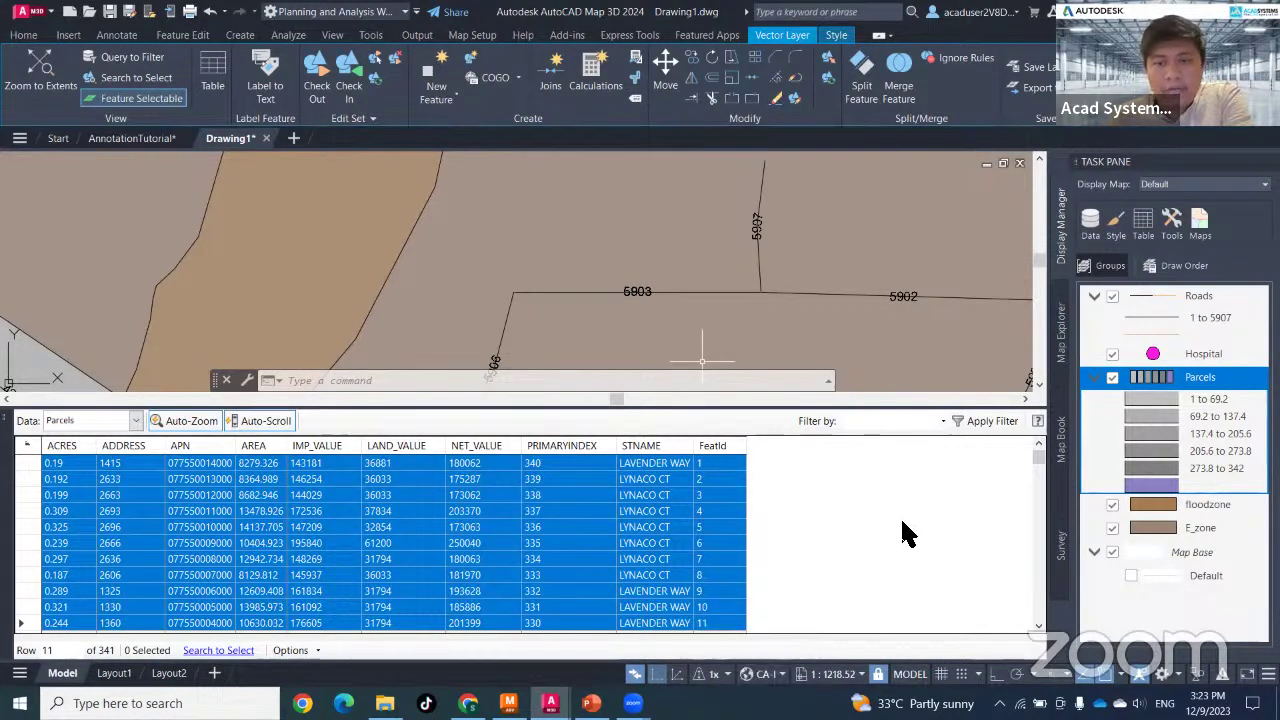
{"action": "left_click", "coordinate": [688, 512]}
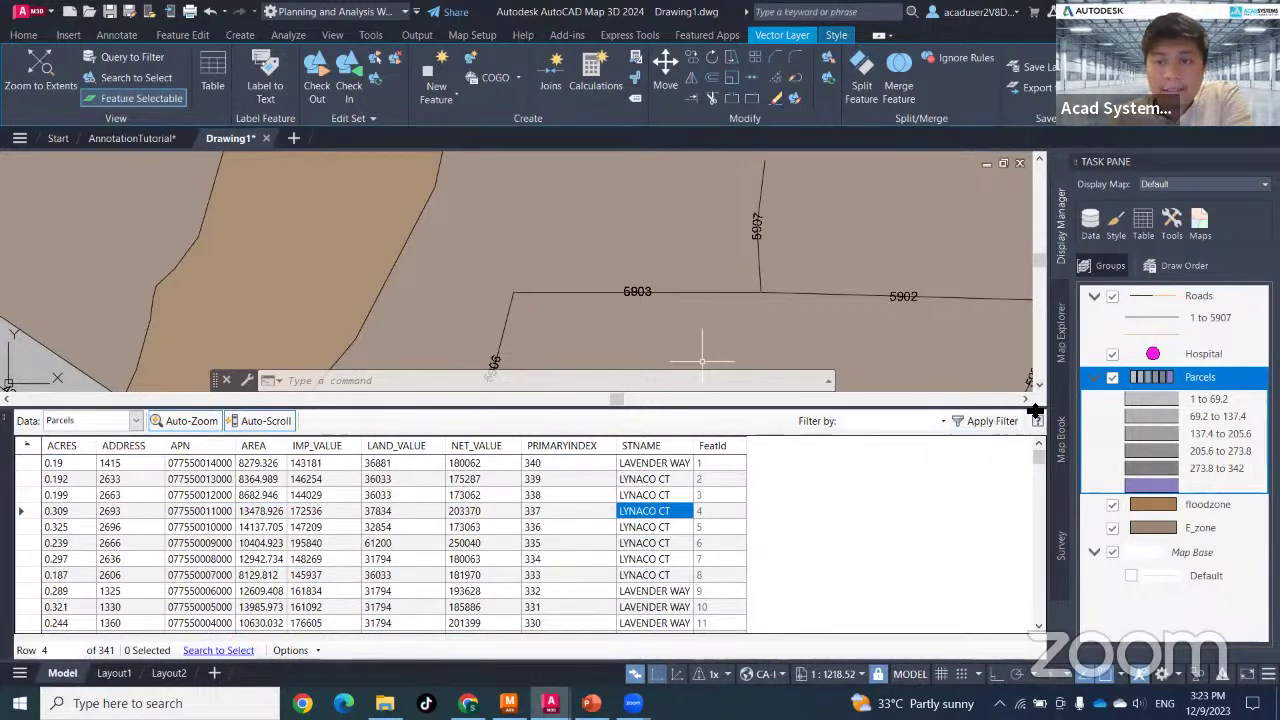
- Close the data table and bring the full extent of the map layers into view
{"action": "left_click", "coordinate": [7, 419]}
{"action": "scroll", "coordinate": [471, 277], "scroll_direction": "down", "scroll_amount": 8}
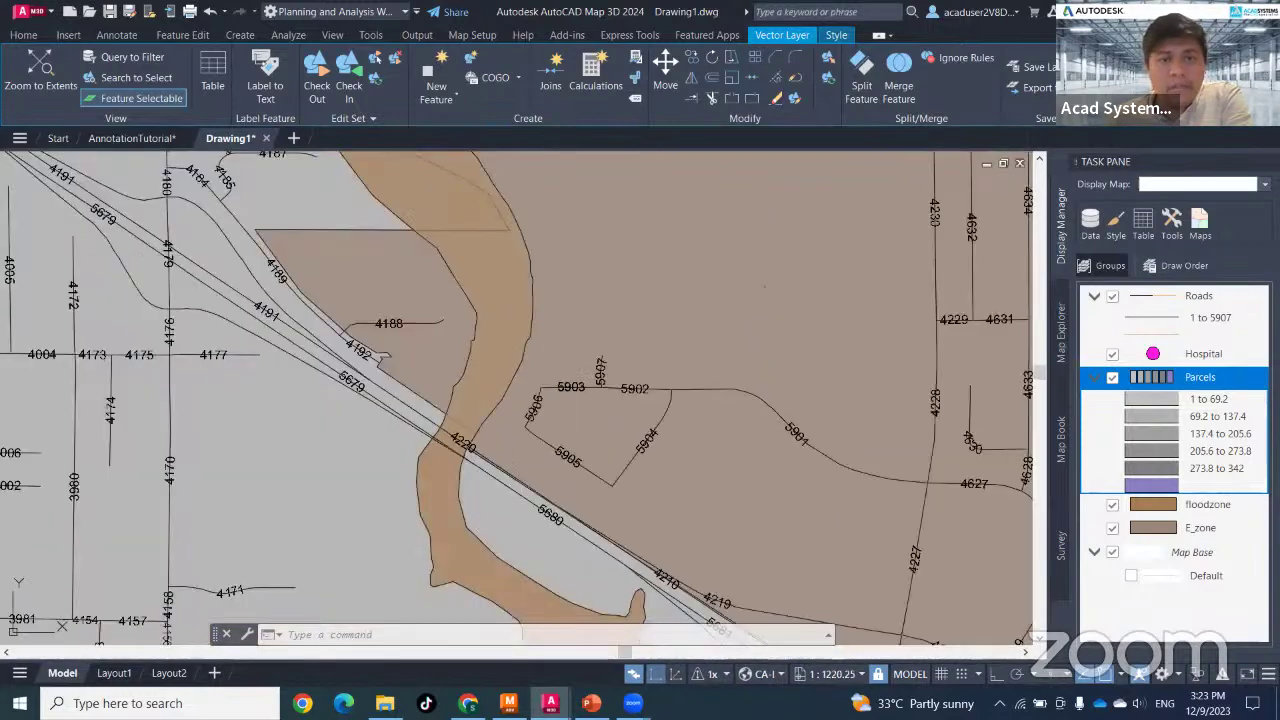
{"action": "scroll", "coordinate": [574, 382], "scroll_direction": "down", "scroll_amount": 12}
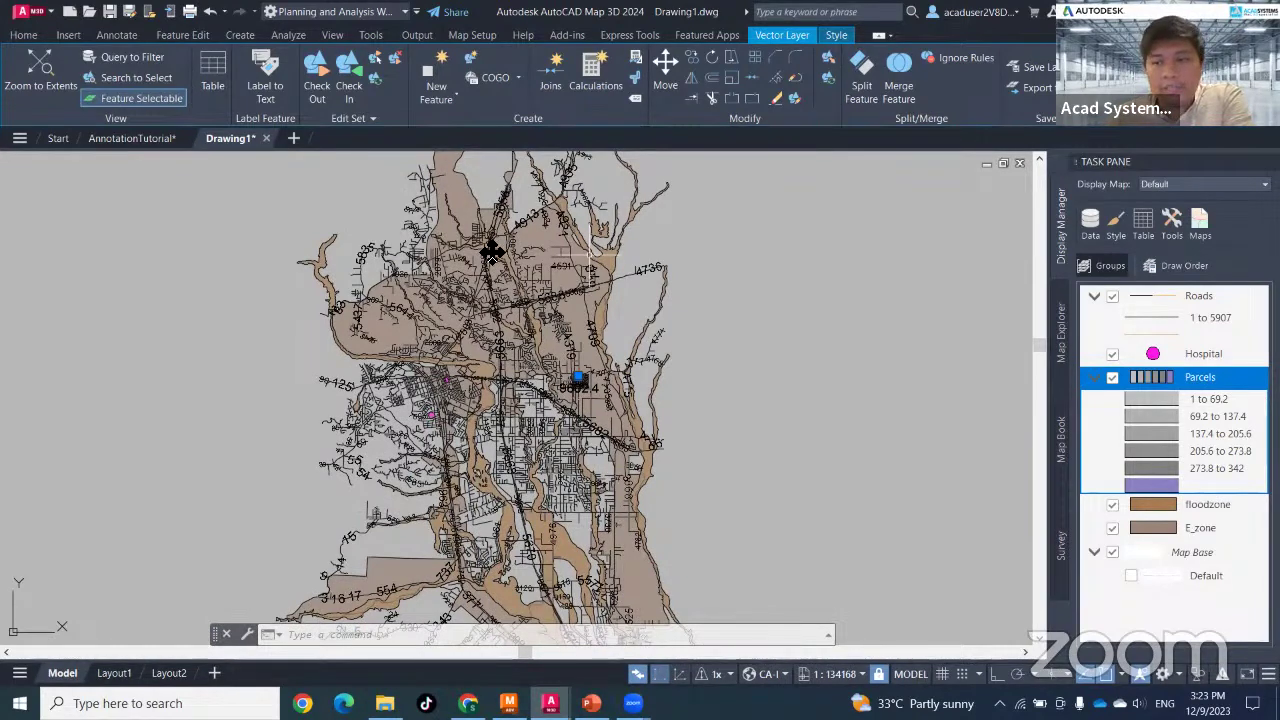
{"action": "middle_click_drag", "start_coordinate": [195, 377], "coordinate": [230, 337]}
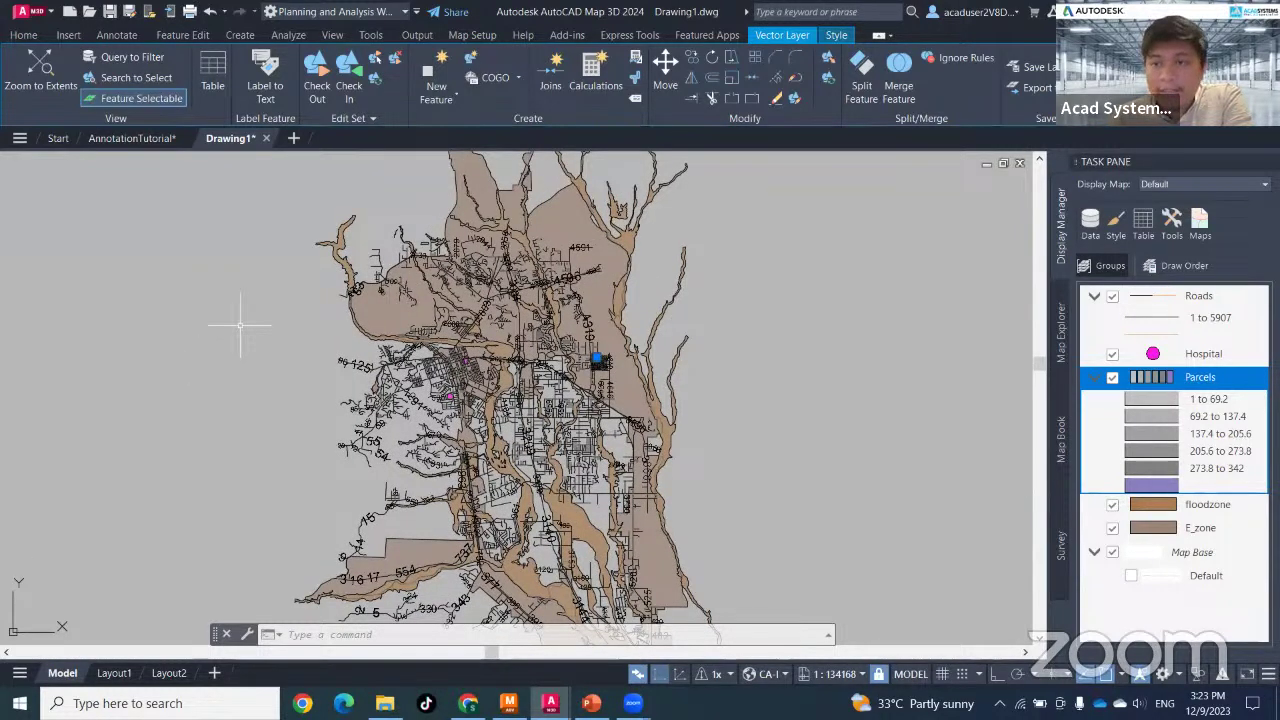
- Display the aerial online map behind the layers, agreeing to use Online Map Data, and inspect the imagery around the floodzone
{"action": "left_click", "coordinate": [24, 36]}
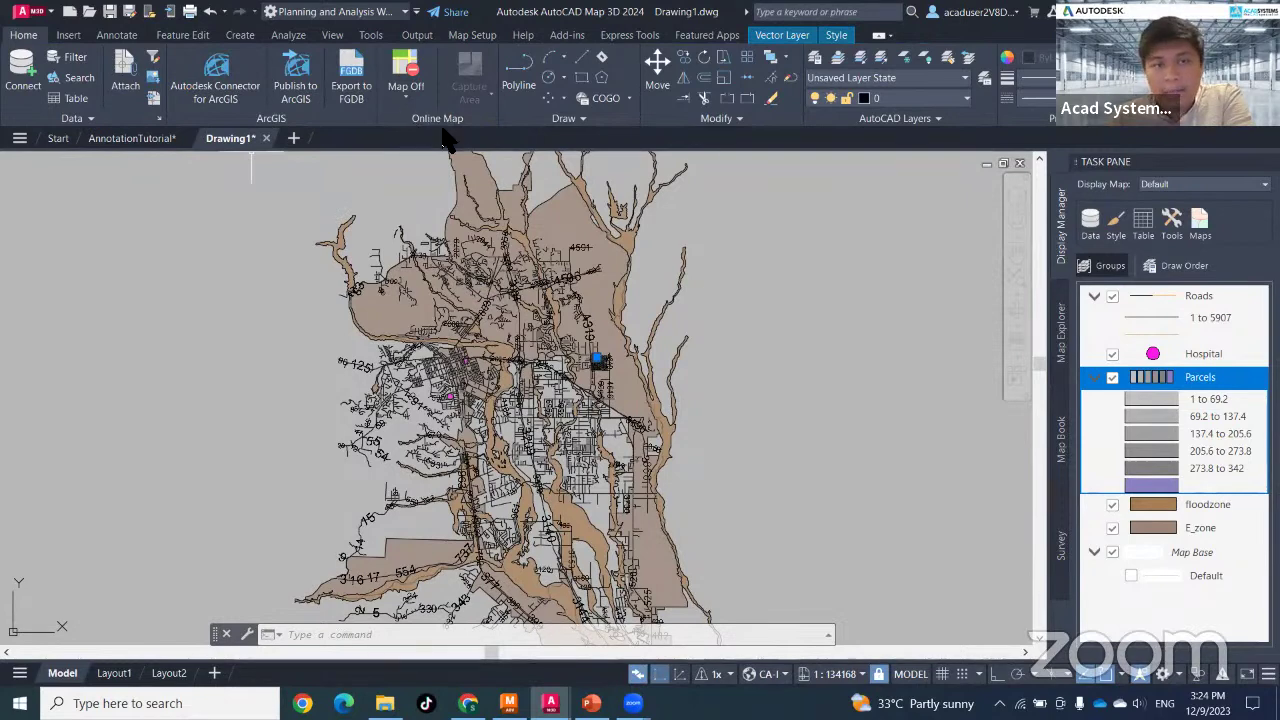
{"action": "left_click", "coordinate": [405, 94]}
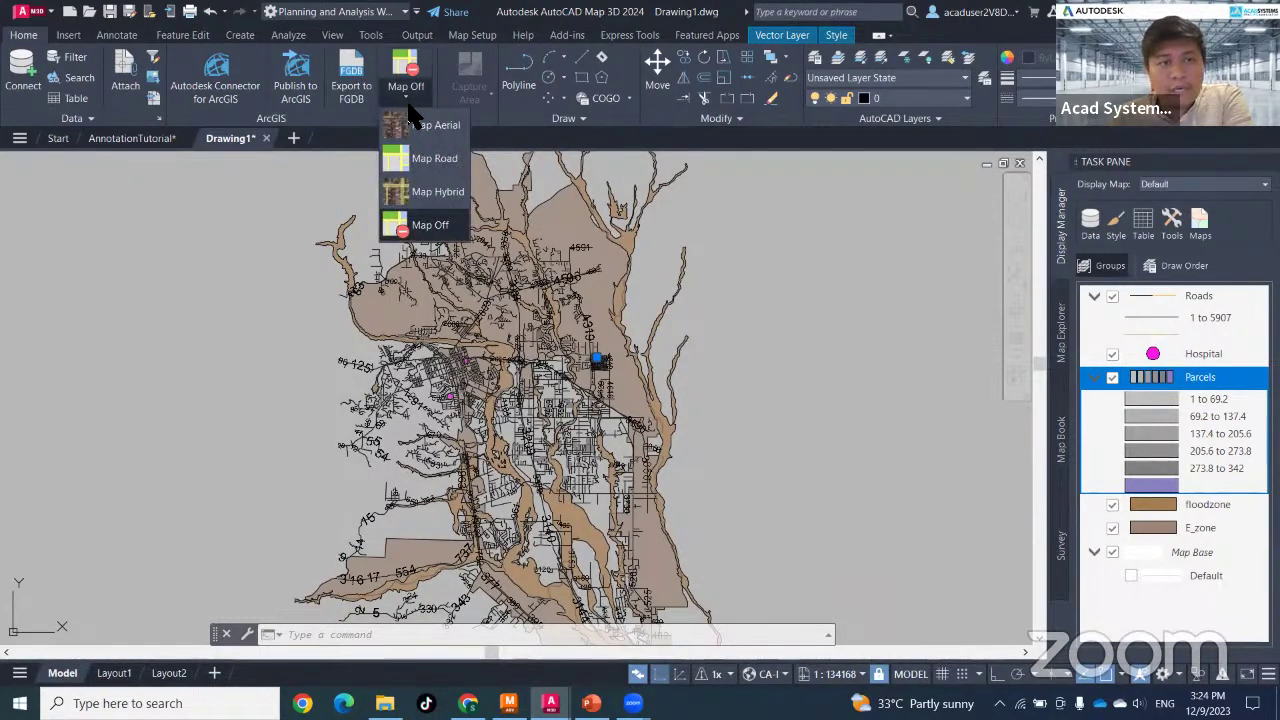
{"action": "left_click", "coordinate": [416, 126]}
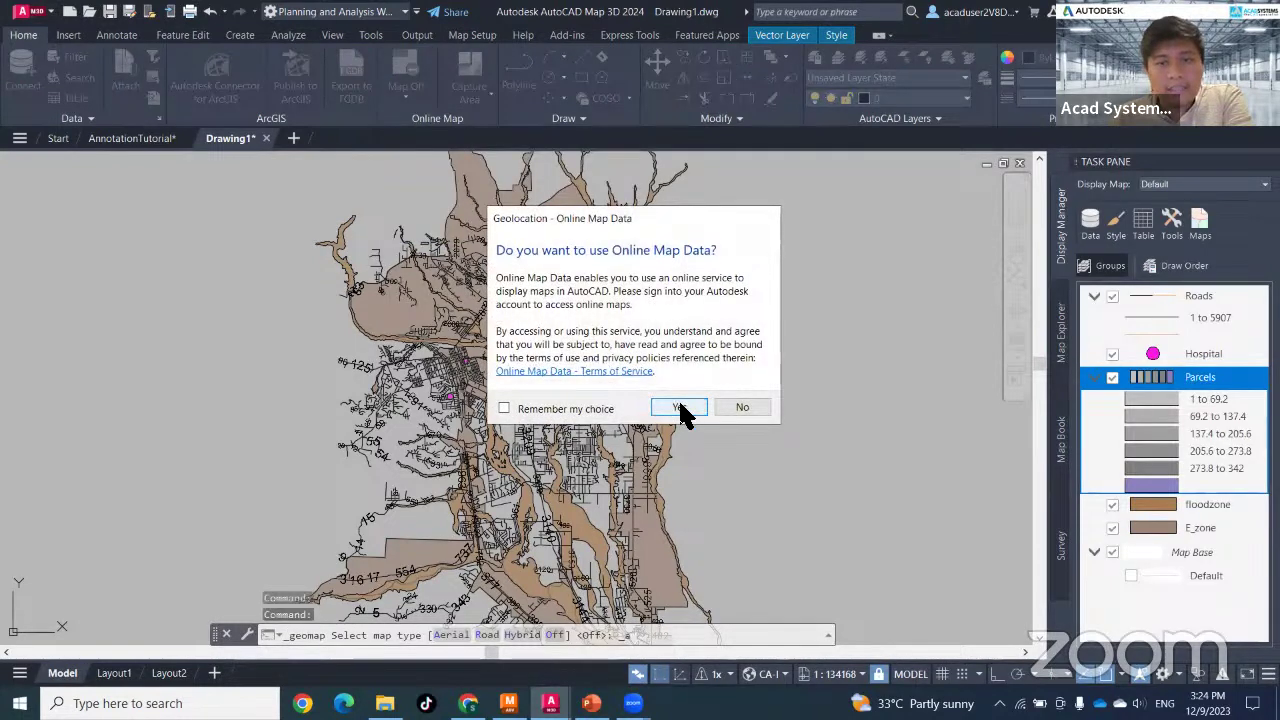
{"action": "left_click", "coordinate": [679, 408]}
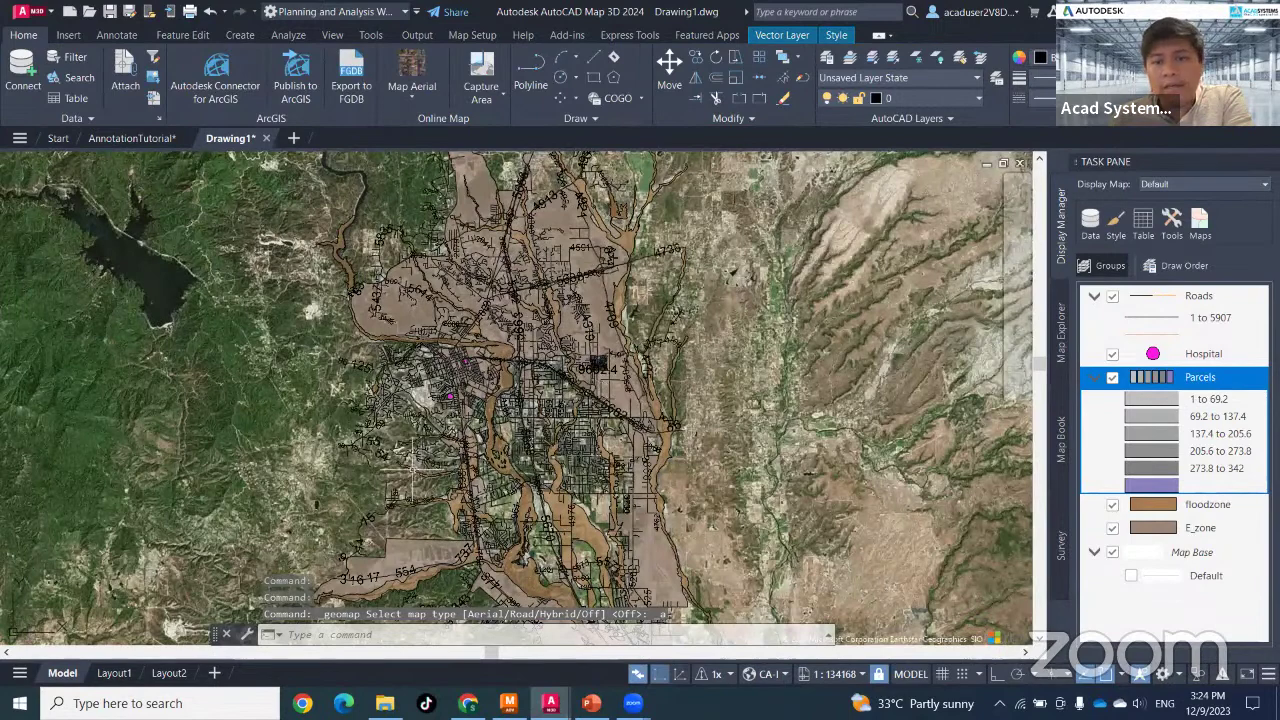
{"action": "middle_click_drag", "start_coordinate": [419, 415], "coordinate": [435, 283]}
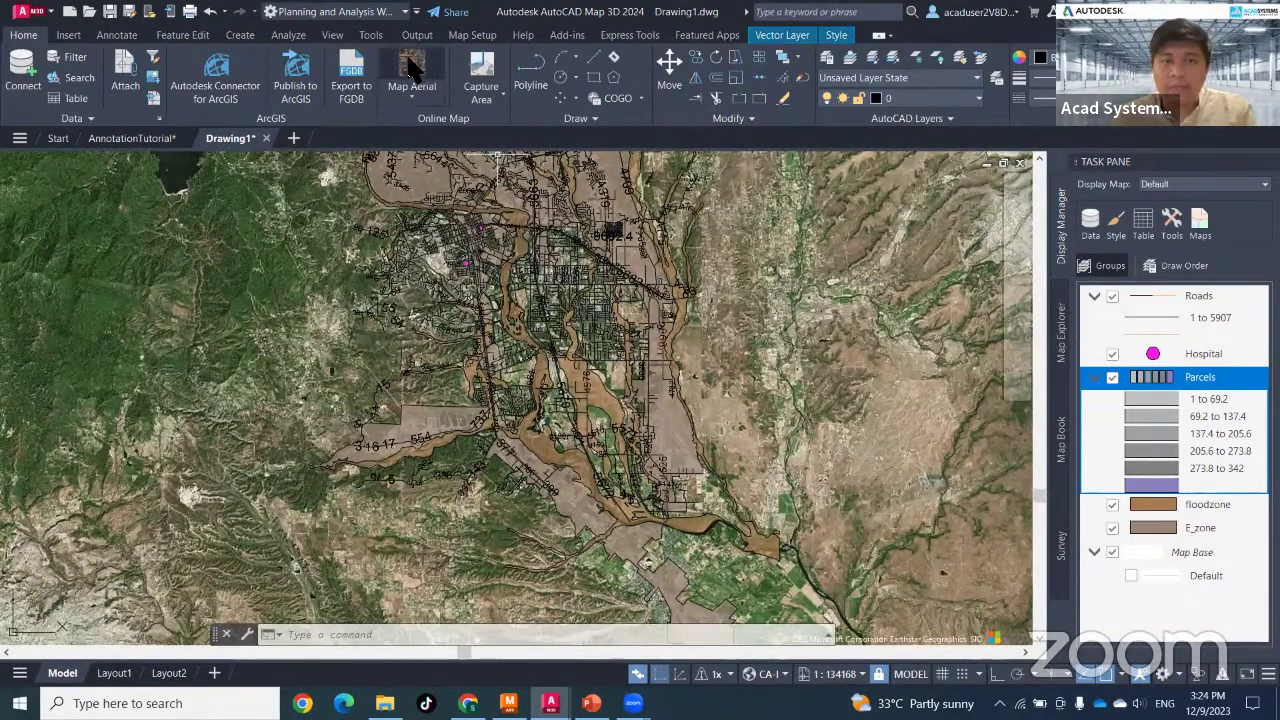
{"action": "left_click", "coordinate": [420, 88]}
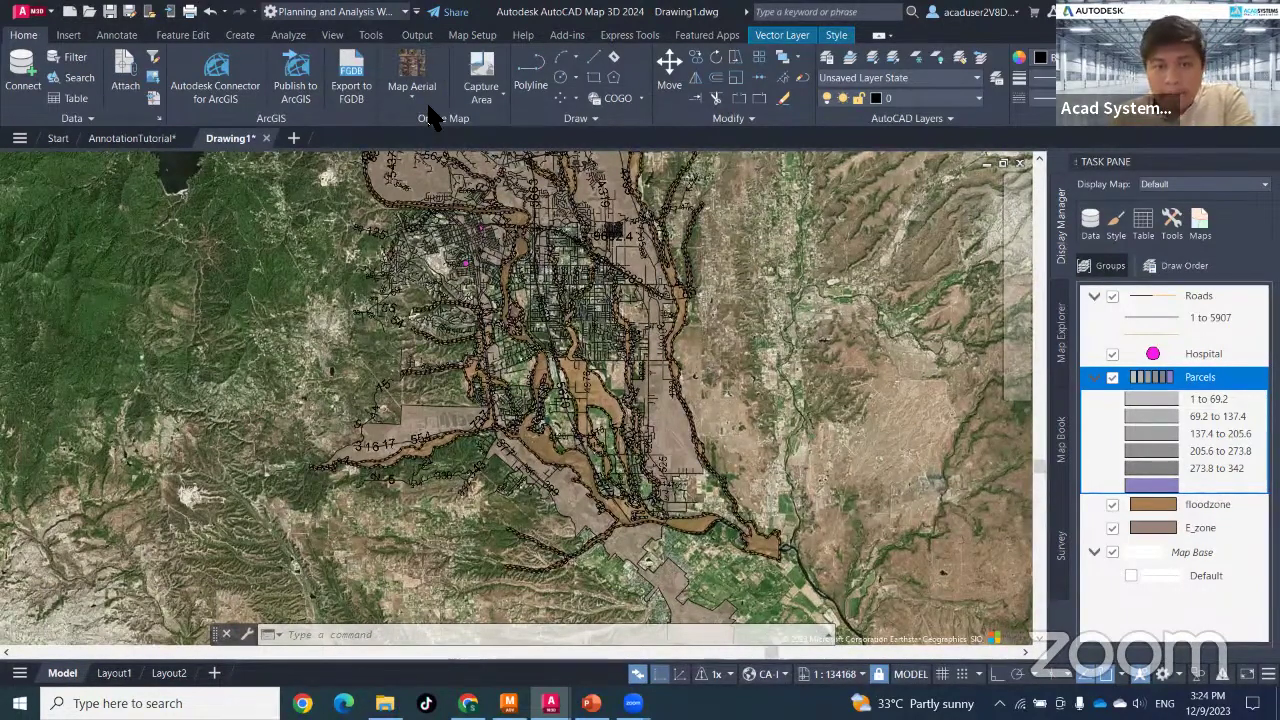
{"action": "scroll", "coordinate": [658, 356], "scroll_direction": "up", "scroll_amount": 4}
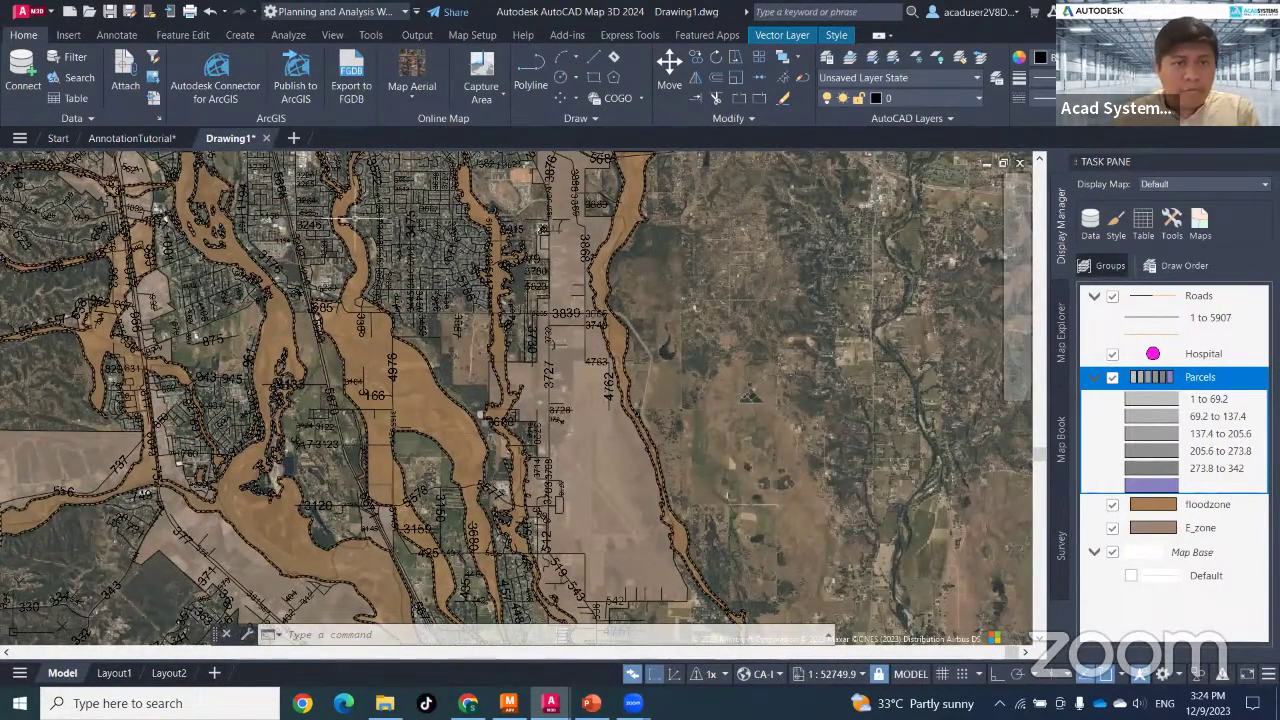
- Examine the roads, floodzone and Parcels subdivision against the aerial imagery, from overview down to individual labelled lots
{"action": "scroll", "coordinate": [382, 253], "scroll_direction": "up", "scroll_amount": 4}
{"action": "scroll", "coordinate": [378, 308], "scroll_direction": "up", "scroll_amount": 4}
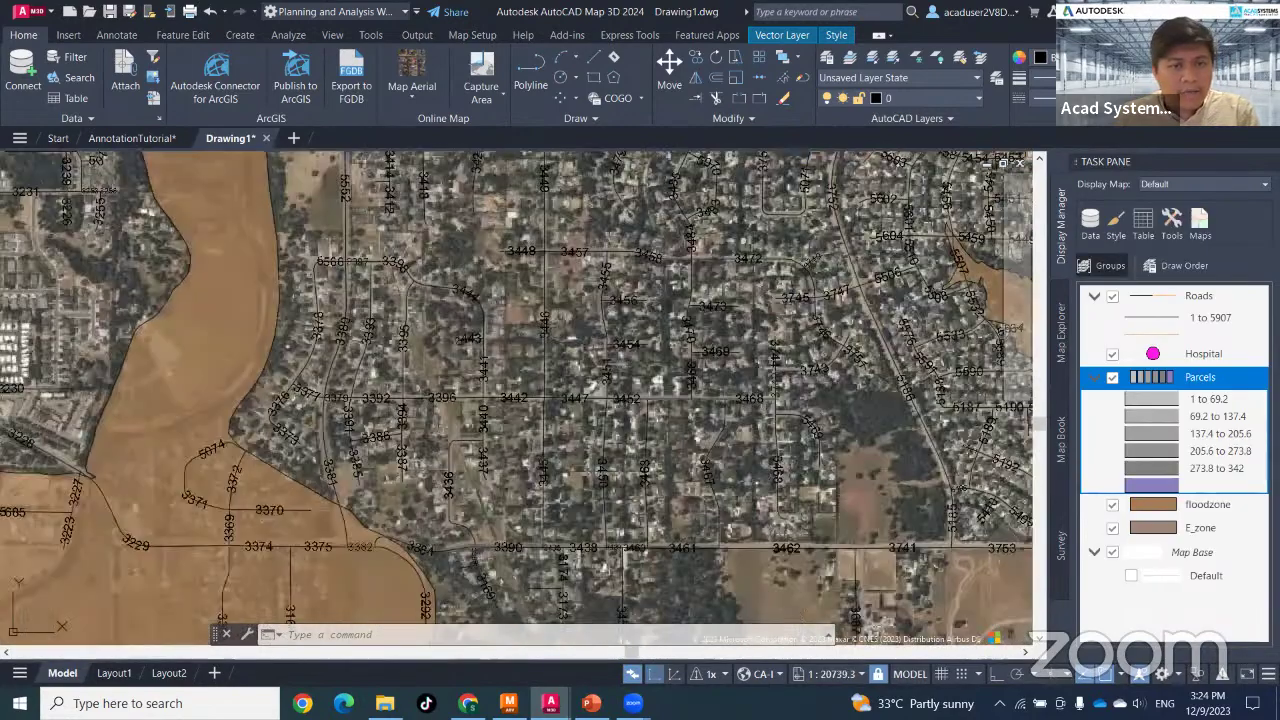
{"action": "middle_click_drag", "start_coordinate": [441, 460], "coordinate": [401, 420]}
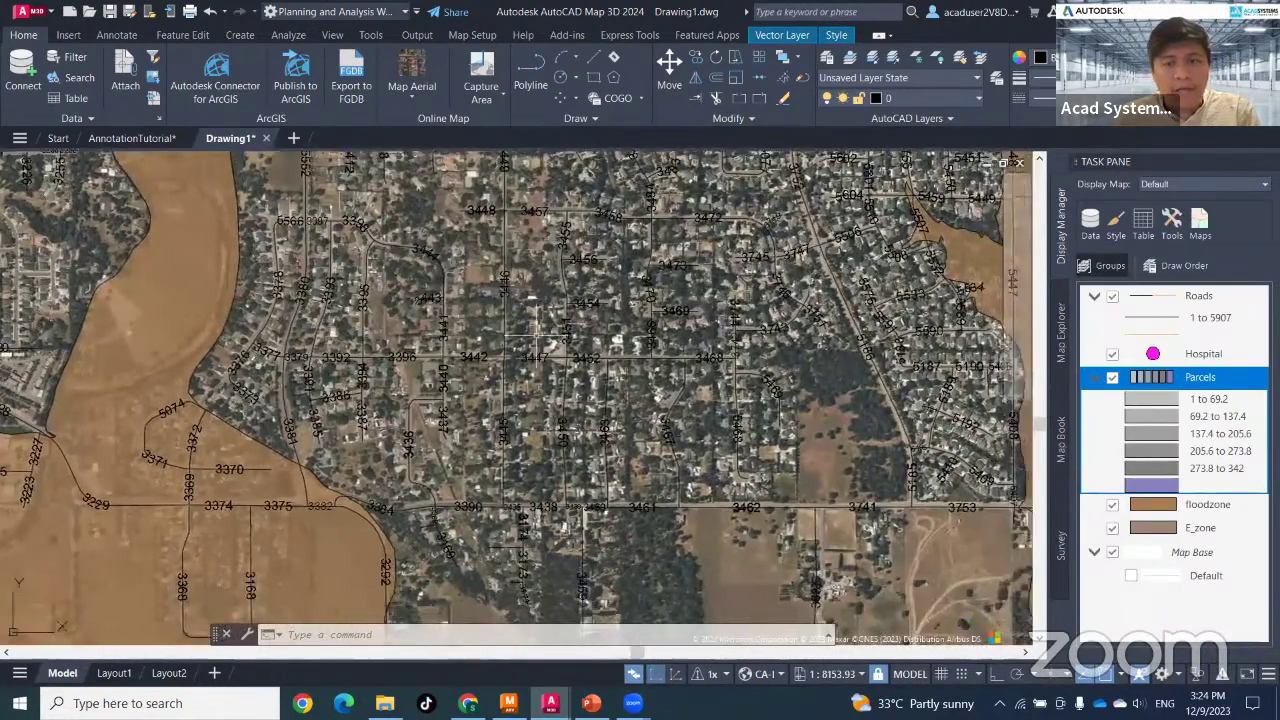
{"action": "scroll", "coordinate": [697, 315], "scroll_direction": "down", "scroll_amount": 10}
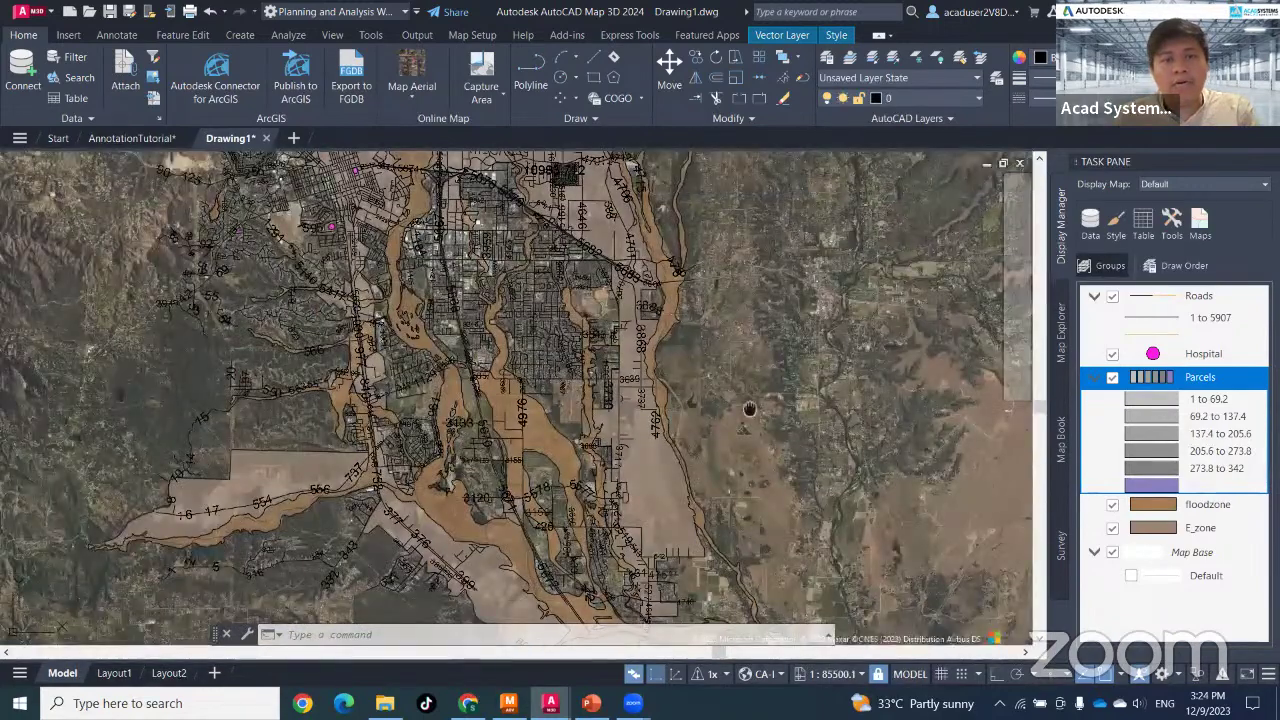
{"action": "middle_click_drag", "start_coordinate": [697, 315], "coordinate": [742, 450]}
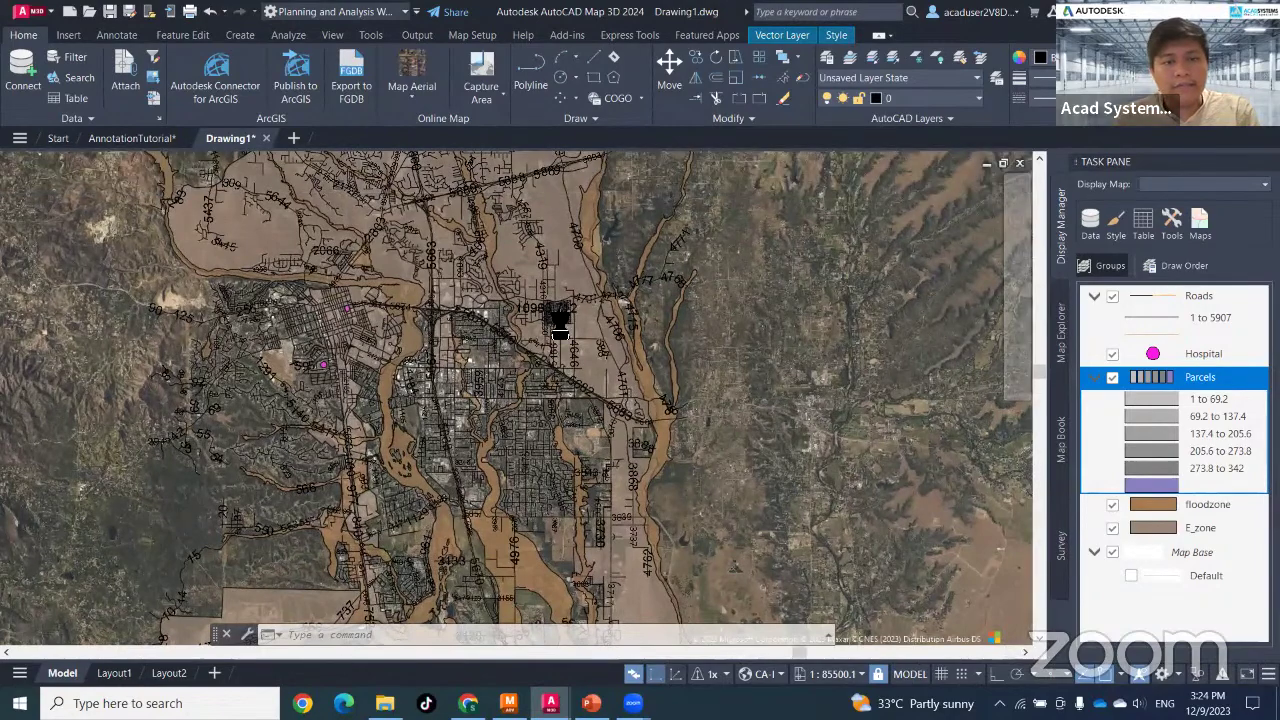
{"action": "scroll", "coordinate": [560, 318], "scroll_direction": "up", "scroll_amount": 2}
{"action": "scroll", "coordinate": [560, 325], "scroll_direction": "up", "scroll_amount": 10}
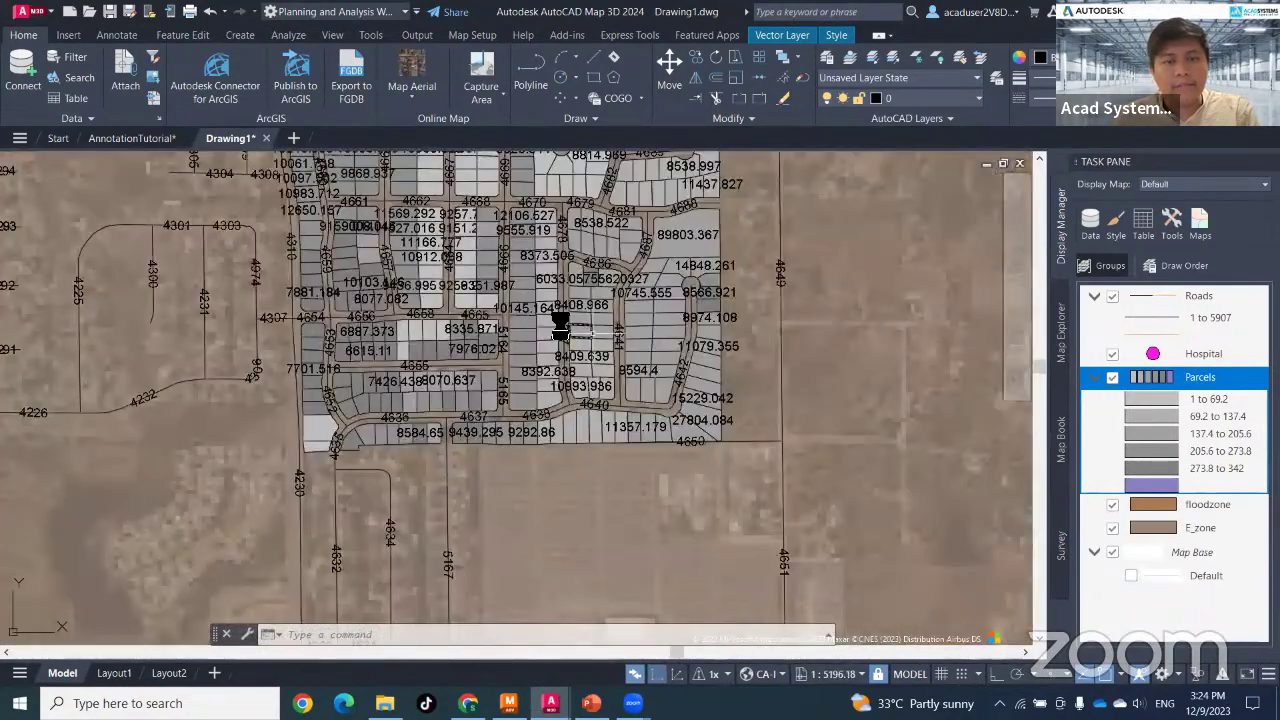
{"action": "middle_click_drag", "start_coordinate": [811, 374], "coordinate": [825, 508]}
{"action": "mouse_move", "coordinate": [825, 508]}
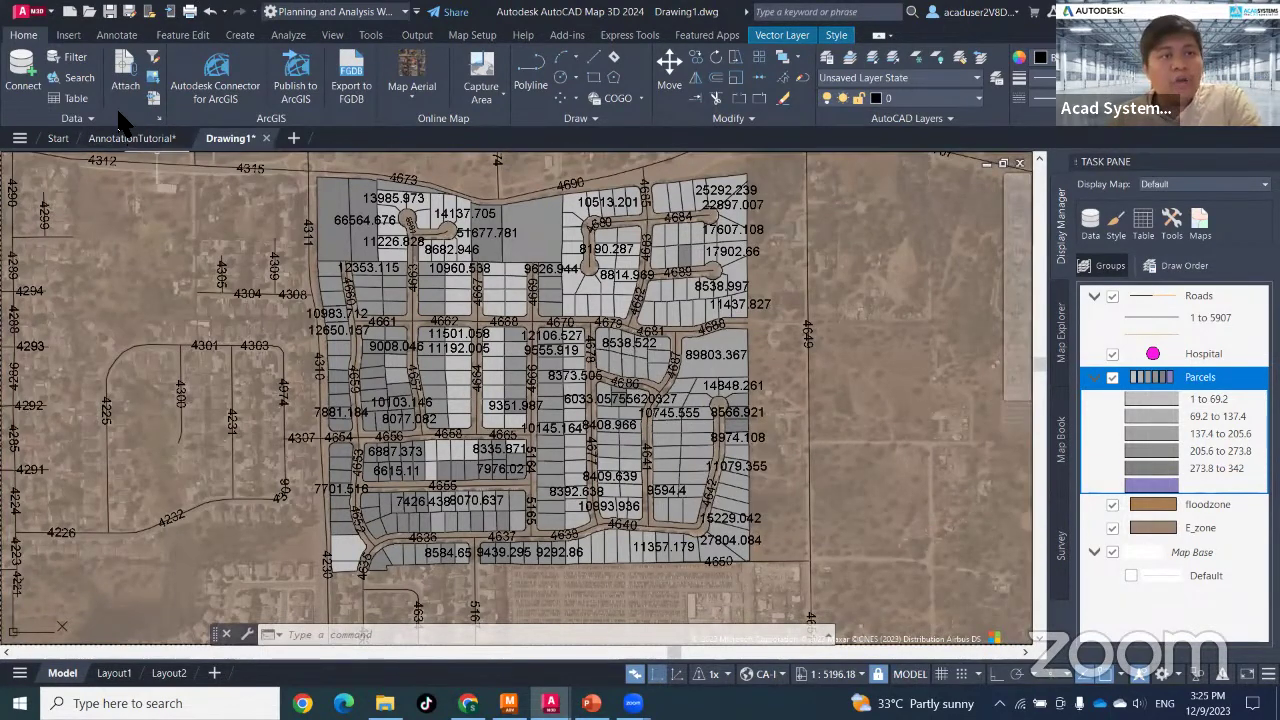
{"action": "left_click", "coordinate": [288, 35]}
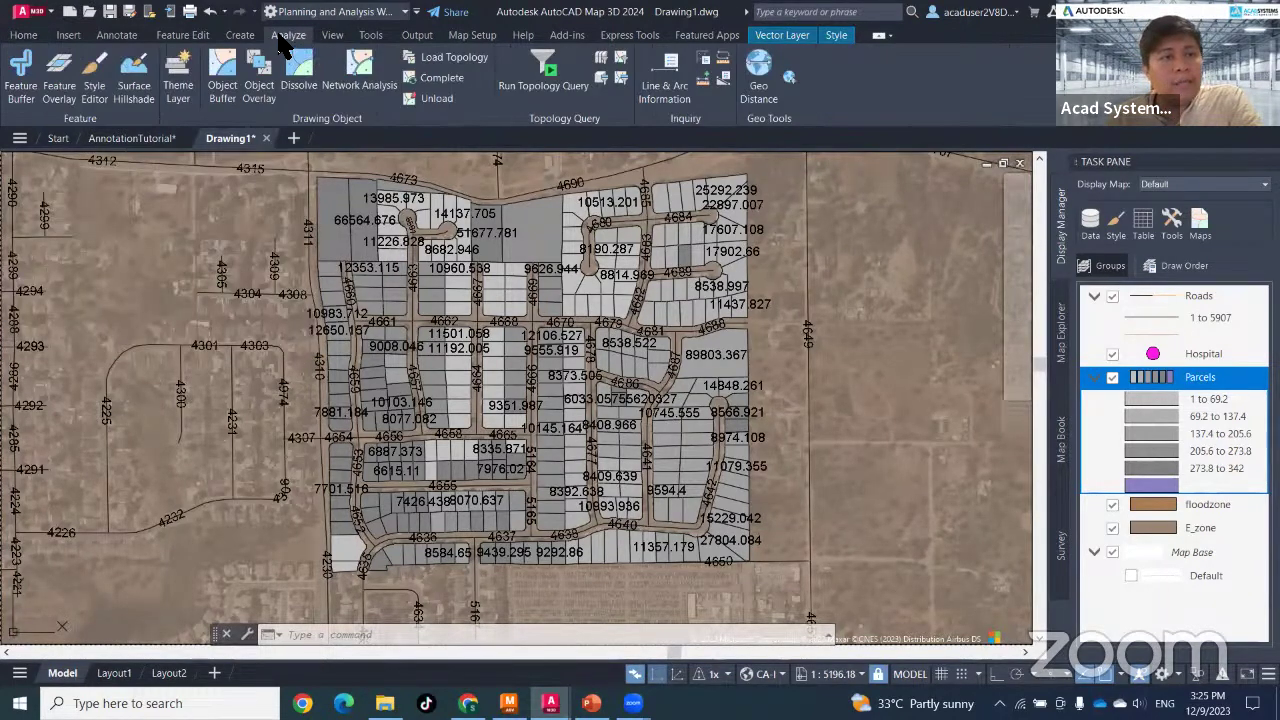
{"action": "left_click", "coordinate": [240, 35]}
{"action": "left_click", "coordinate": [23, 35]}
{"action": "left_click", "coordinate": [68, 35]}
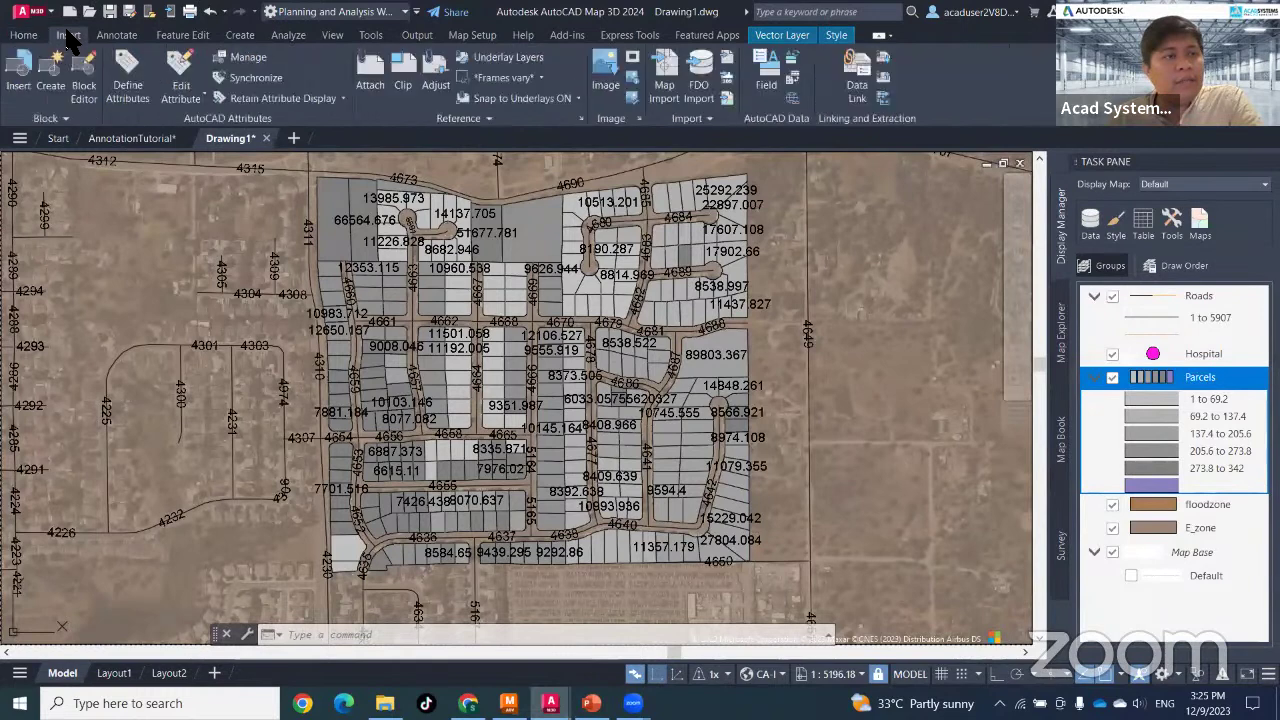
{"action": "left_click", "coordinate": [117, 35]}
{"action": "left_click", "coordinate": [176, 37]}
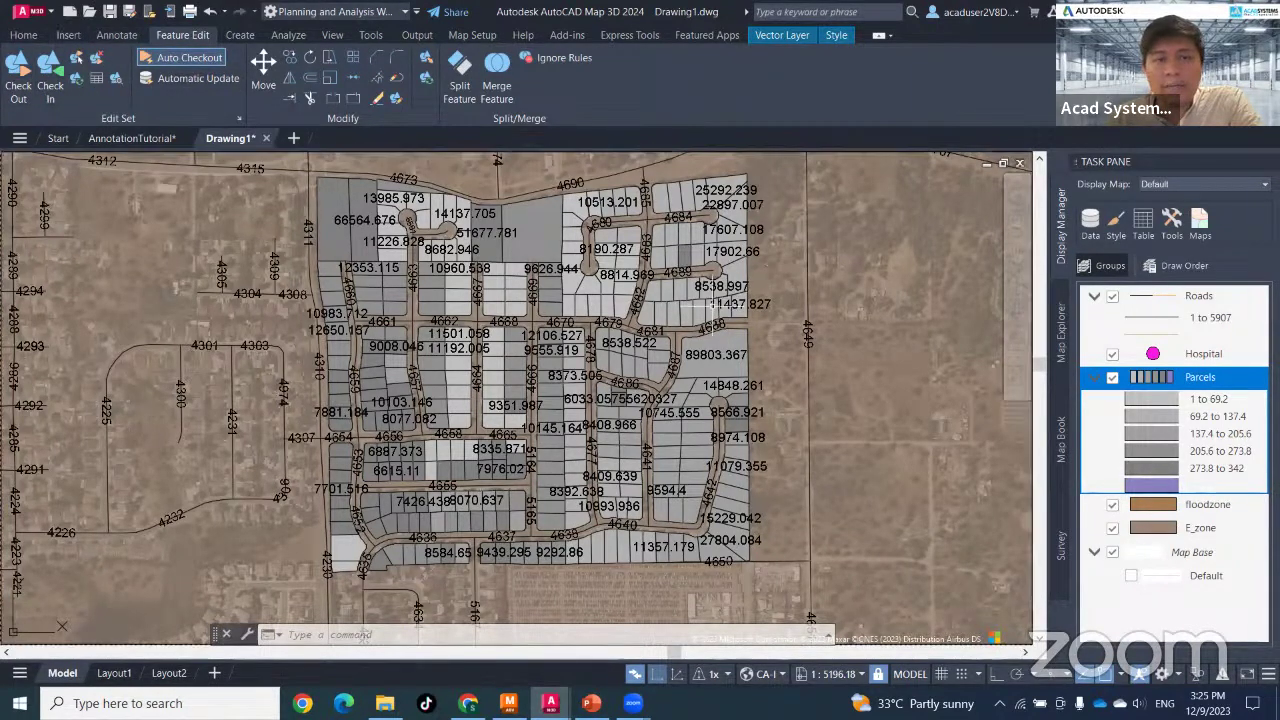
{"action": "left_click", "coordinate": [240, 35]}
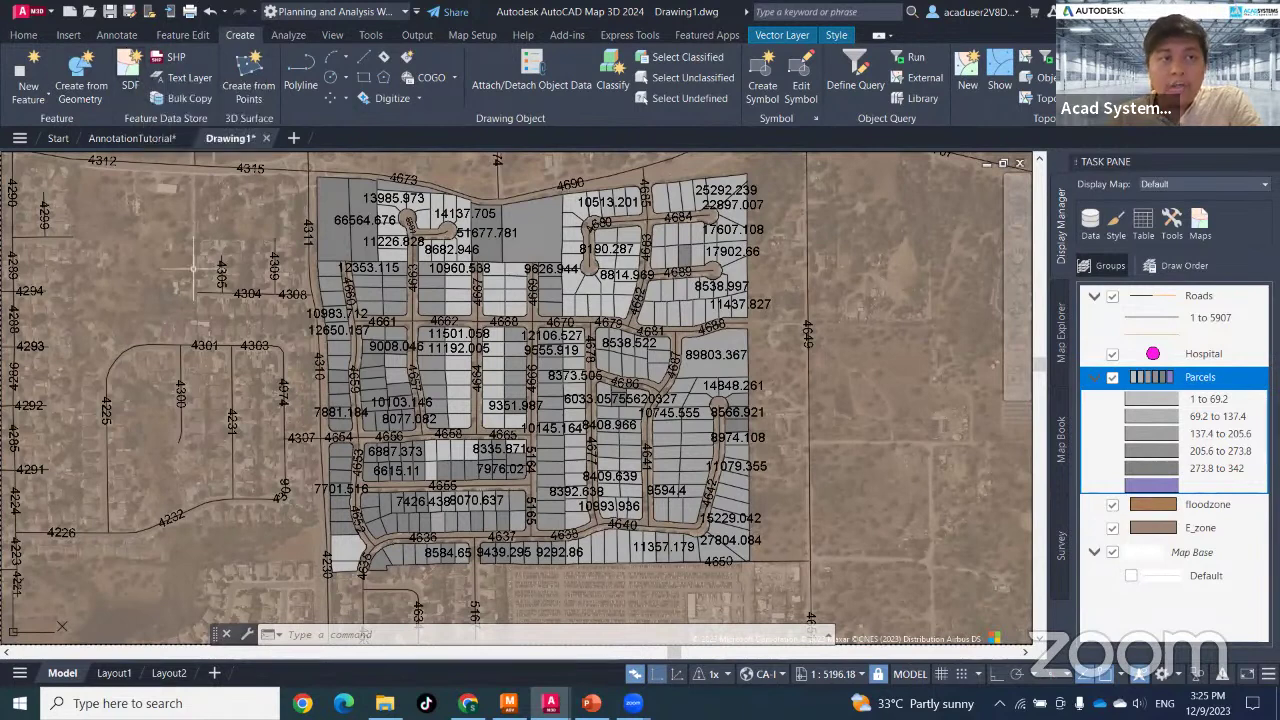
{"action": "mouse_move", "coordinate": [141, 185]}
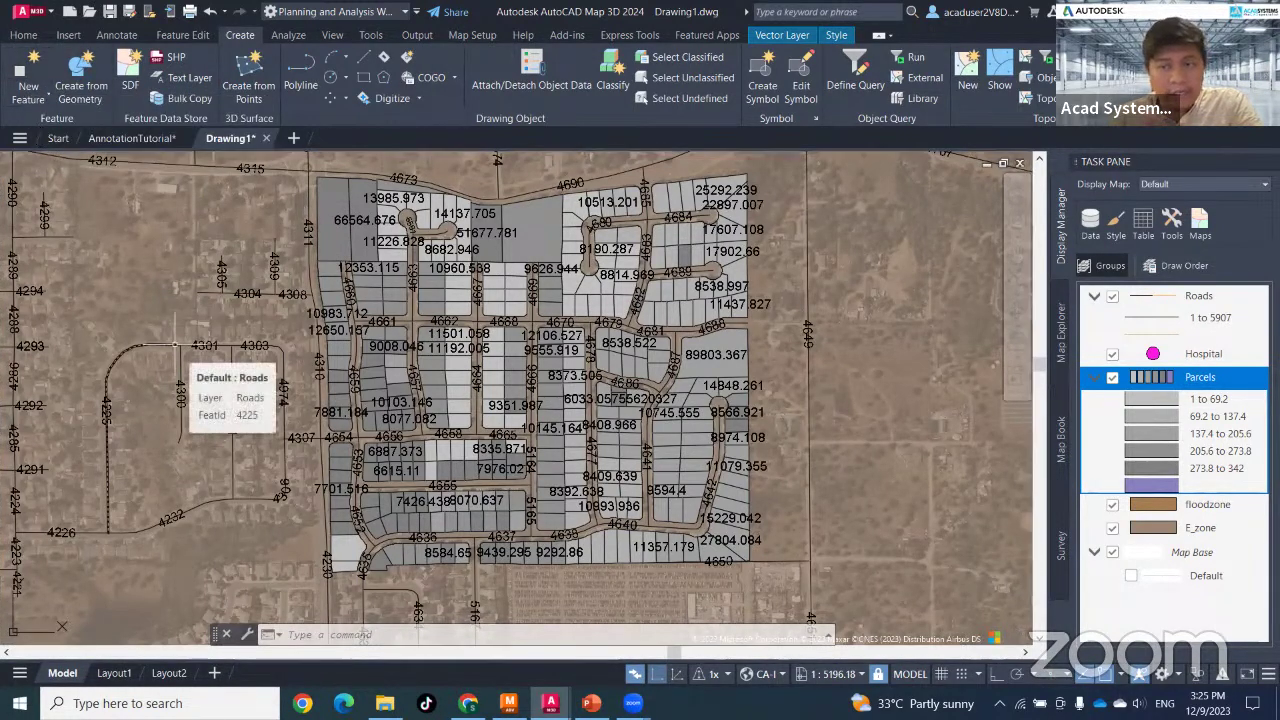
{"action": "left_click", "coordinate": [288, 35]}
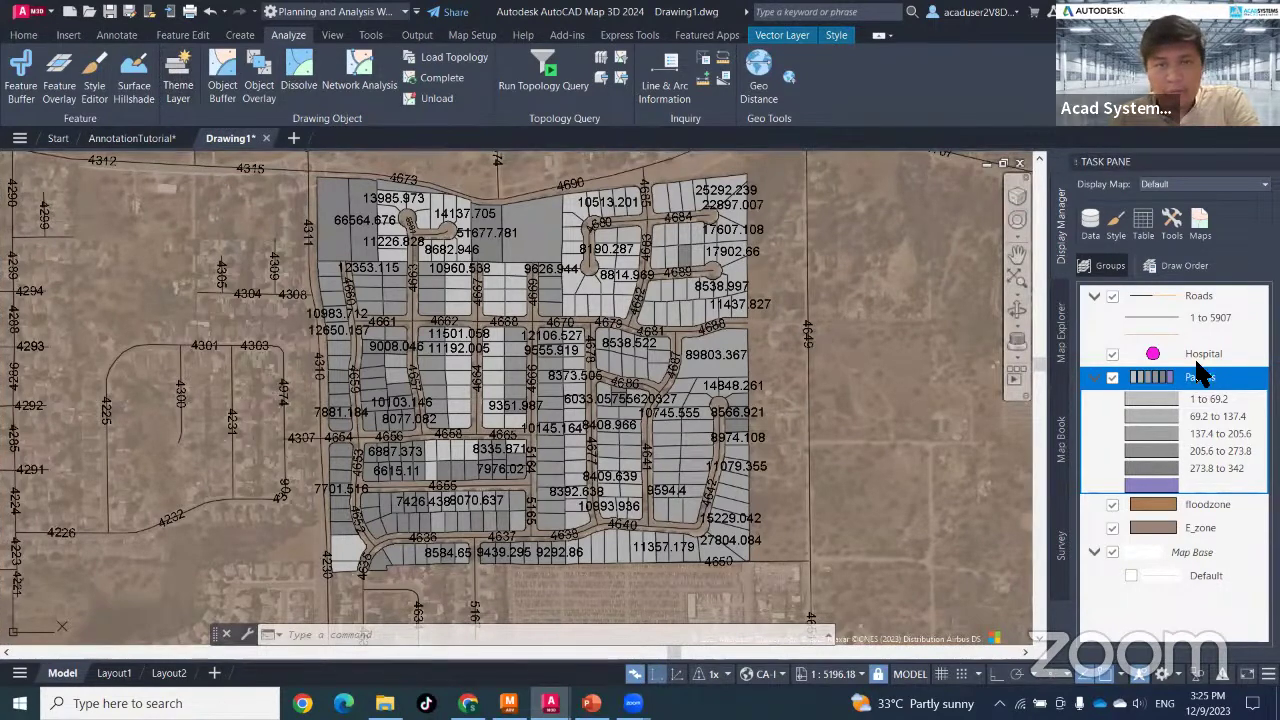
{"action": "left_click", "coordinate": [329, 37]}
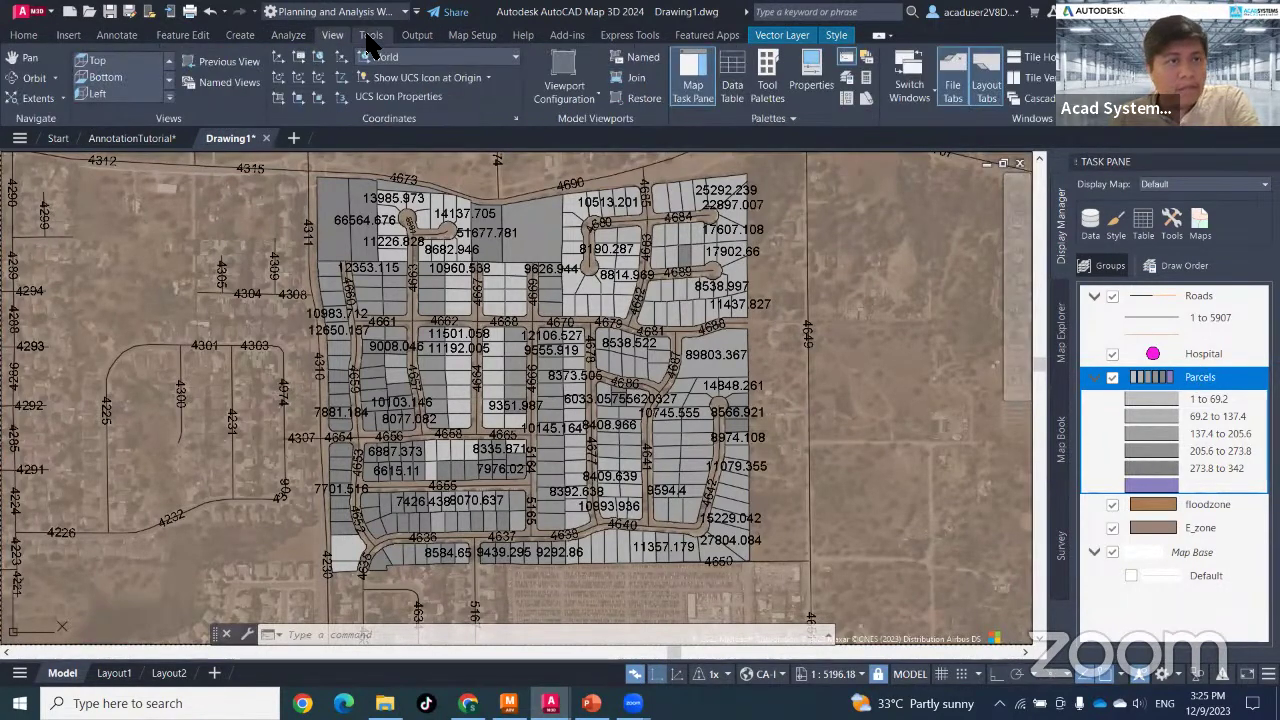
{"action": "left_click", "coordinate": [370, 36]}
{"action": "left_click", "coordinate": [417, 36]}
- Search the assignable coordinate systems for "malaysia" and review the codes, descriptions and units of the matching entries
{"action": "left_click", "coordinate": [471, 36]}
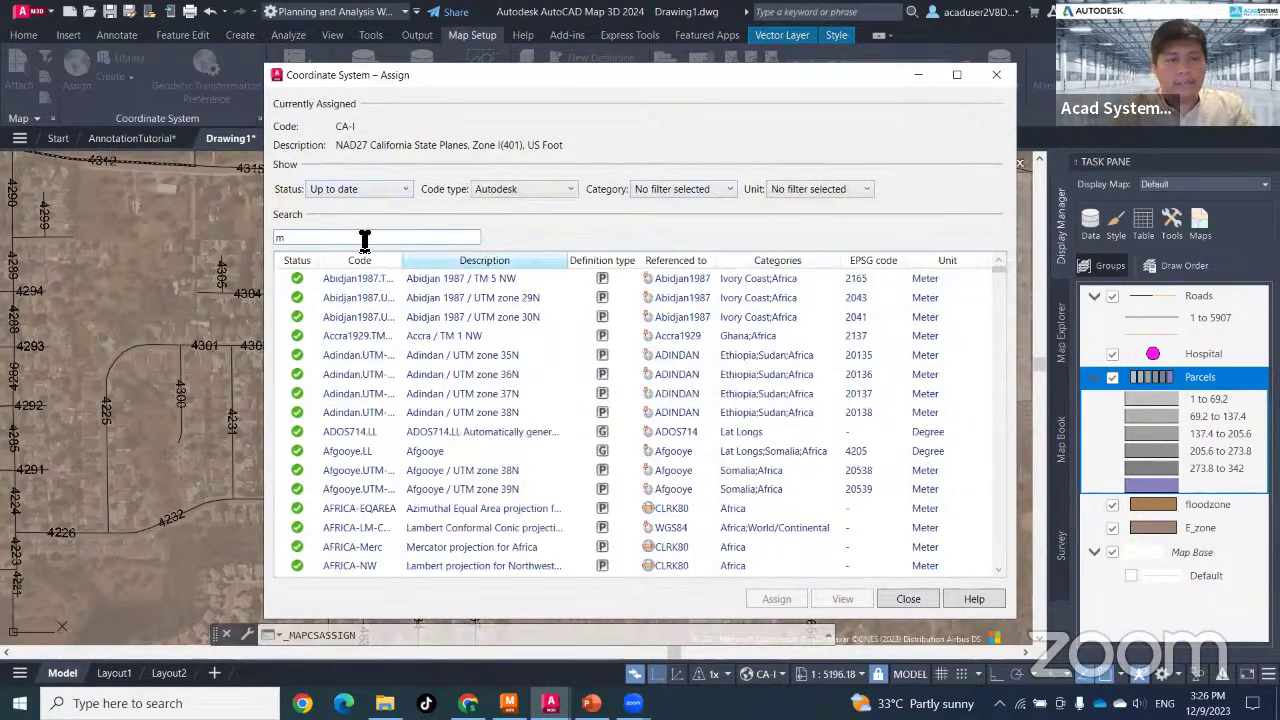
{"action": "type", "text": "ysia"}
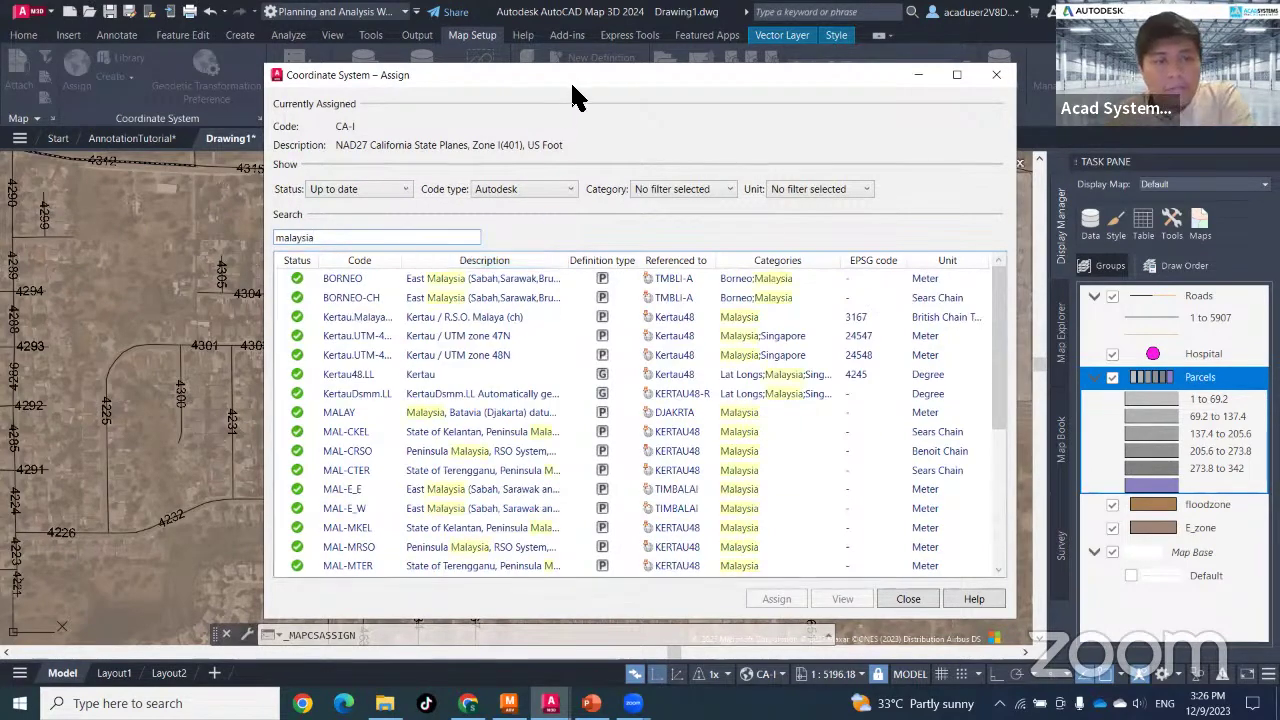
{"action": "left_click_drag", "start_coordinate": [503, 71], "coordinate": [398, 36]}
{"action": "scroll", "coordinate": [415, 380], "scroll_direction": "down", "scroll_amount": 3}
{"action": "scroll", "coordinate": [400, 423], "scroll_direction": "down", "scroll_amount": 1}
{"action": "scroll", "coordinate": [400, 423], "scroll_direction": "up", "scroll_amount": 4}
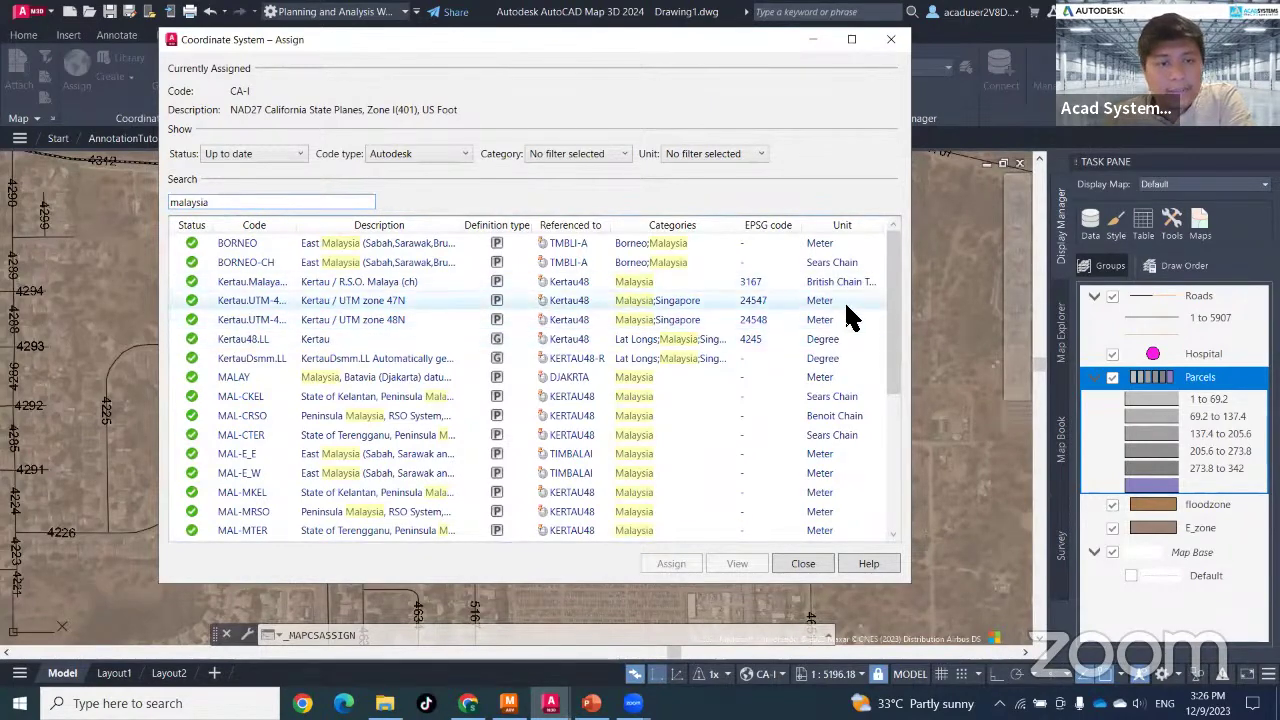
{"action": "scroll", "coordinate": [420, 390], "scroll_direction": "down", "scroll_amount": 3}
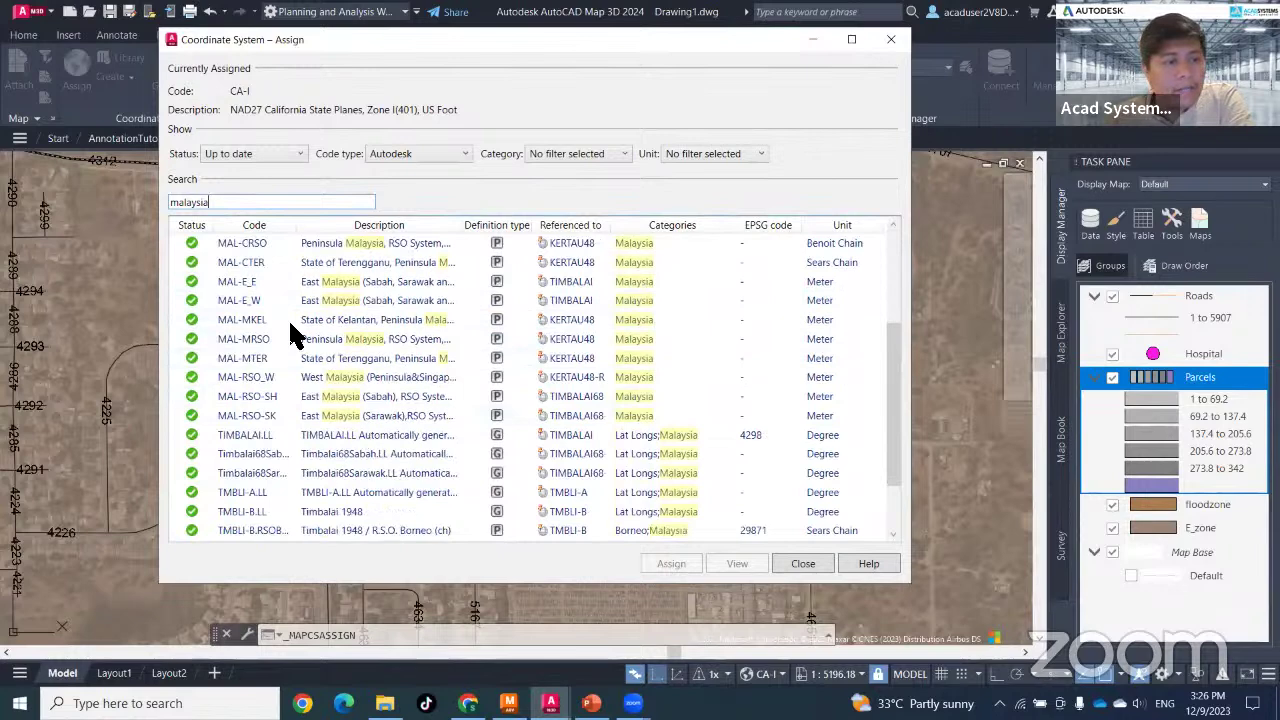
{"action": "scroll", "coordinate": [290, 335], "scroll_direction": "down", "scroll_amount": 1}
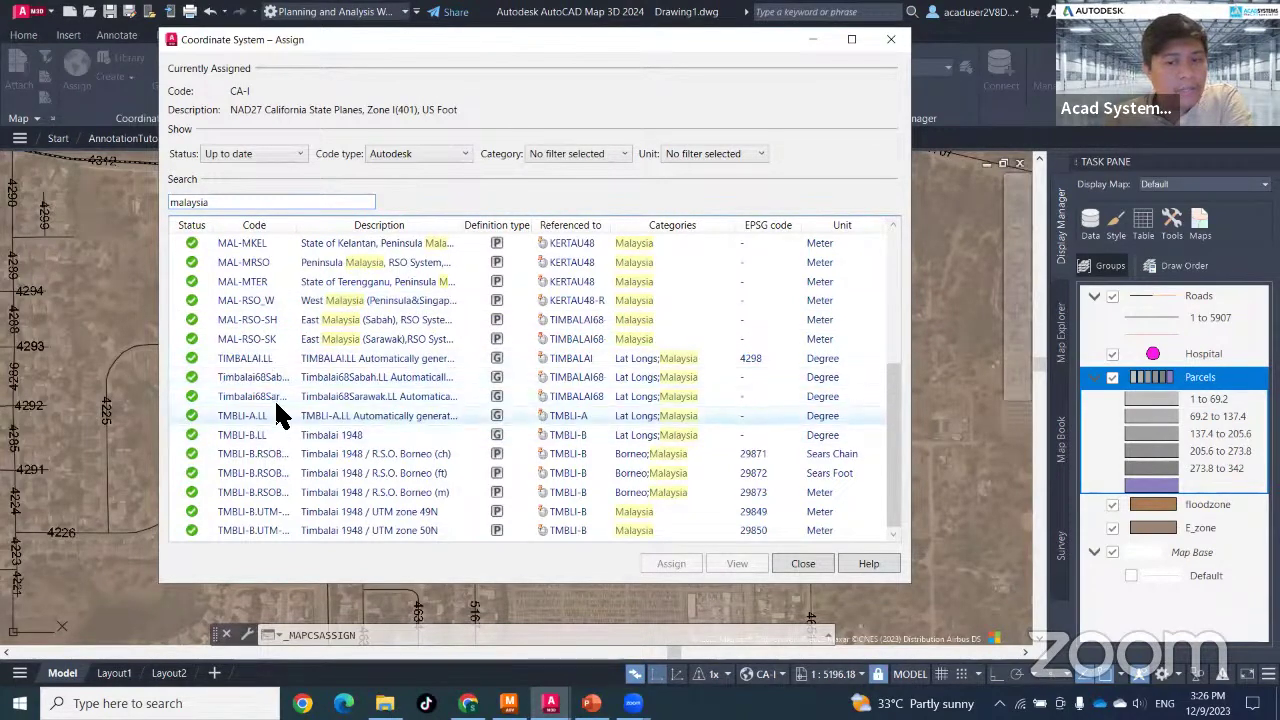
{"action": "scroll", "coordinate": [290, 450], "scroll_direction": "up", "scroll_amount": 4}
{"action": "scroll", "coordinate": [305, 472], "scroll_direction": "up", "scroll_amount": 1}
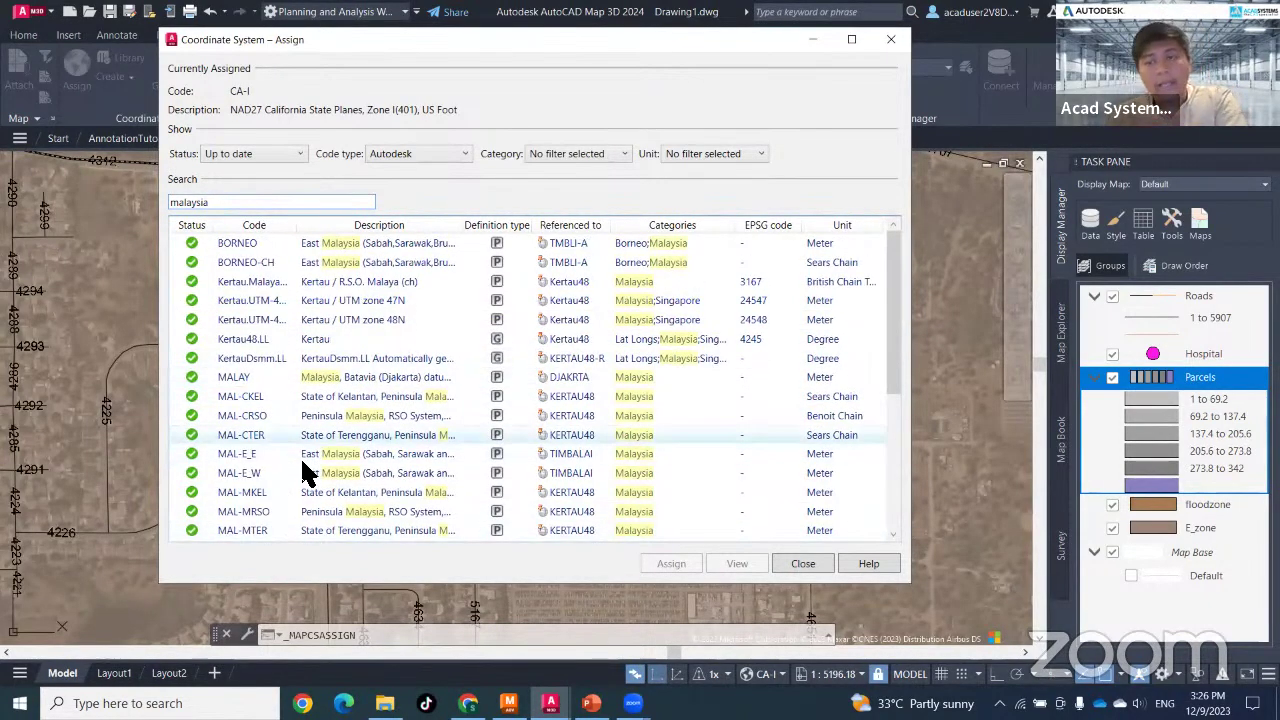
- Select the Kertau / UTM zone 48N coordinate system and close the assignment dialog without applying it
{"action": "left_click", "coordinate": [355, 326]}
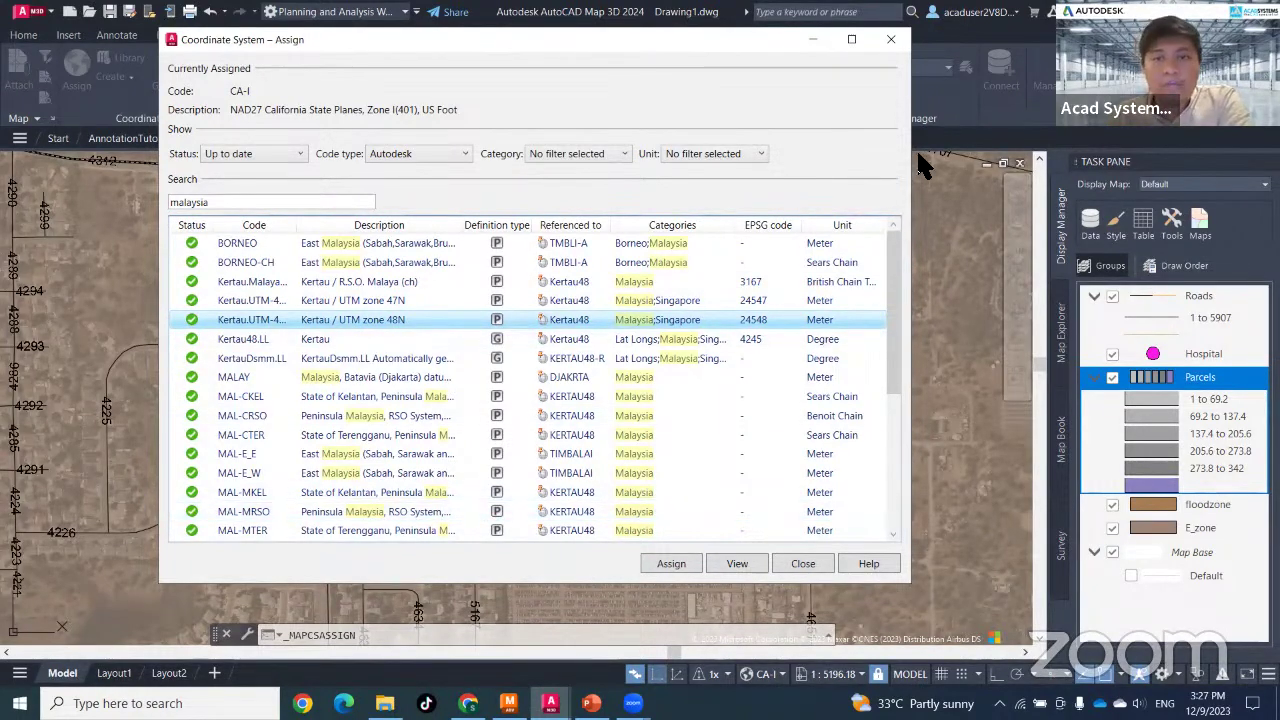
{"action": "left_click", "coordinate": [891, 42]}
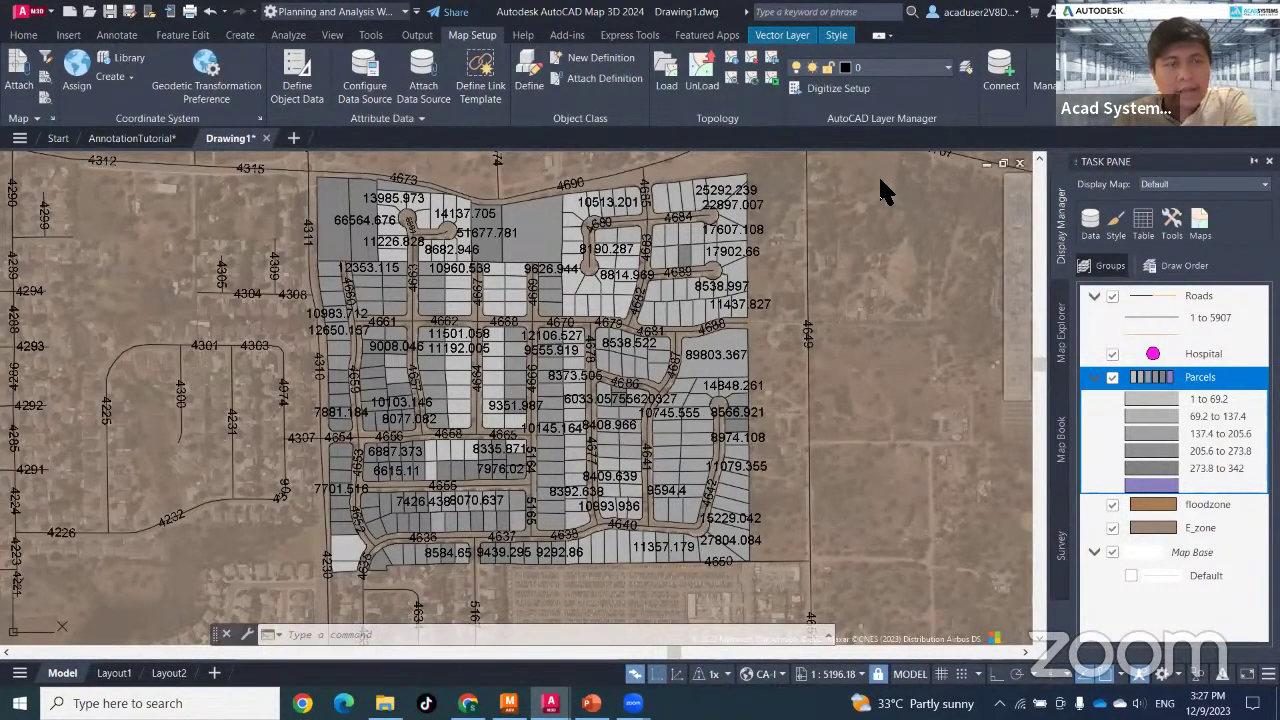
{"action": "left_click", "coordinate": [25, 37]}
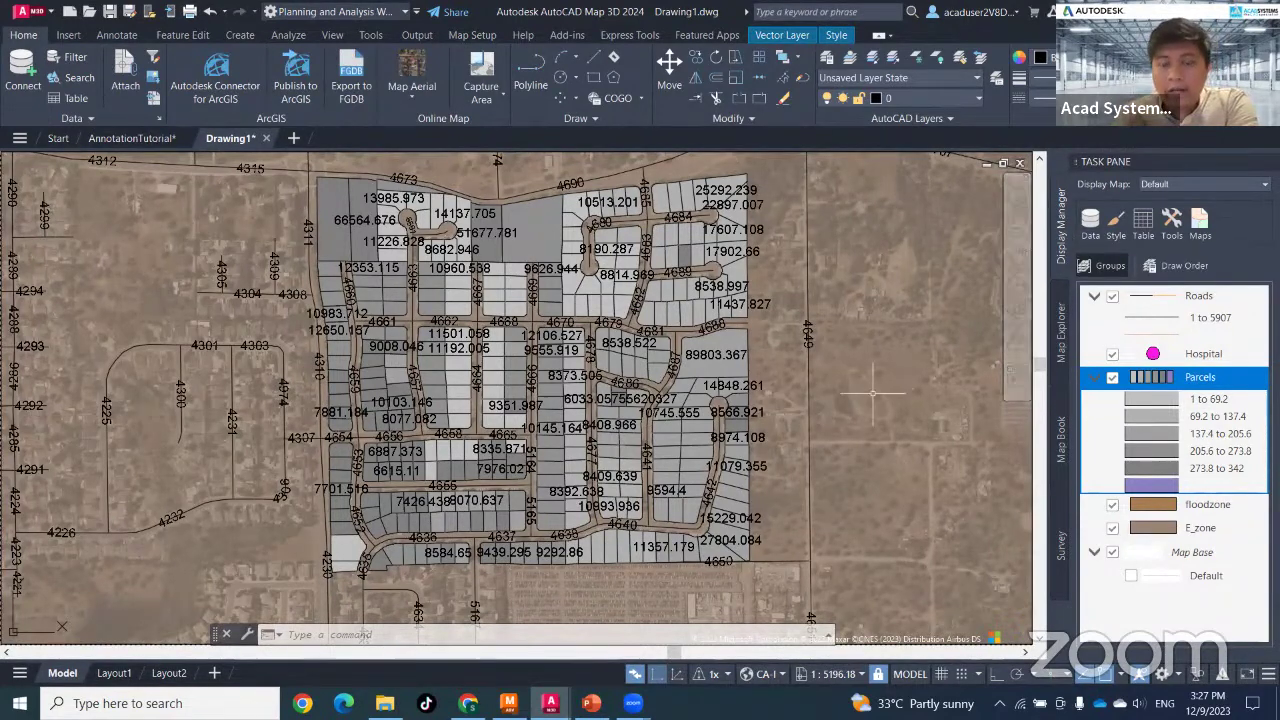
{"action": "mouse_move", "coordinate": [870, 393]}
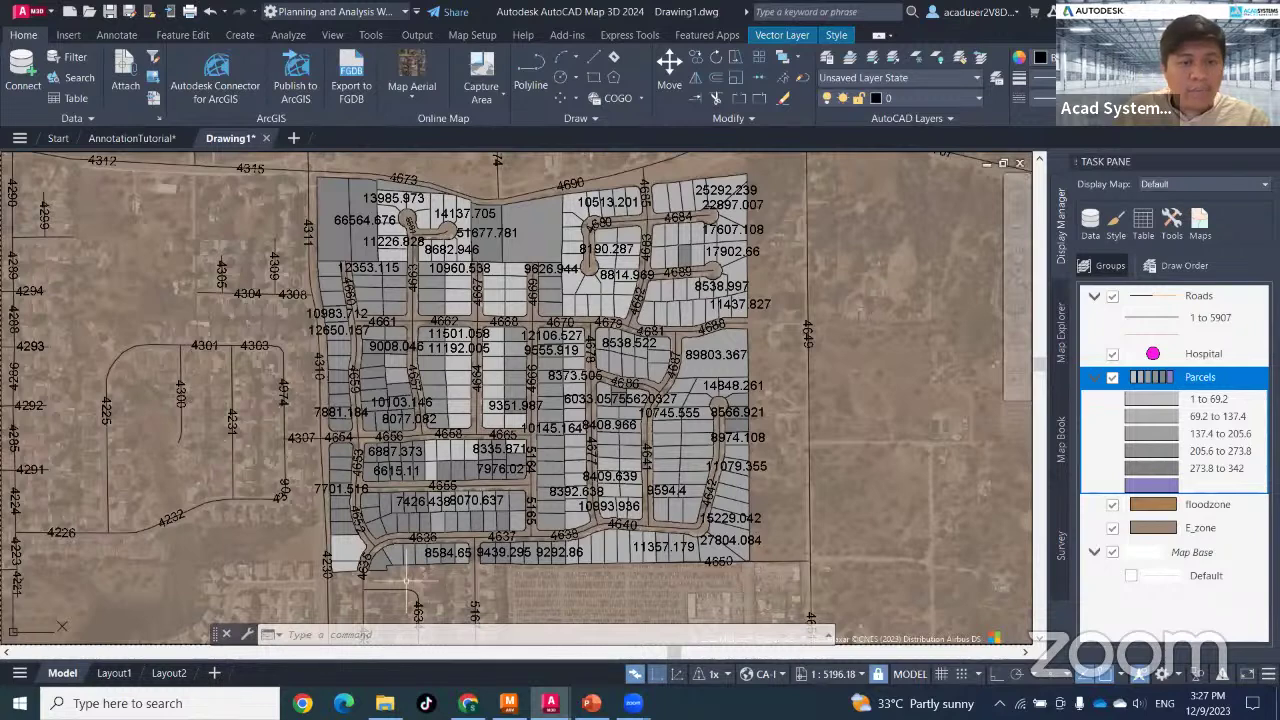
- Switch to the Map 3D Overview presentation in PowerPoint and show the AutoCAD Specialized toolsets slide
{"action": "left_click", "coordinate": [591, 703]}
{"action": "left_click_drag", "start_coordinate": [826, 470], "coordinate": [425, 315]}
{"action": "scroll", "coordinate": [226, 354], "scroll_direction": "up", "scroll_amount": 5}
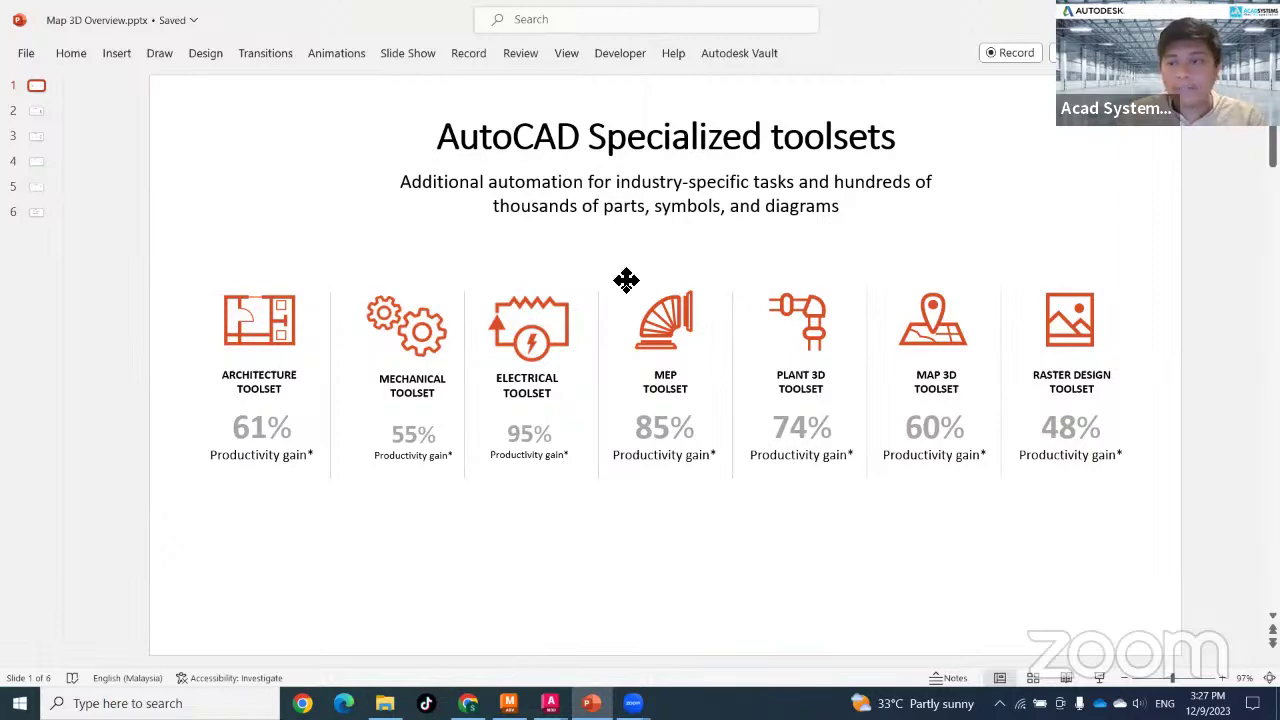
- Switch to Chrome, show the acadsystems.com home page and find its listing of upcoming online lessons
{"action": "left_click", "coordinate": [467, 703]}
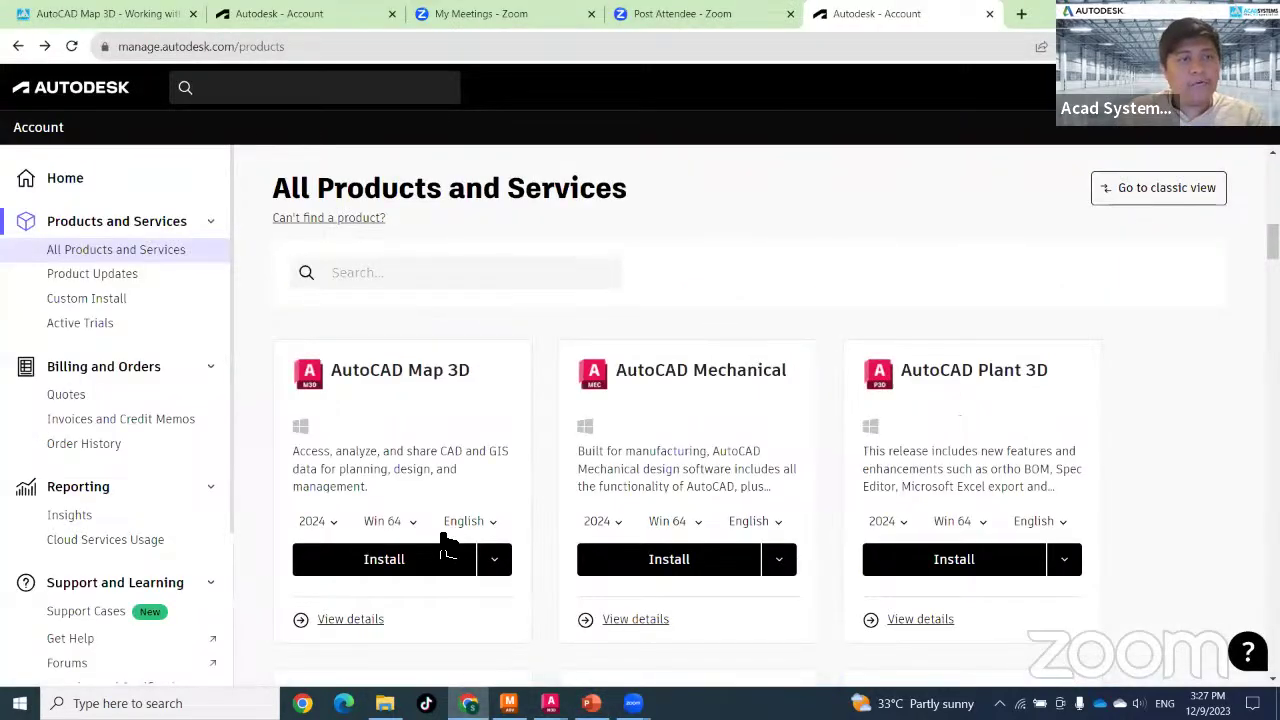
{"action": "key", "text": "ctrl+1"}
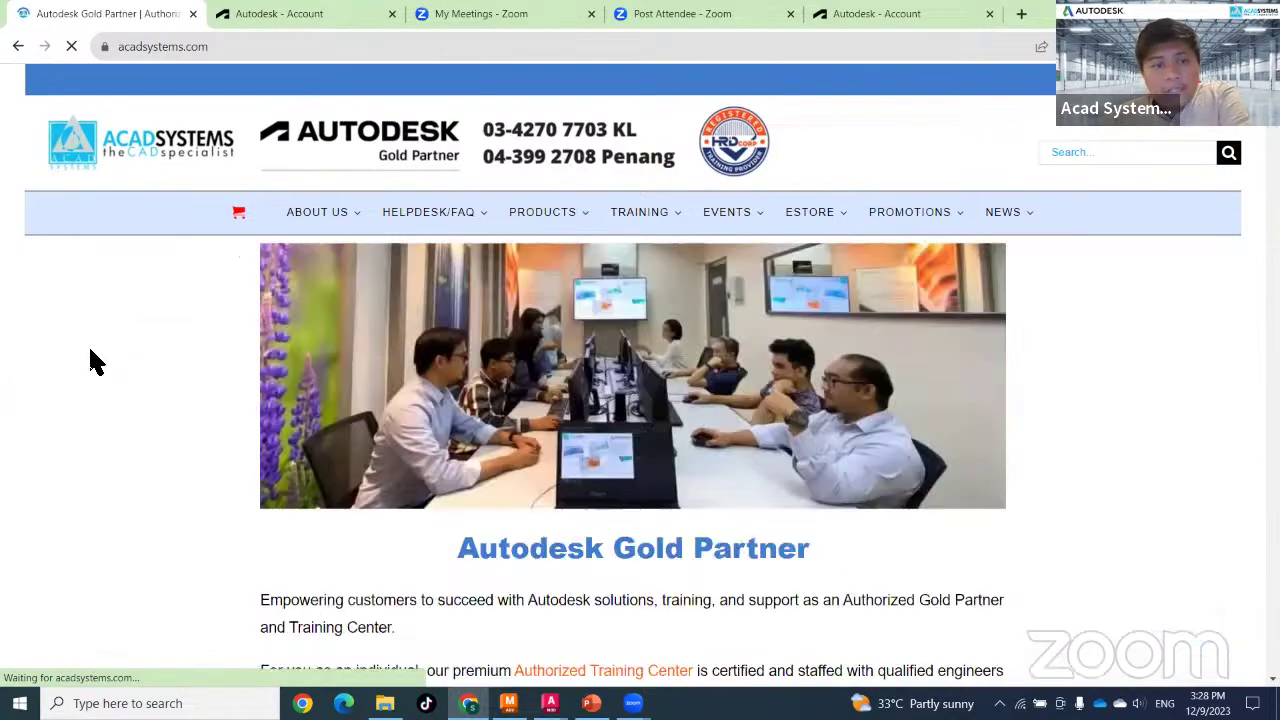
{"action": "scroll", "coordinate": [98, 352], "scroll_direction": "down", "scroll_amount": 3}
{"action": "scroll", "coordinate": [98, 352], "scroll_direction": "down", "scroll_amount": 15}
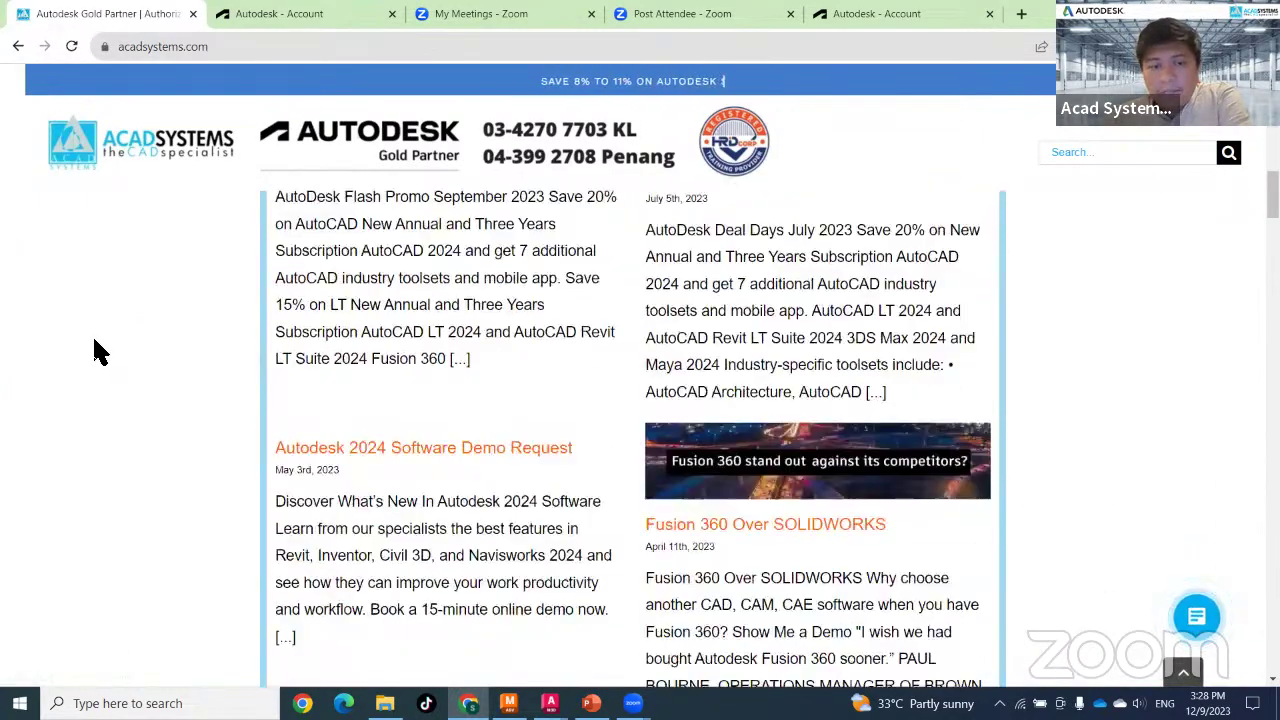
{"action": "scroll", "coordinate": [102, 343], "scroll_direction": "down", "scroll_amount": 10}
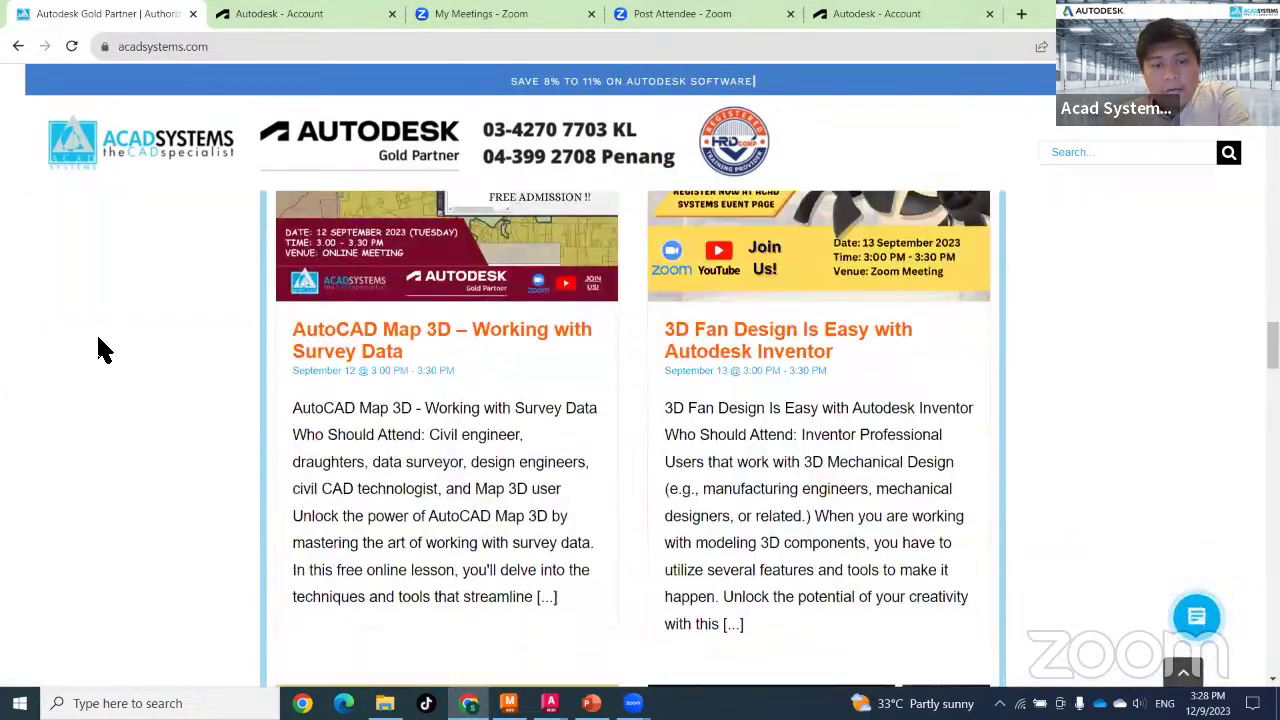
{"action": "scroll", "coordinate": [103, 344], "scroll_direction": "down", "scroll_amount": 10}
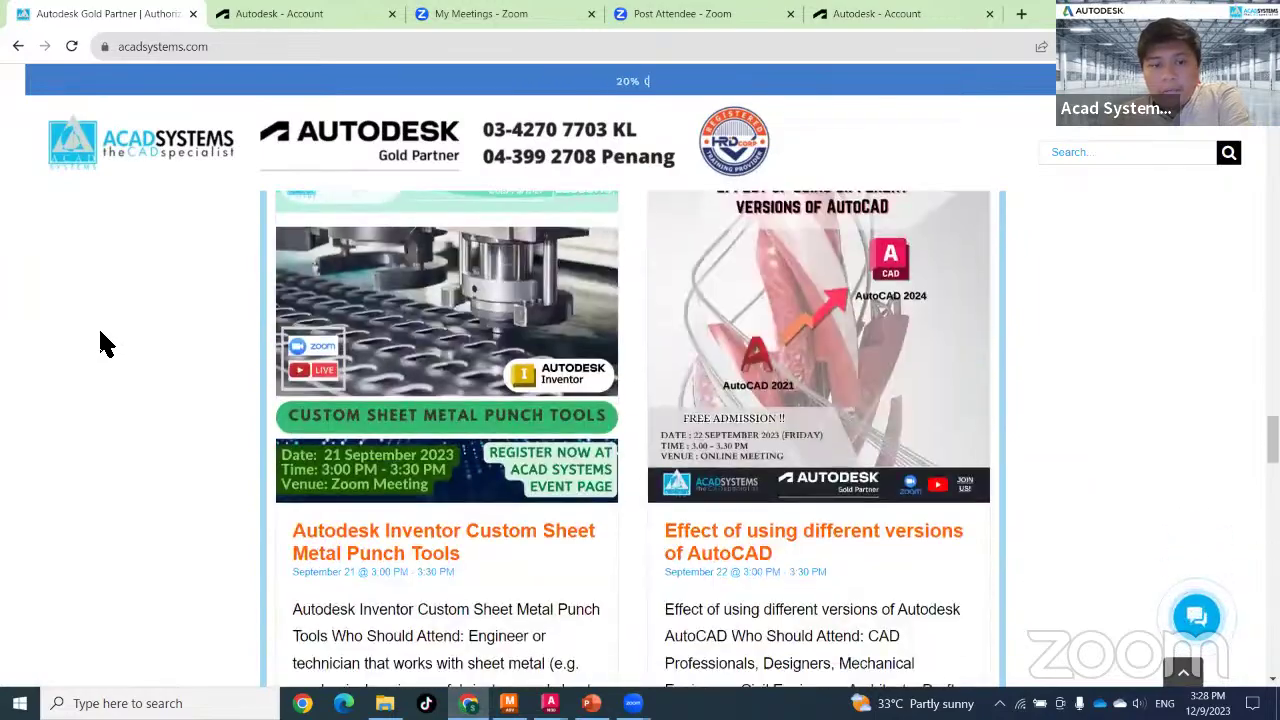
- Review the September event entries on Map 3D, Inventor, Fusion 360, Revit and AutoCAD versions
{"action": "scroll", "coordinate": [106, 344], "scroll_direction": "up", "scroll_amount": 2}
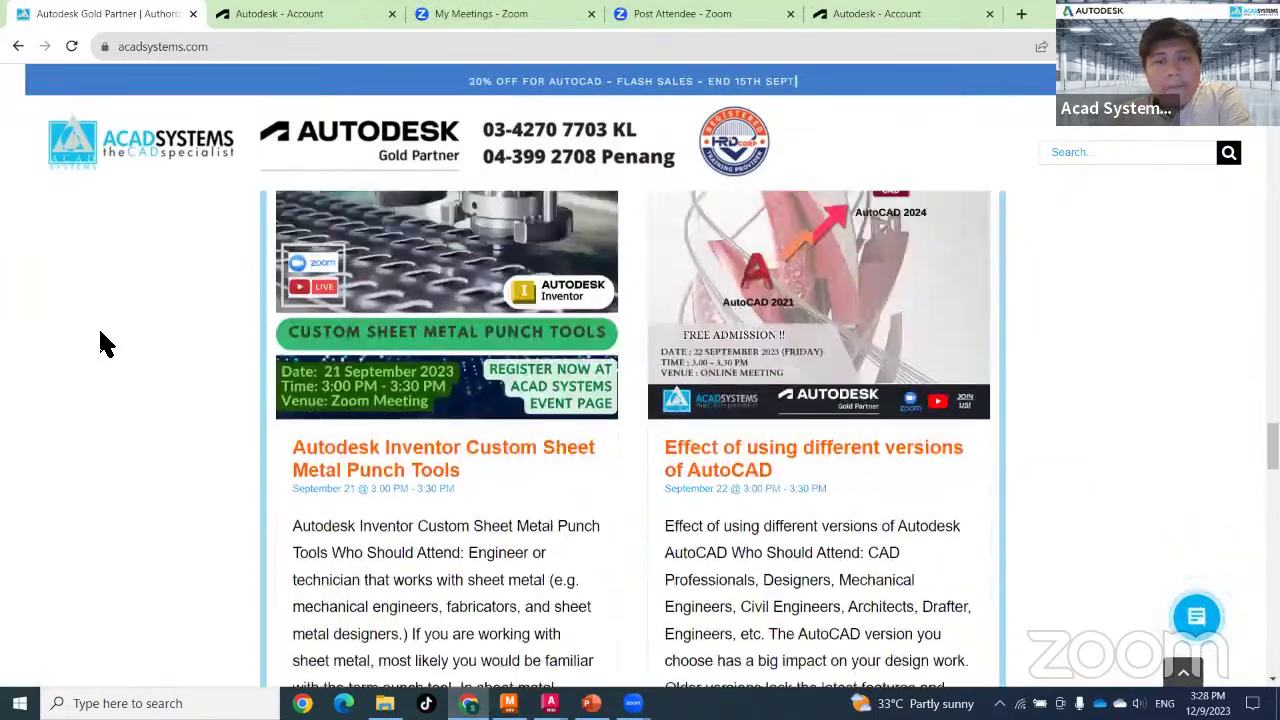
{"action": "scroll", "coordinate": [106, 344], "scroll_direction": "up", "scroll_amount": 3}
{"action": "scroll", "coordinate": [106, 344], "scroll_direction": "up", "scroll_amount": 3}
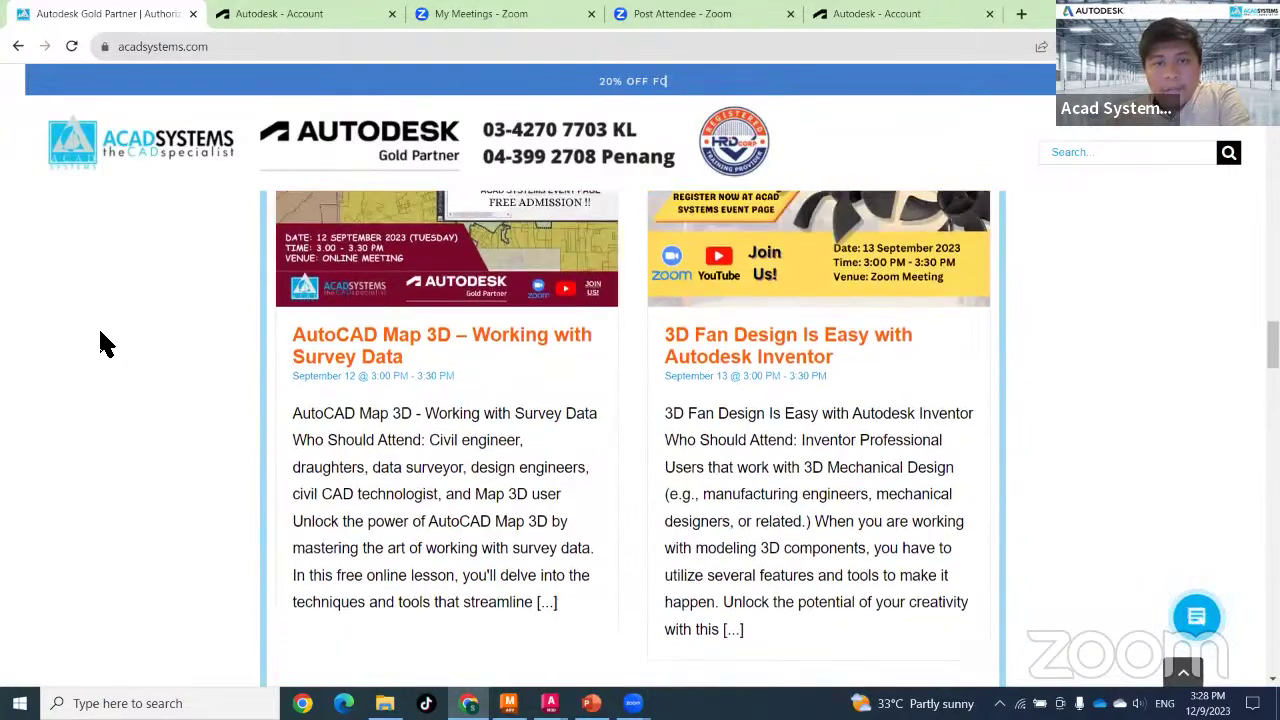
{"action": "scroll", "coordinate": [150, 335], "scroll_direction": "up", "scroll_amount": 1}
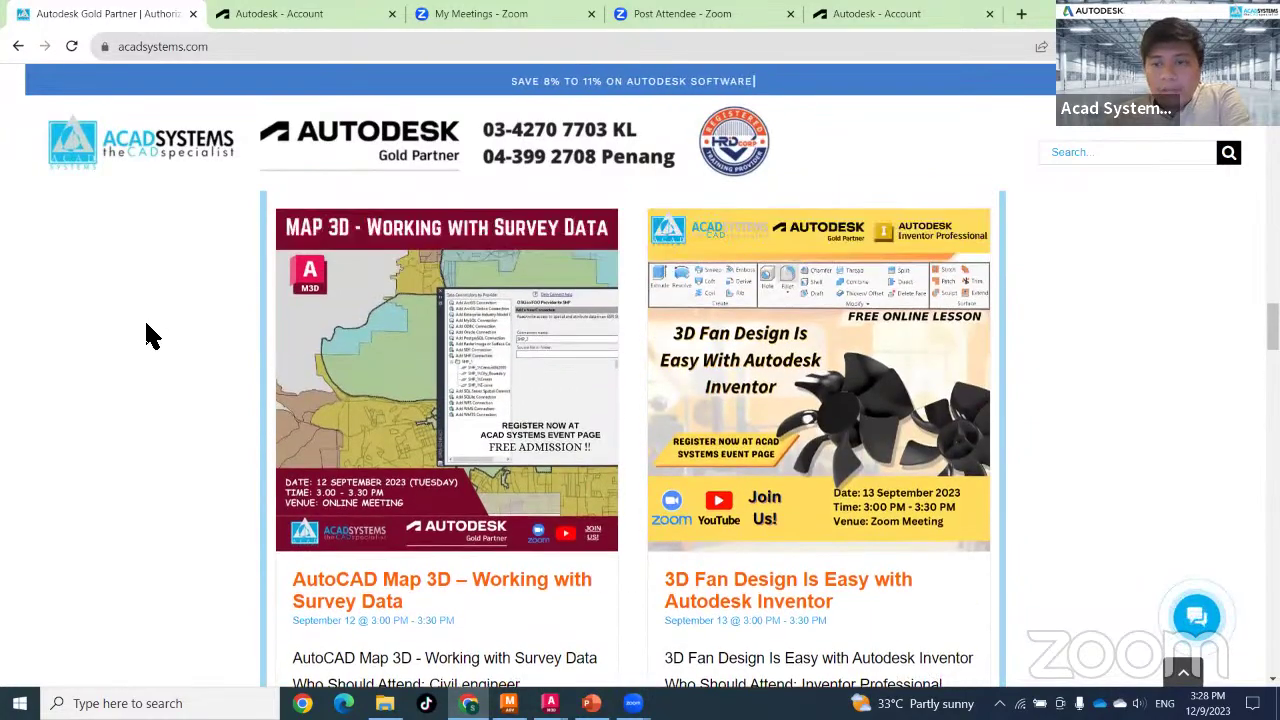
{"action": "scroll", "coordinate": [150, 335], "scroll_direction": "down", "scroll_amount": 5}
{"action": "scroll", "coordinate": [150, 335], "scroll_direction": "down", "scroll_amount": 8}
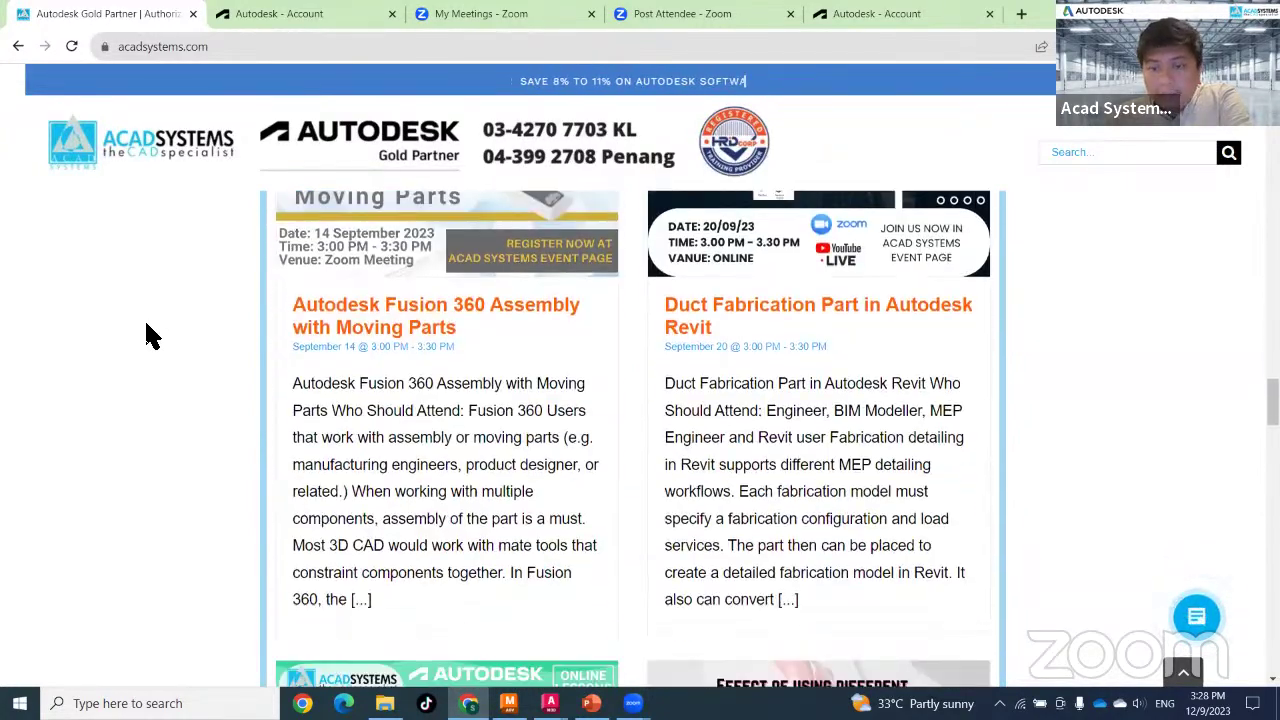
{"action": "scroll", "coordinate": [150, 335], "scroll_direction": "up", "scroll_amount": 15}
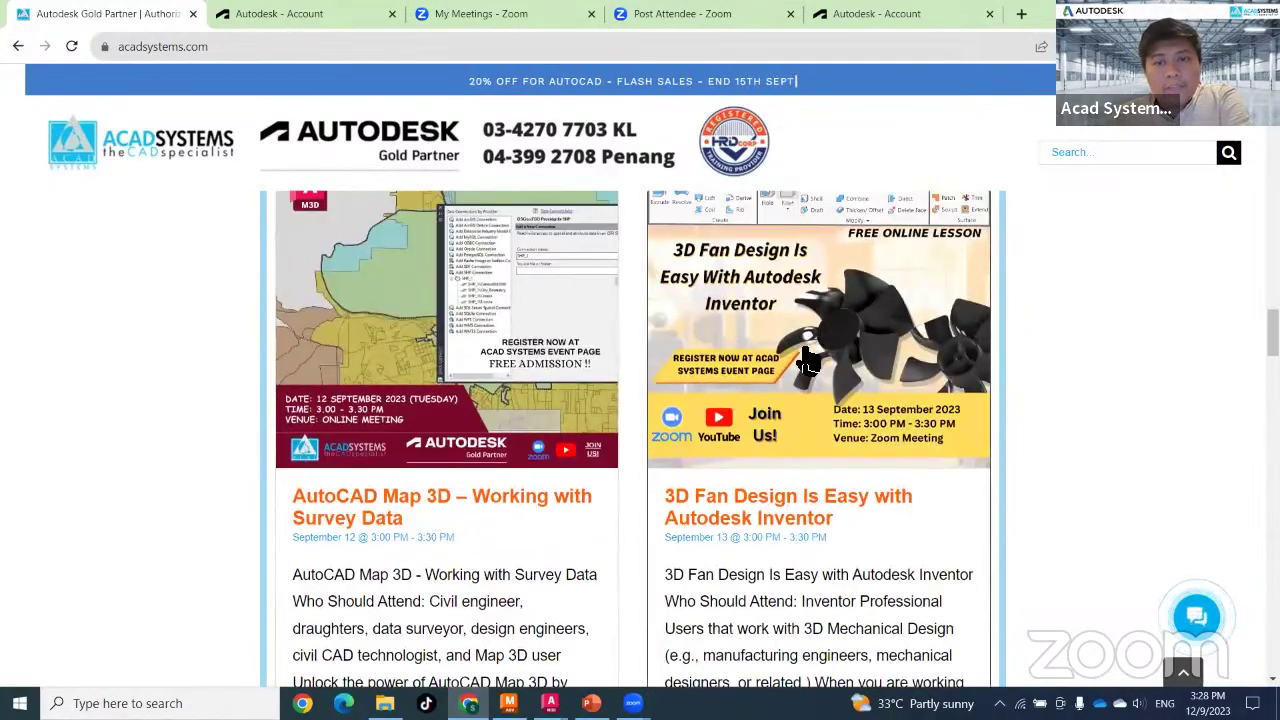
{"action": "scroll", "coordinate": [858, 385], "scroll_direction": "down", "scroll_amount": 8}
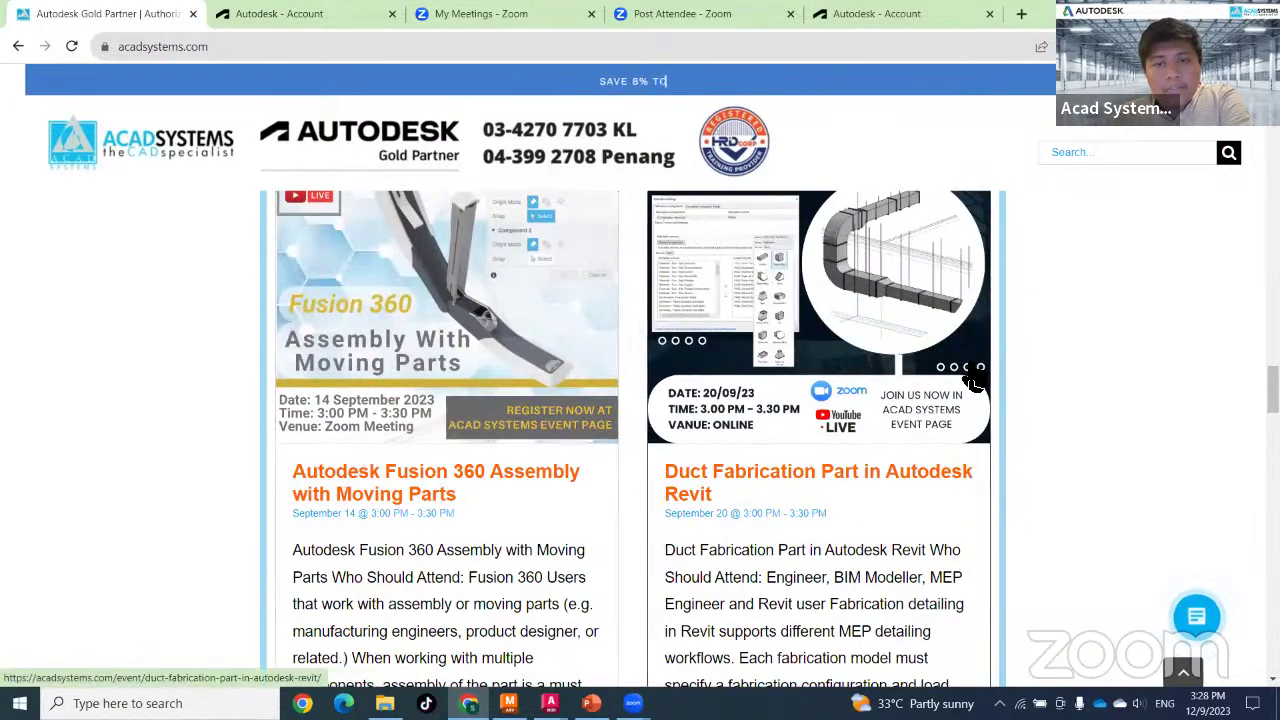
{"action": "scroll", "coordinate": [800, 400], "scroll_direction": "down", "scroll_amount": 8}
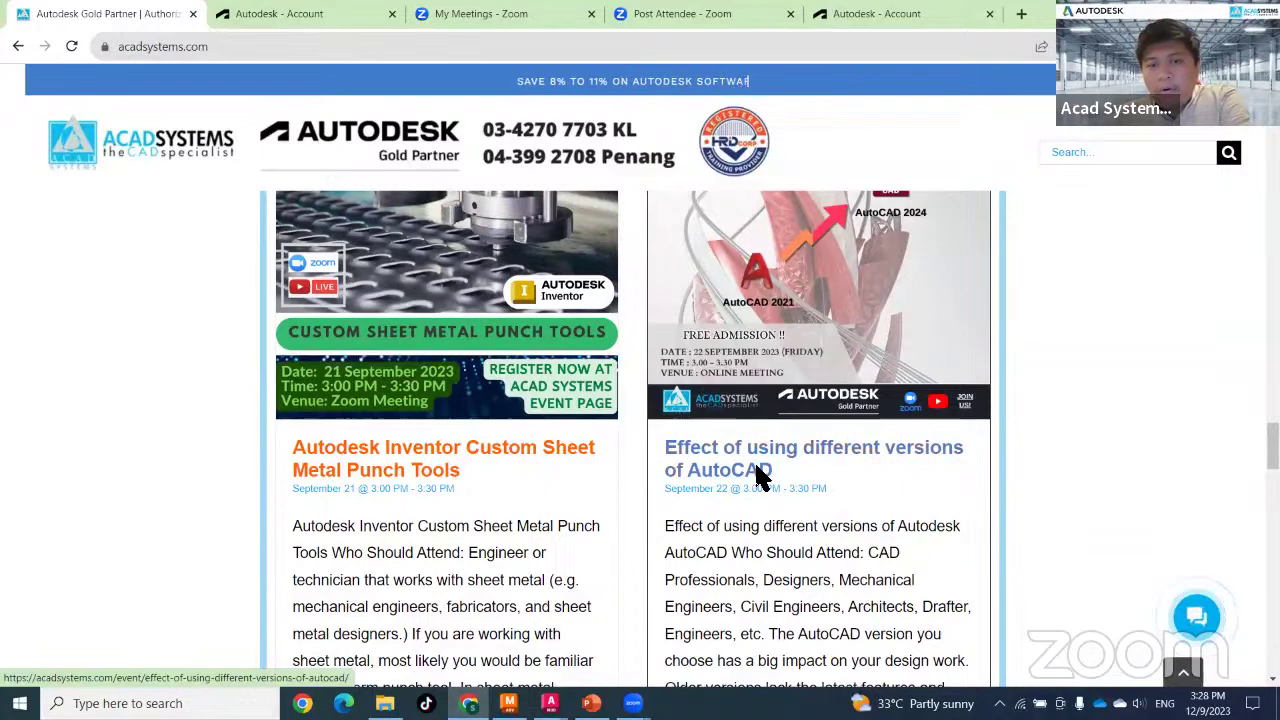
{"action": "scroll", "coordinate": [780, 500], "scroll_direction": "up", "scroll_amount": 4}
{"action": "scroll", "coordinate": [792, 520], "scroll_direction": "down", "scroll_amount": 3}
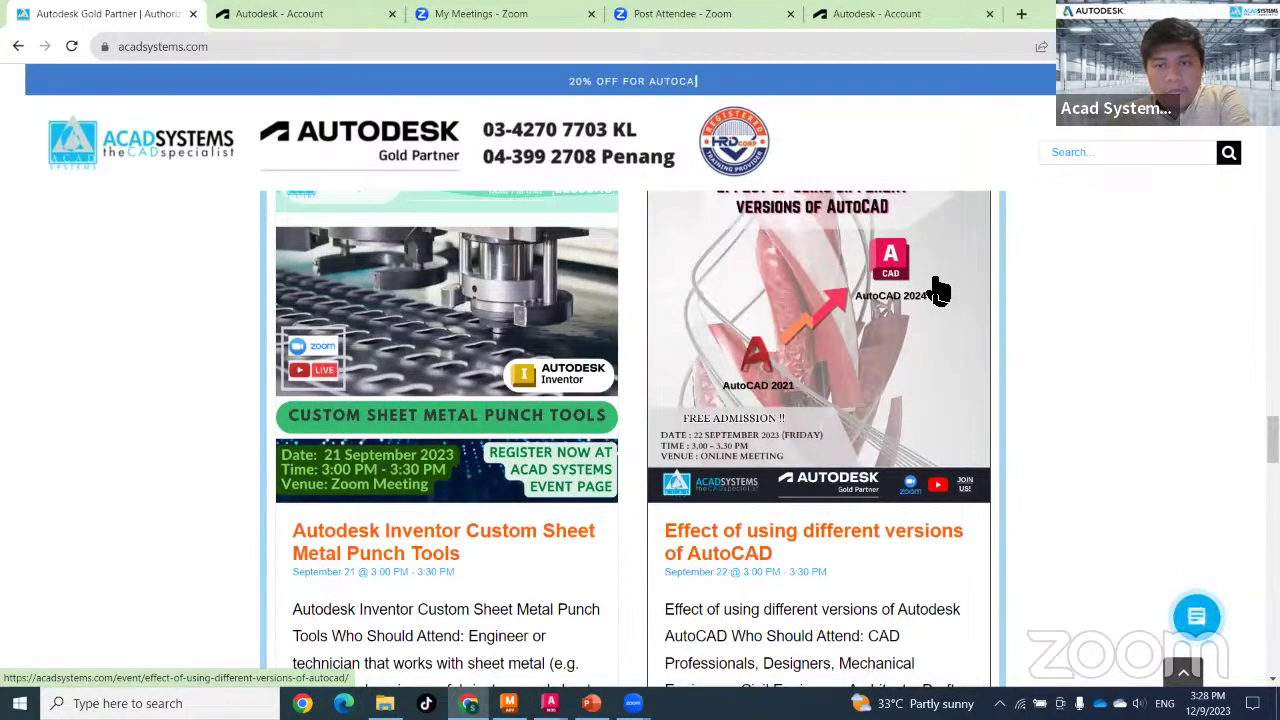
{"action": "scroll", "coordinate": [194, 449], "scroll_direction": "up", "scroll_amount": 5}
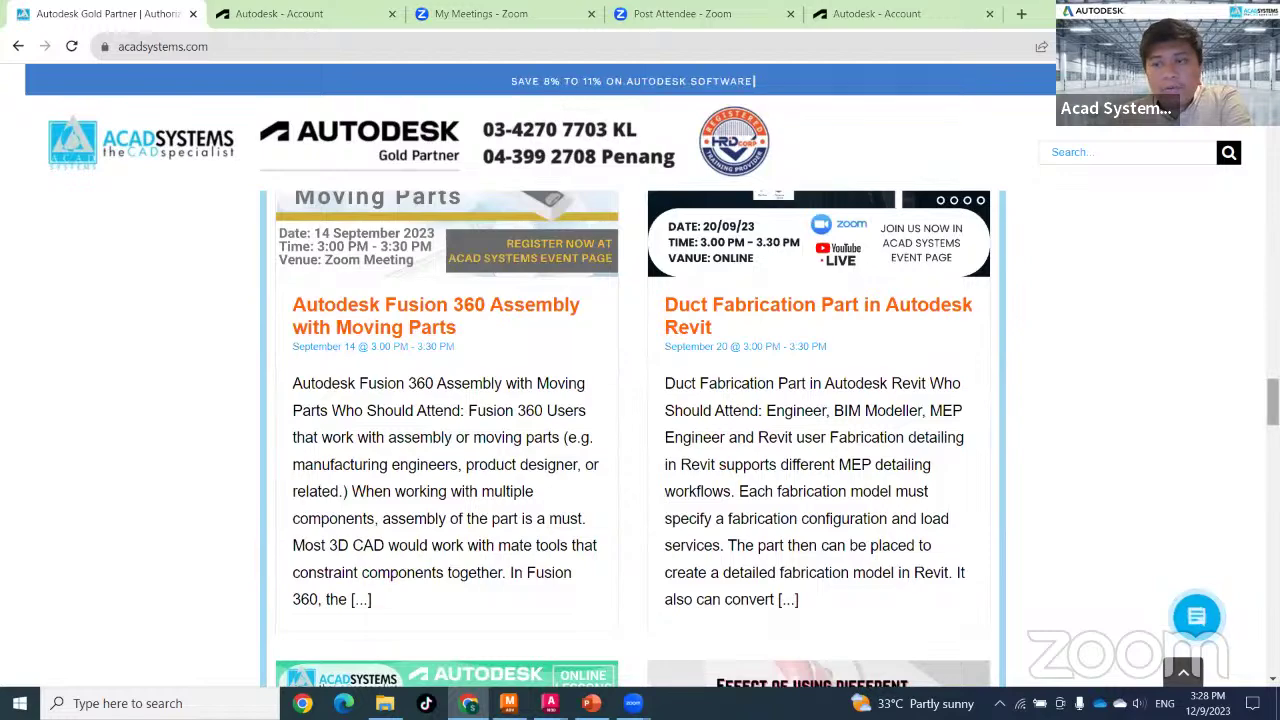
- Open the ACAD Systems YouTube channel from the link in the home page's footer
{"action": "scroll", "coordinate": [398, 465], "scroll_direction": "down", "scroll_amount": 15}
{"action": "scroll", "coordinate": [1040, 430], "scroll_direction": "up", "scroll_amount": 2}
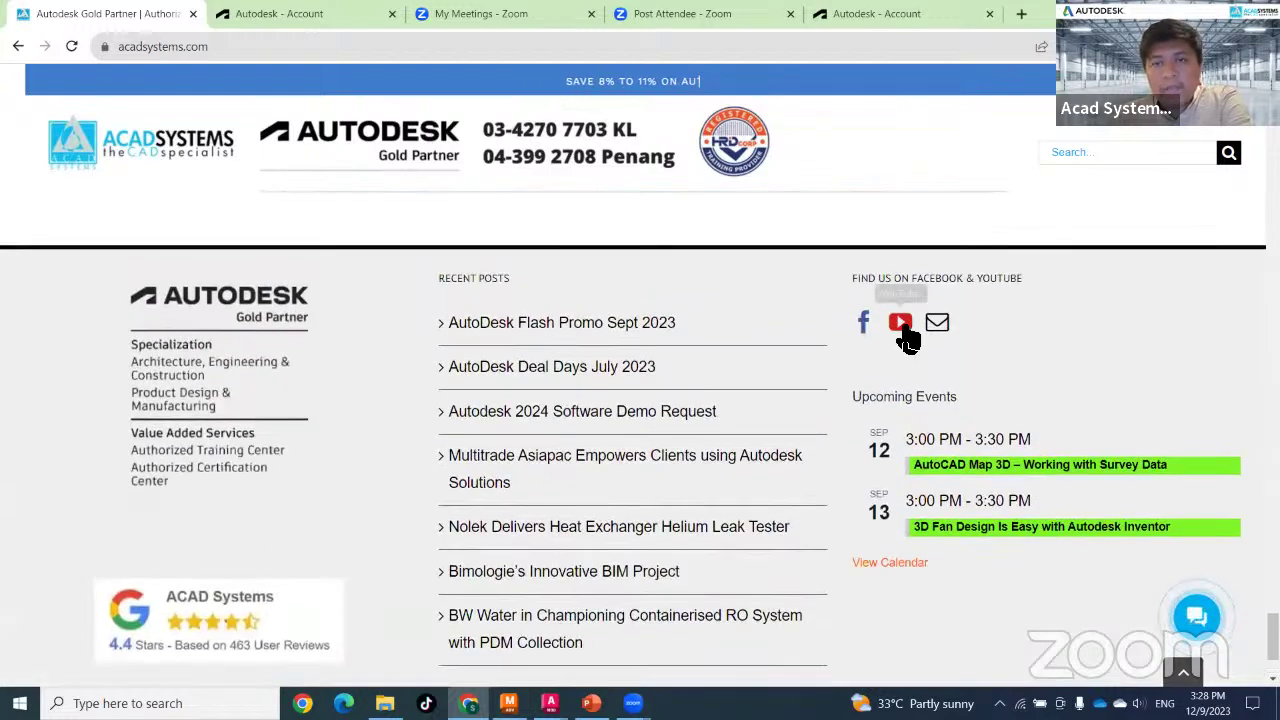
{"action": "left_click", "coordinate": [903, 310]}
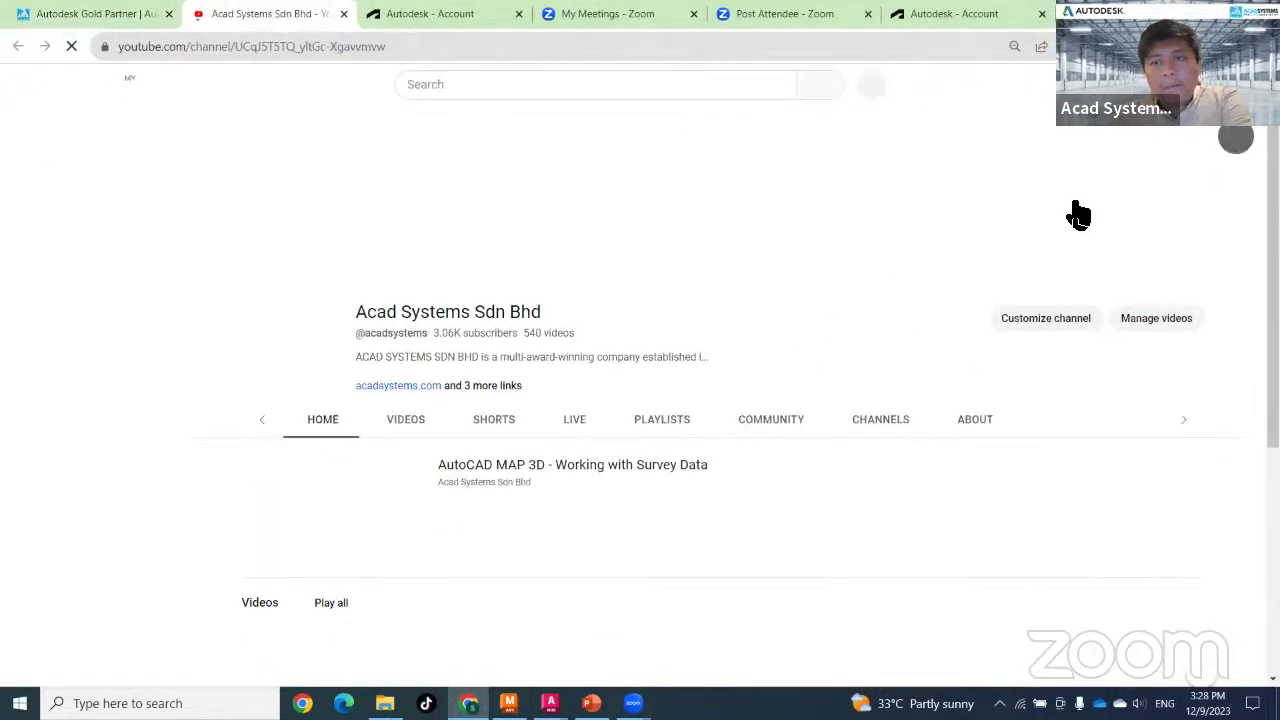